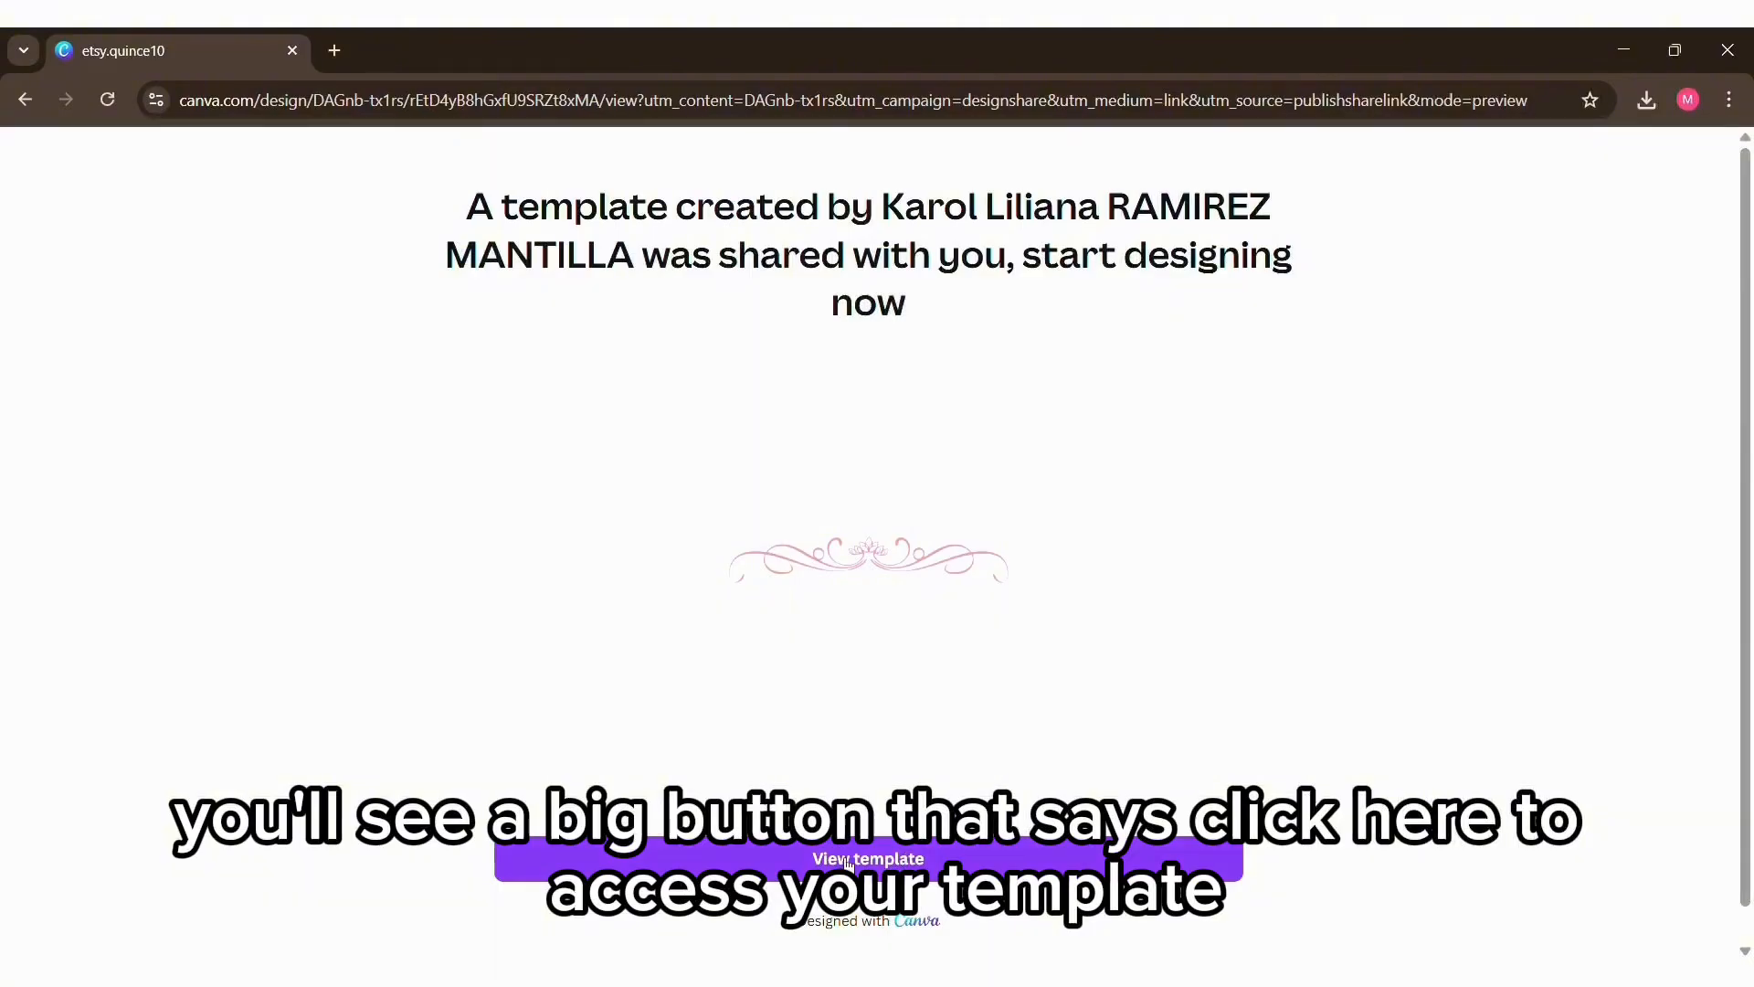
Step: Open the shared quinceañera invitation template in the editor as an editable copy
{"action": "left_click", "coordinate": [849, 864]}
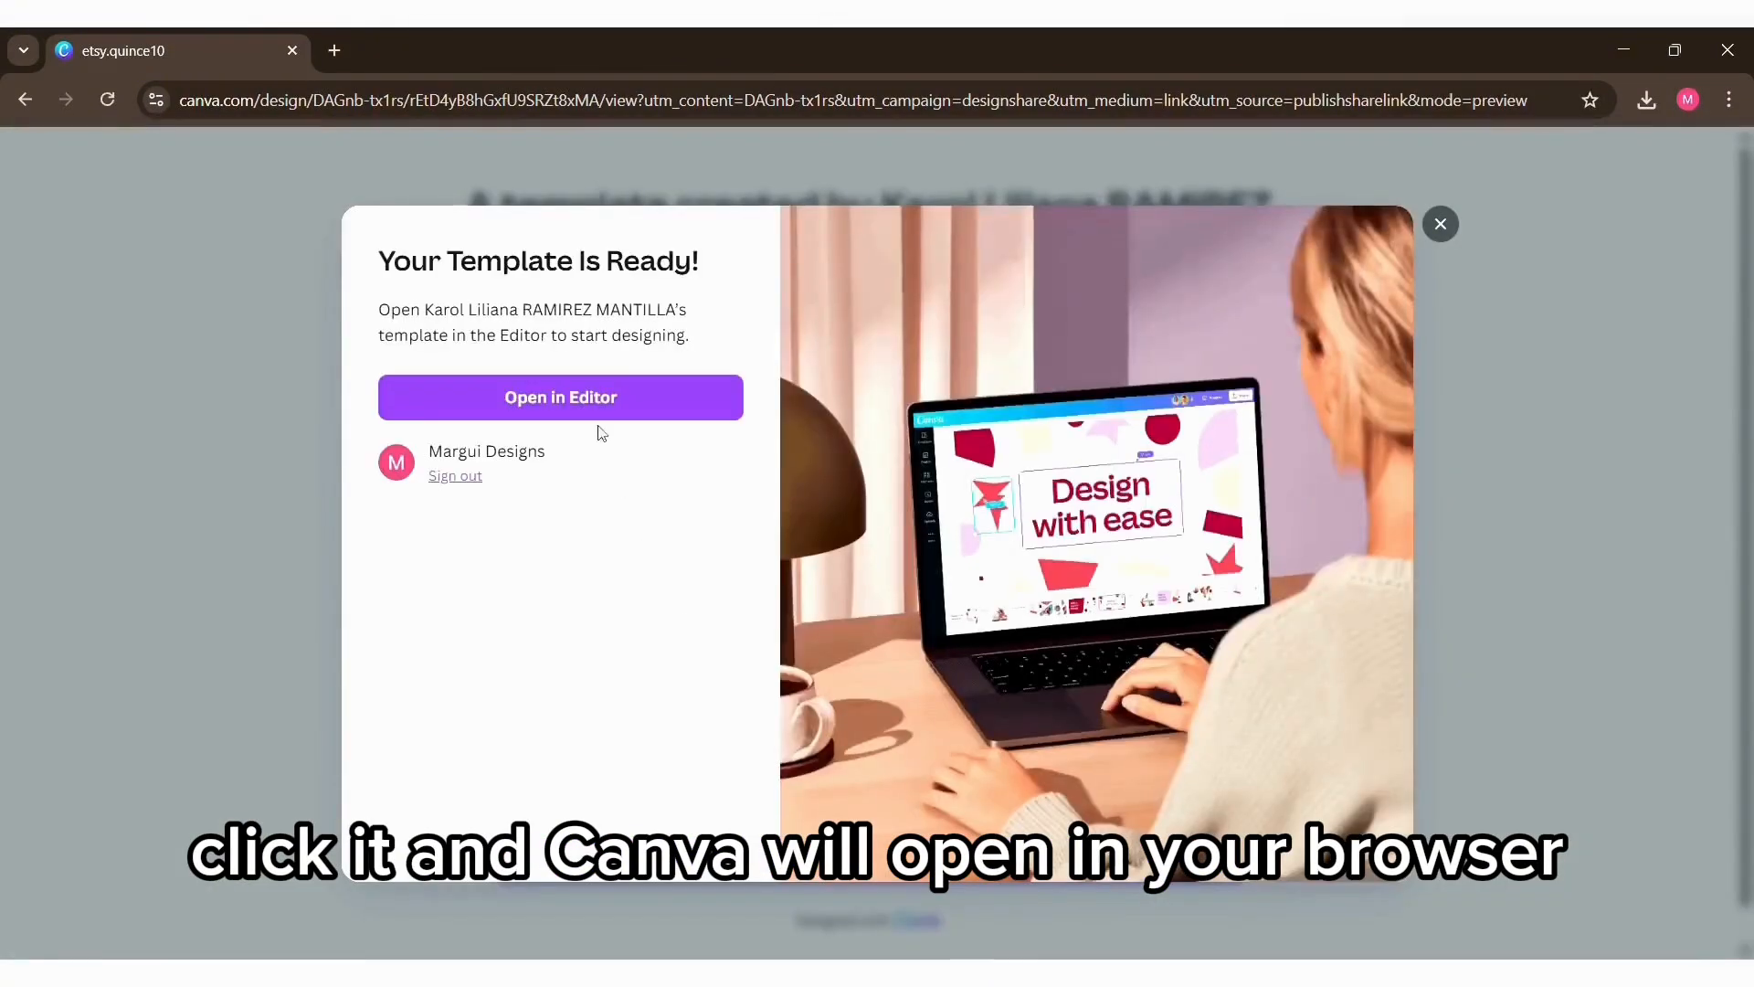
{"action": "left_click", "coordinate": [595, 406]}
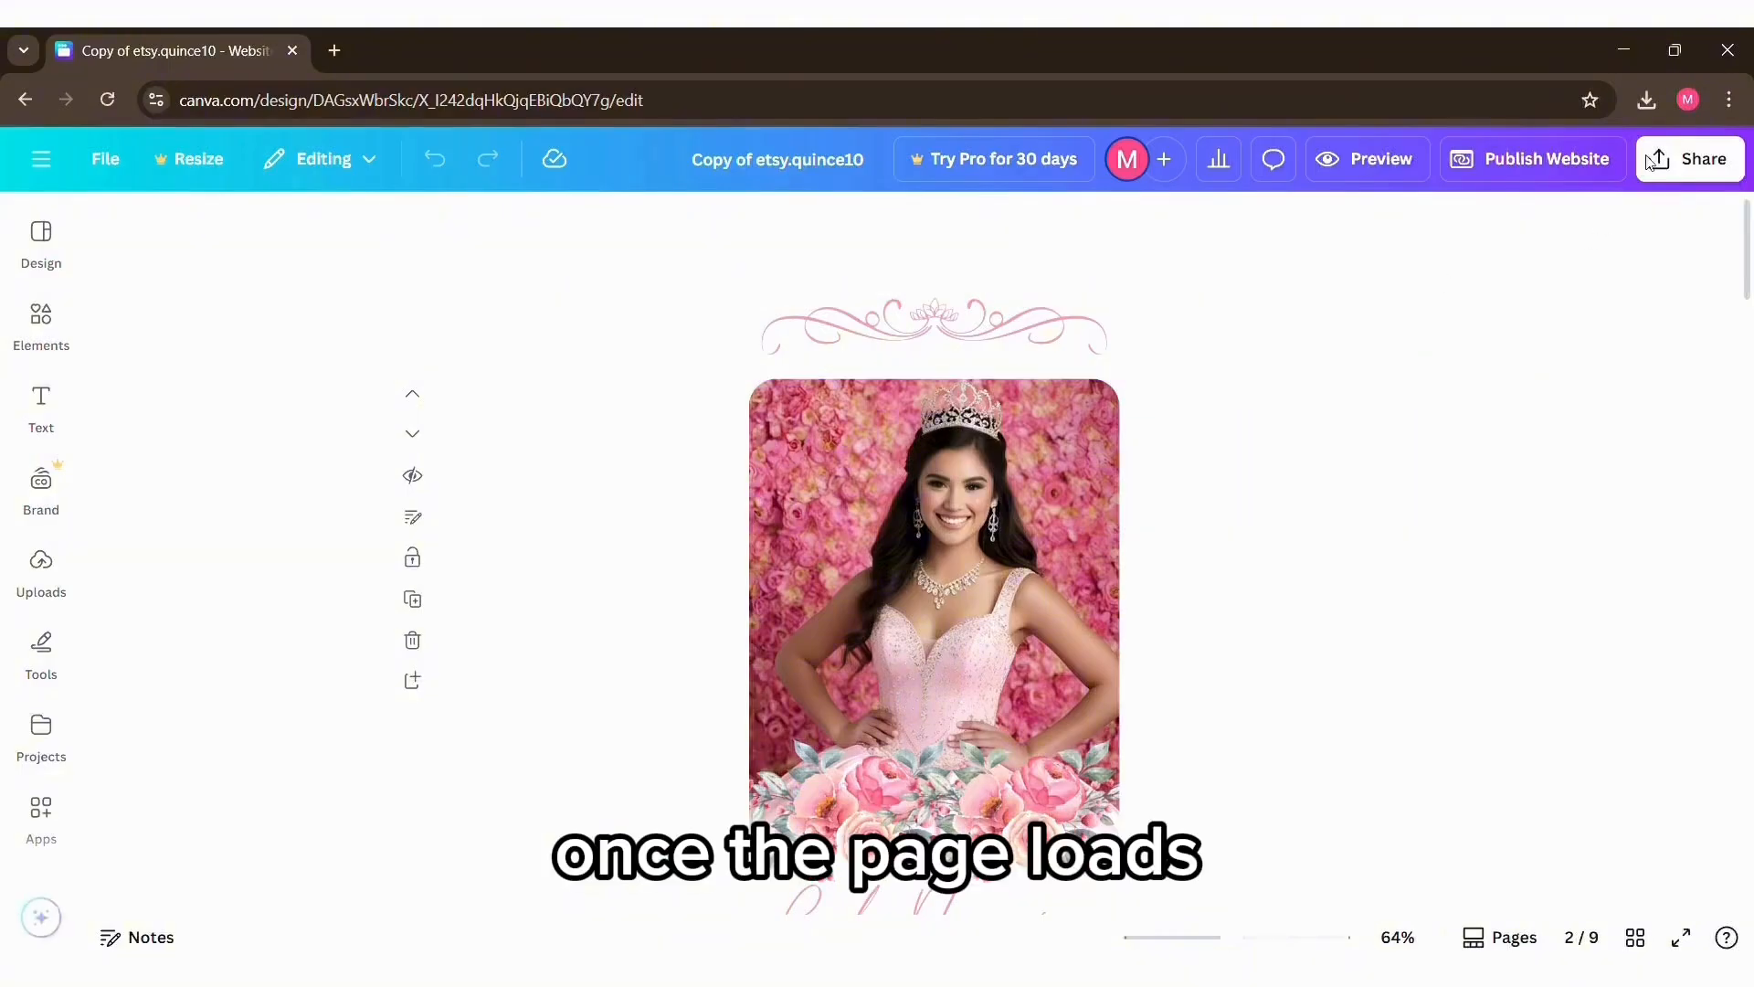
{"action": "scroll", "coordinate": [1608, 440], "scroll_direction": "down", "scroll_amount": 3}
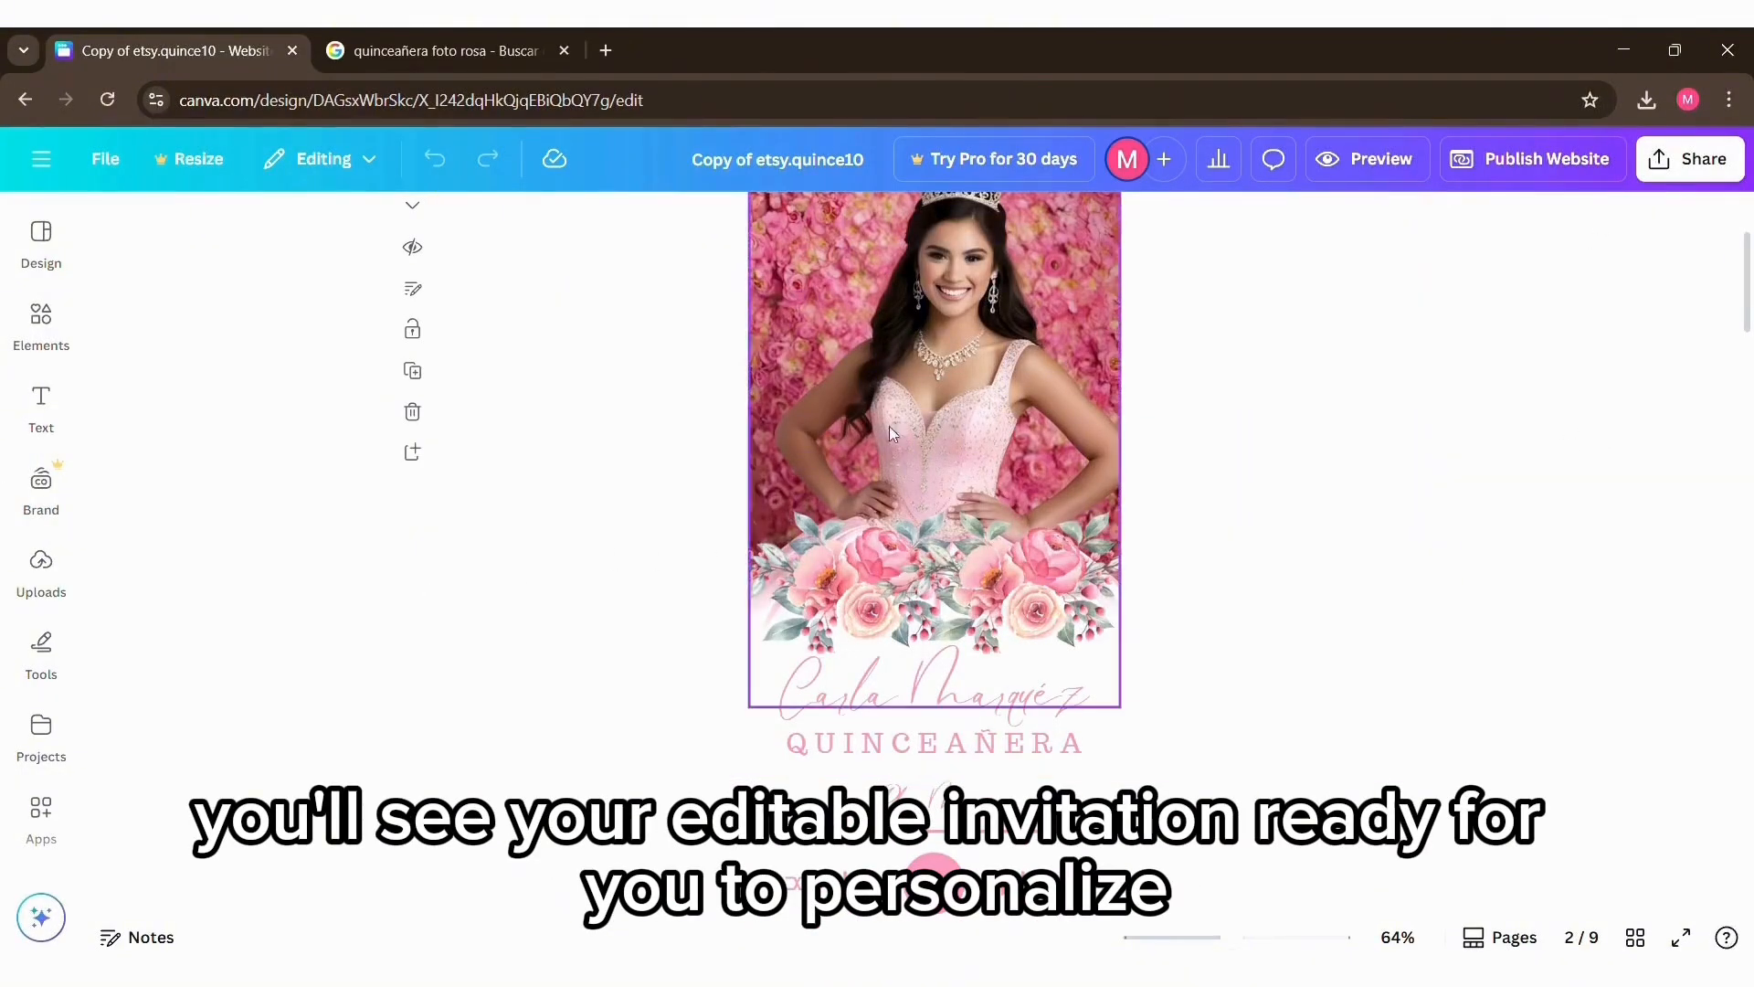
Step: Upload the portrait photo of the girl in the pink dress and place it in the invitation's photo frame
{"action": "left_click", "coordinate": [41, 571]}
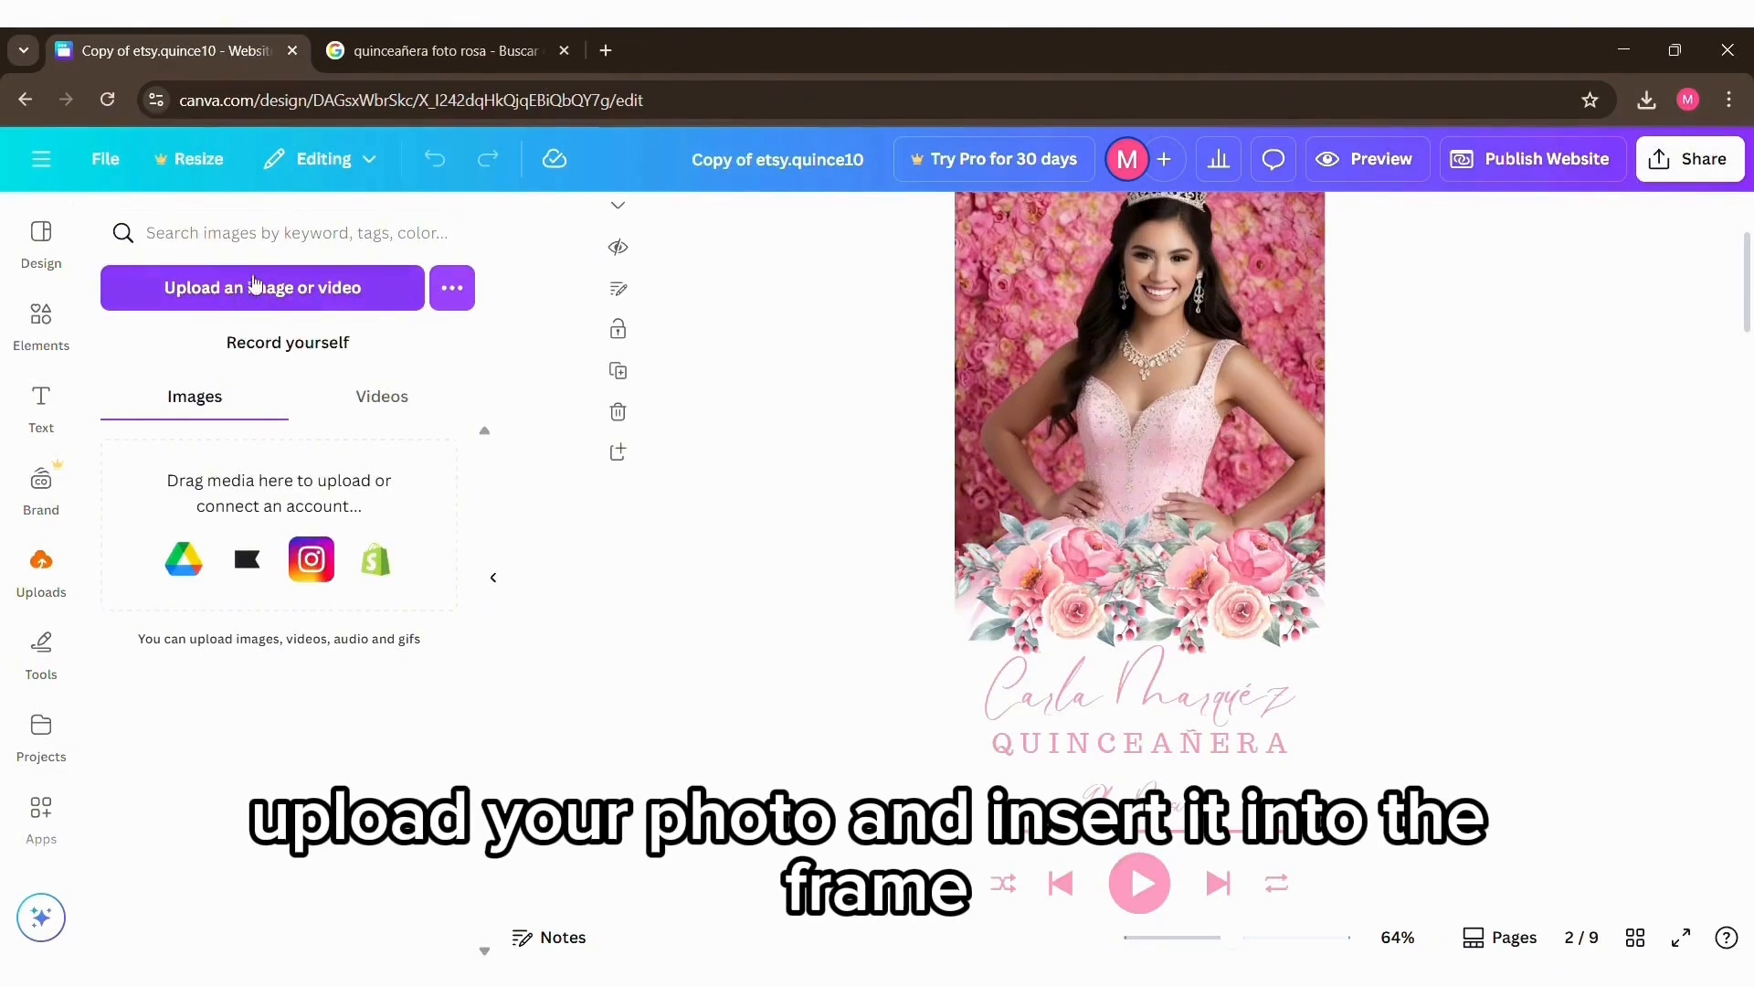
{"action": "left_click", "coordinate": [282, 292]}
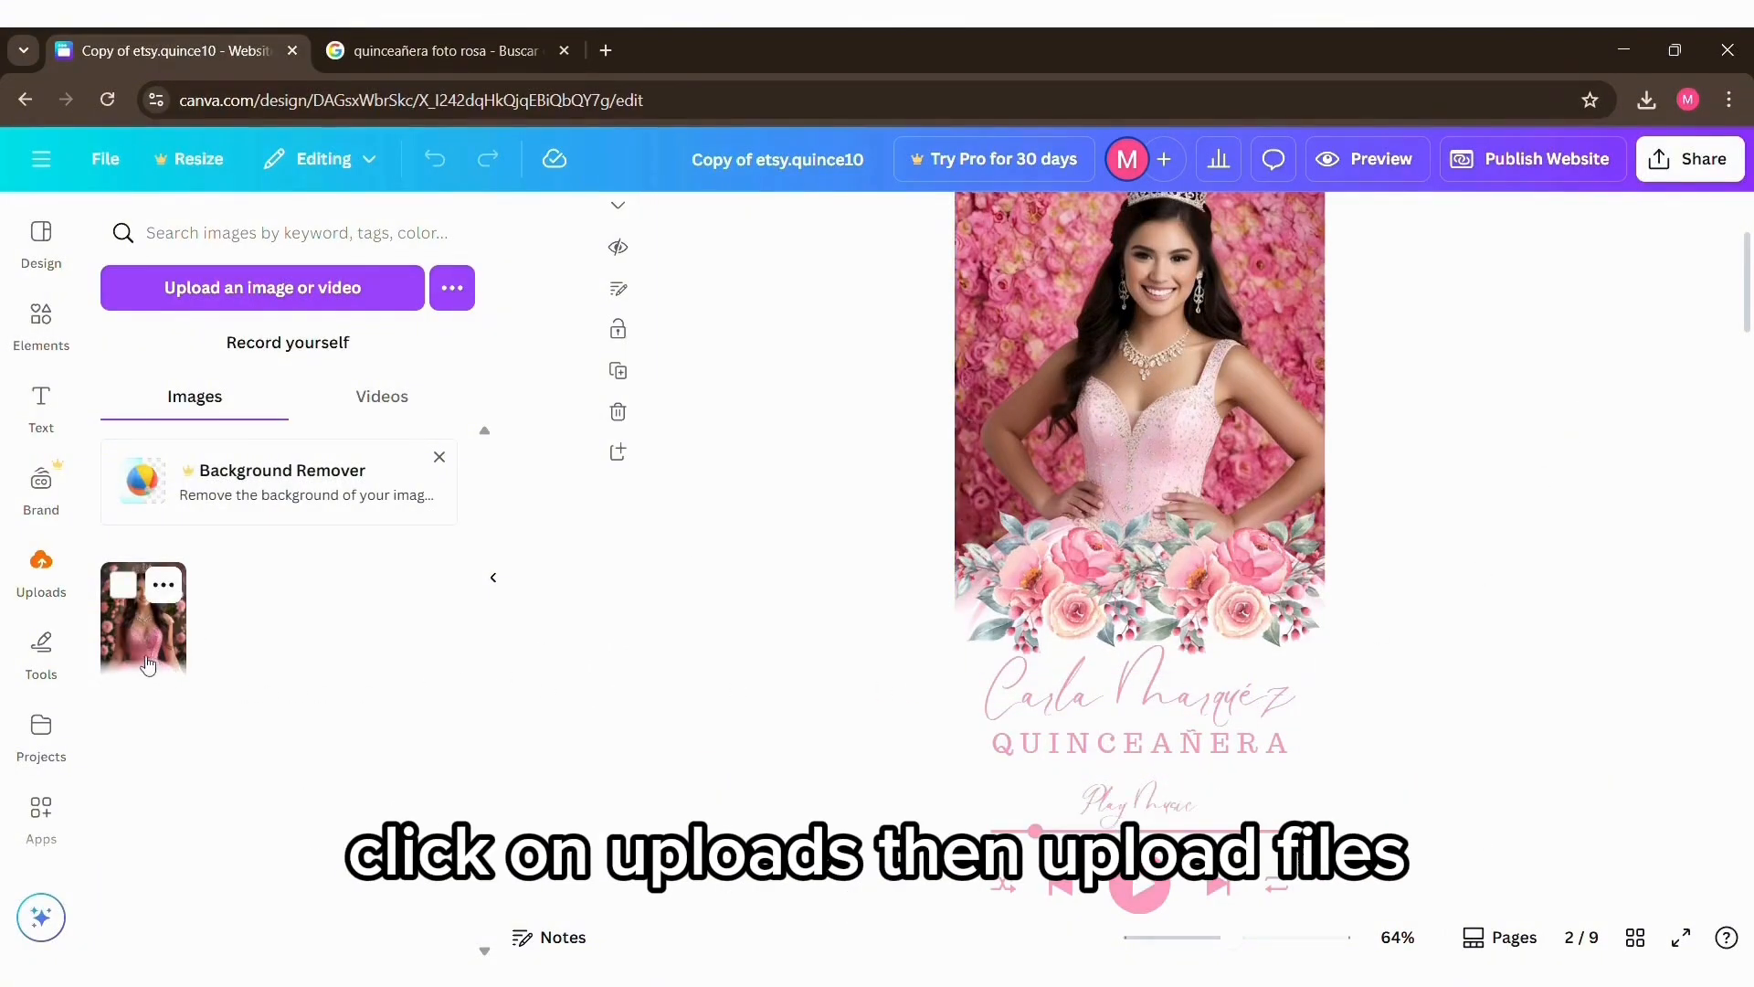
{"action": "left_click_drag", "start_coordinate": [148, 658], "coordinate": [1144, 538]}
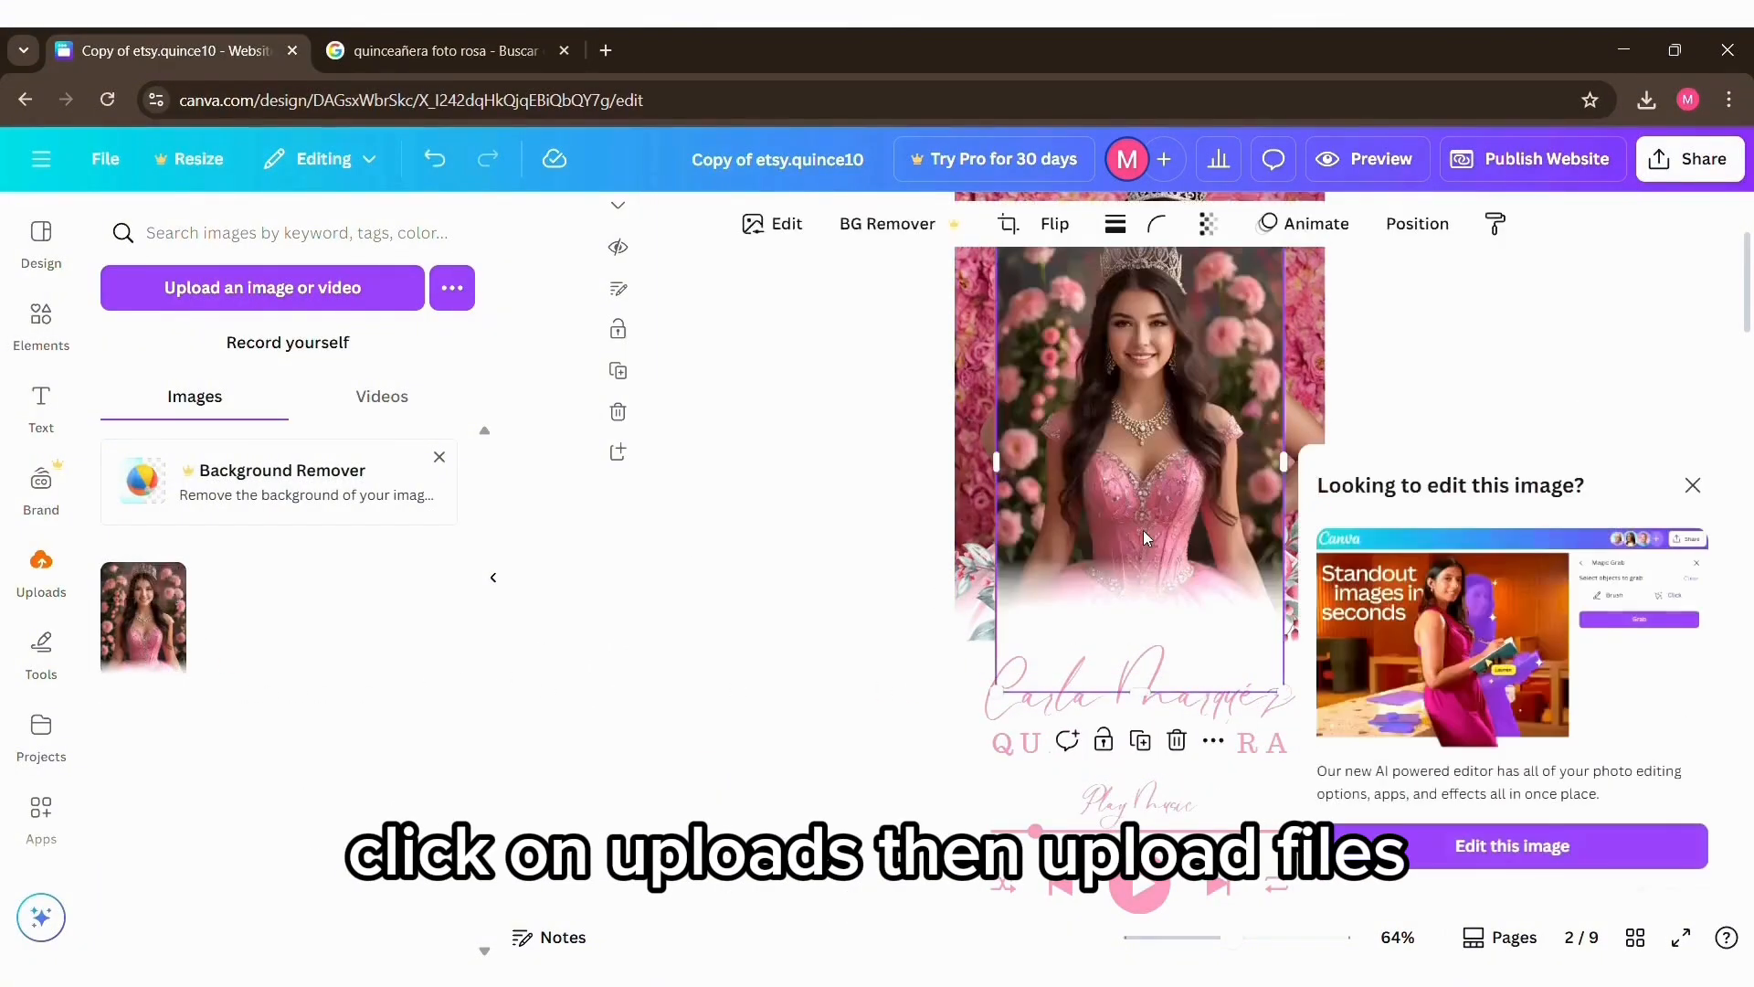
{"action": "left_click", "coordinate": [1692, 486]}
{"action": "left_click_drag", "start_coordinate": [1157, 427], "coordinate": [1119, 422]}
{"action": "scroll", "coordinate": [1514, 531], "scroll_direction": "up", "scroll_amount": 1}
{"action": "scroll", "coordinate": [1512, 529], "scroll_direction": "up", "scroll_amount": 1}
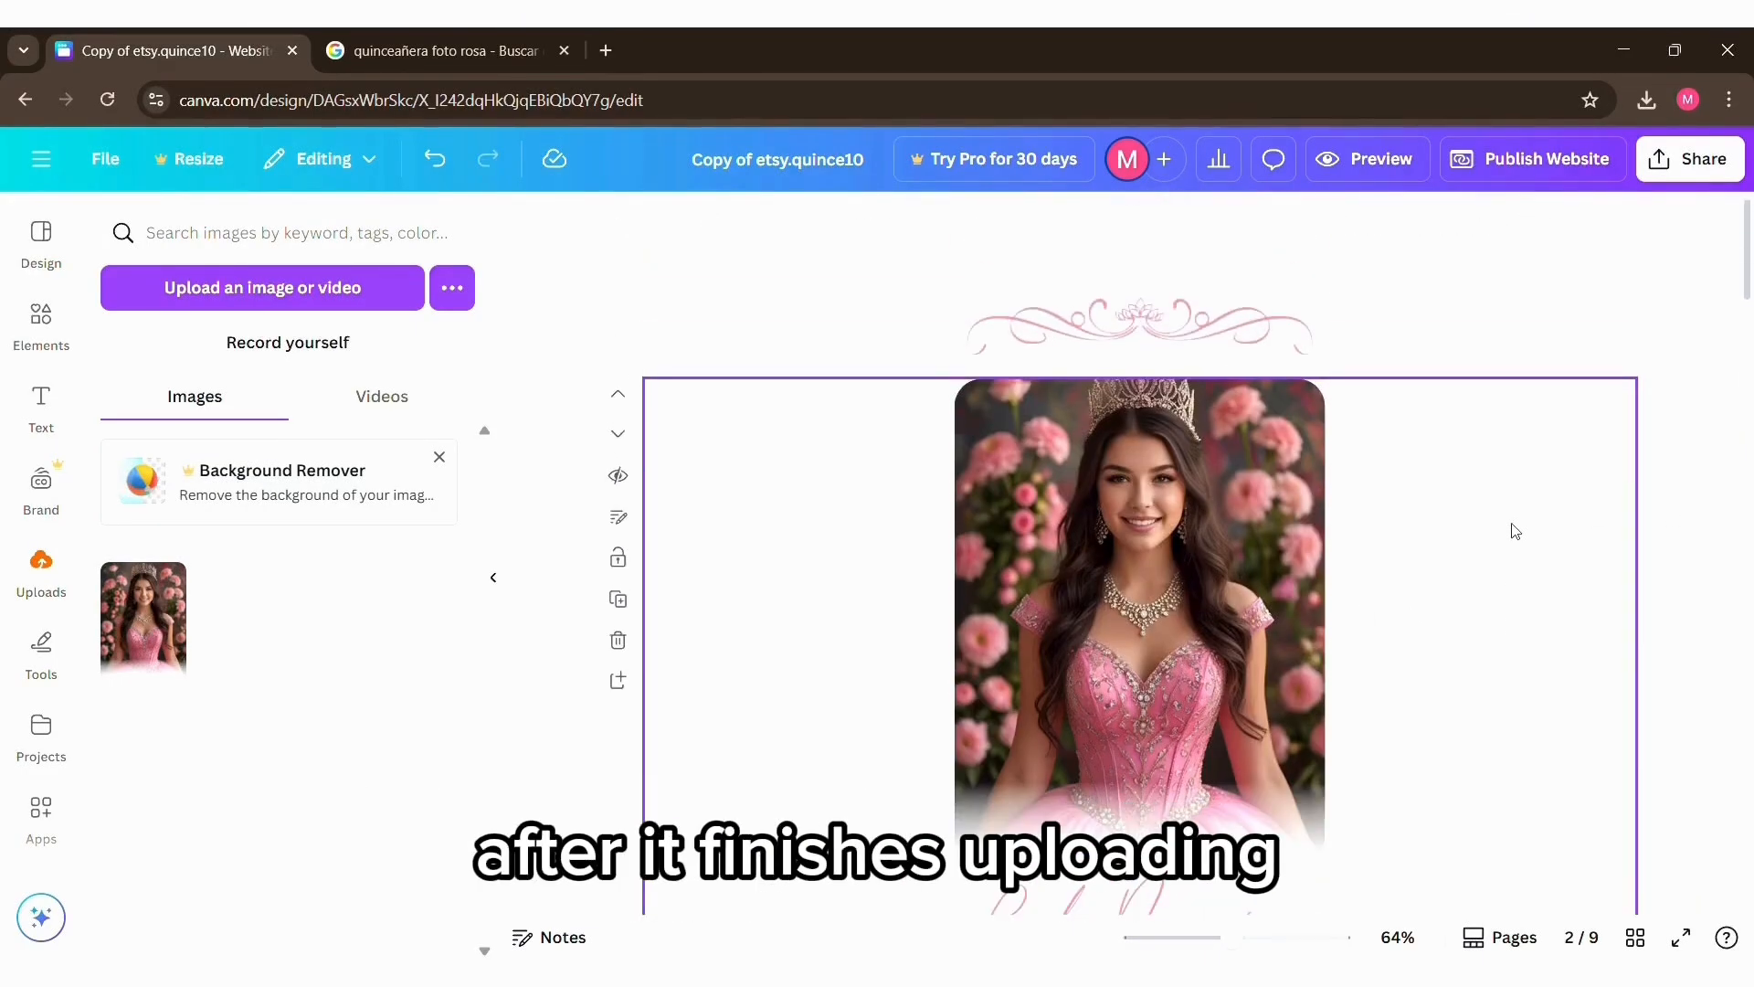
Step: Inspect the transparency setting of the hidden YouTube embed over the music player controls
{"action": "scroll", "coordinate": [1414, 494], "scroll_direction": "down", "scroll_amount": 2}
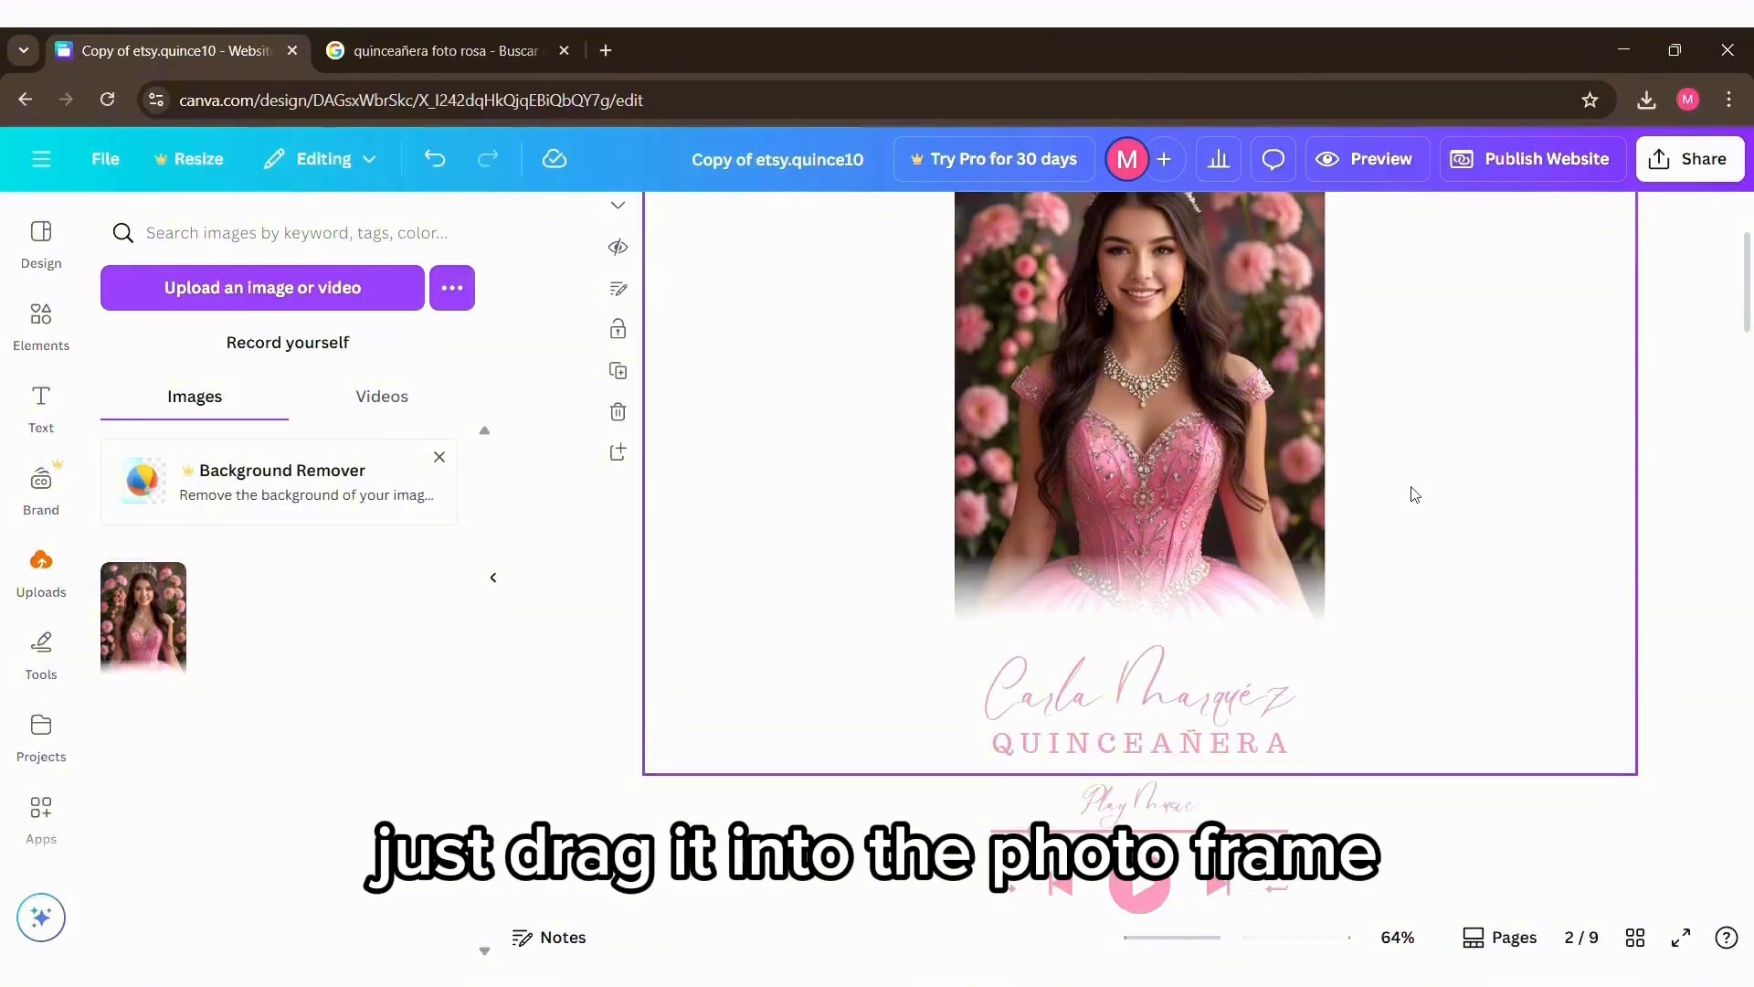
{"action": "scroll", "coordinate": [1414, 494], "scroll_direction": "down", "scroll_amount": 2}
{"action": "scroll", "coordinate": [1414, 494], "scroll_direction": "up", "scroll_amount": 2}
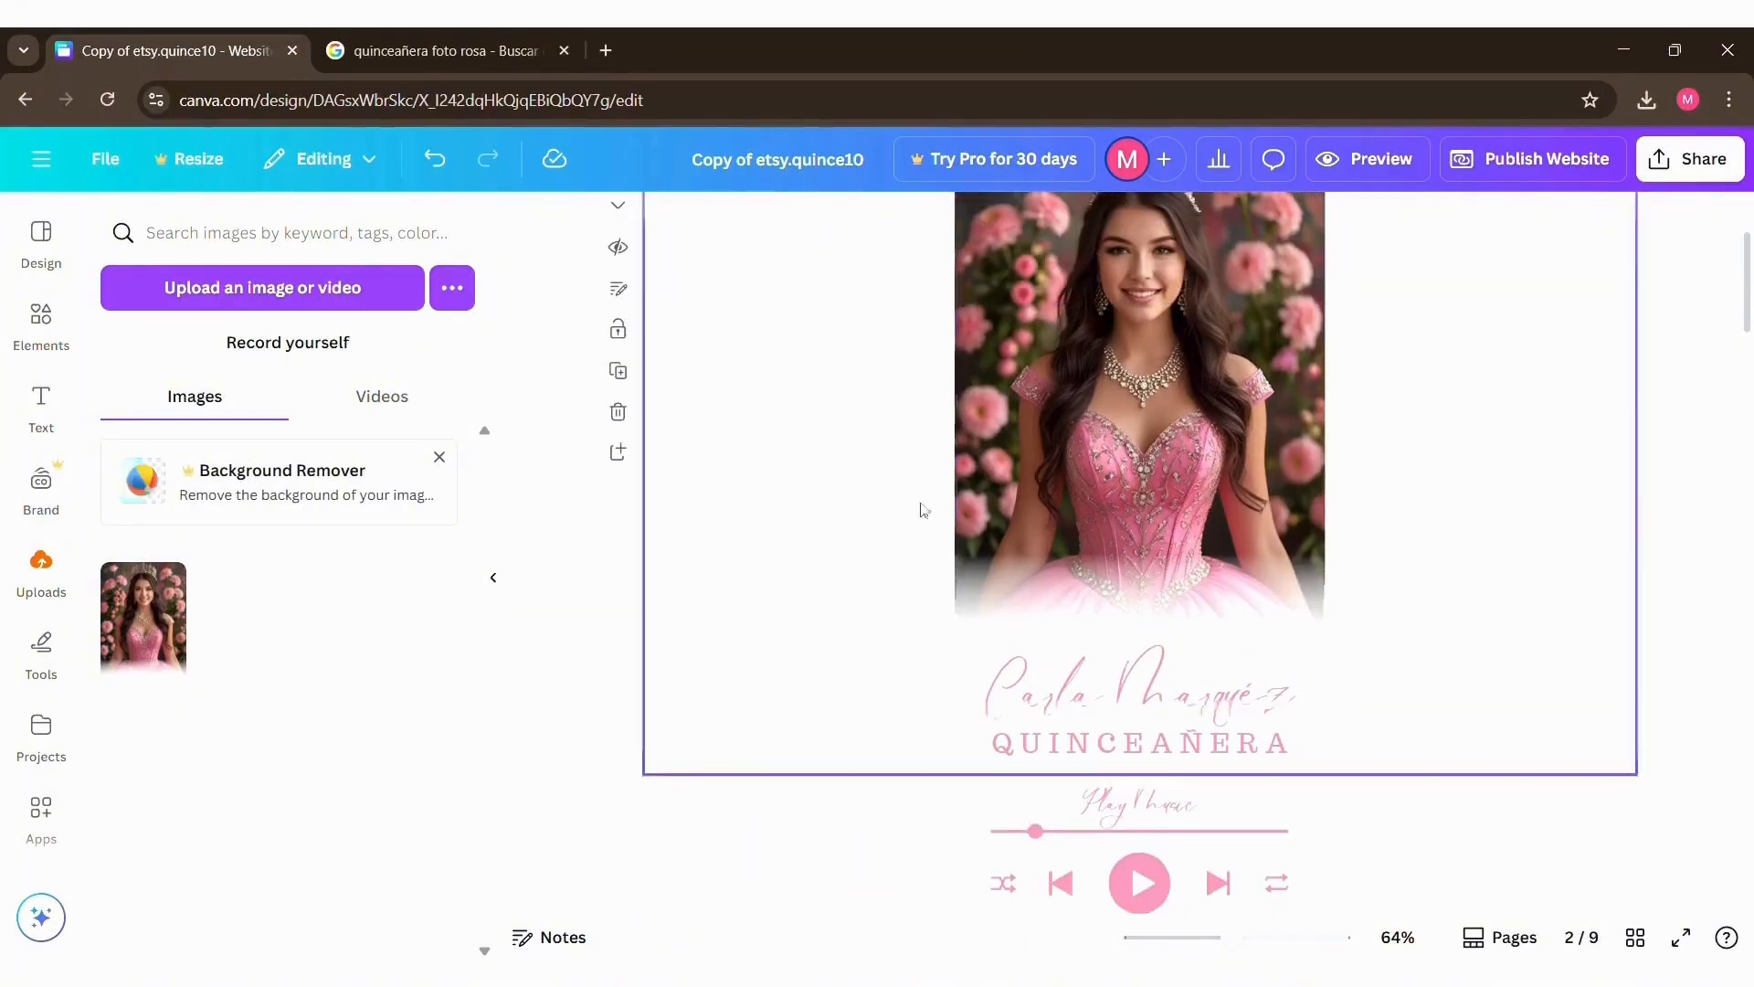
{"action": "scroll", "coordinate": [1318, 449], "scroll_direction": "down", "scroll_amount": 4}
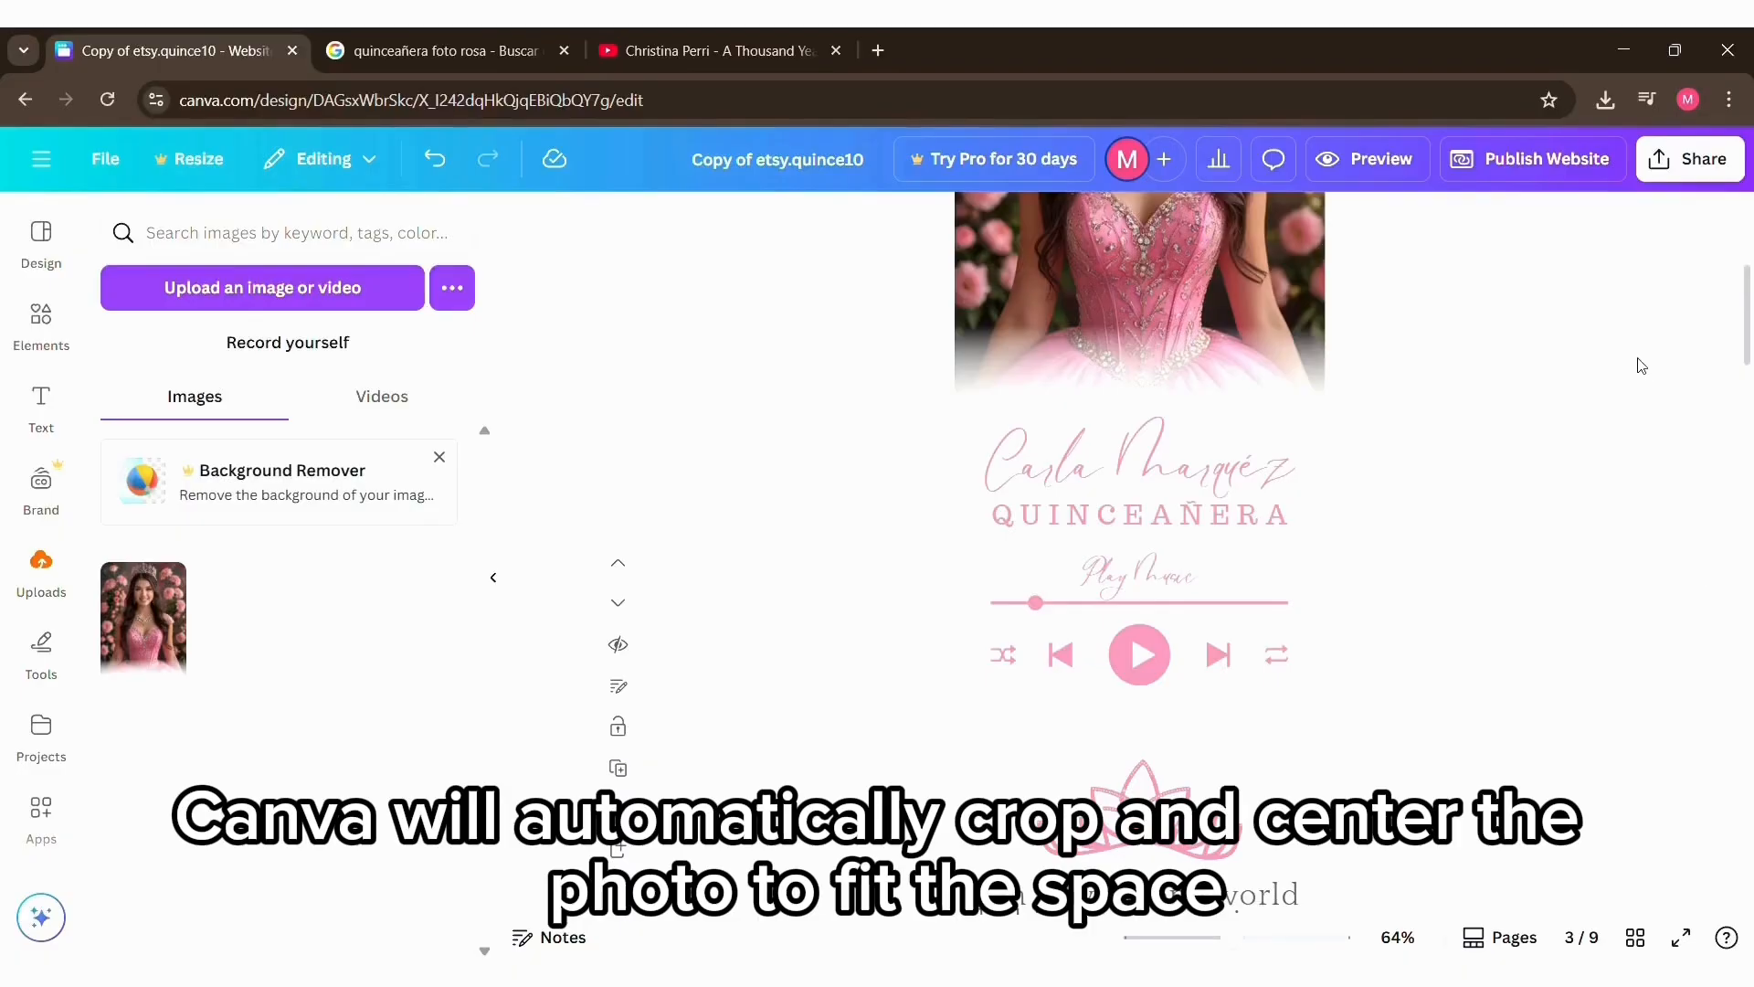
{"action": "scroll", "coordinate": [1432, 446], "scroll_direction": "down", "scroll_amount": 2}
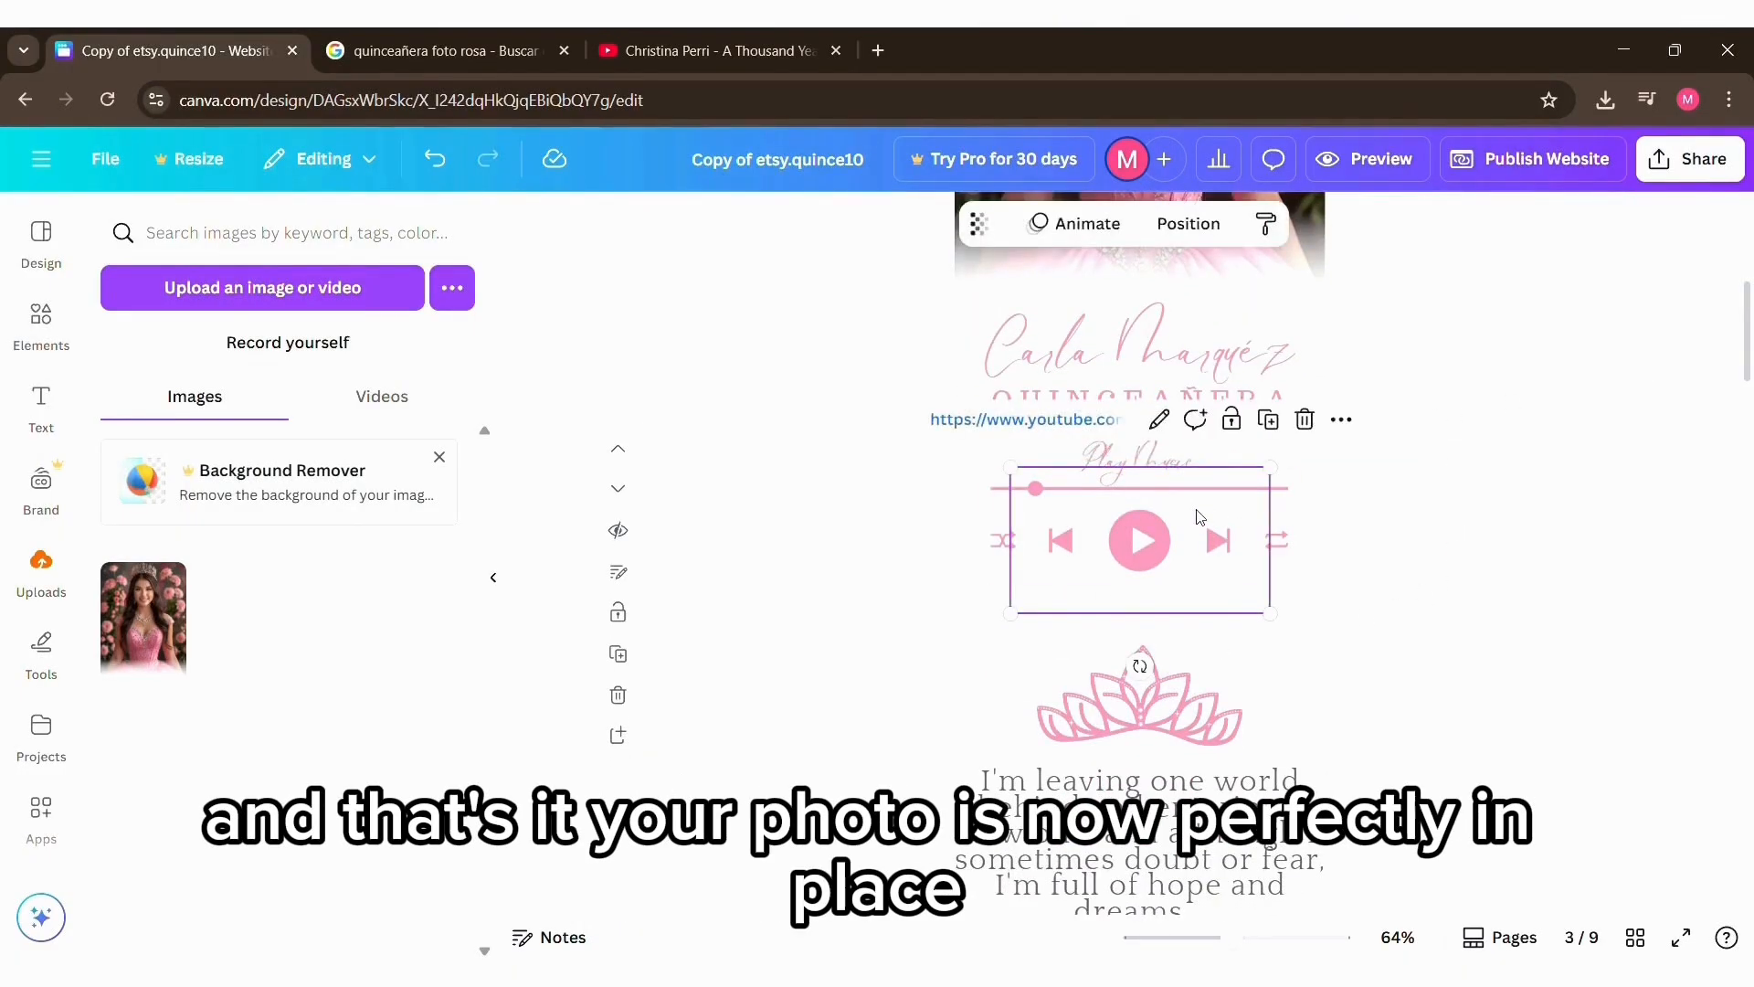
{"action": "left_click", "coordinate": [980, 243]}
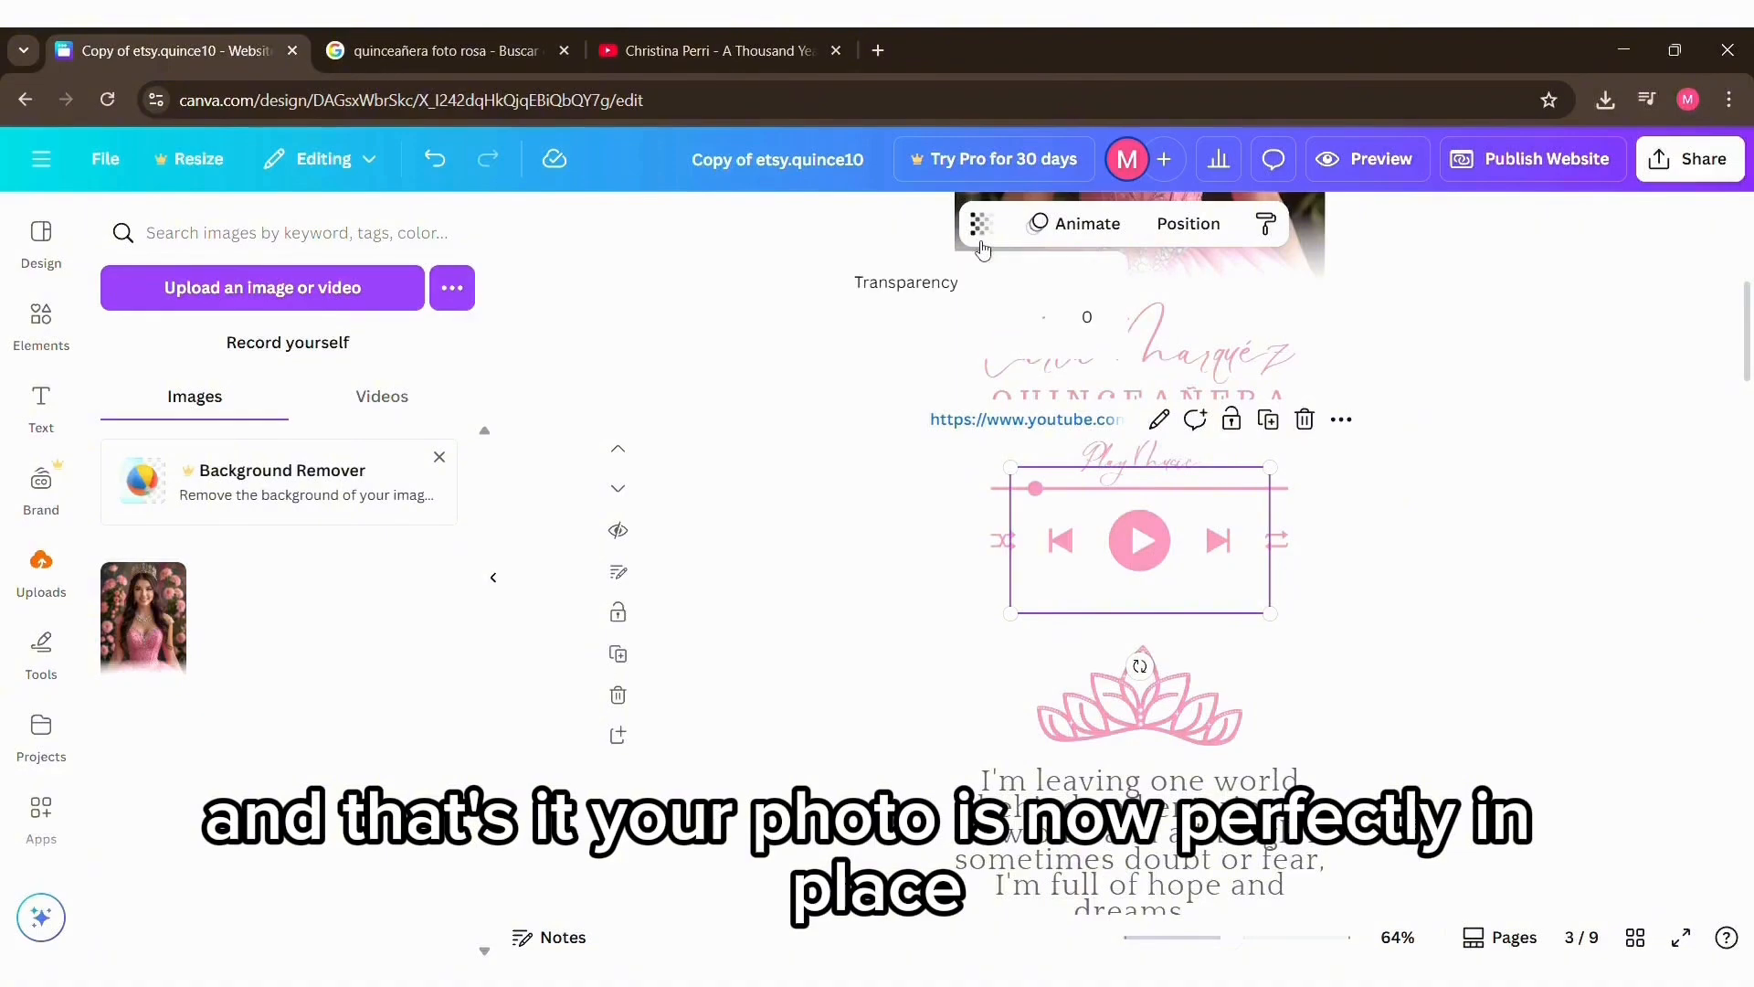
{"action": "left_click_drag", "start_coordinate": [1042, 317], "coordinate": [836, 330]}
{"action": "left_click", "coordinate": [1447, 596]}
{"action": "left_click", "coordinate": [1447, 596]}
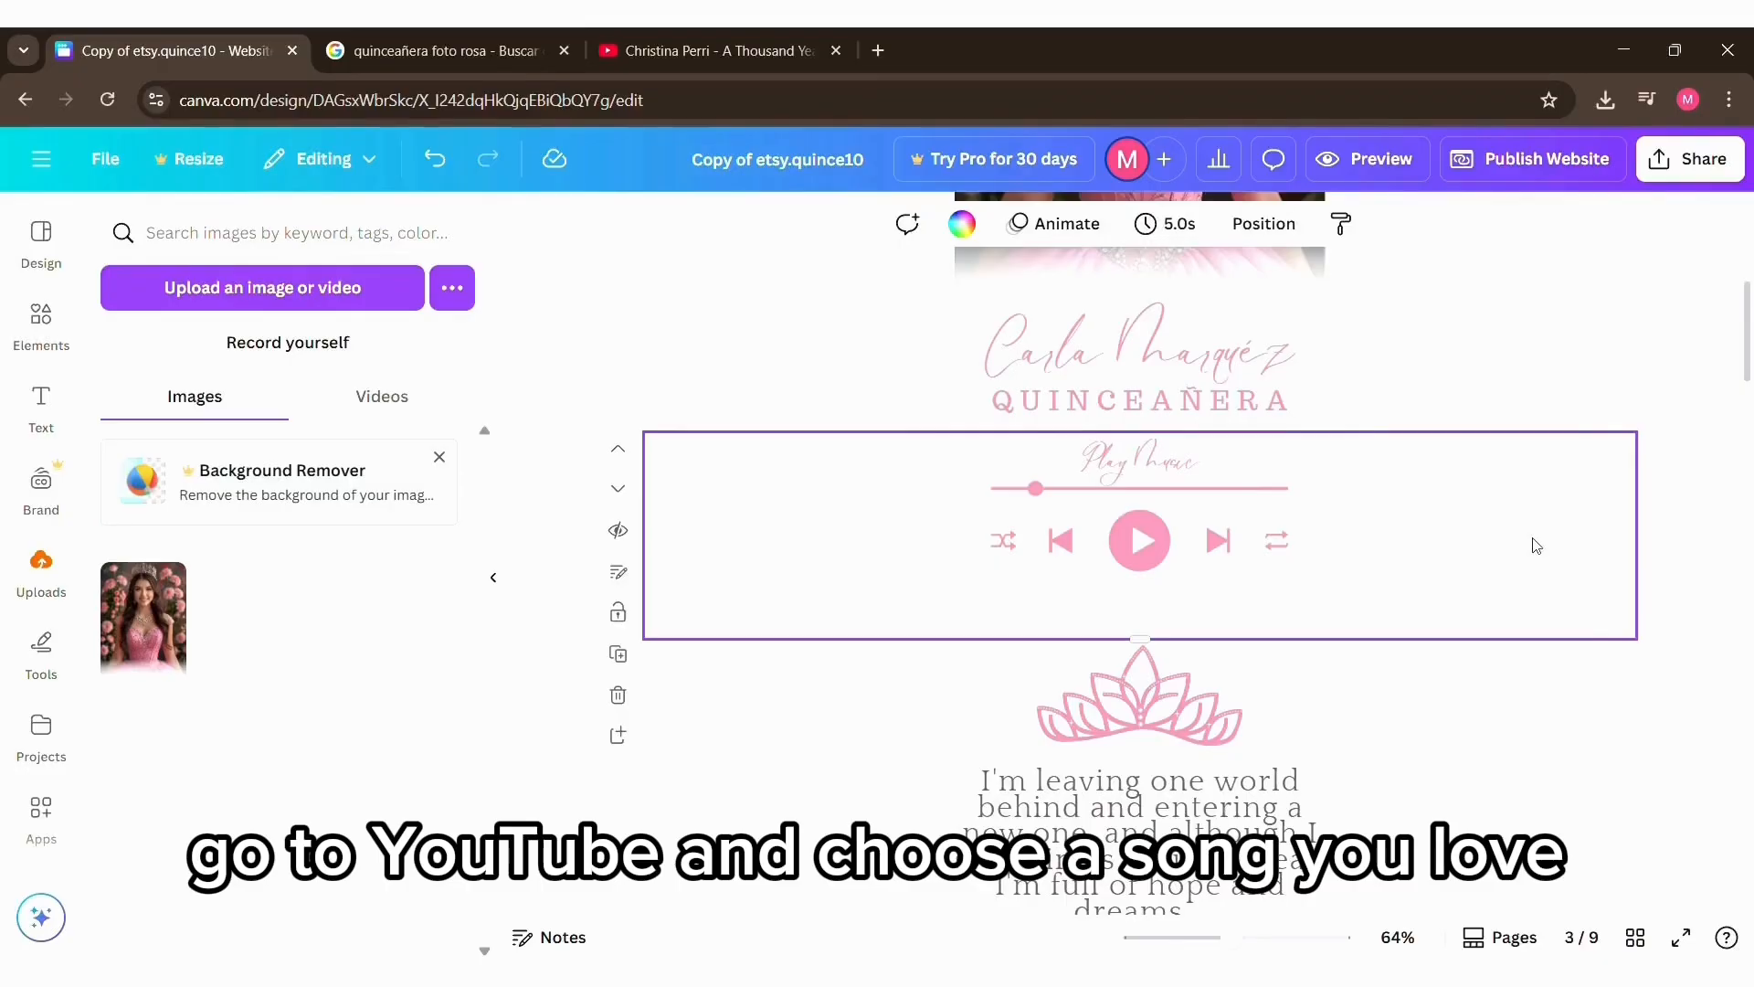
Step: Embed the Christina Perri "A Thousand Years" YouTube video beside the music player and make it semi-transparent
{"action": "key", "text": "Tab"}
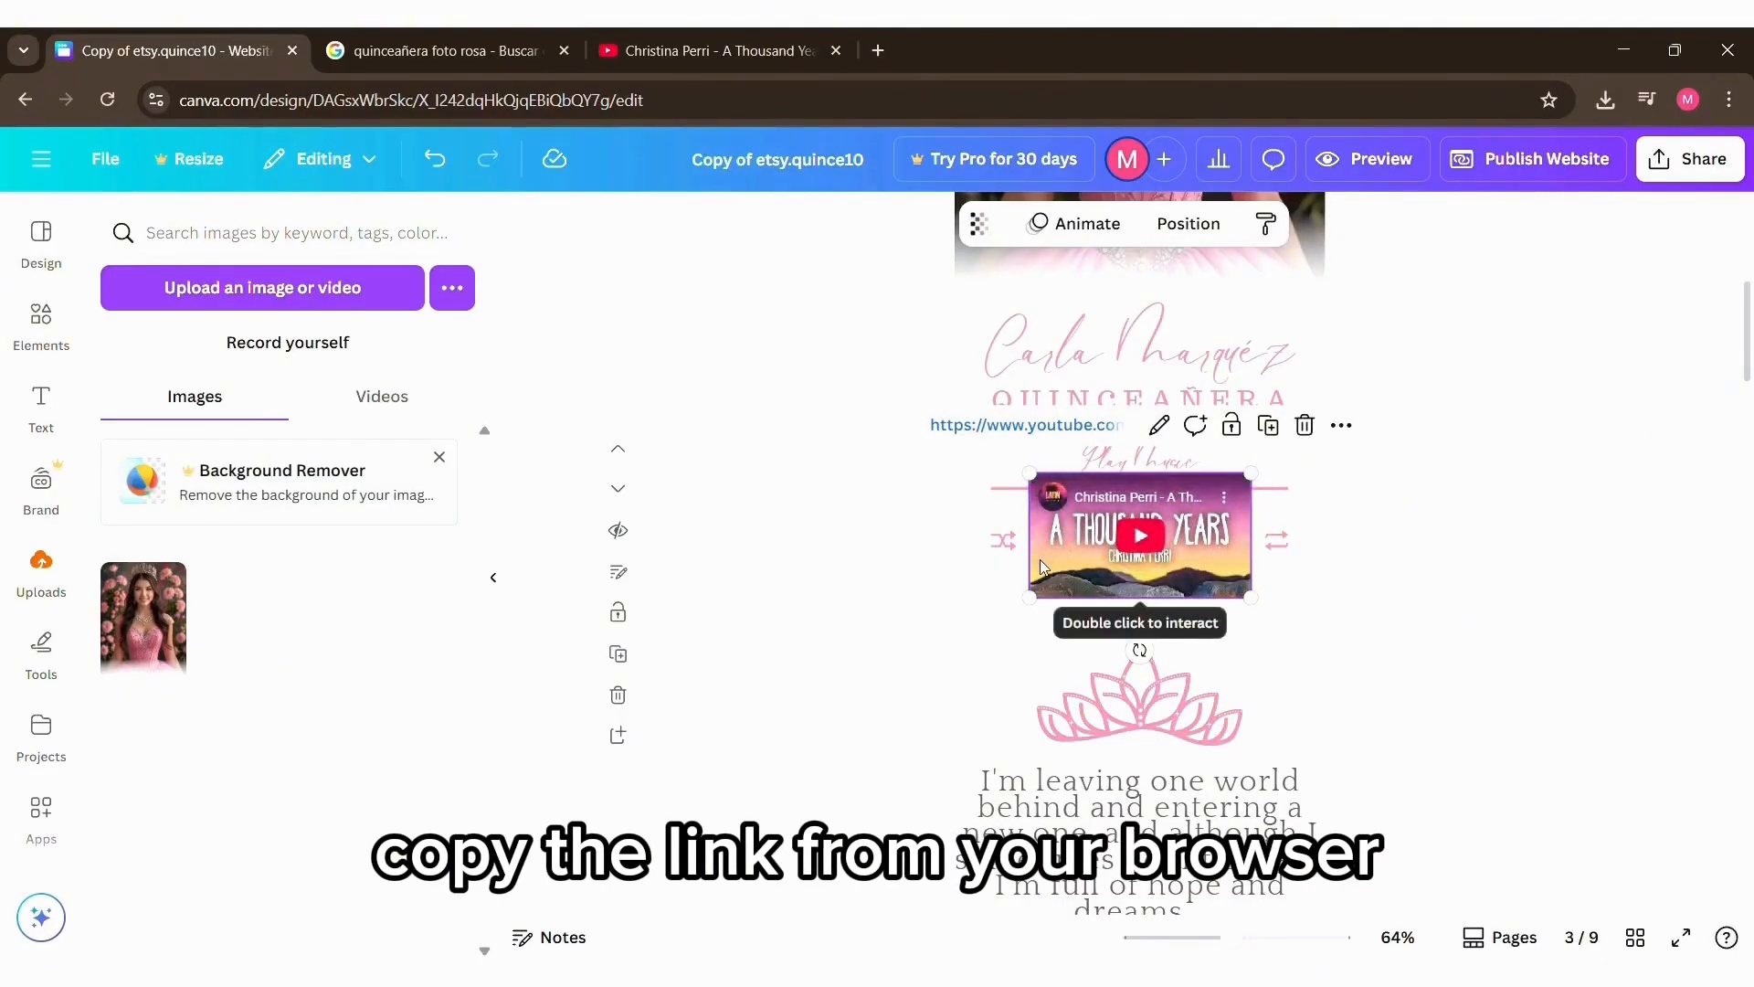
{"action": "left_click_drag", "start_coordinate": [1152, 515], "coordinate": [864, 509]}
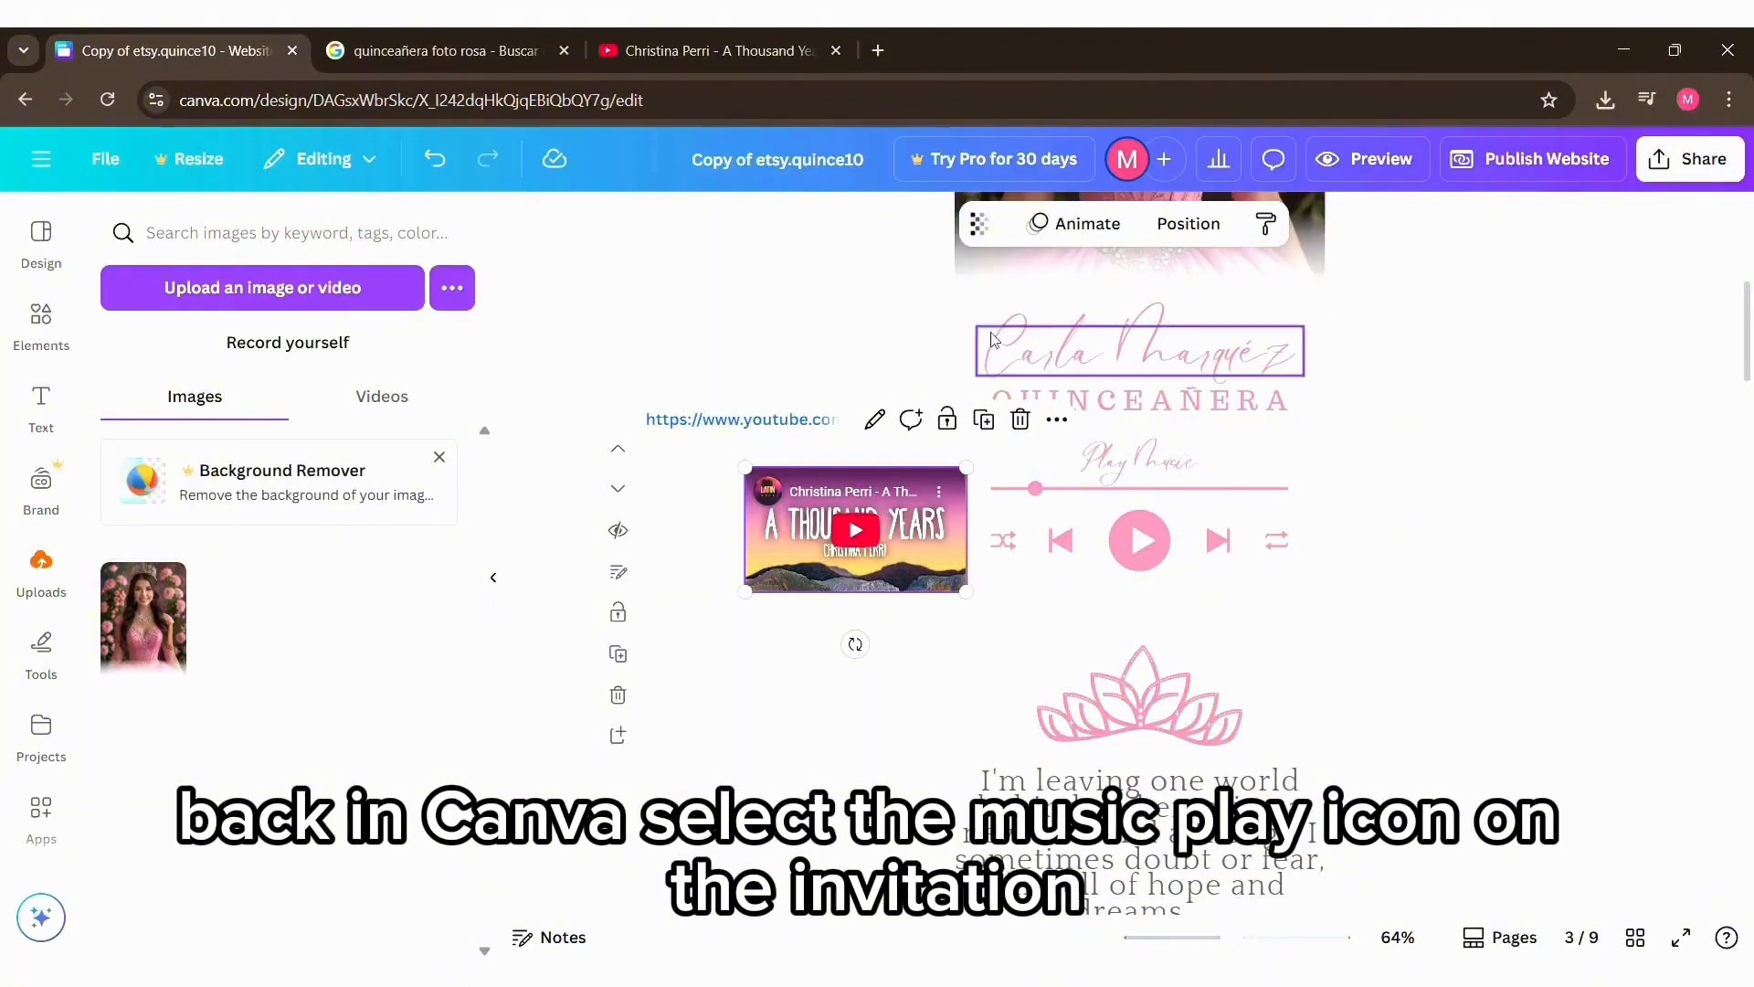
{"action": "left_click", "coordinate": [978, 224]}
{"action": "mouse_move", "coordinate": [1014, 317]}
{"action": "left_mouse_down"}
{"action": "mouse_move", "coordinate": [900, 317]}
{"action": "mouse_move", "coordinate": [1023, 320]}
{"action": "left_mouse_up"}
Step: Reveal the hidden embed over the music player by setting its transparency to 88 and delete it
{"action": "left_click", "coordinate": [1130, 588]}
{"action": "left_click", "coordinate": [978, 224]}
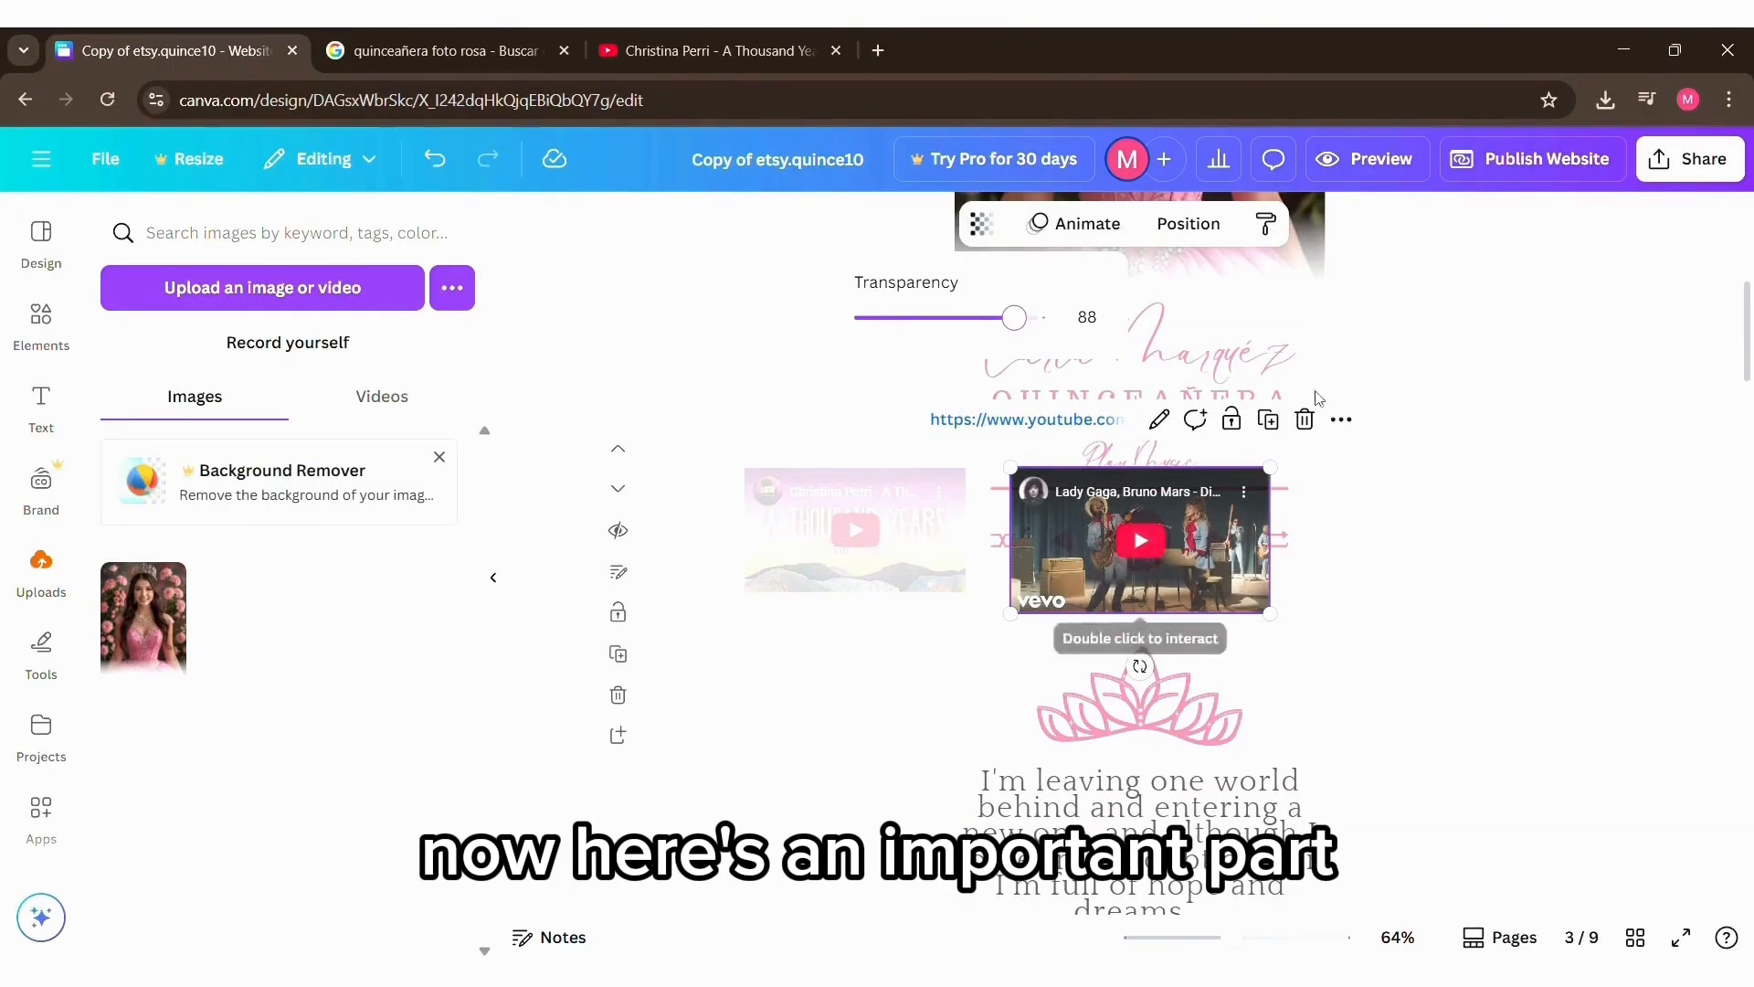
{"action": "left_click", "coordinate": [1308, 421]}
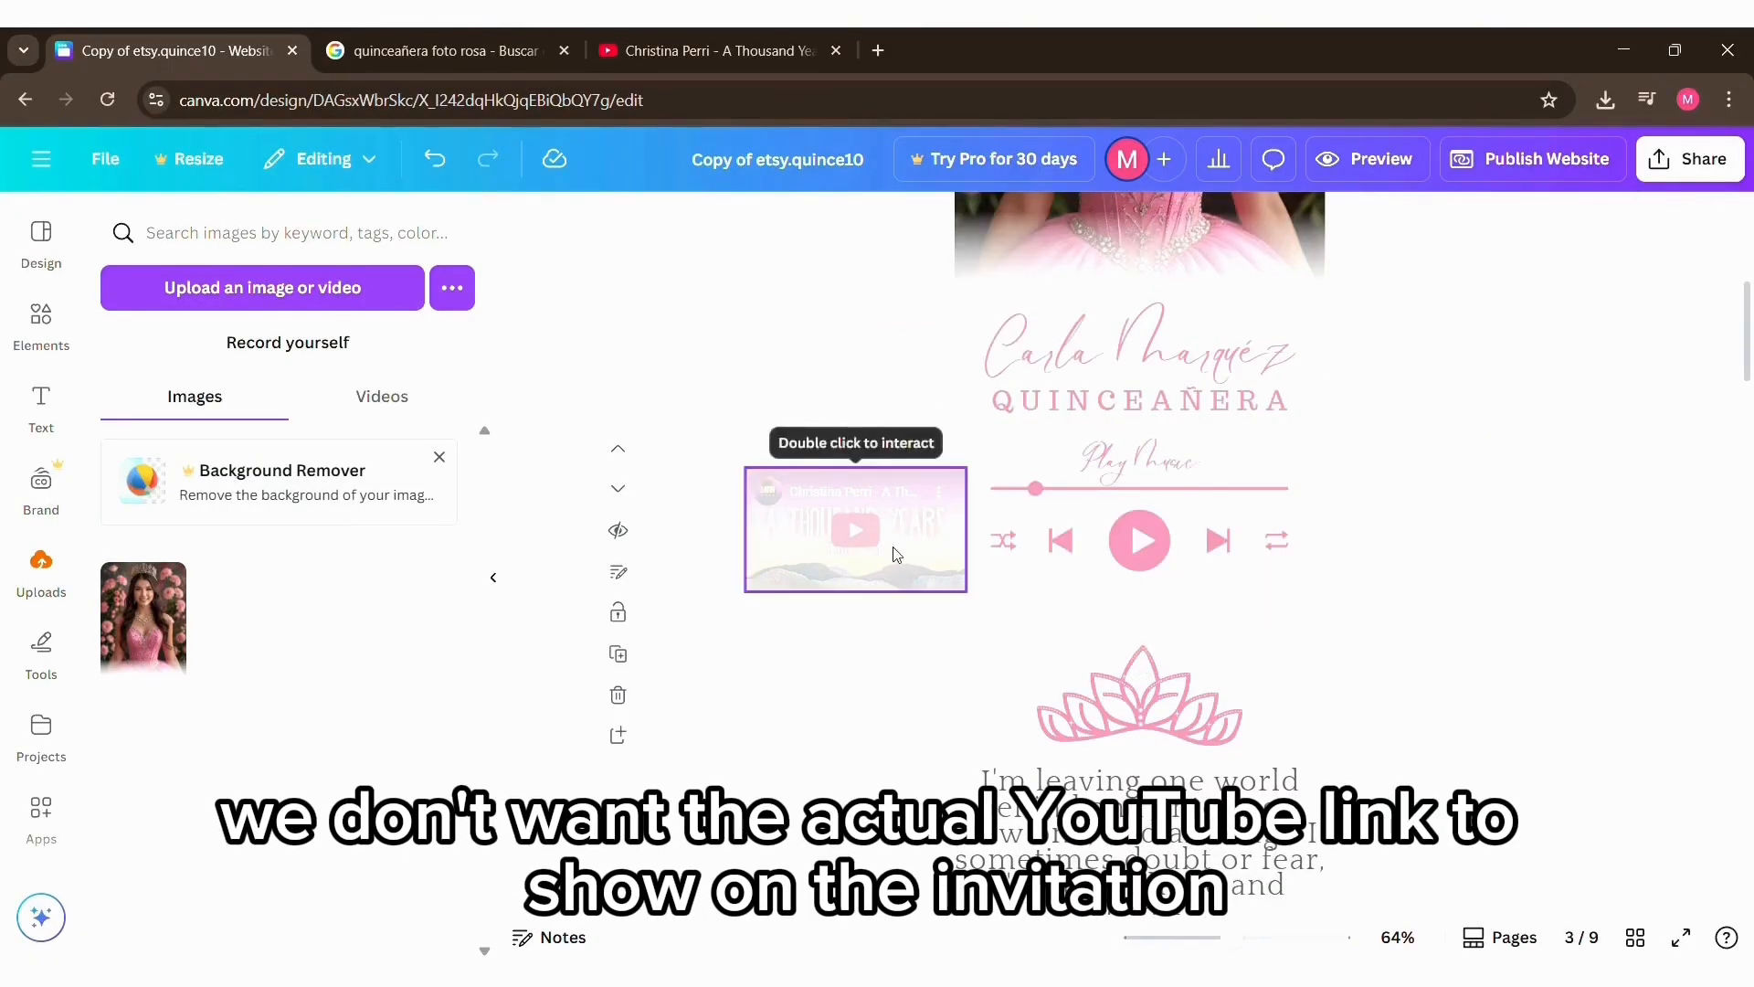
Step: Move the semi-transparent "A Thousand Years" embed onto the music player and enlarge it to cover the playback controls
{"action": "left_click", "coordinate": [916, 560]}
{"action": "left_click_drag", "start_coordinate": [917, 560], "coordinate": [1211, 584]}
{"action": "left_click_drag", "start_coordinate": [1269, 493], "coordinate": [1330, 444]}
{"action": "left_click_drag", "start_coordinate": [1310, 580], "coordinate": [1273, 600]}
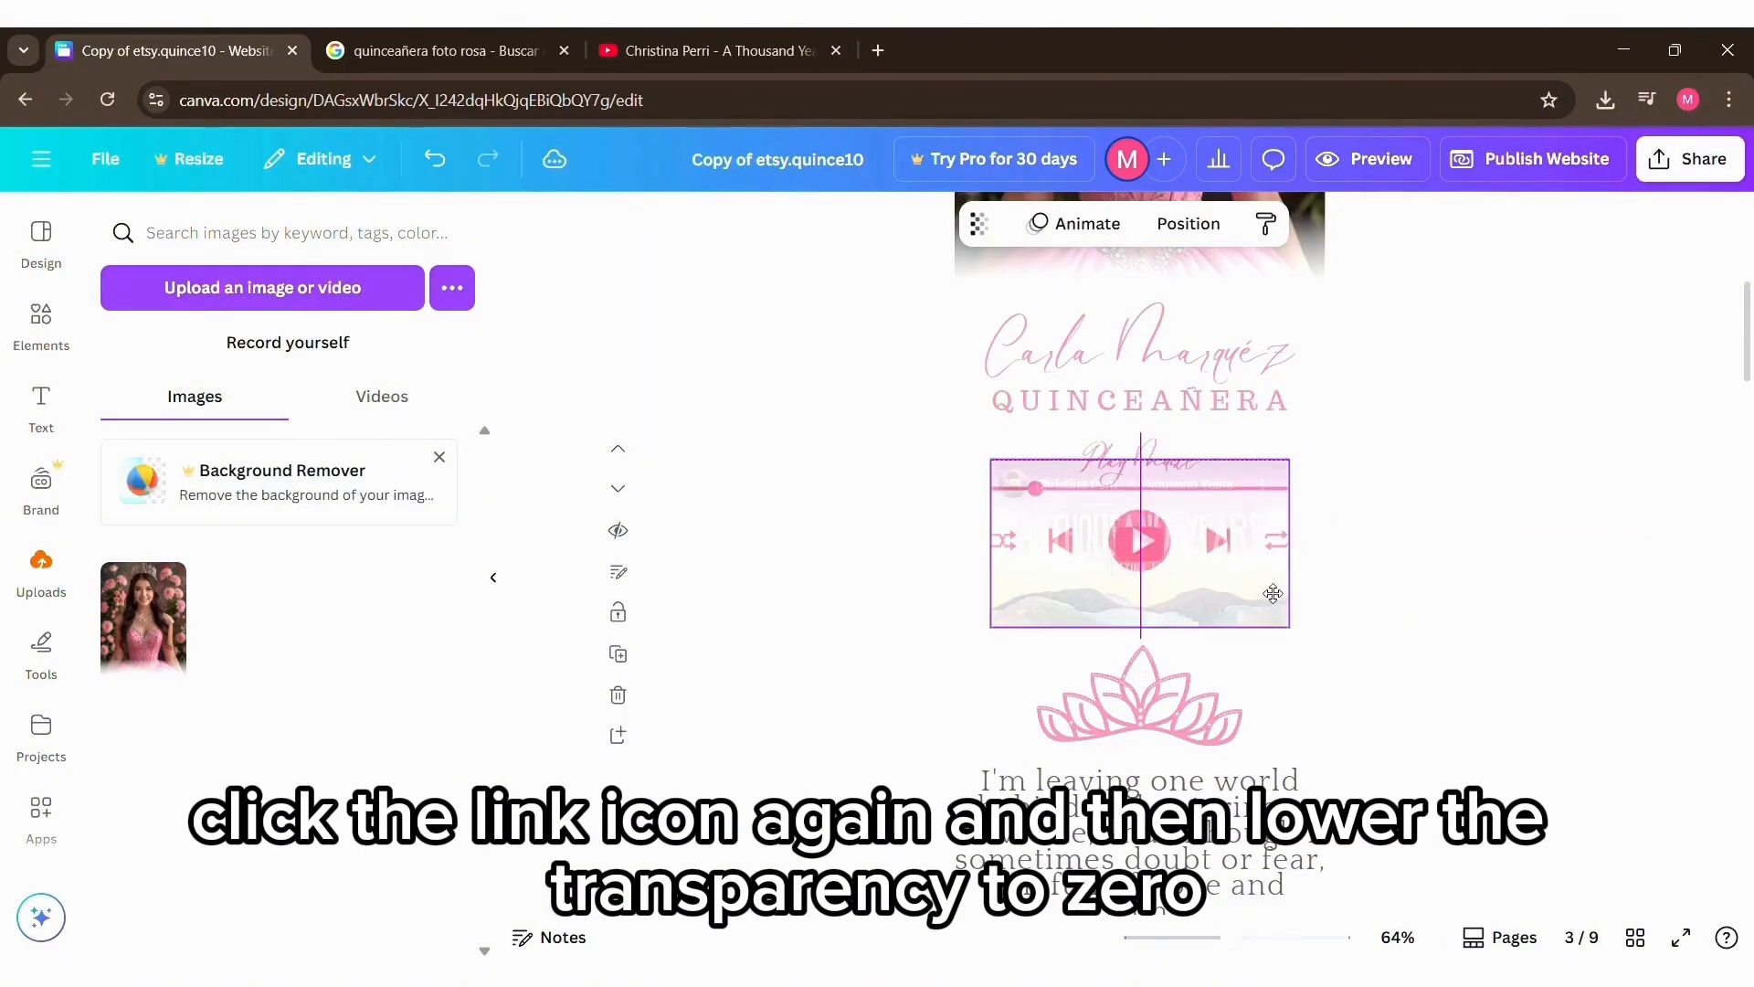
Step: Set the transparency of the "A Thousand Years" embed over the music player to 0
{"action": "left_click", "coordinate": [980, 225]}
{"action": "left_click_drag", "start_coordinate": [1051, 317], "coordinate": [865, 320]}
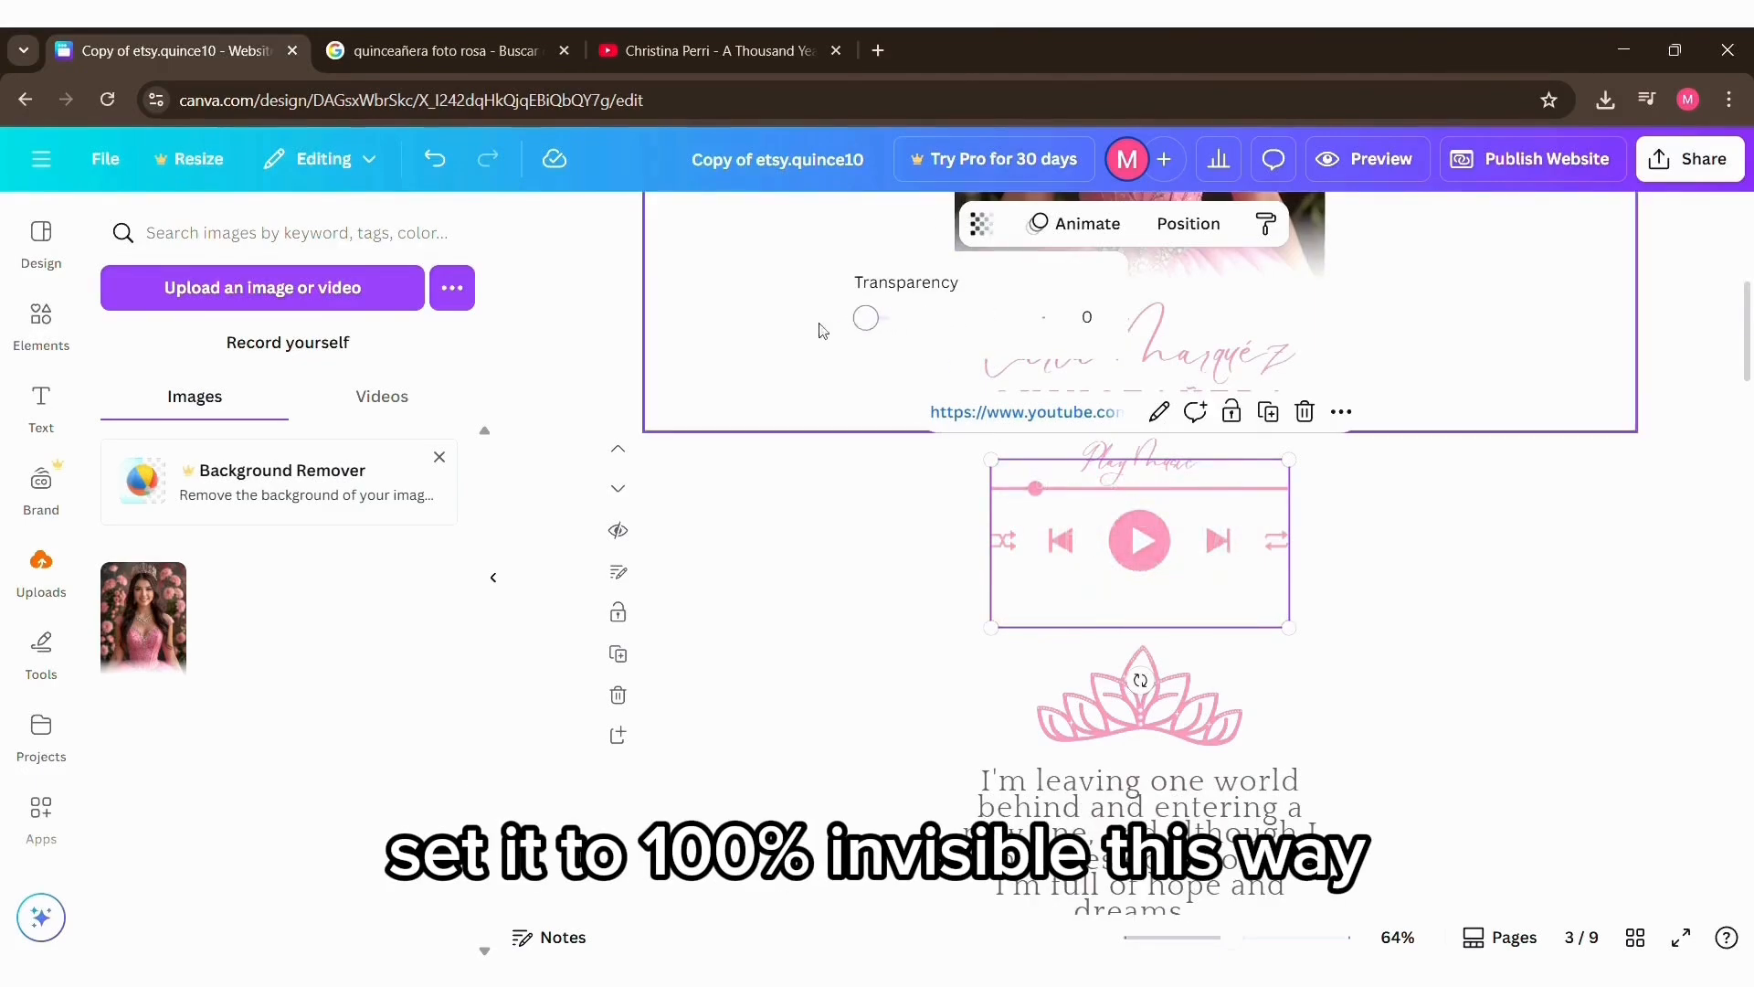
{"action": "left_click", "coordinate": [865, 548]}
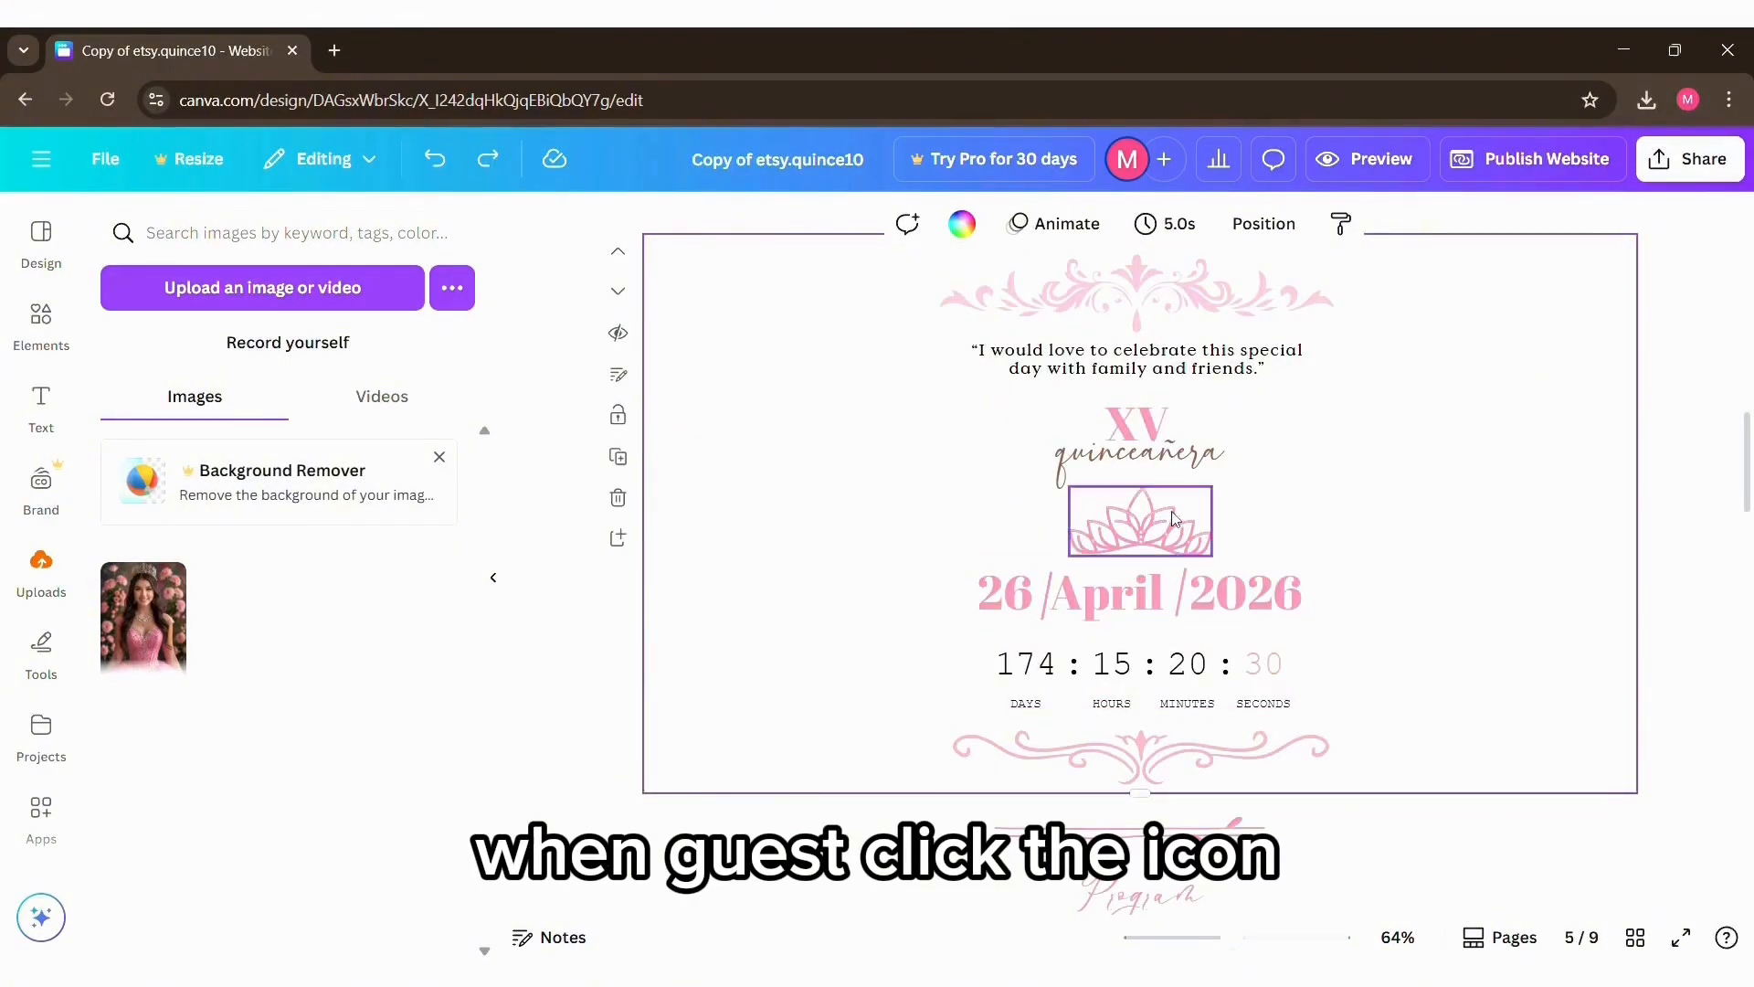
Step: Open the TickCounter link of the invitation's countdown timer and start a new countdown there
{"action": "left_click", "coordinate": [1027, 633]}
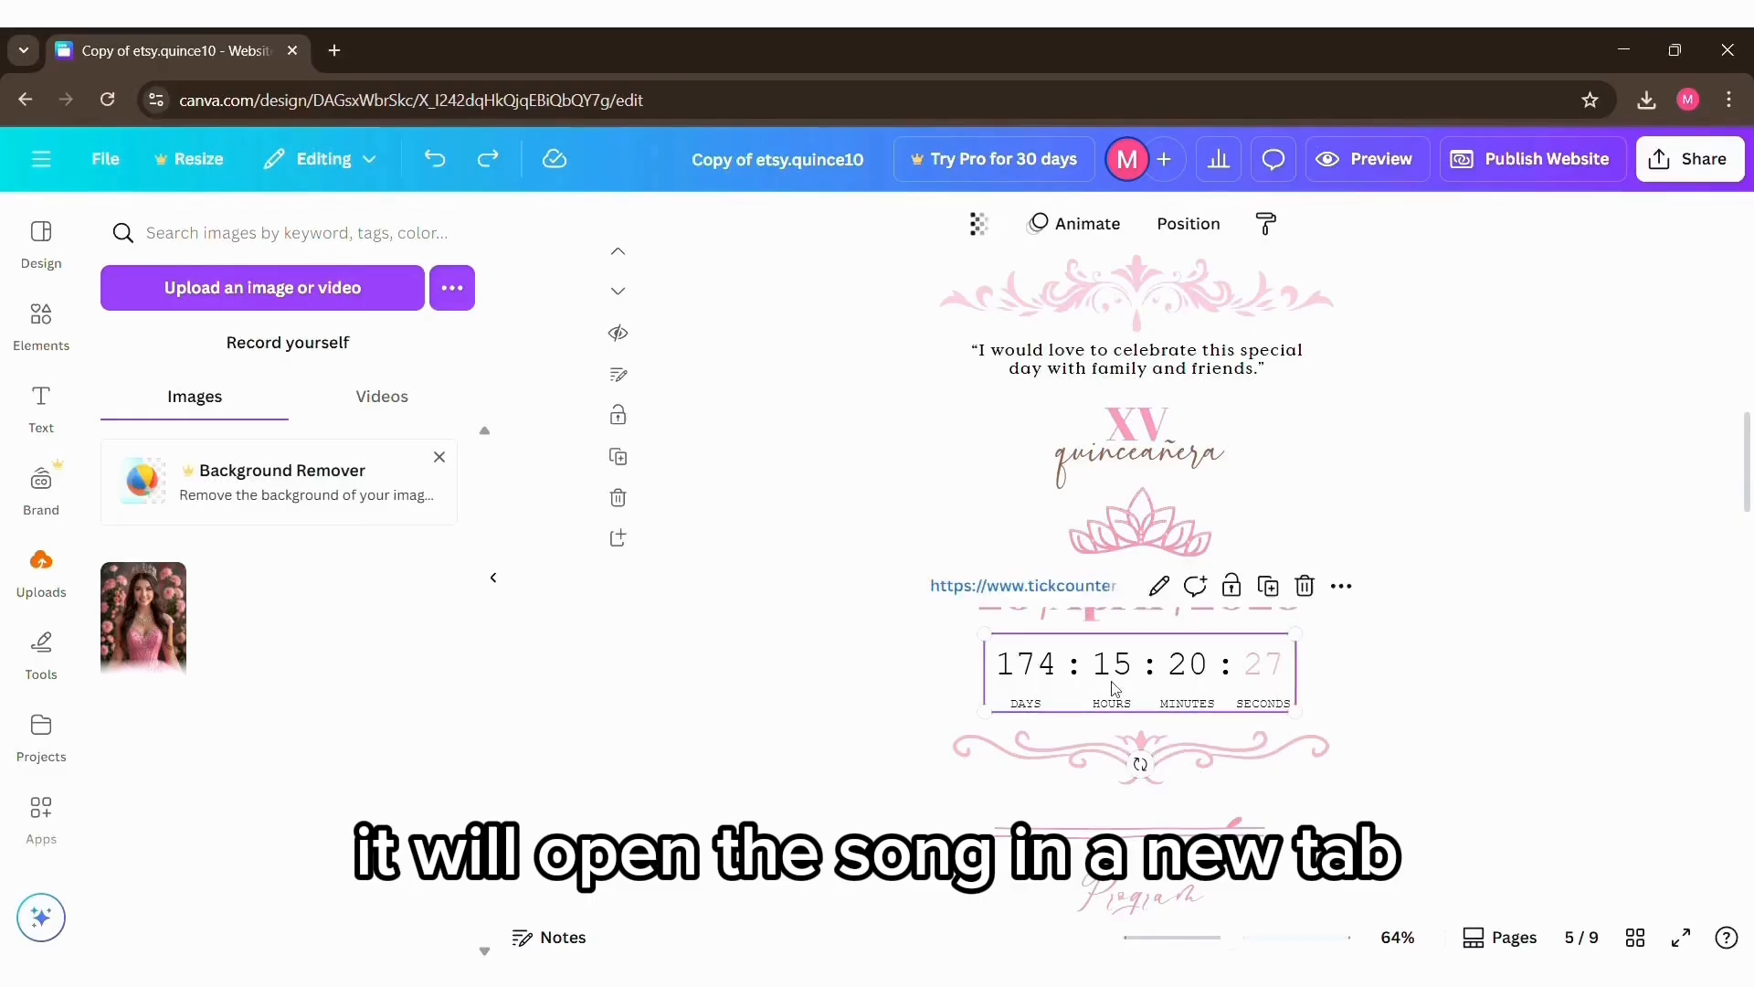
{"action": "left_click", "coordinate": [1027, 599]}
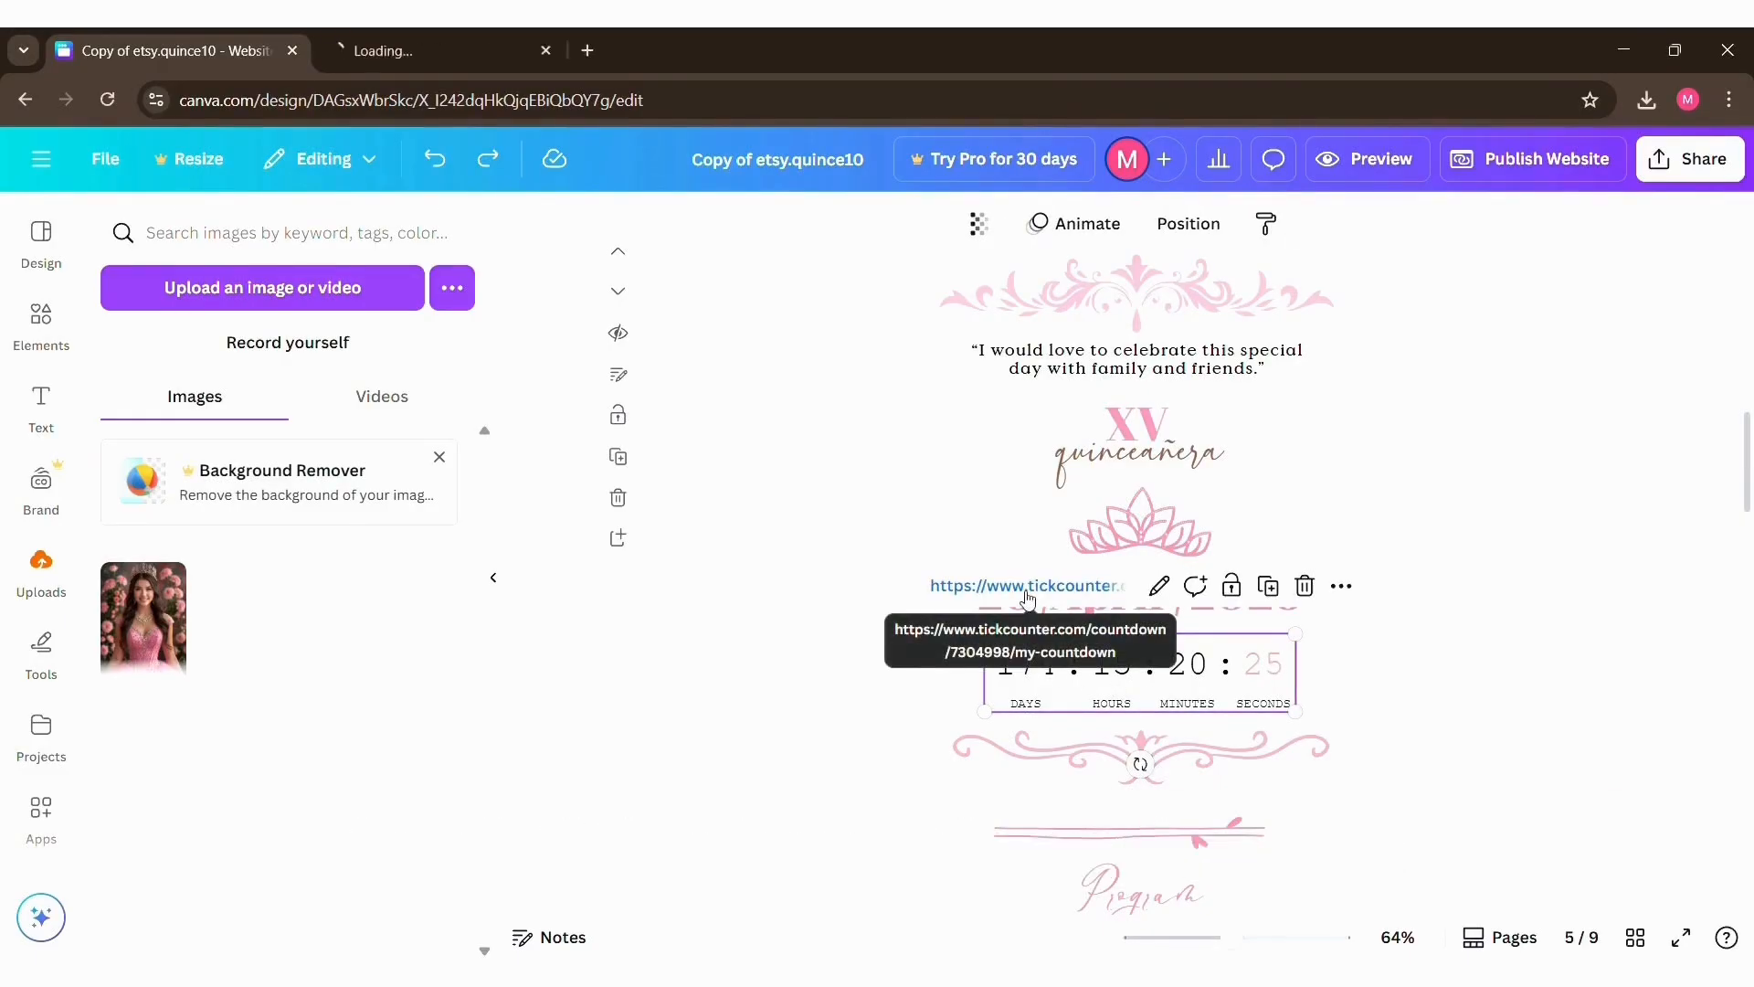
{"action": "left_click", "coordinate": [431, 35]}
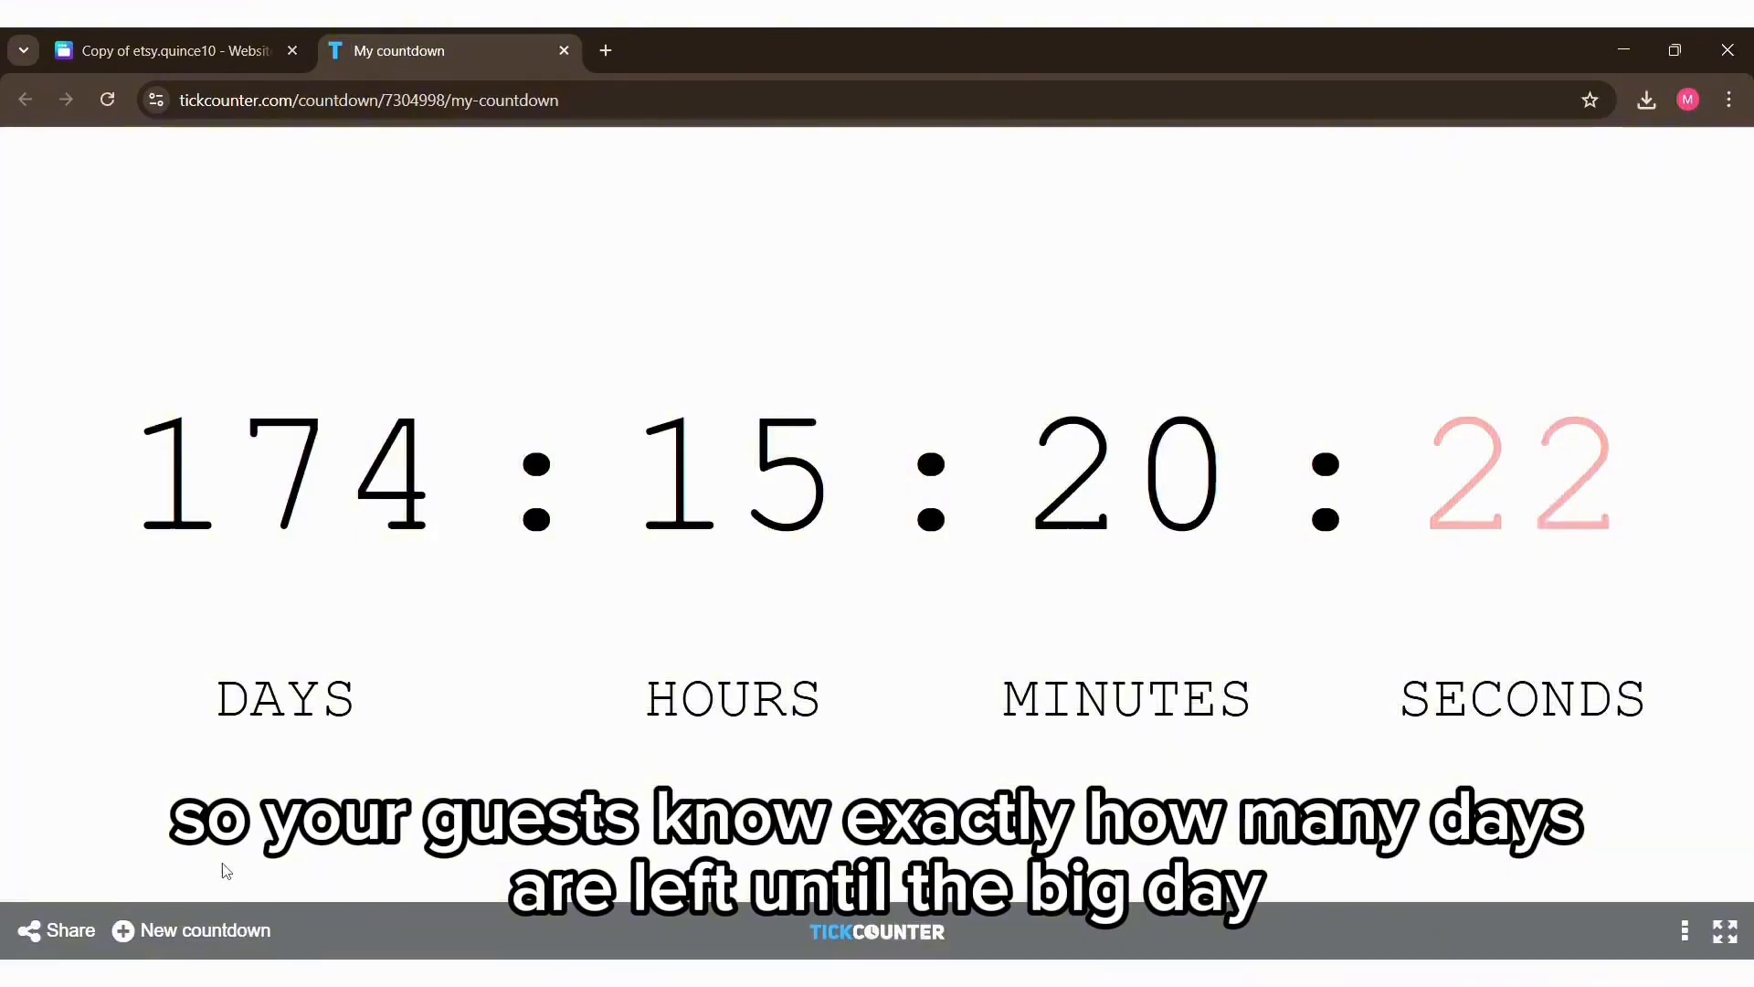
{"action": "left_click", "coordinate": [231, 929]}
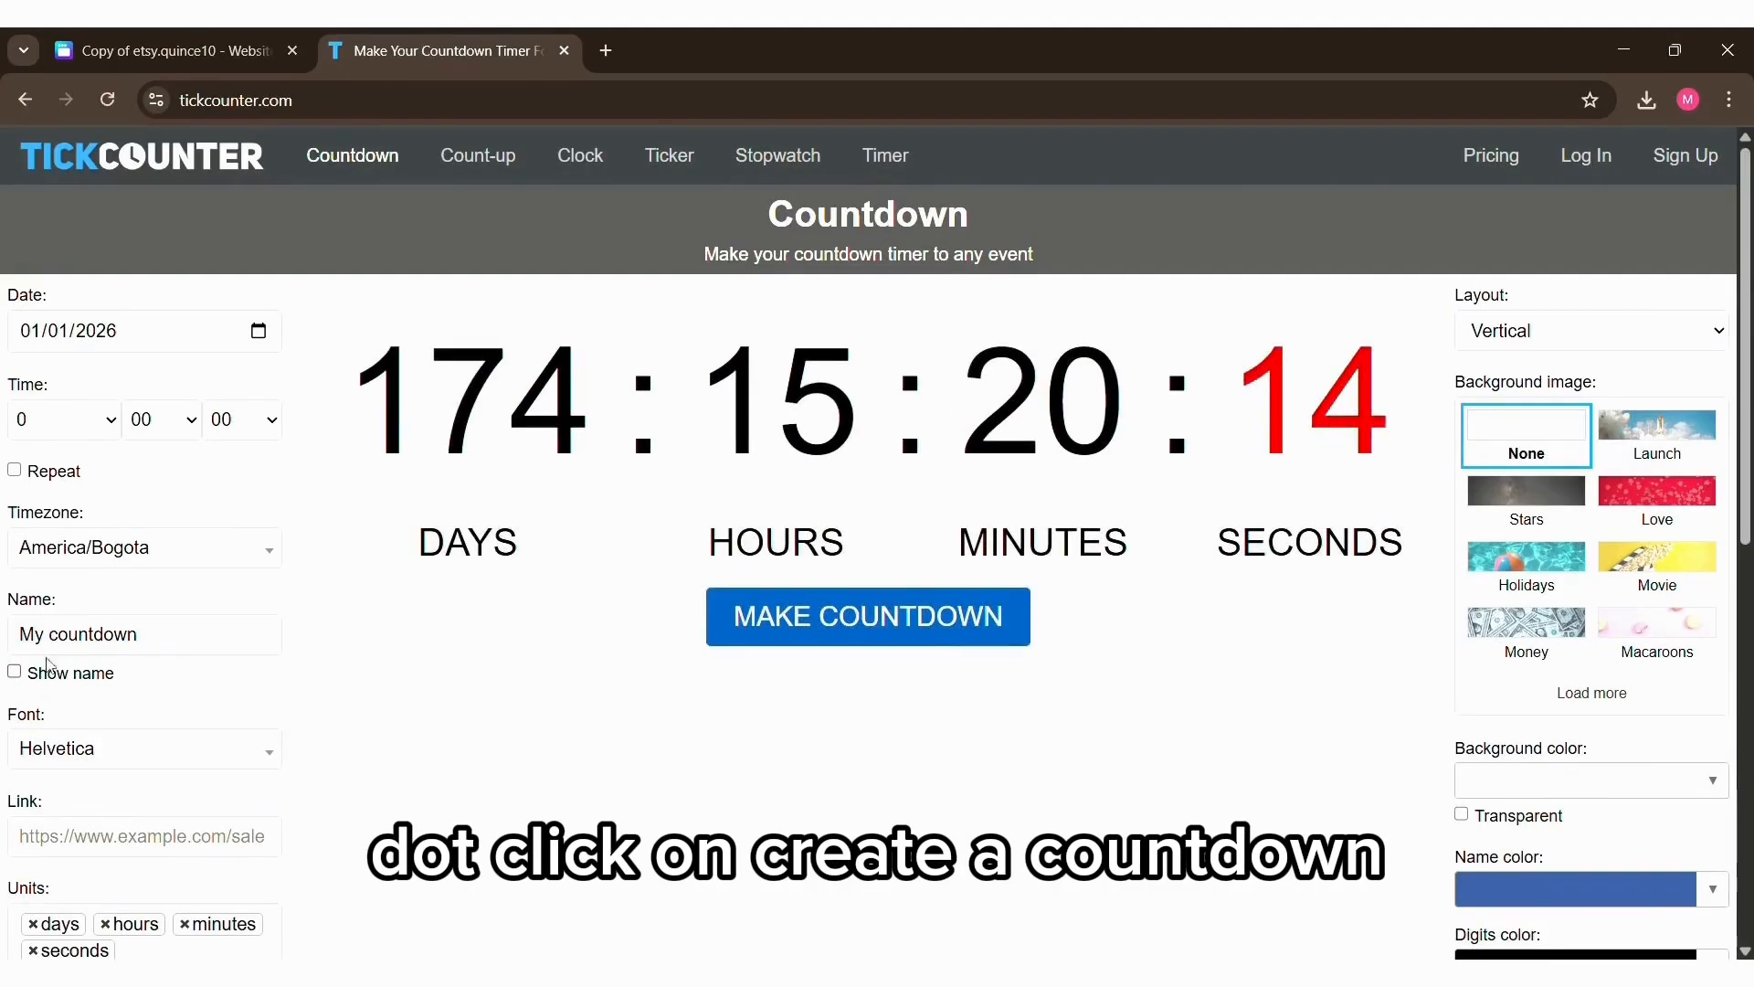
Step: Set the countdown's target date to 04/08/2027
{"action": "left_click", "coordinate": [34, 333]}
{"action": "type", "text": "4/08/"}
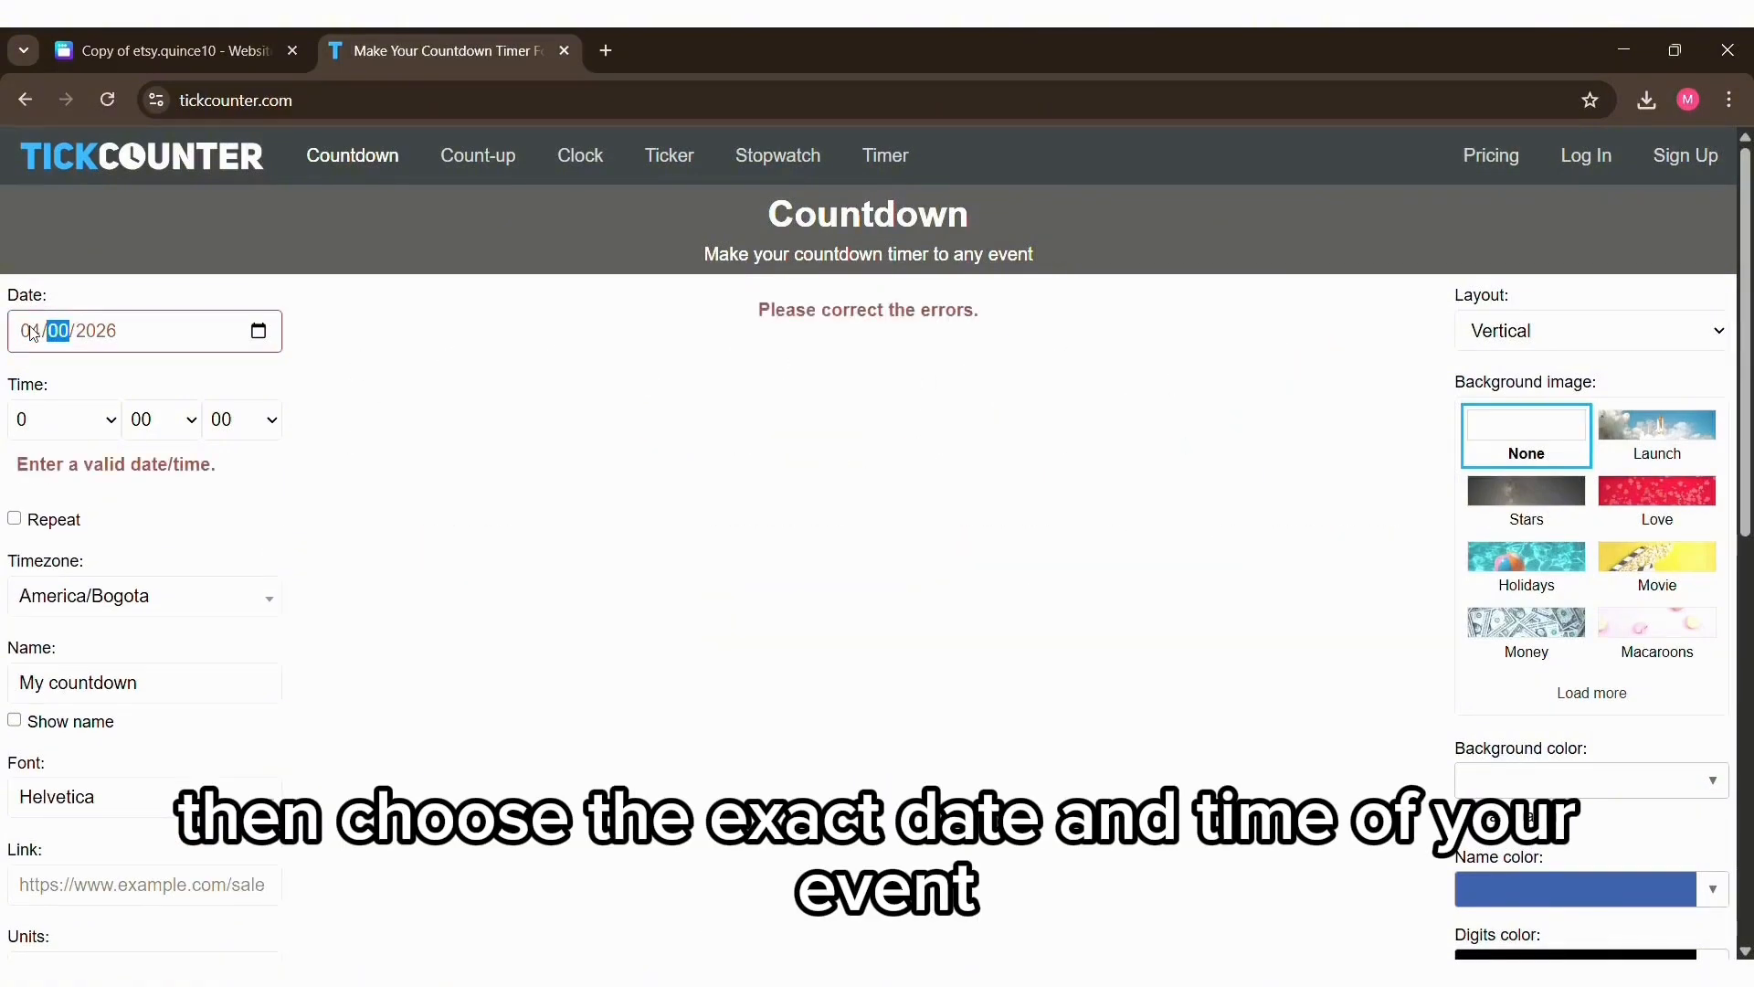
{"action": "type", "text": "2027"}
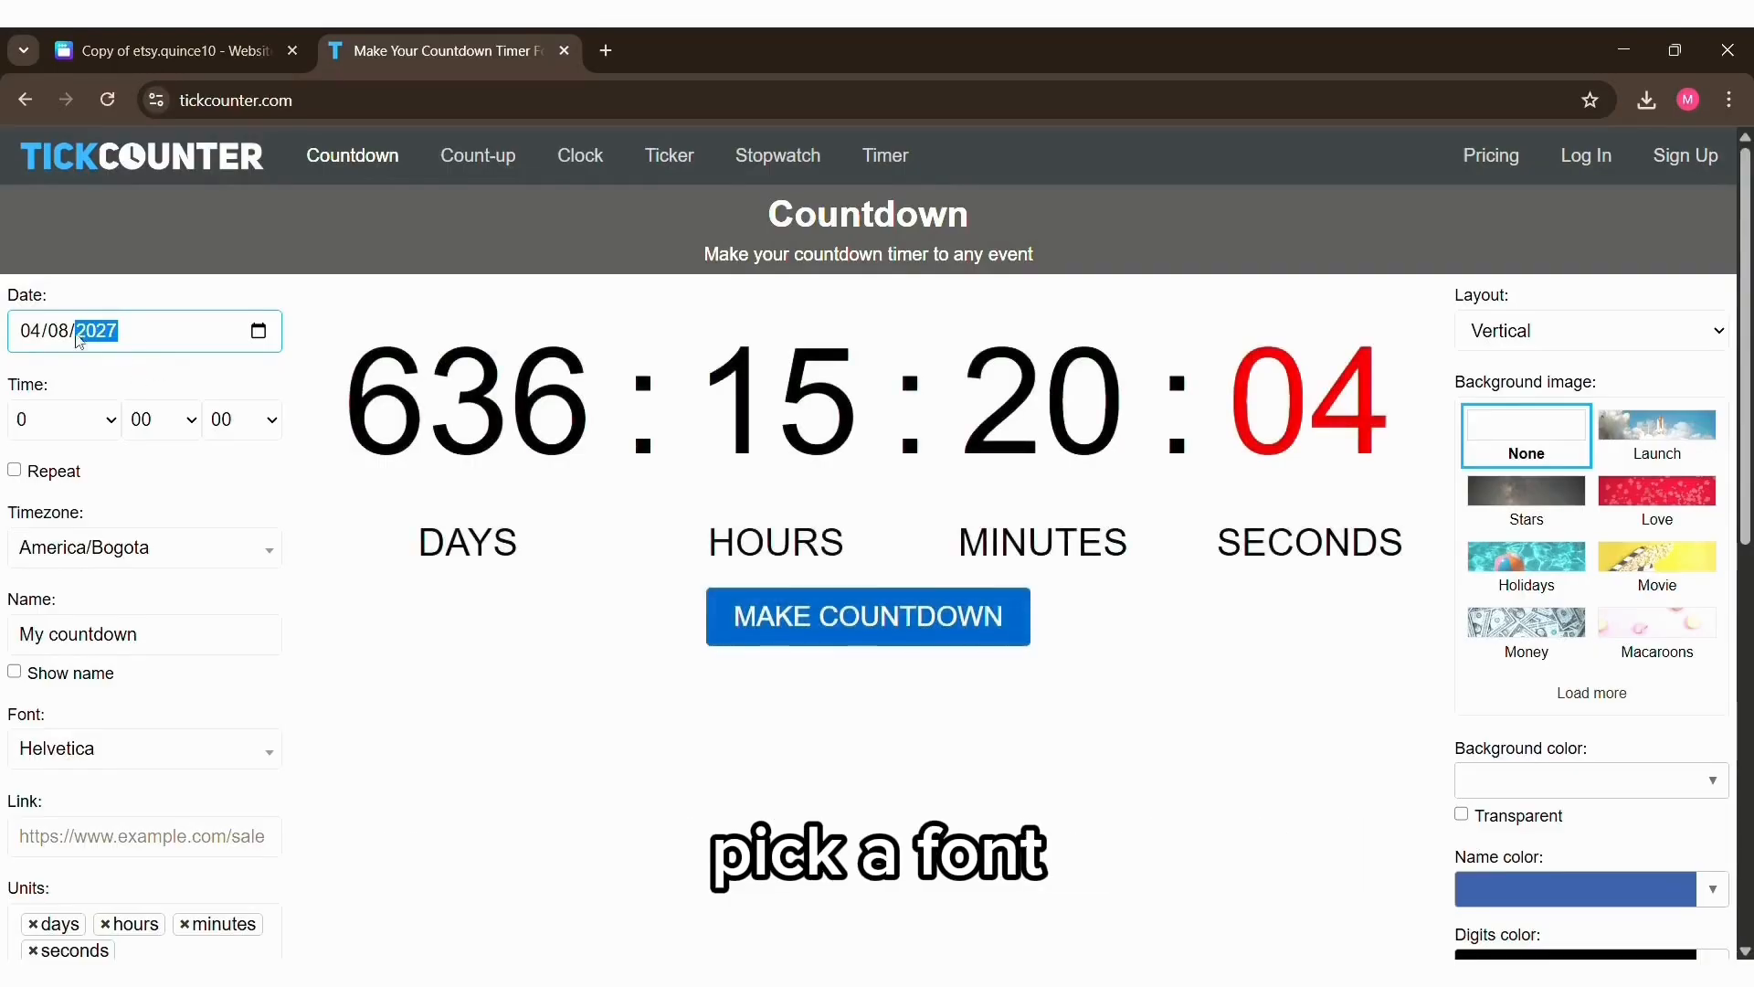
{"action": "left_click", "coordinate": [155, 361]}
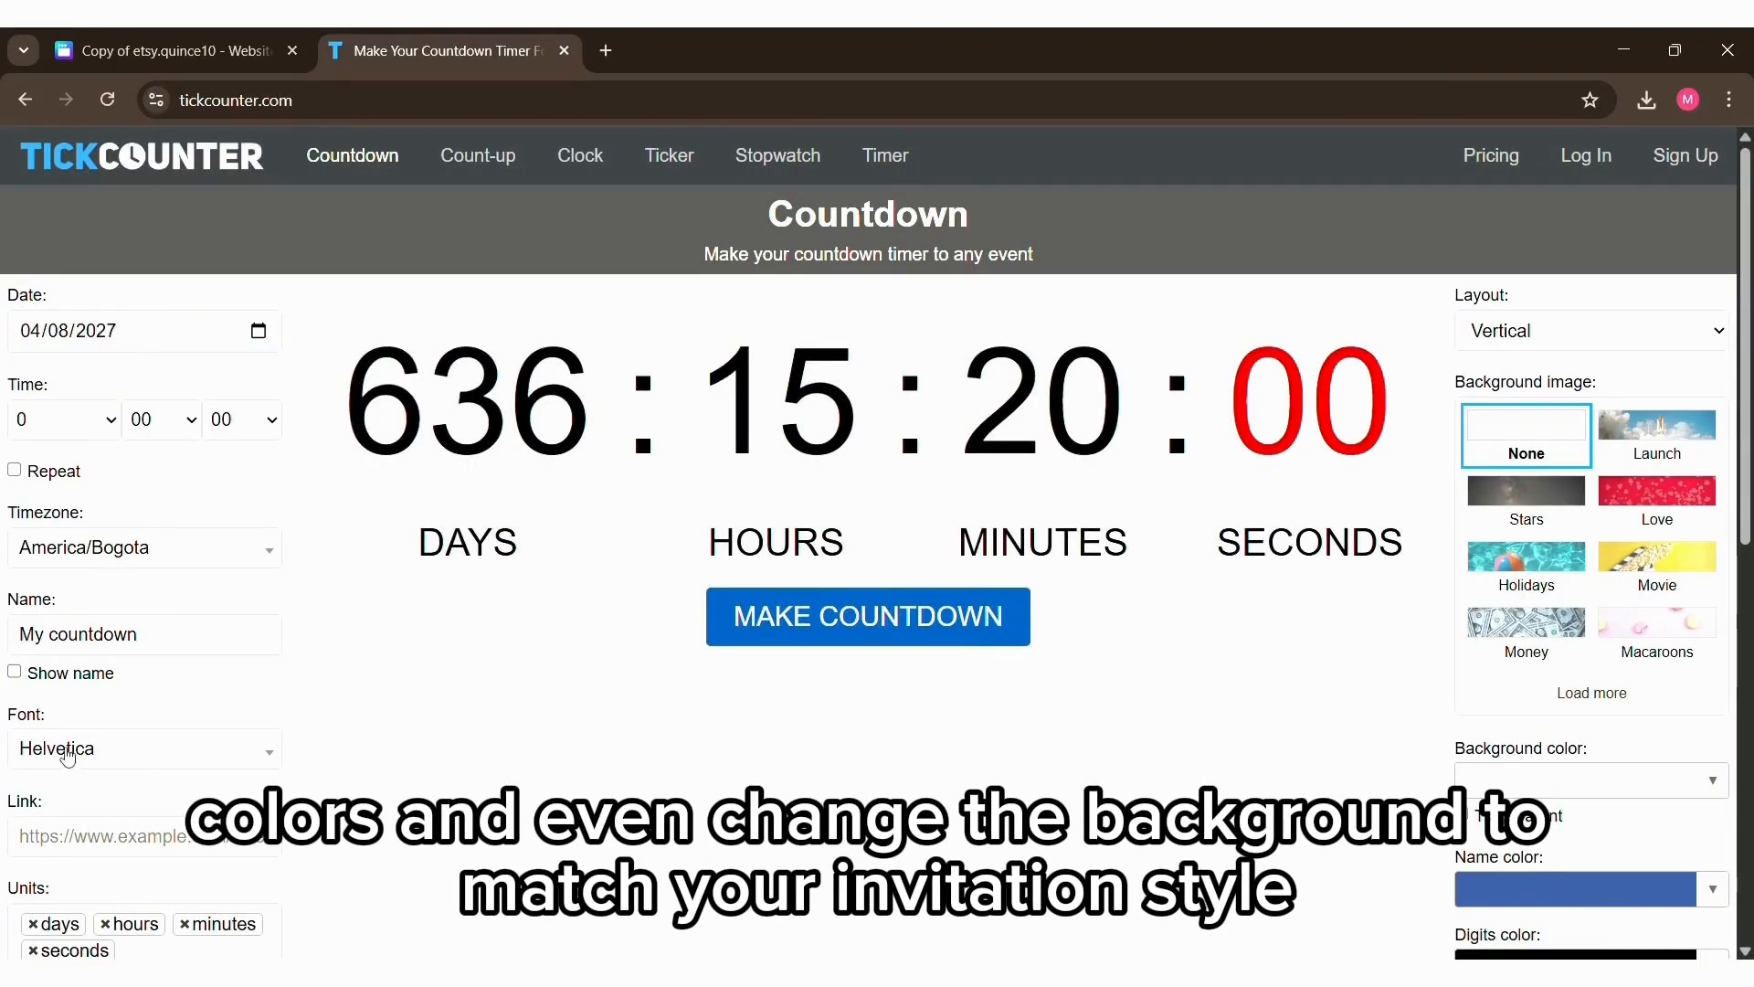
Step: Change the countdown's font to Courier New and its last unit color to #ff9090
{"action": "left_click", "coordinate": [117, 744]}
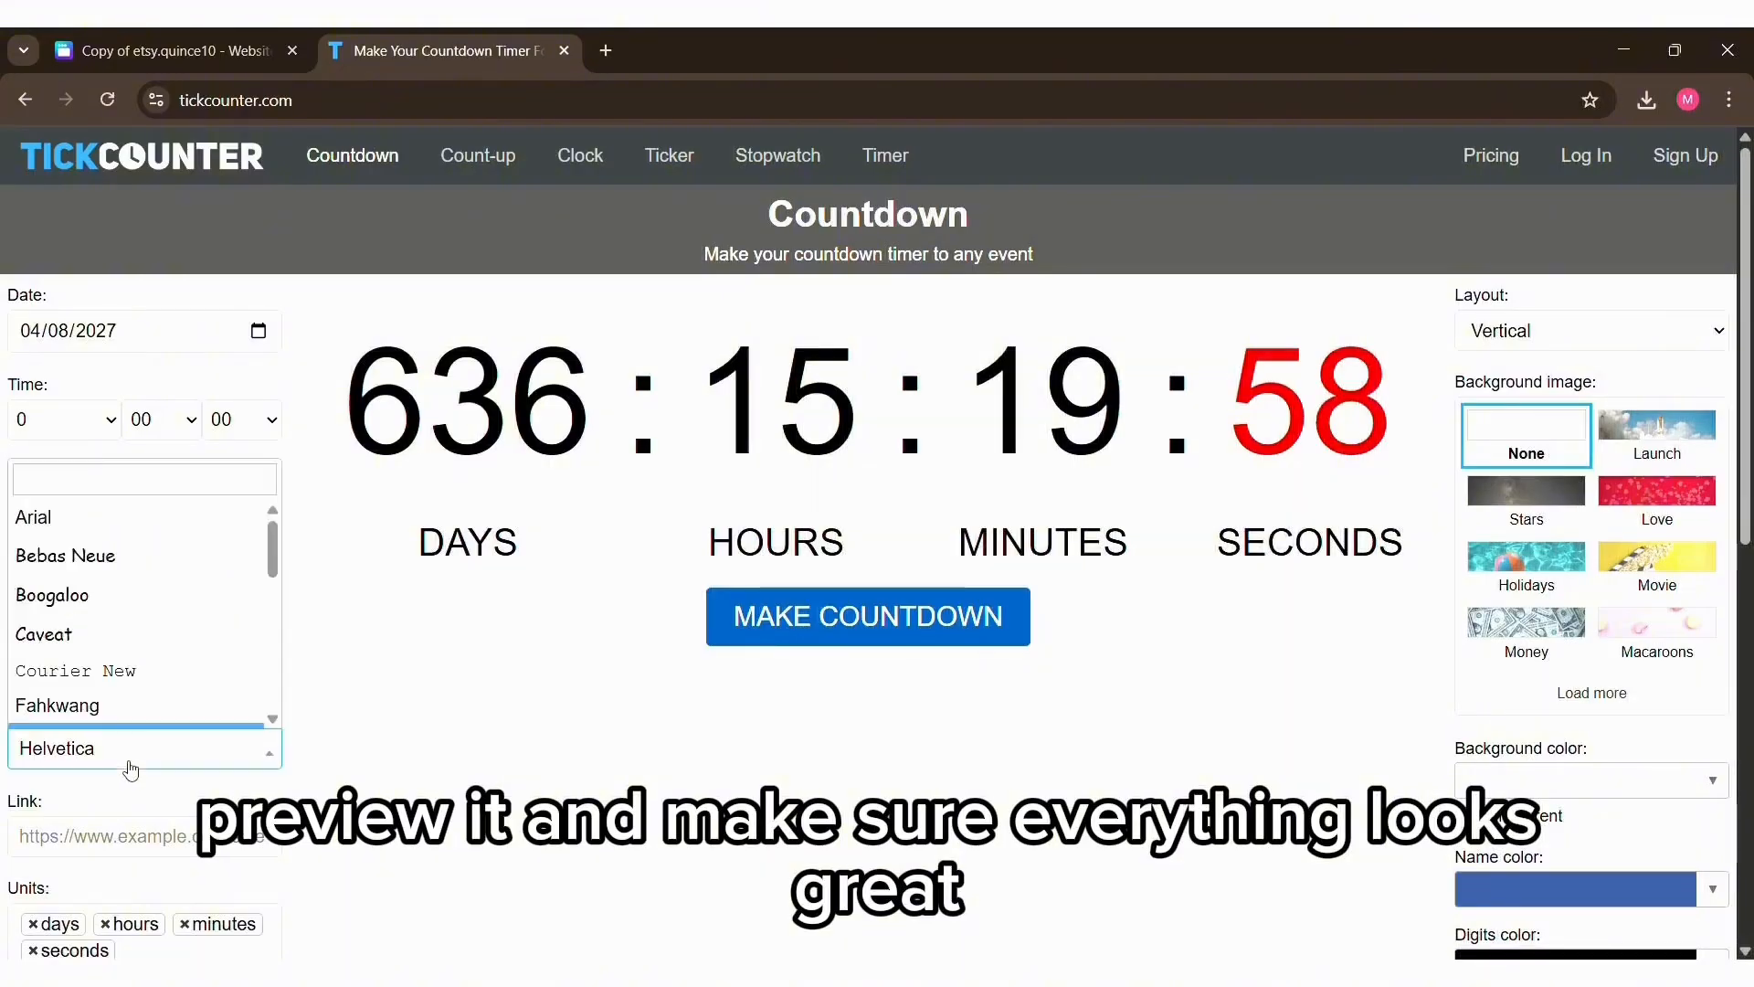
{"action": "left_click", "coordinate": [138, 662]}
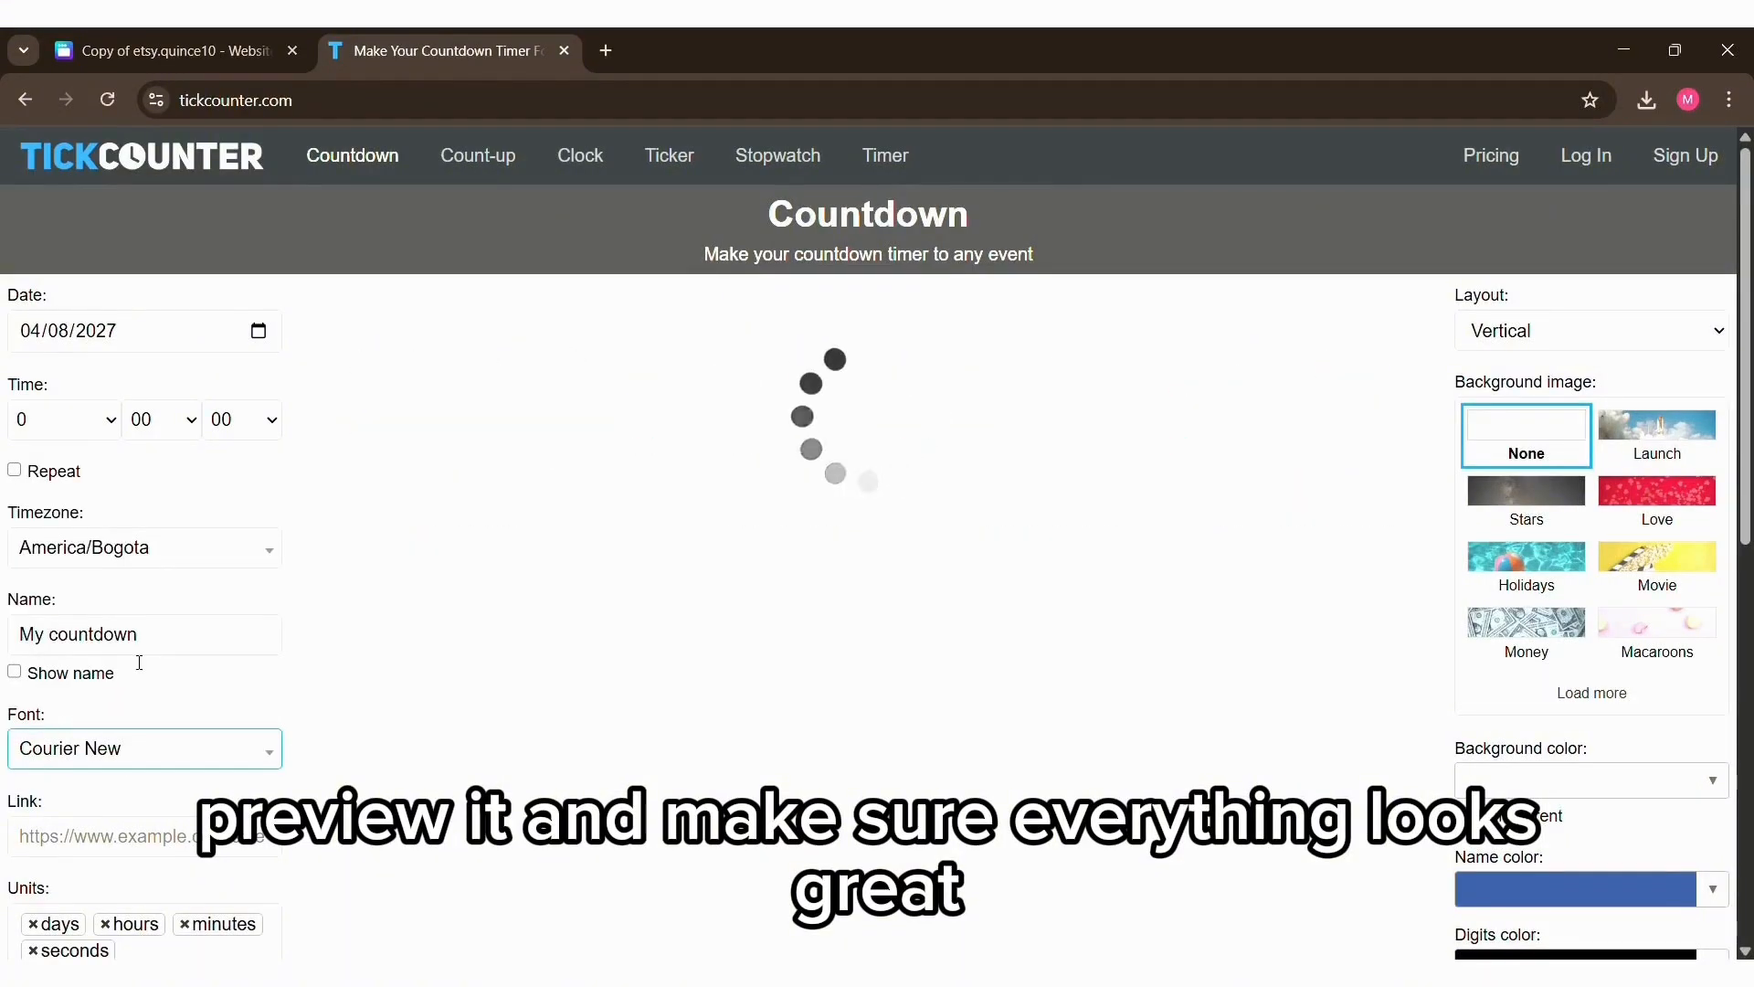
{"action": "scroll", "coordinate": [1407, 712], "scroll_direction": "down", "scroll_amount": 3}
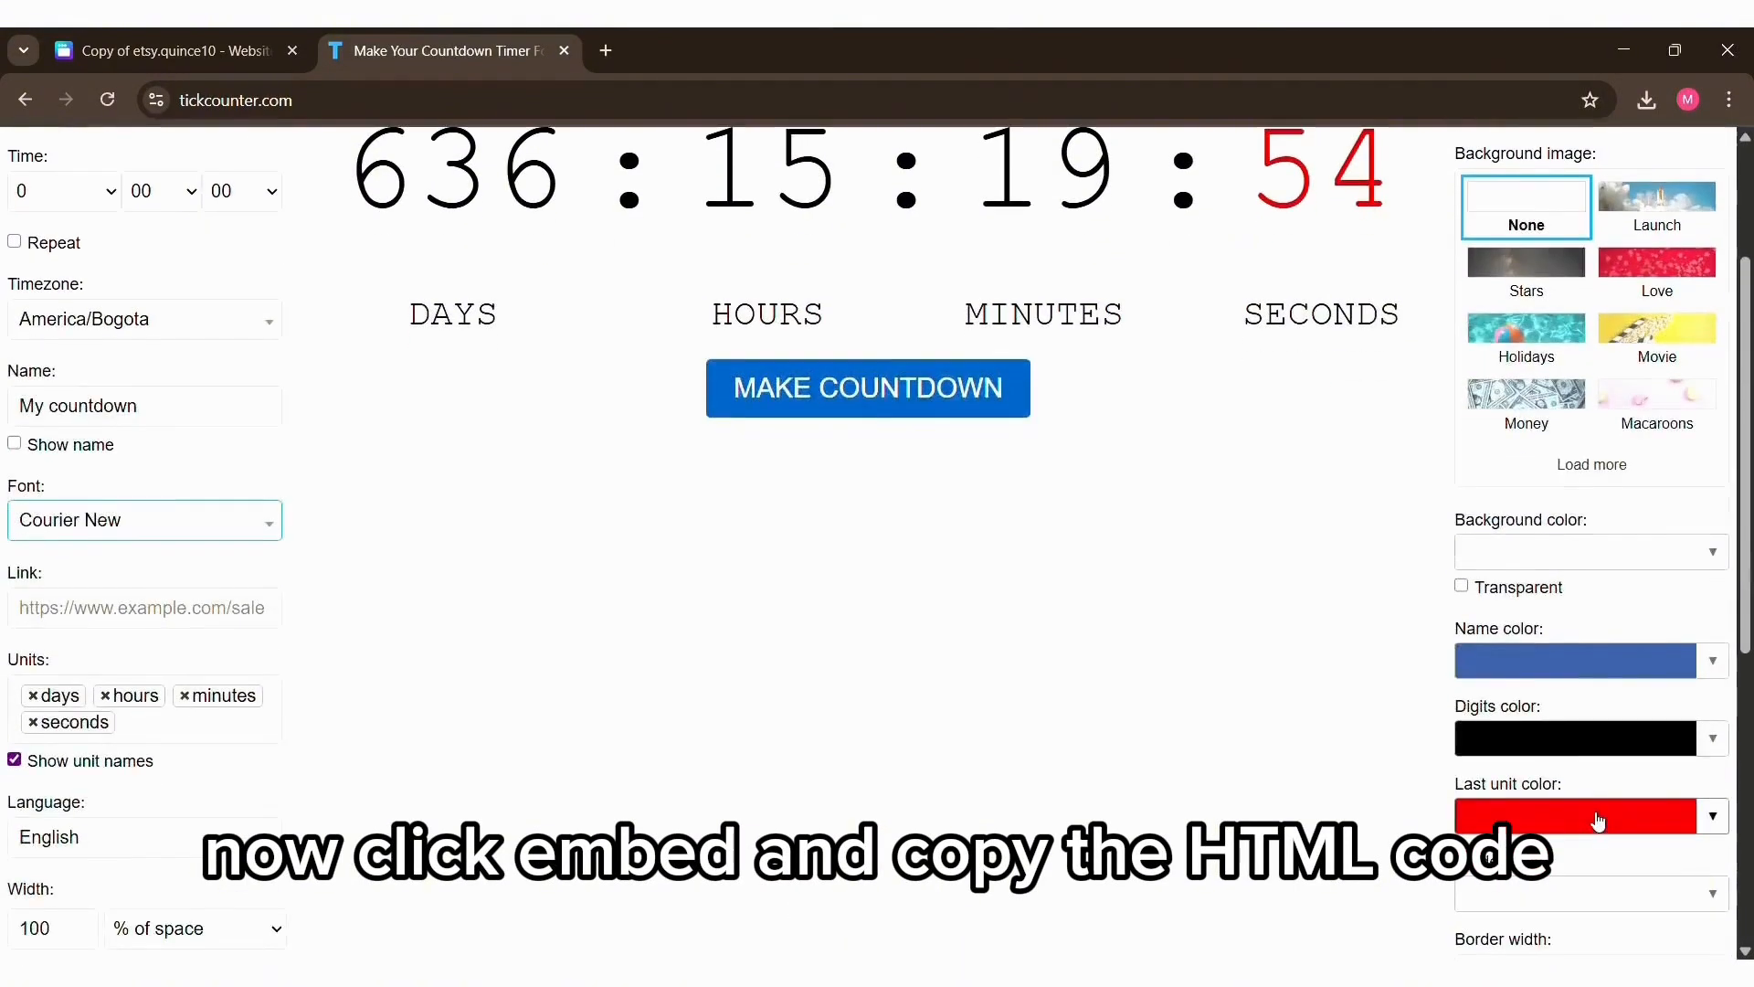
{"action": "left_click", "coordinate": [1599, 818]}
{"action": "left_click", "coordinate": [1556, 496]}
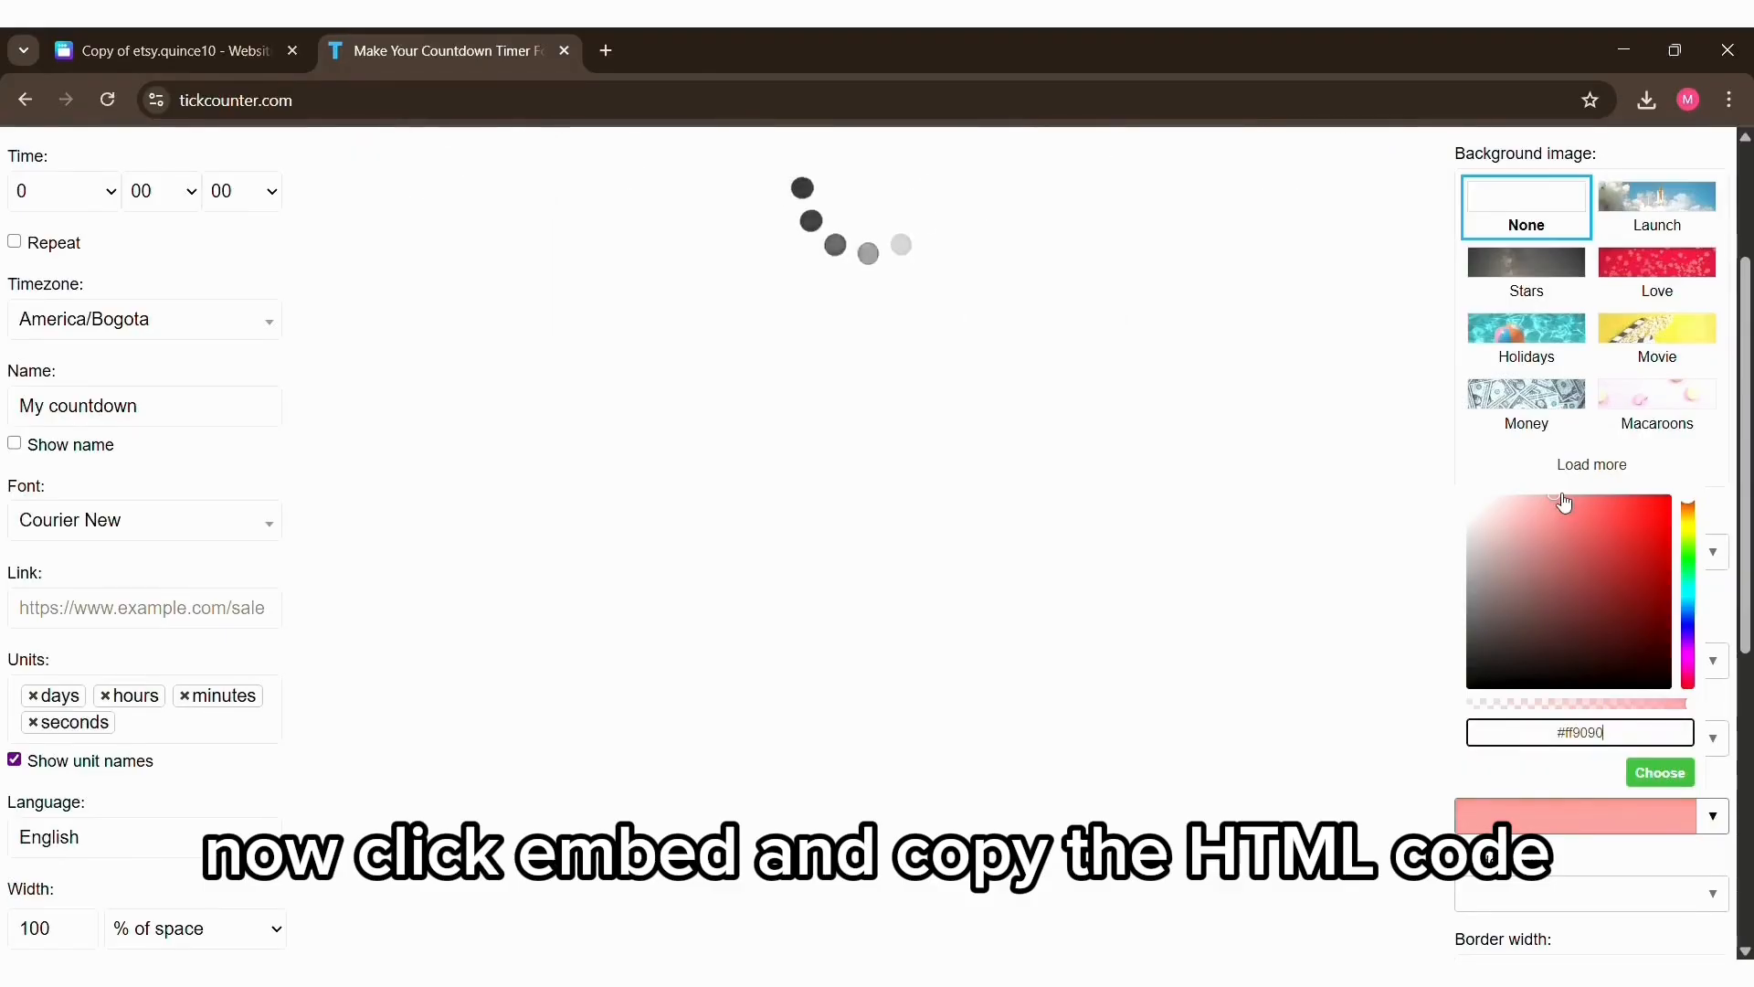
{"action": "left_click", "coordinate": [1600, 845]}
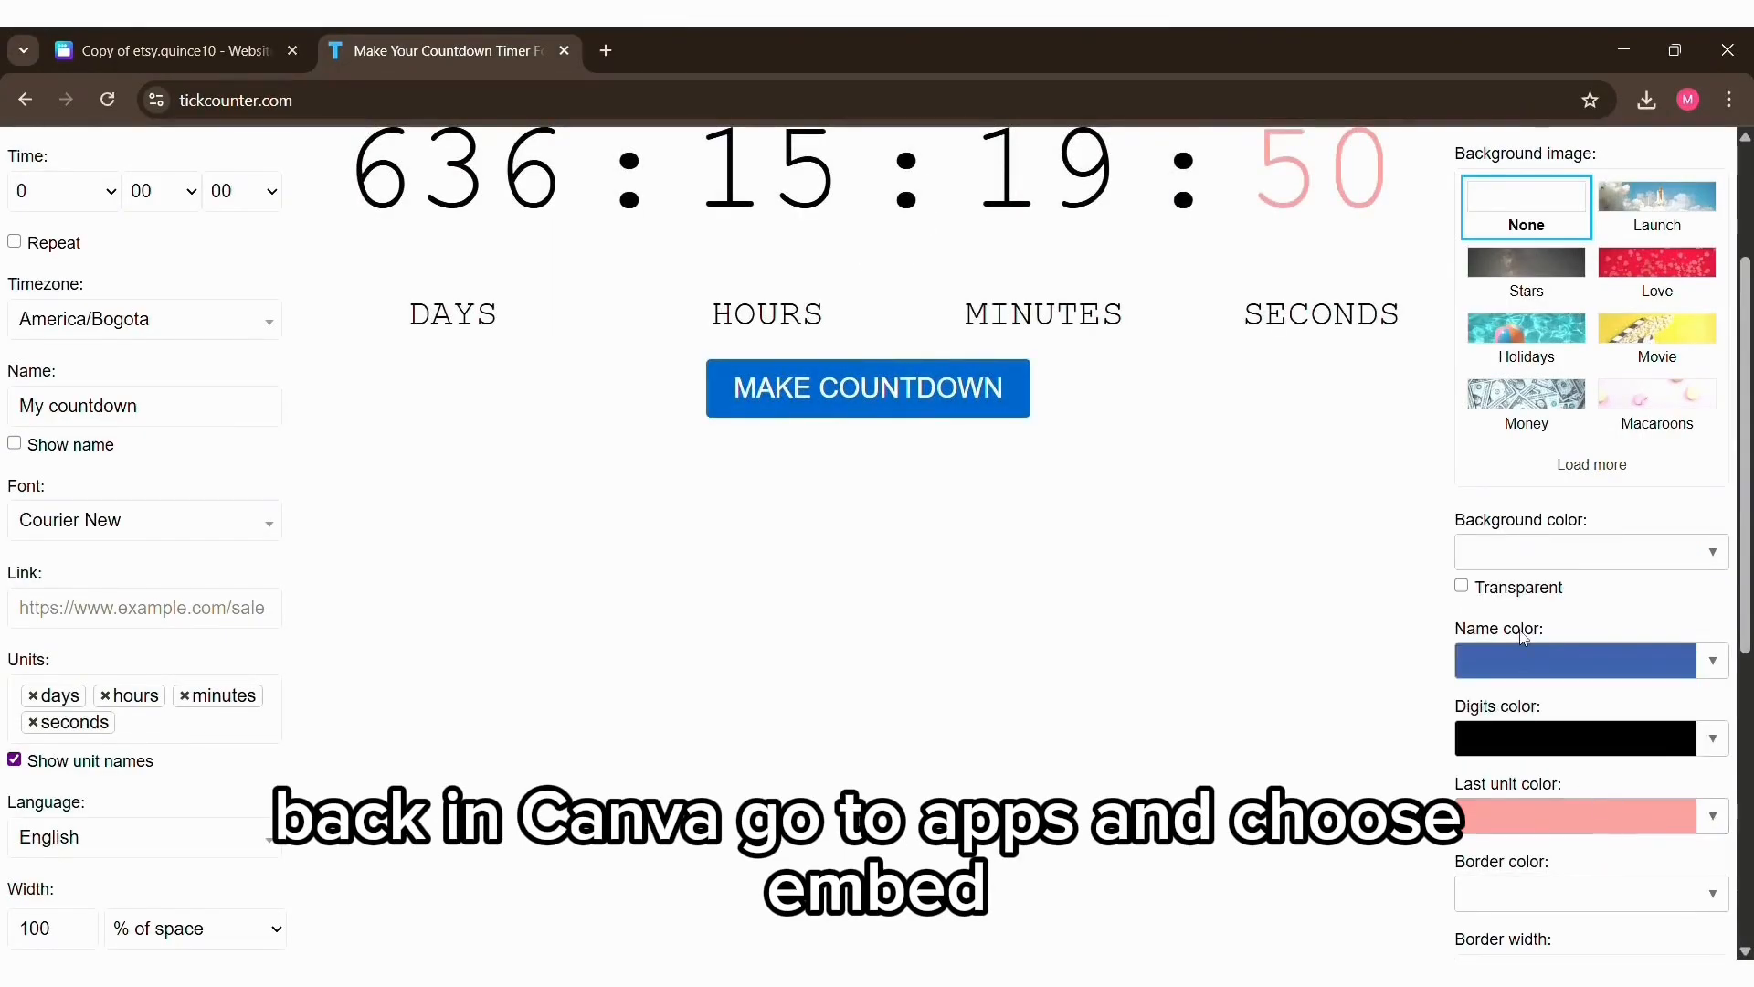
Step: Make the countdown's background transparent and generate its share link and embed code
{"action": "scroll", "coordinate": [1523, 637], "scroll_direction": "up", "scroll_amount": 1}
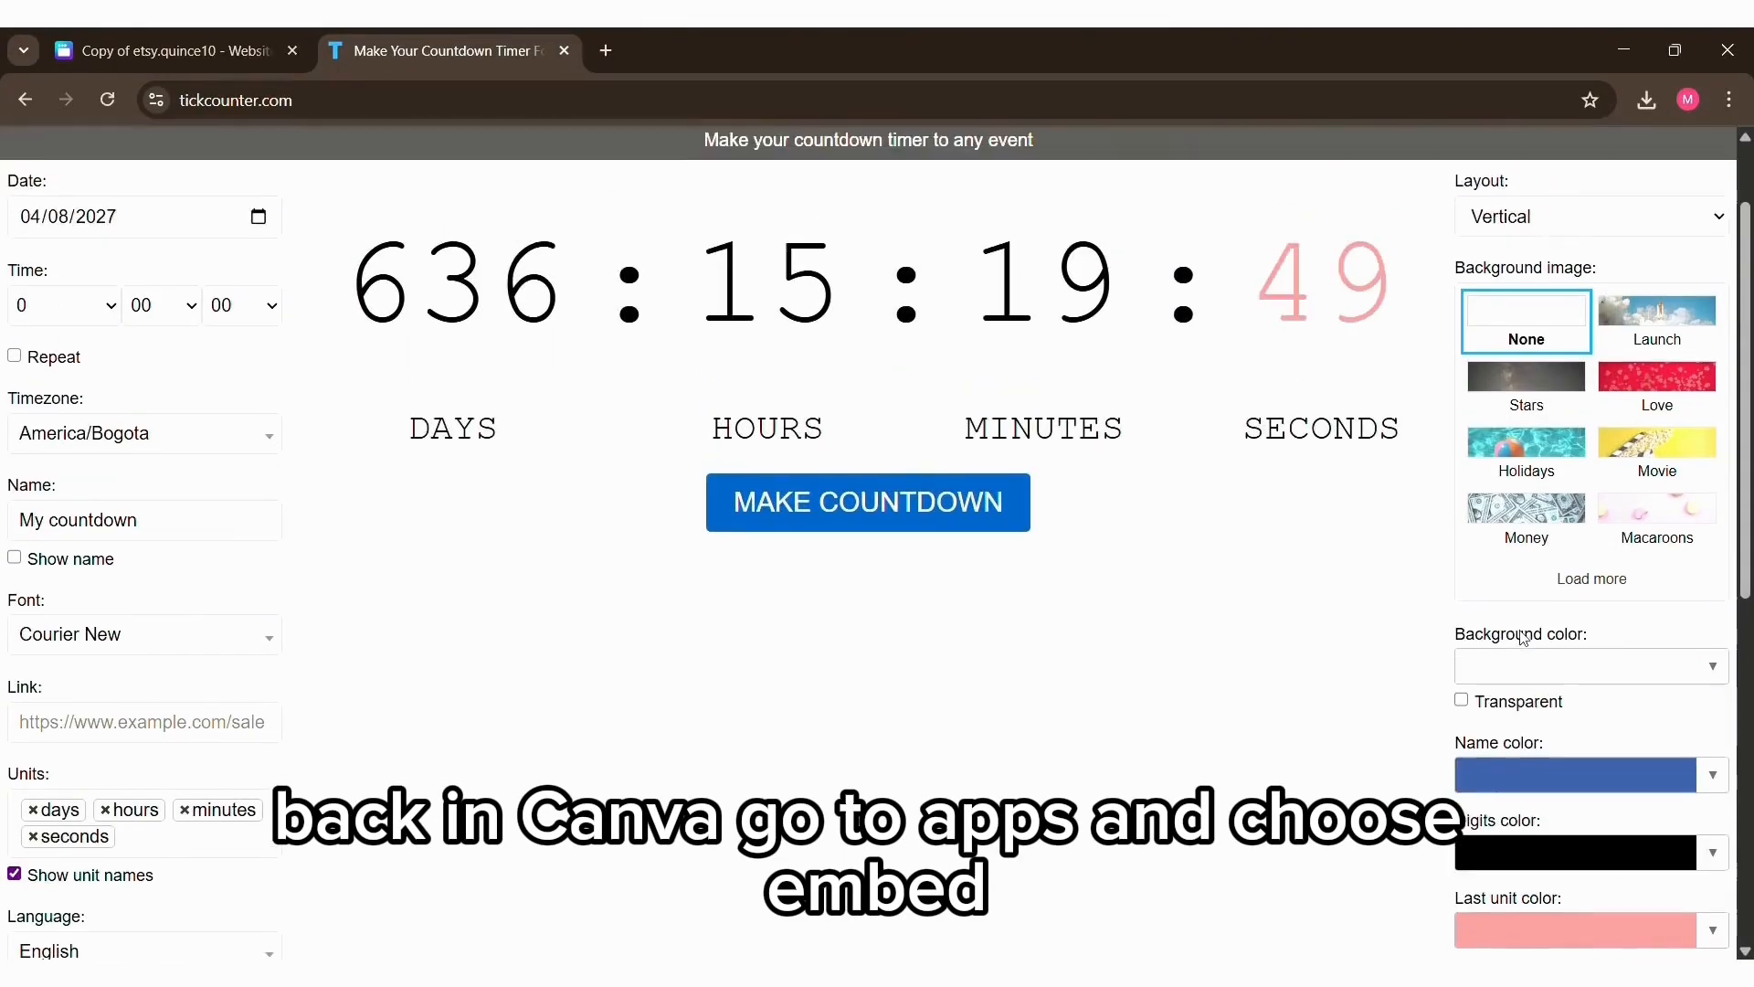
{"action": "left_click", "coordinate": [1461, 702]}
{"action": "scroll", "coordinate": [1580, 694], "scroll_direction": "up", "scroll_amount": 1}
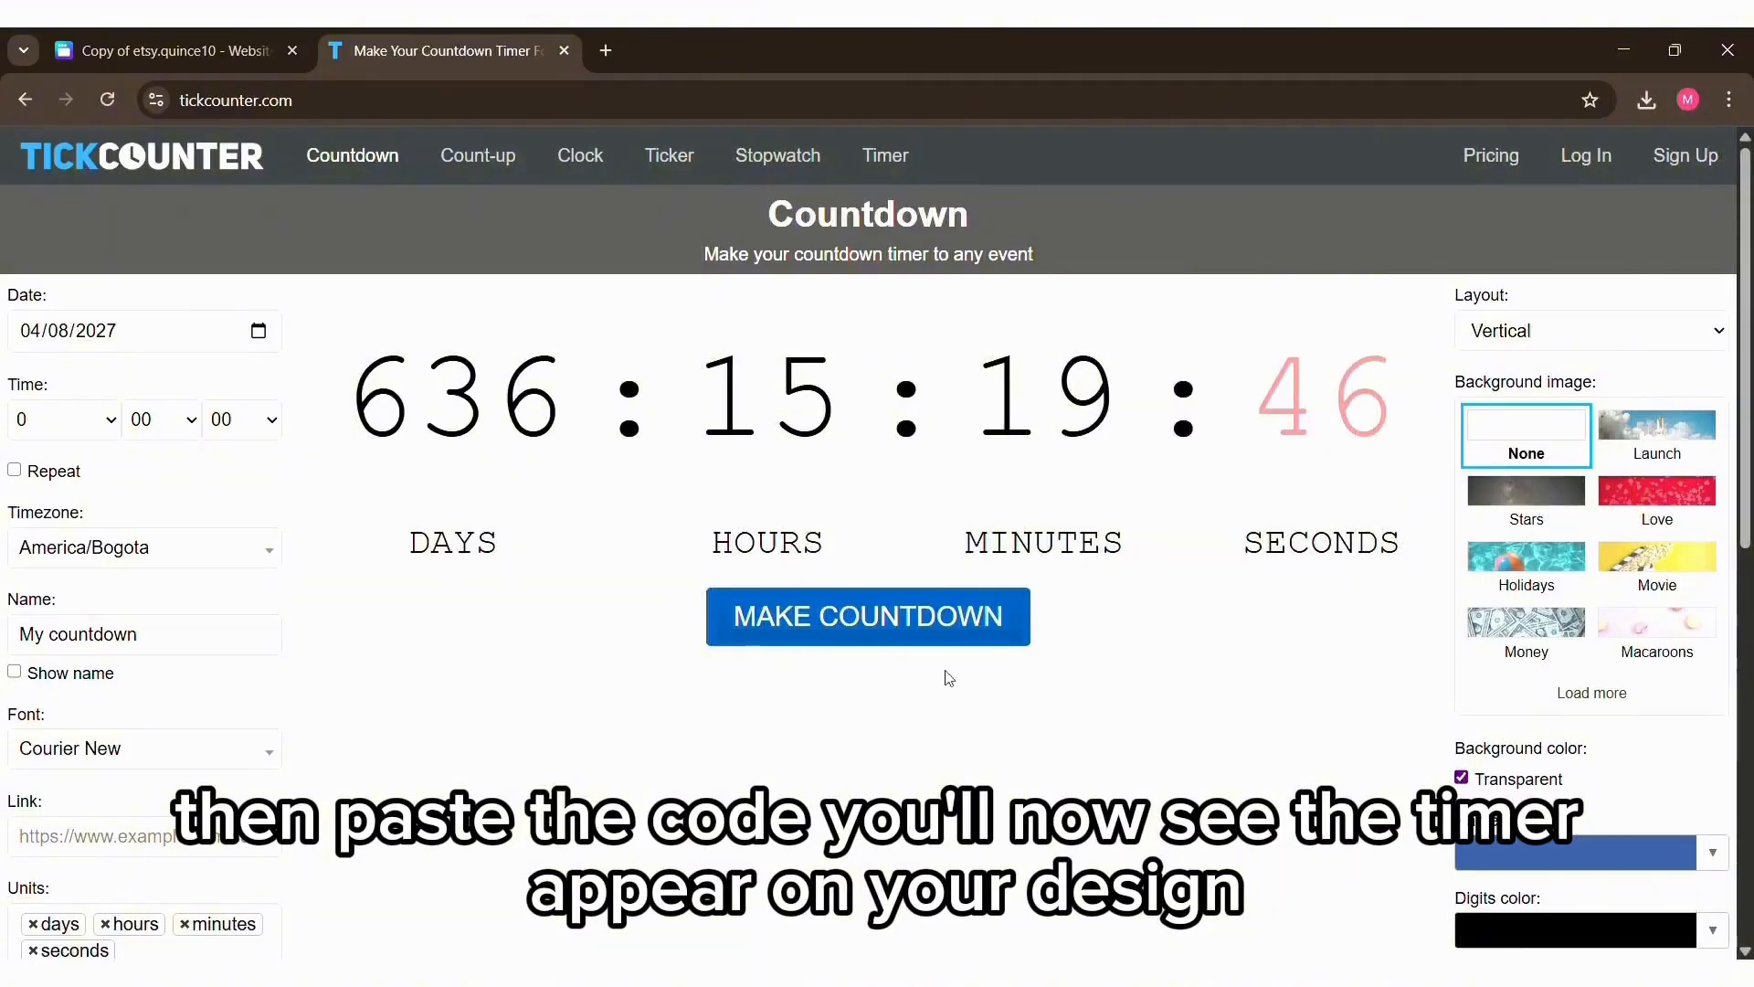
{"action": "left_click", "coordinate": [919, 621]}
{"action": "scroll", "coordinate": [731, 548], "scroll_direction": "down", "scroll_amount": 1}
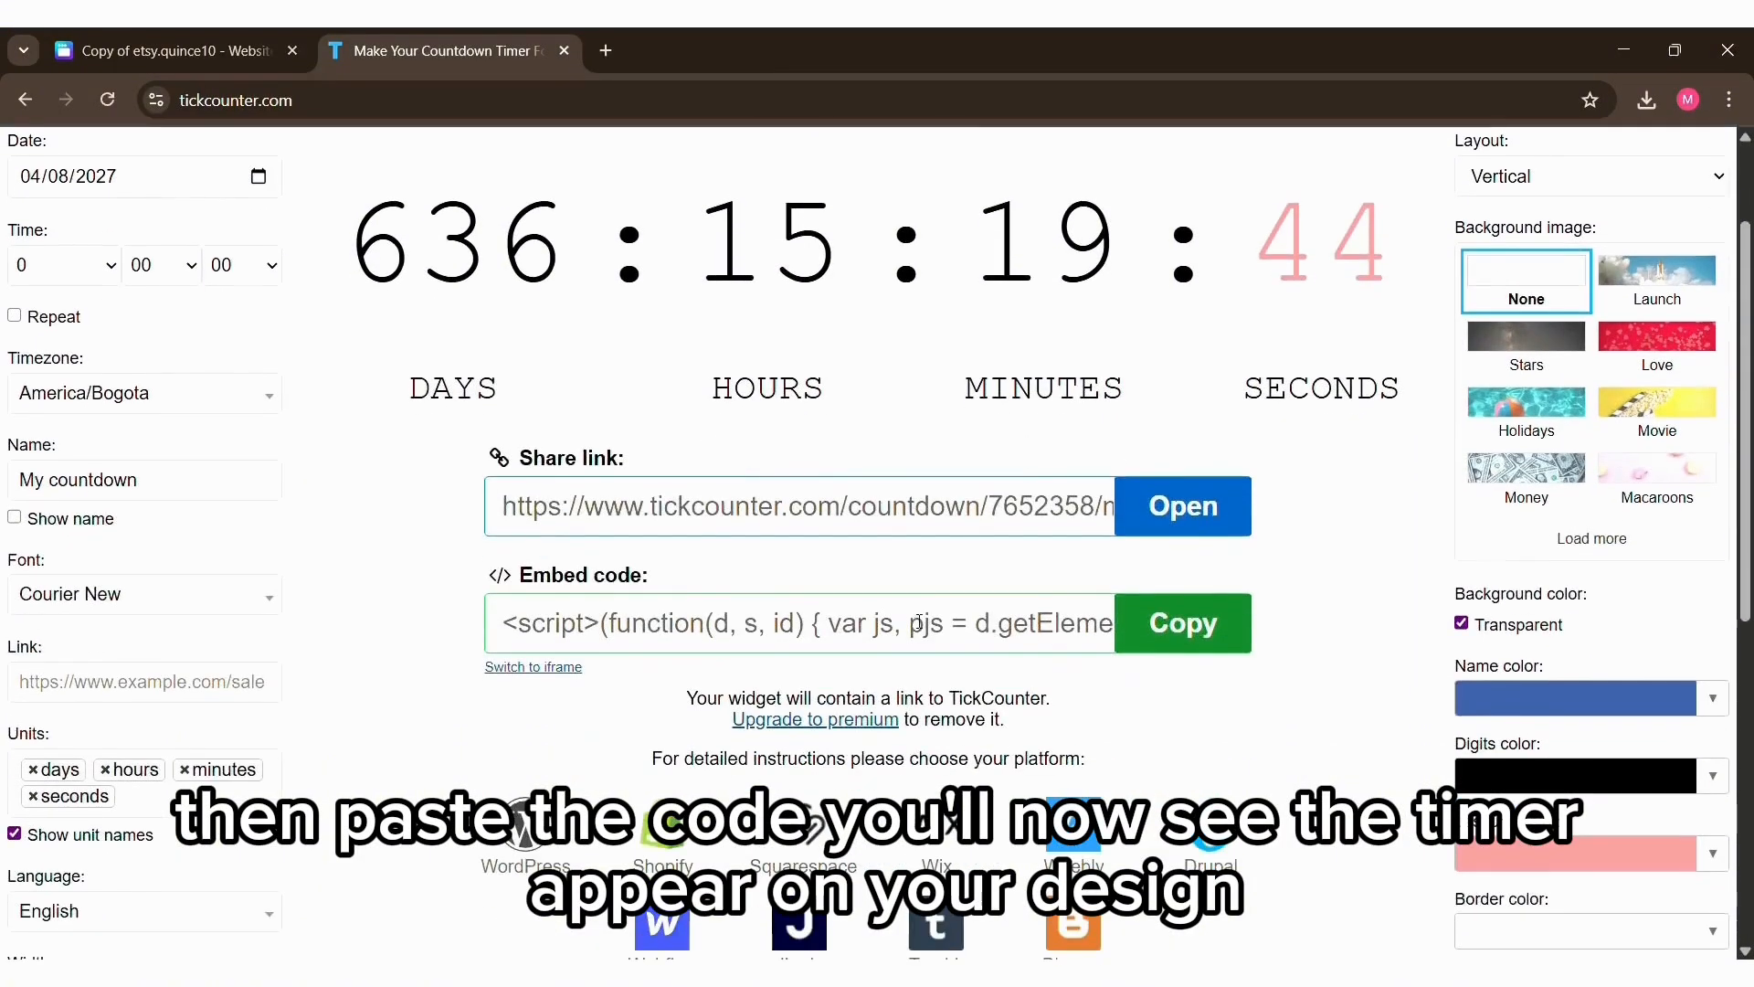
Step: Copy the new countdown's share link and paste it onto the Canva invitation page with the 26 April 2026 date
{"action": "left_click", "coordinate": [547, 491]}
{"action": "left_click", "coordinate": [624, 502]}
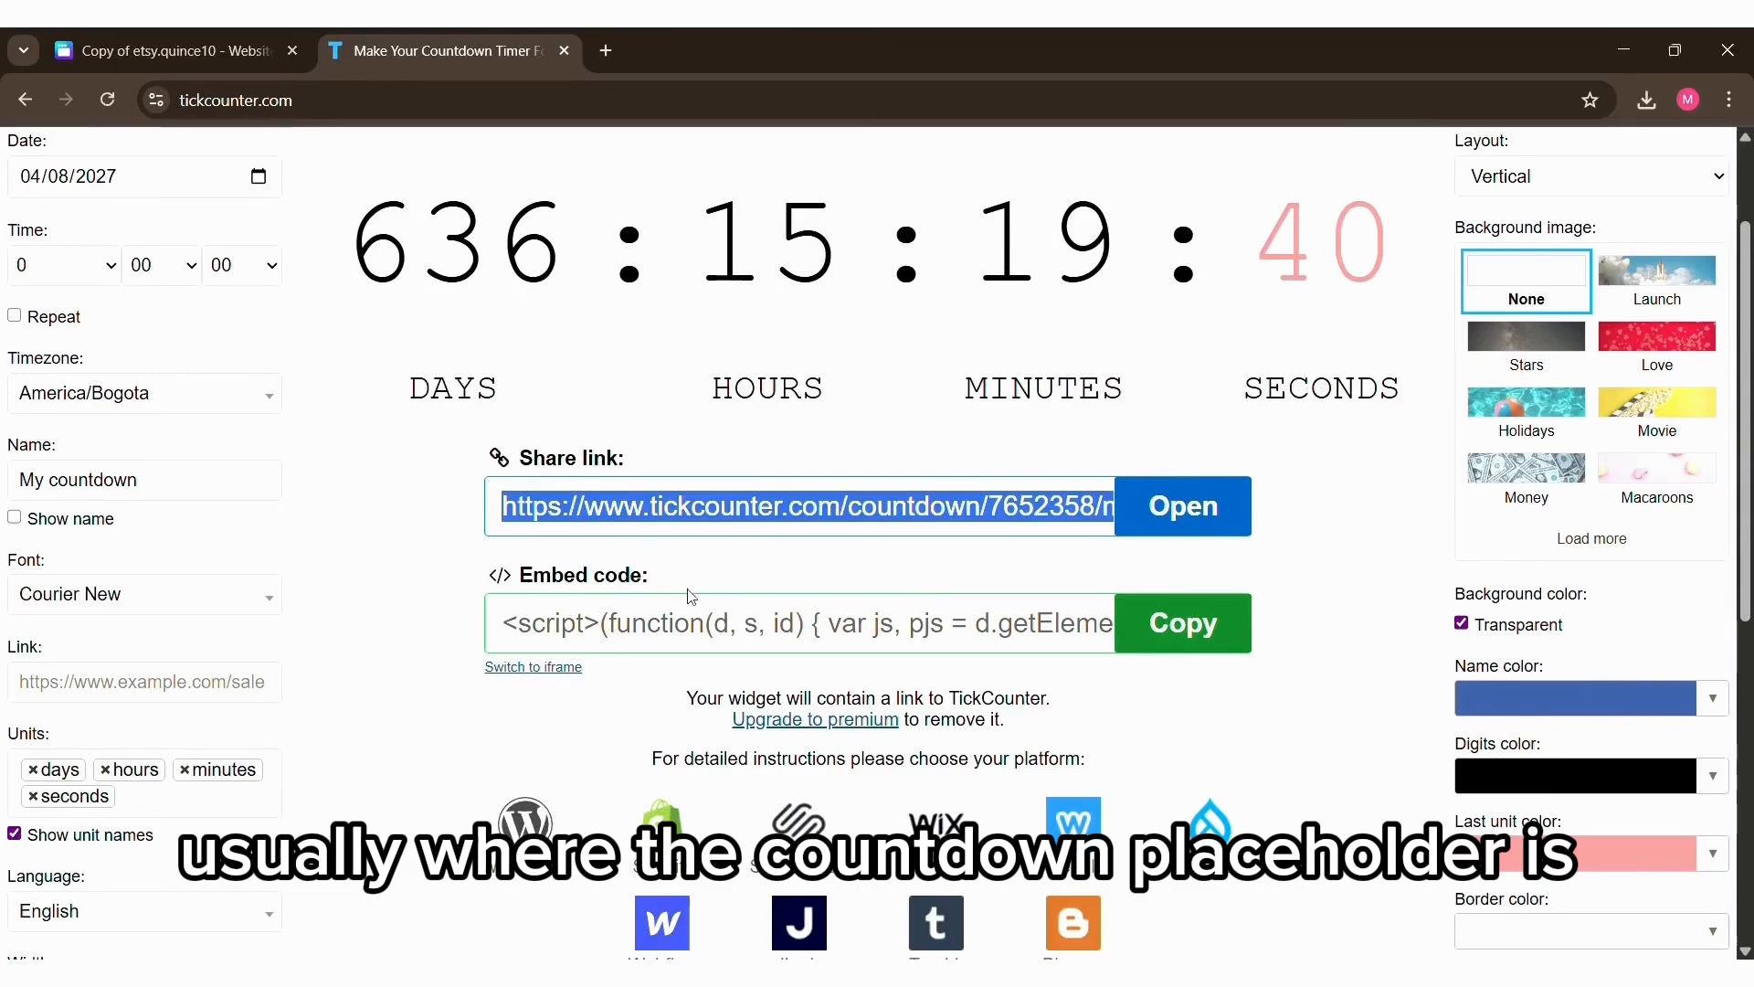
{"action": "left_click", "coordinate": [206, 27]}
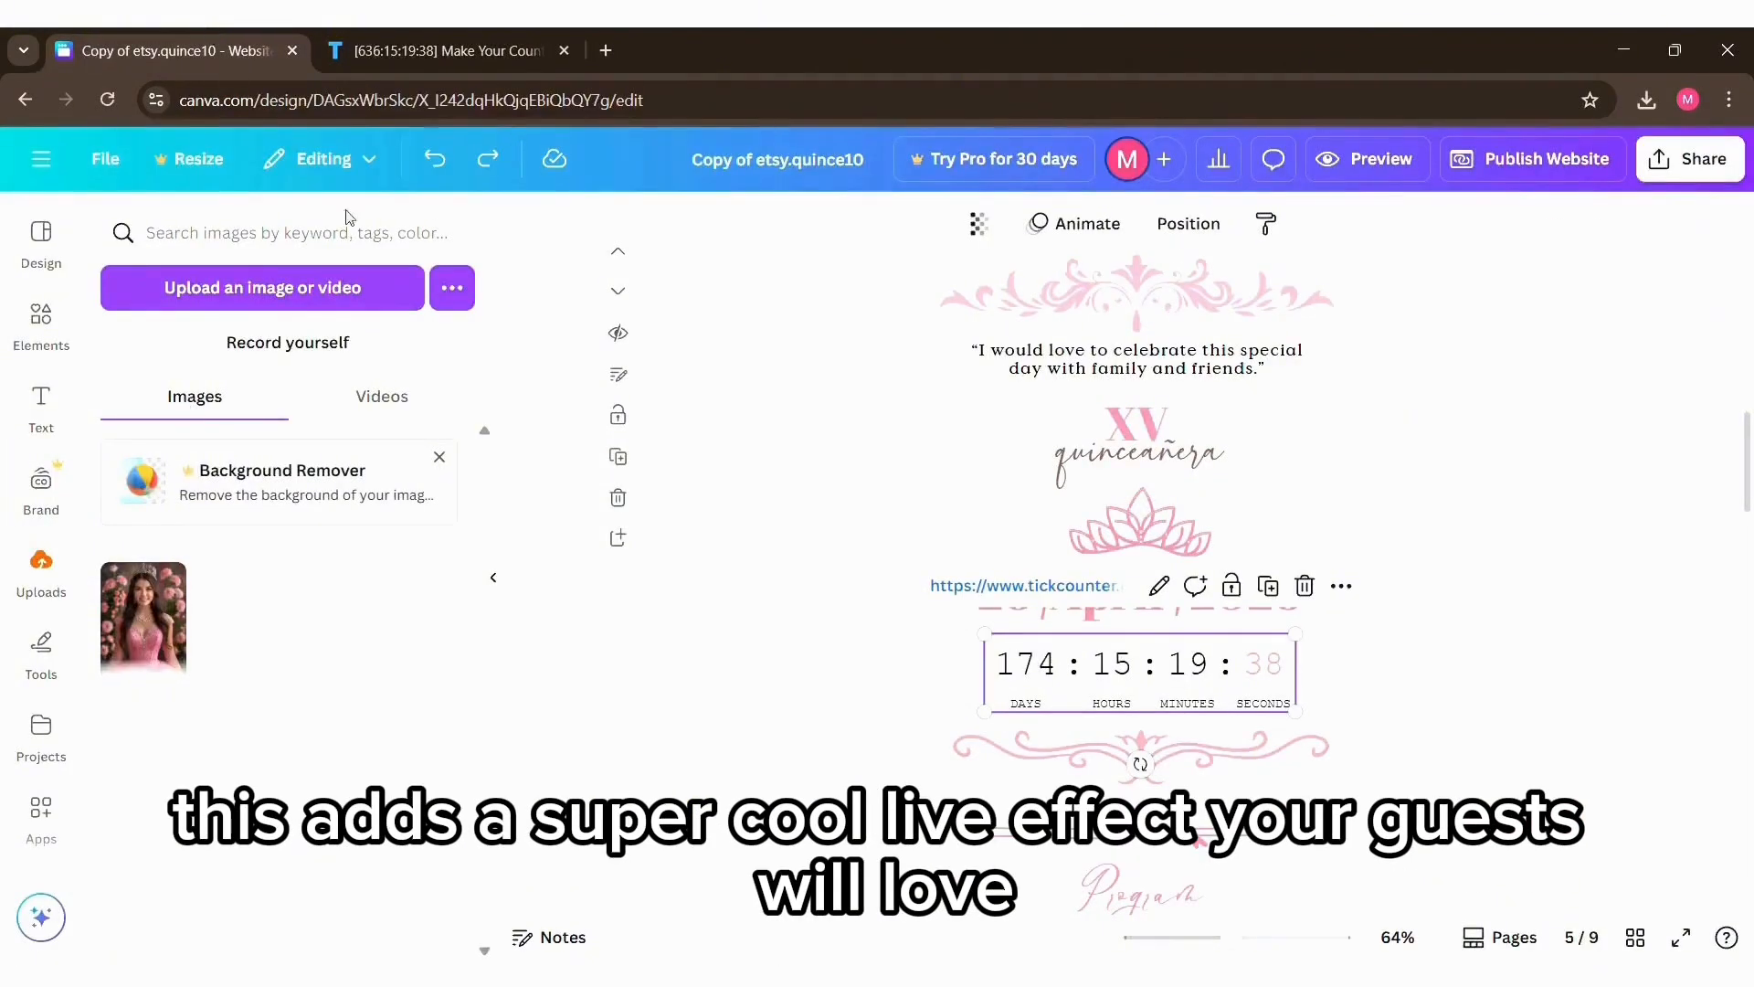
{"action": "right_click", "coordinate": [755, 596]}
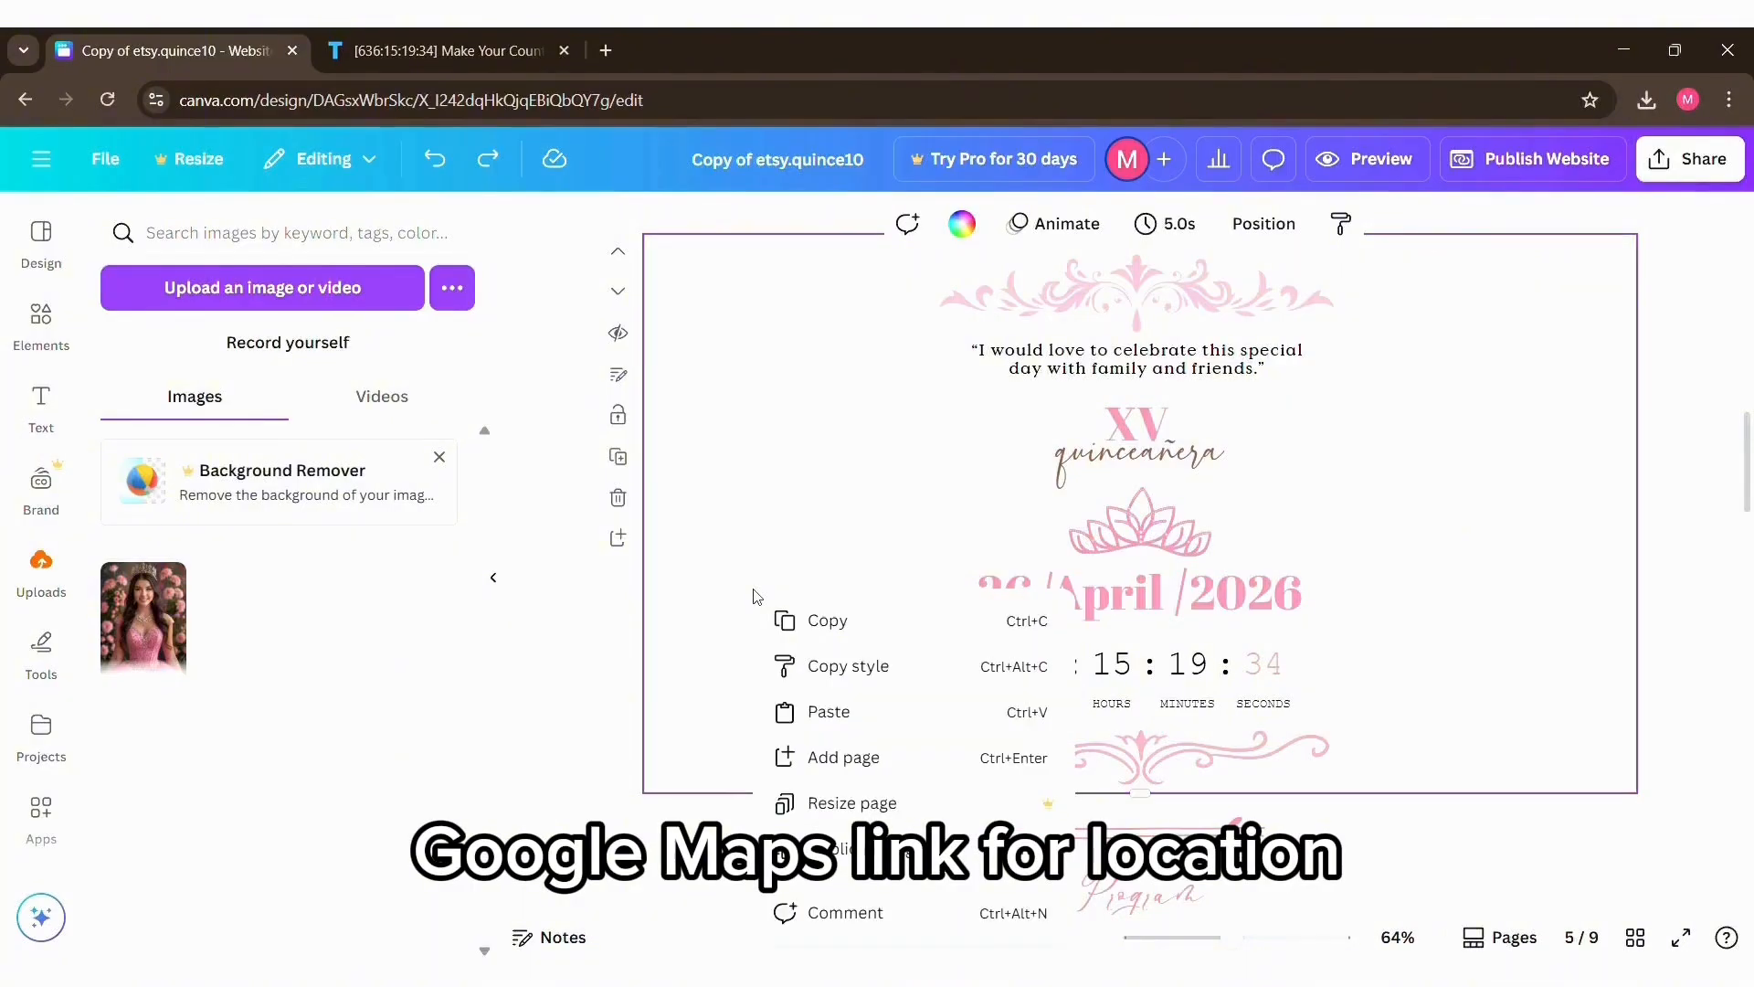
{"action": "left_click", "coordinate": [829, 712]}
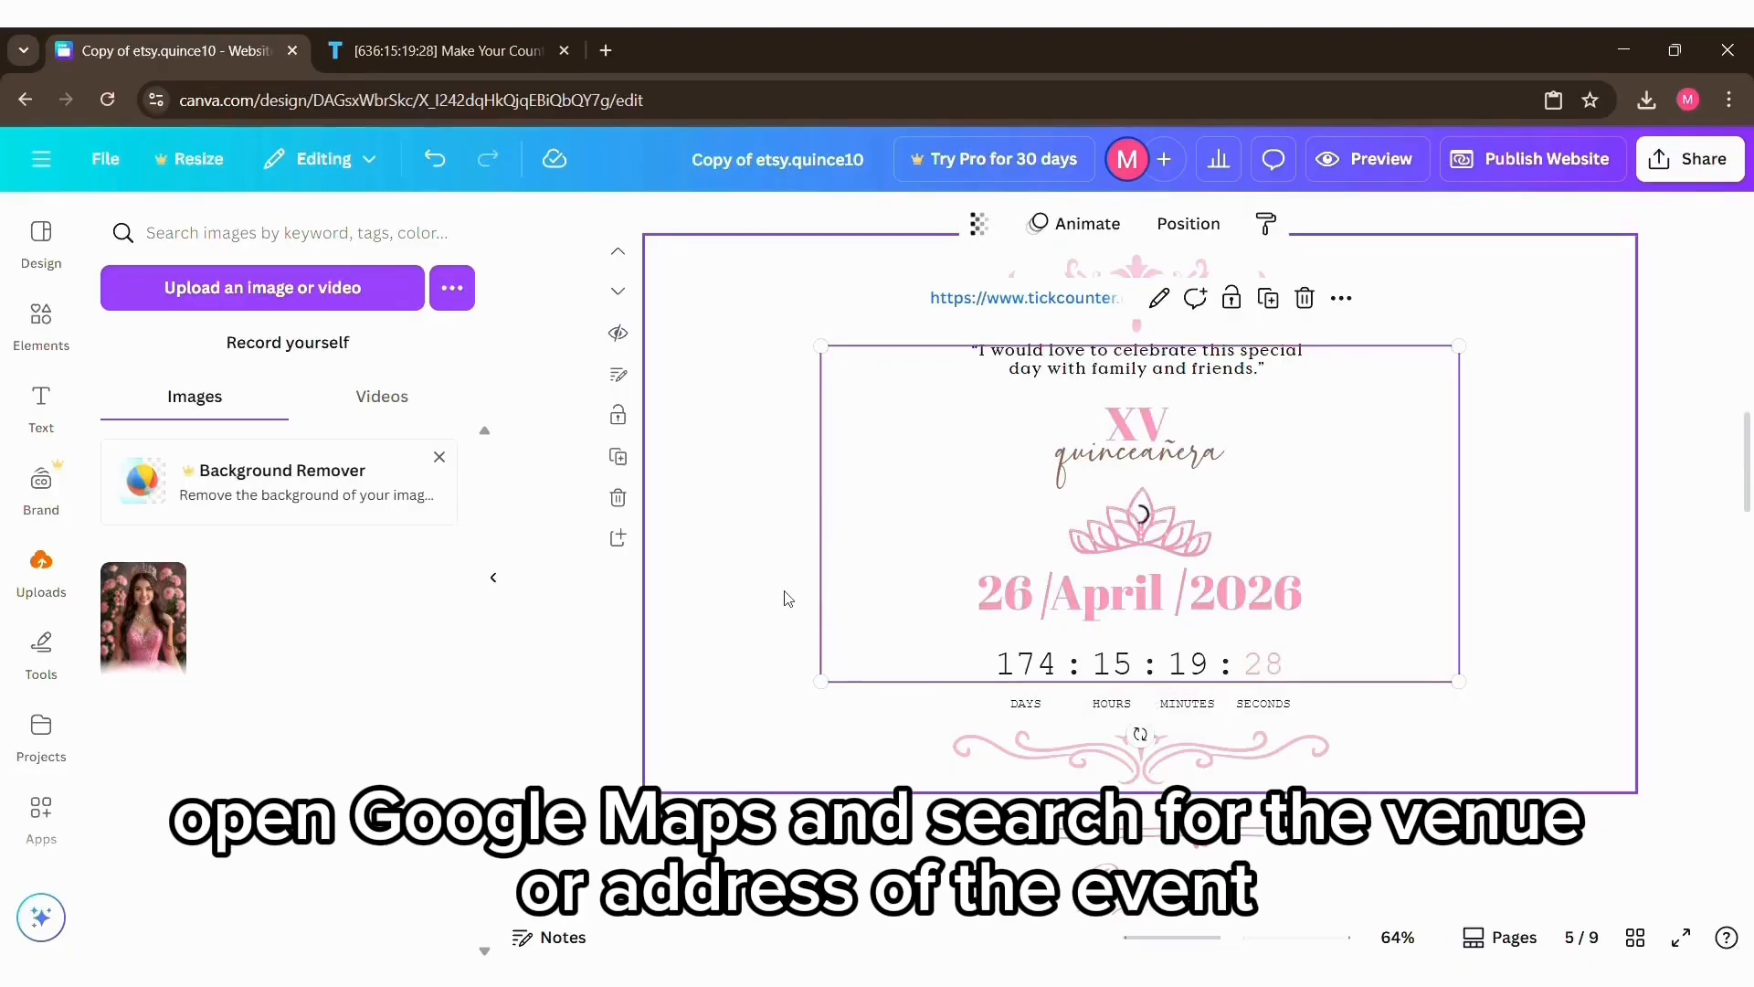
Step: Shrink the pasted countdown, delete the old countdown, and place the new one directly under the date
{"action": "left_click_drag", "start_coordinate": [1405, 377], "coordinate": [1165, 697]}
{"action": "left_click", "coordinate": [1238, 666]}
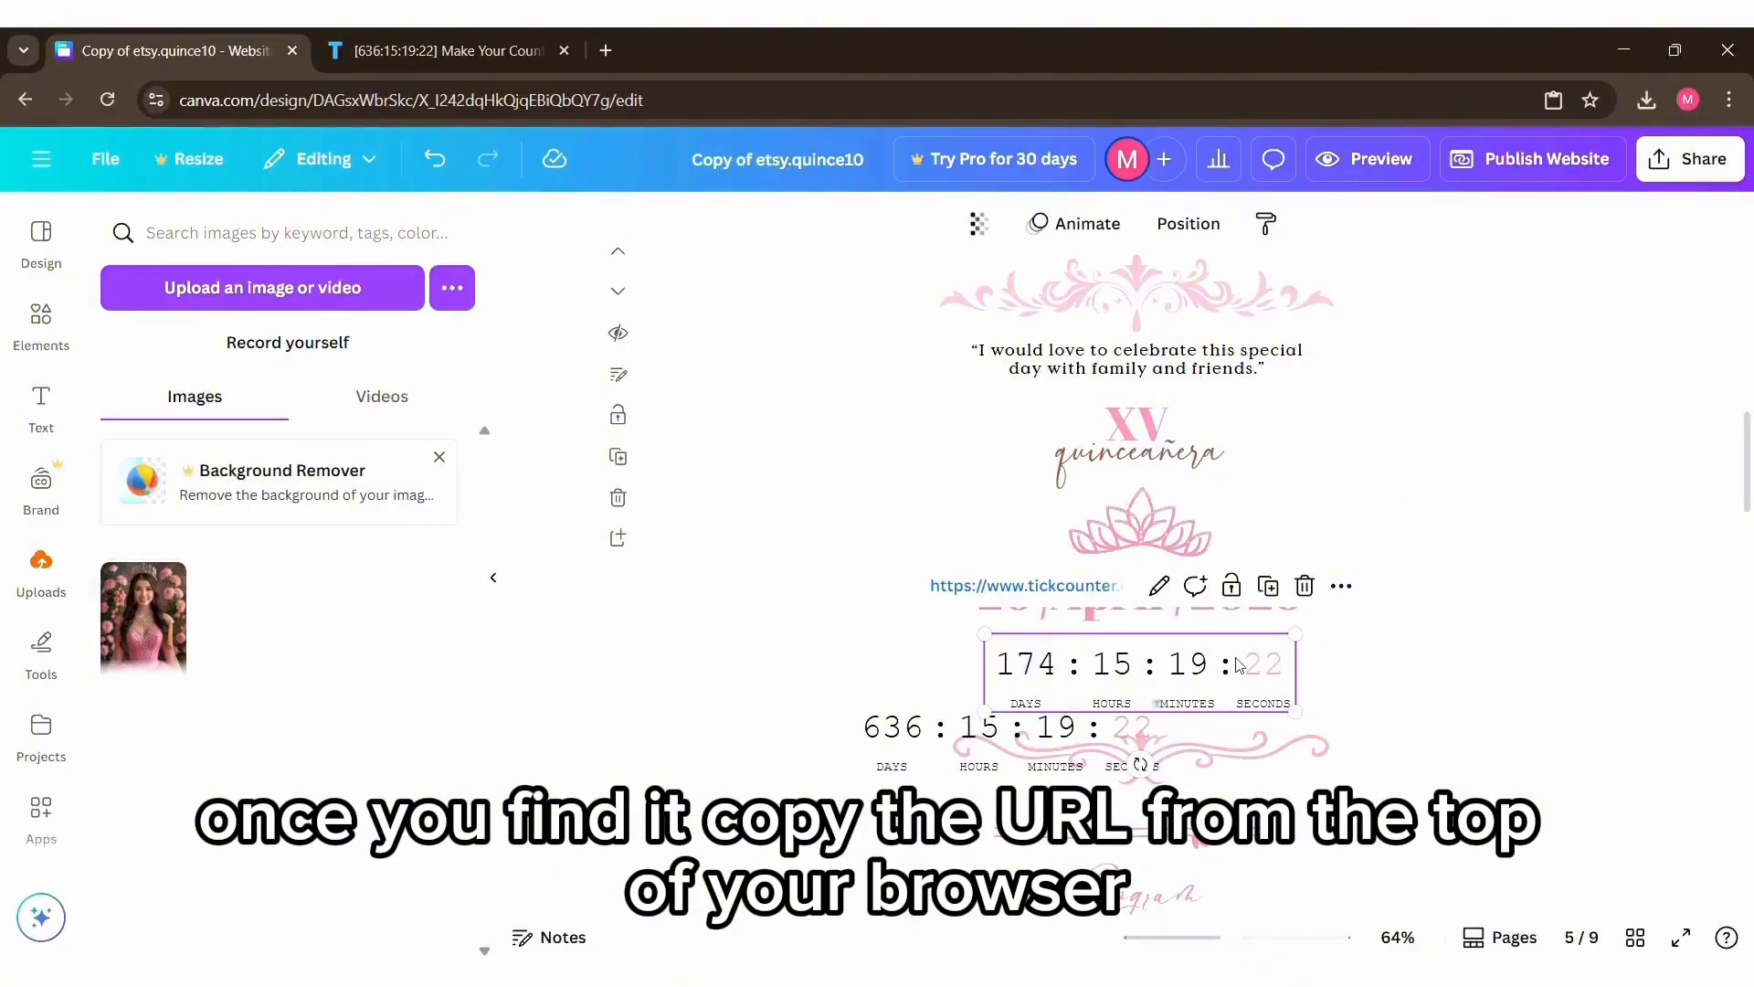
{"action": "left_click", "coordinate": [1325, 586]}
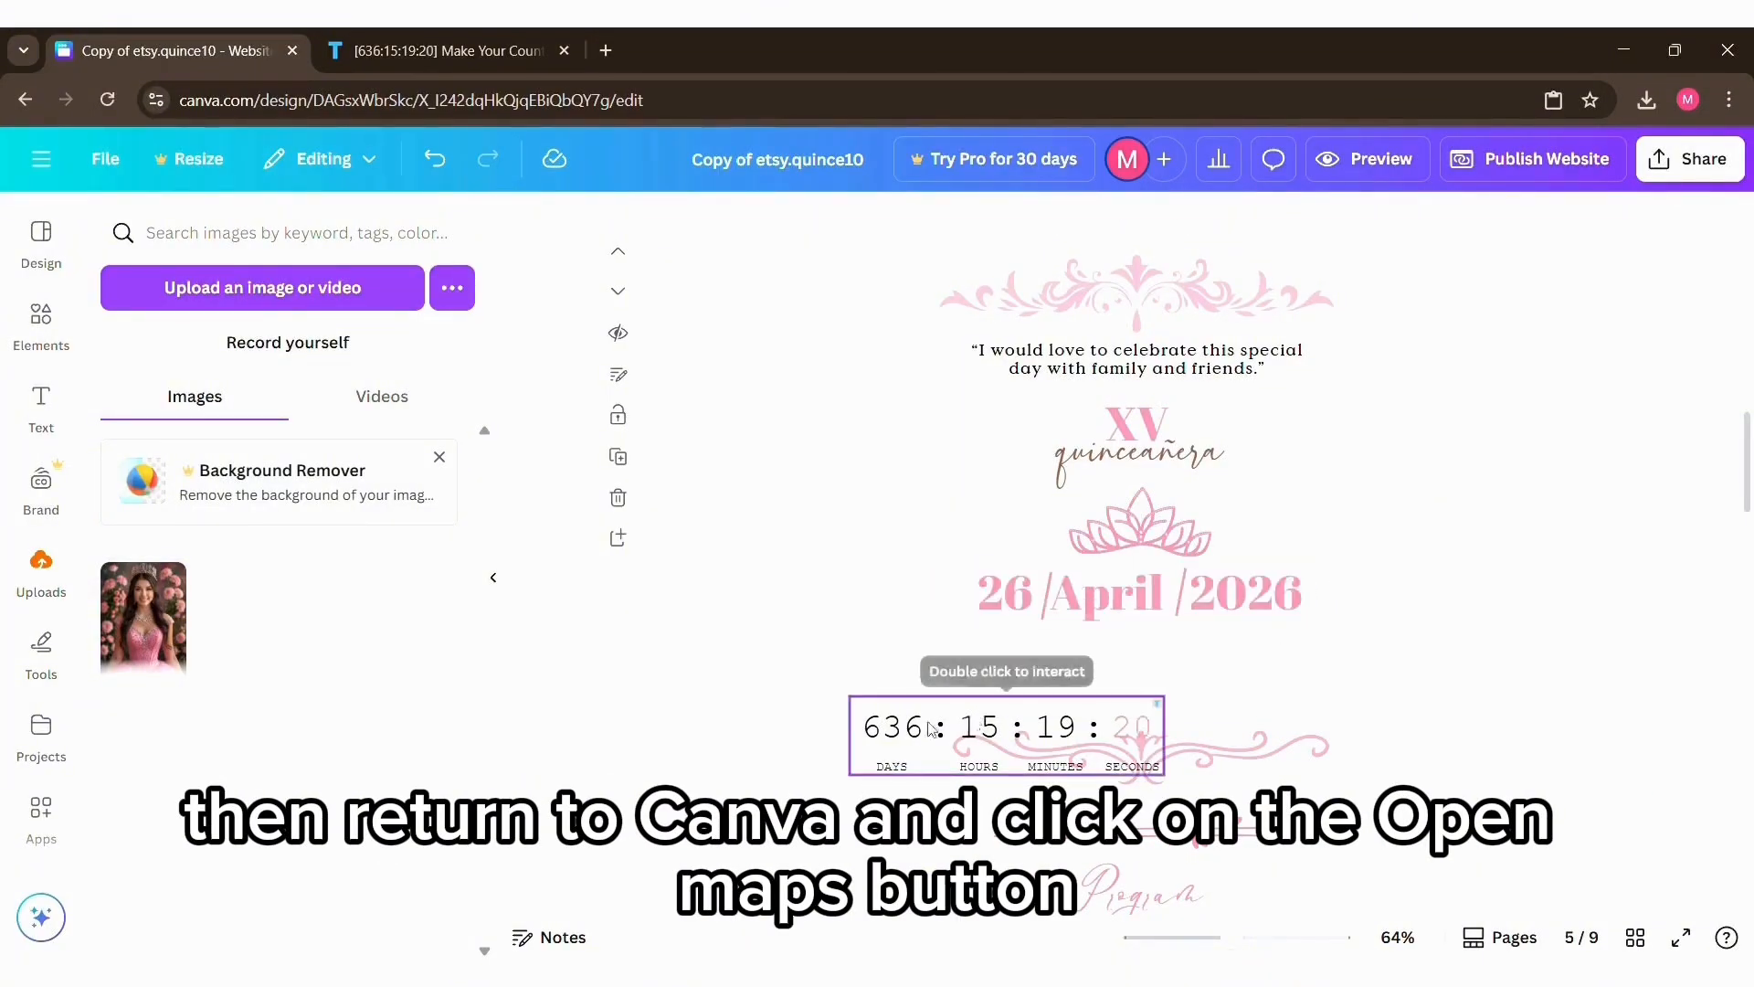
{"action": "left_click_drag", "start_coordinate": [902, 734], "coordinate": [1038, 671]}
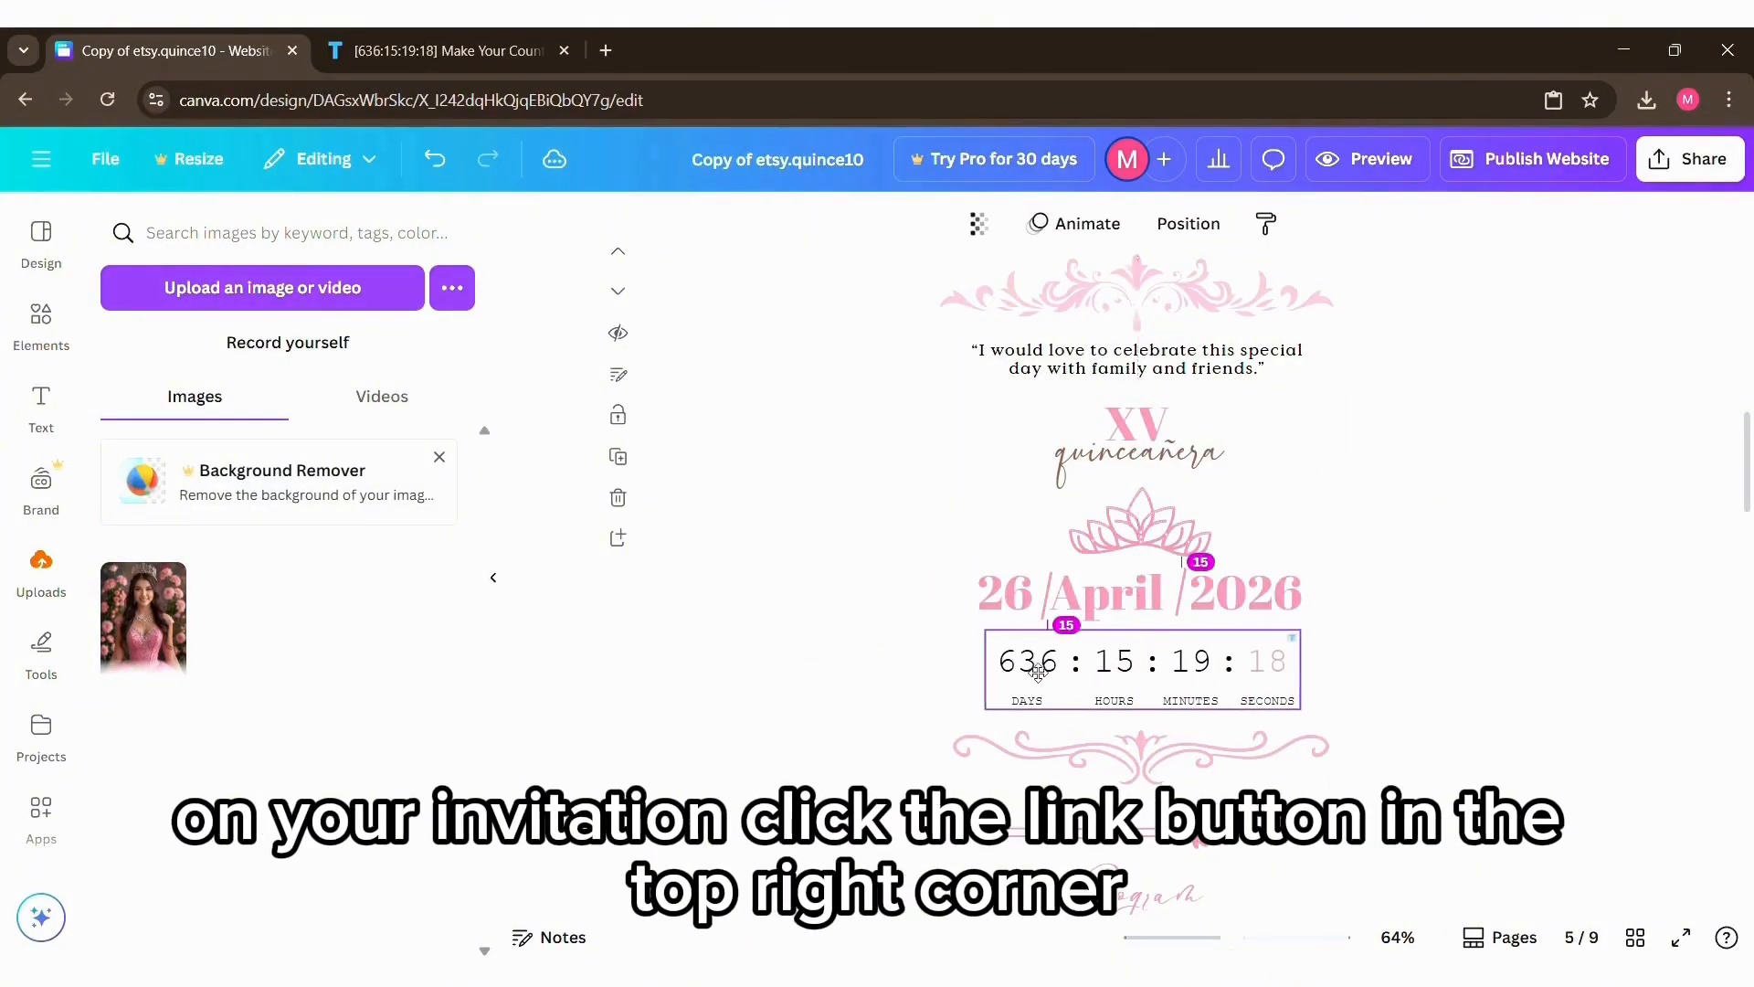
{"action": "left_click", "coordinate": [1402, 668]}
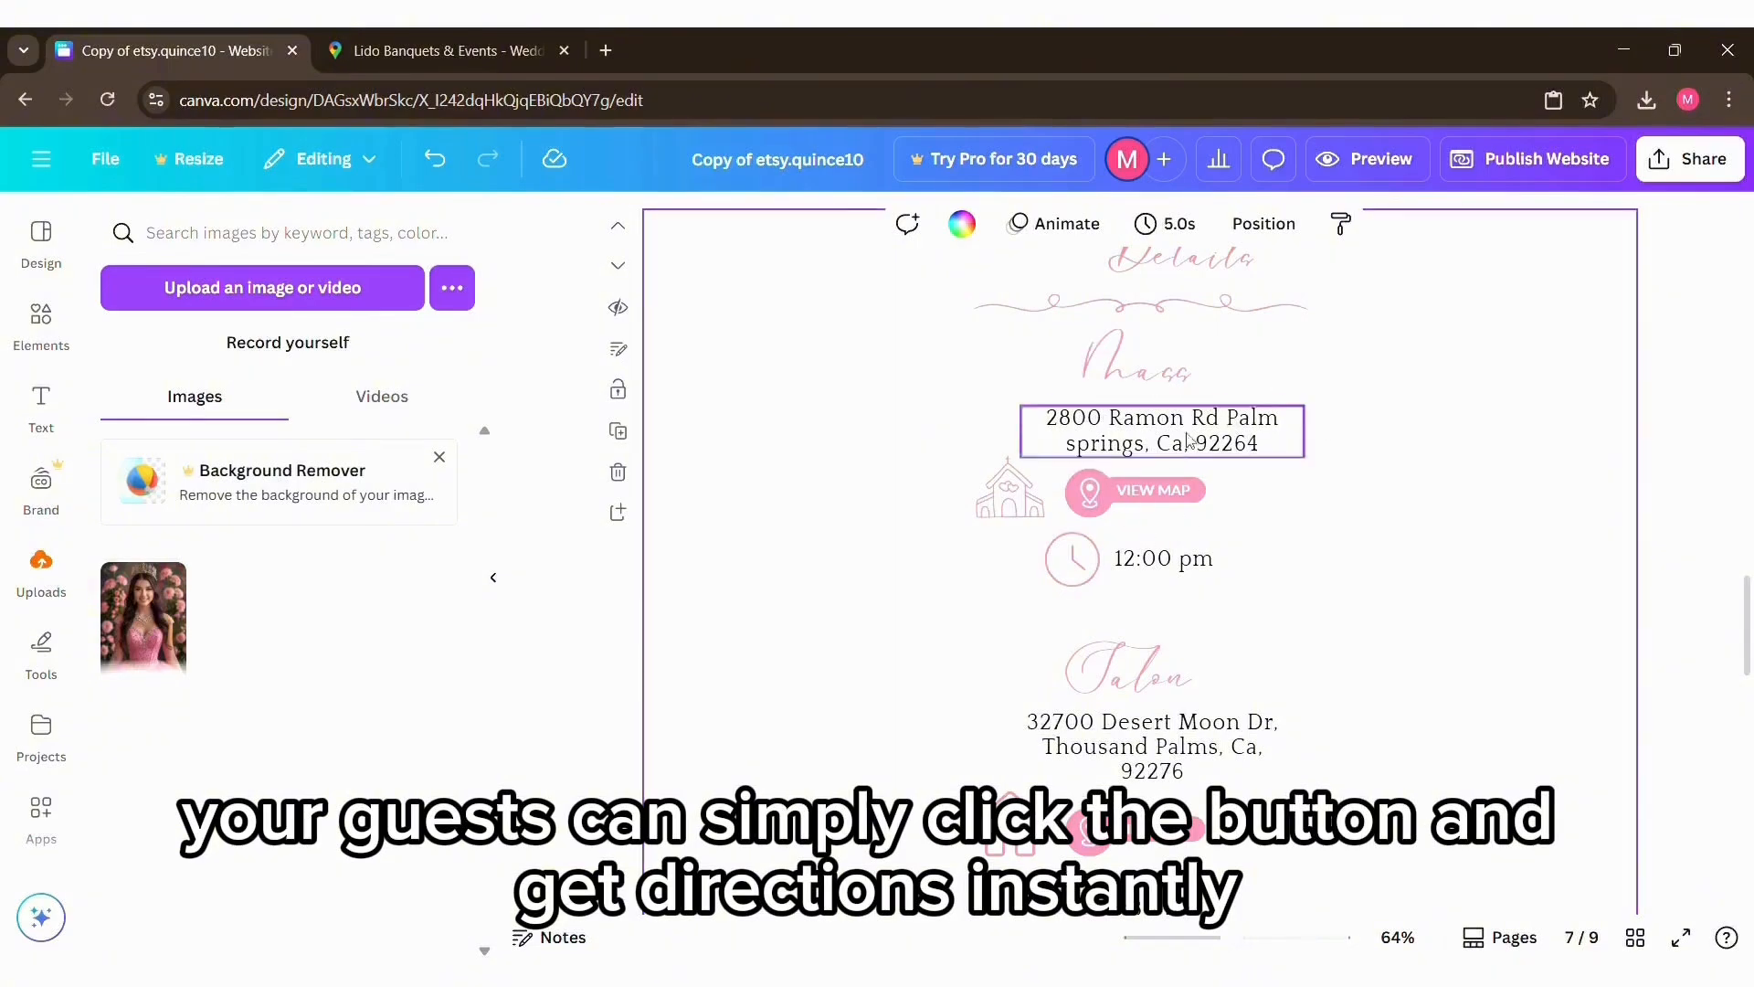
Step: Switch to Google Maps and copy the share link of the Lido Banquets & Events venue
{"action": "left_click", "coordinate": [466, 50]}
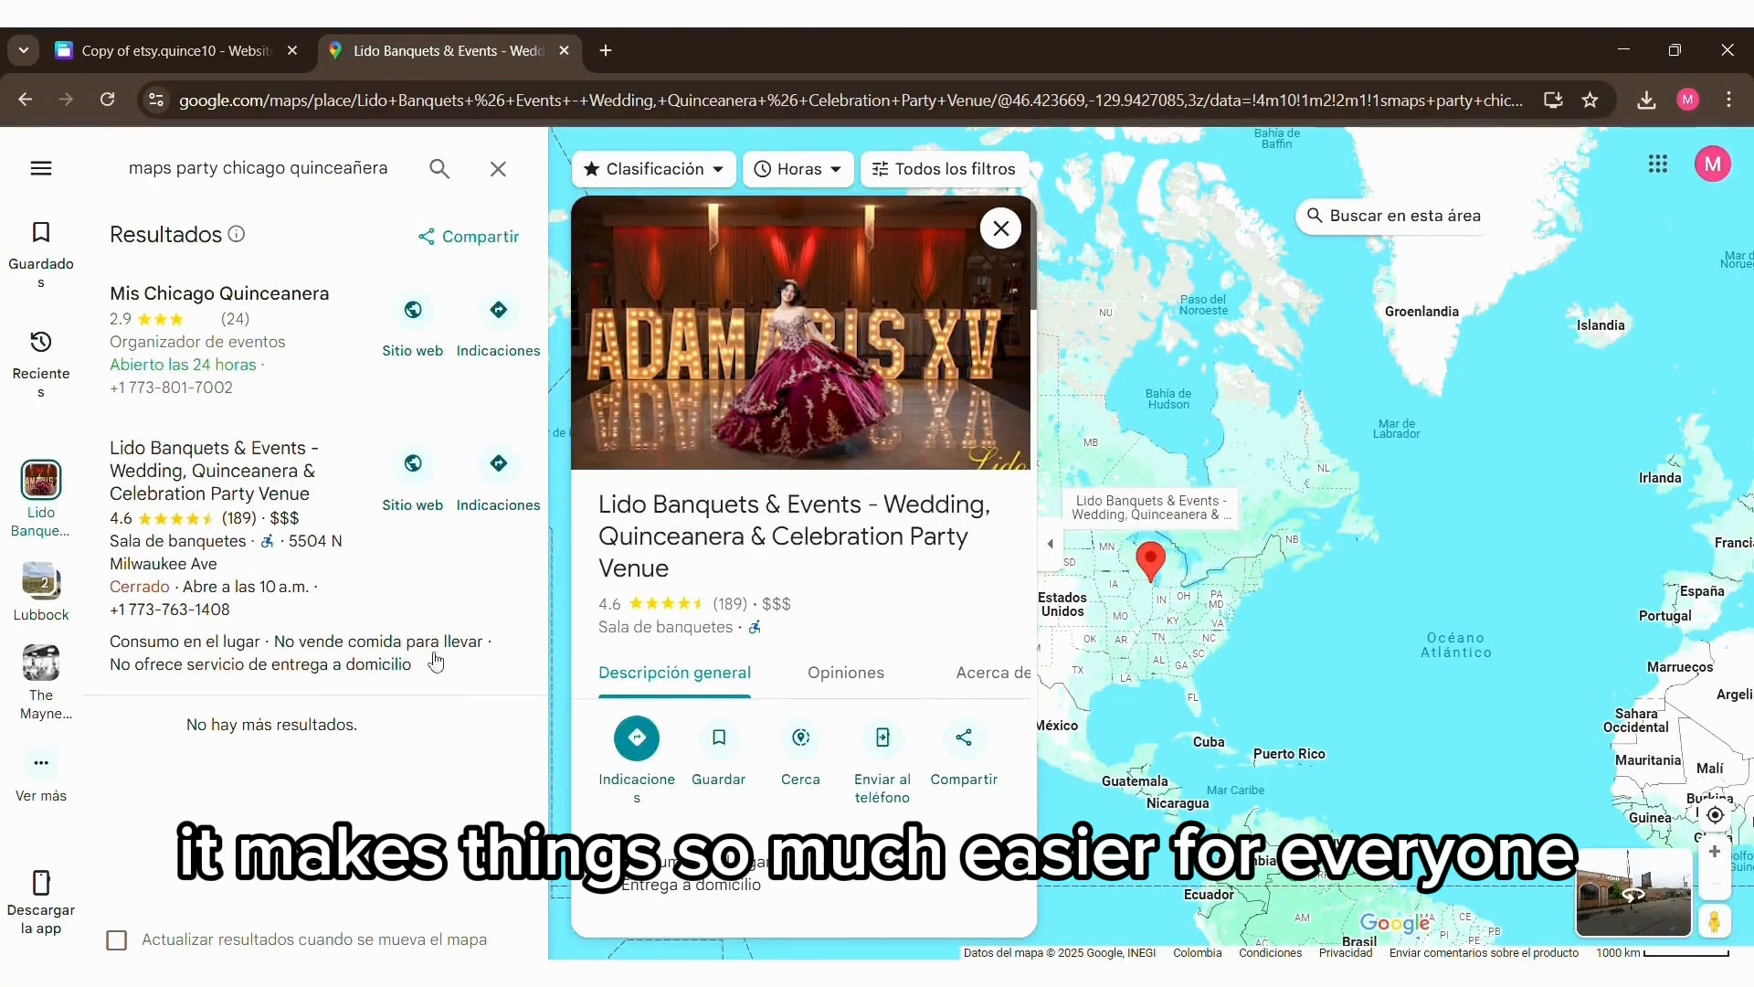
{"action": "left_click", "coordinate": [974, 745]}
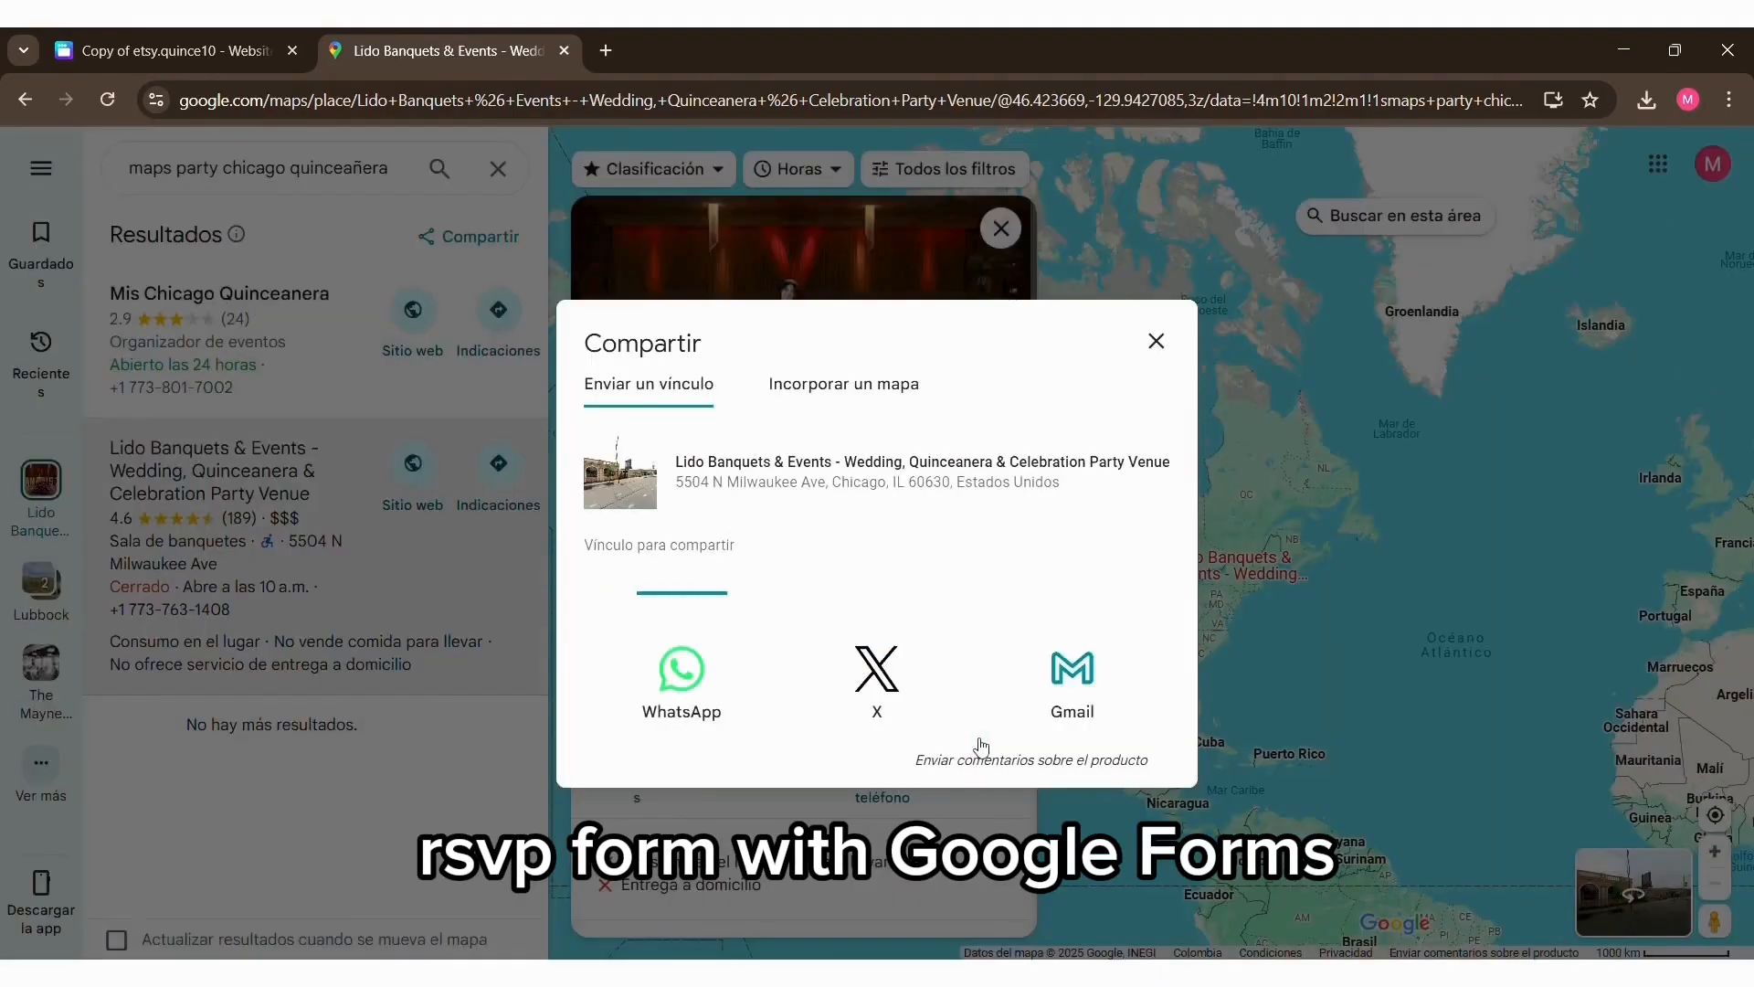
{"action": "left_click", "coordinate": [1093, 581]}
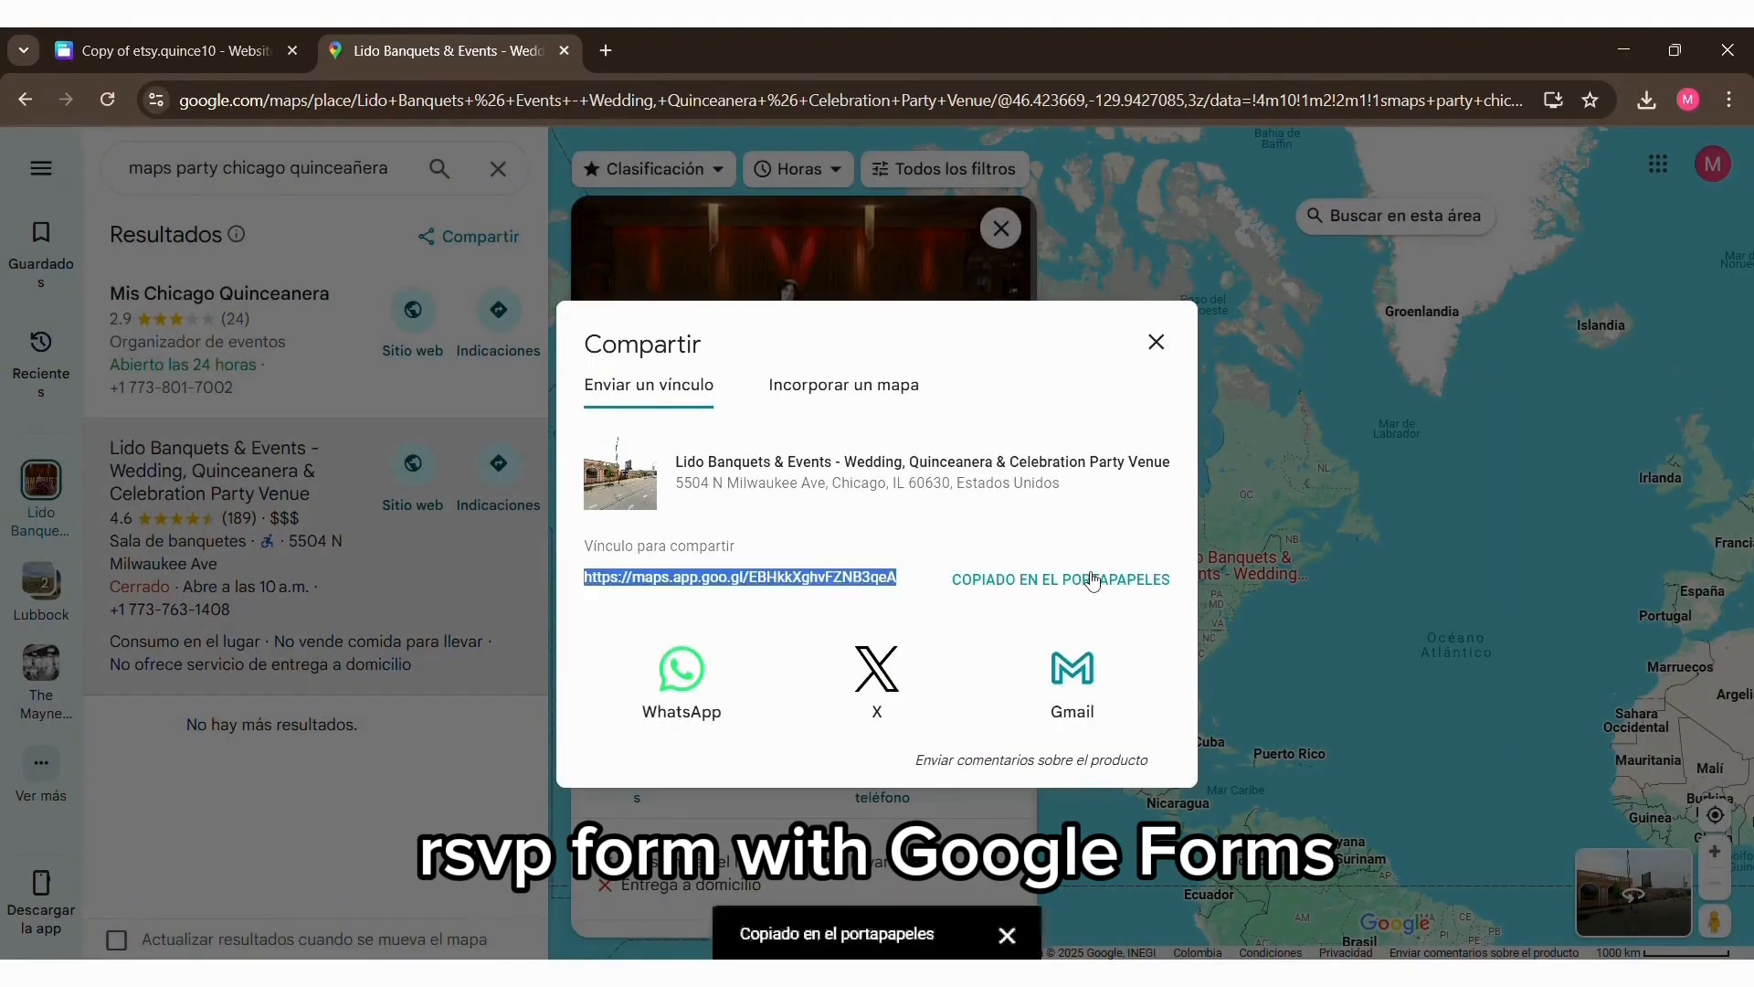
Step: Return to Canva and replace the link of the Mass section's VIEW MAP text with the copied Google Maps link
{"action": "left_click", "coordinate": [236, 31]}
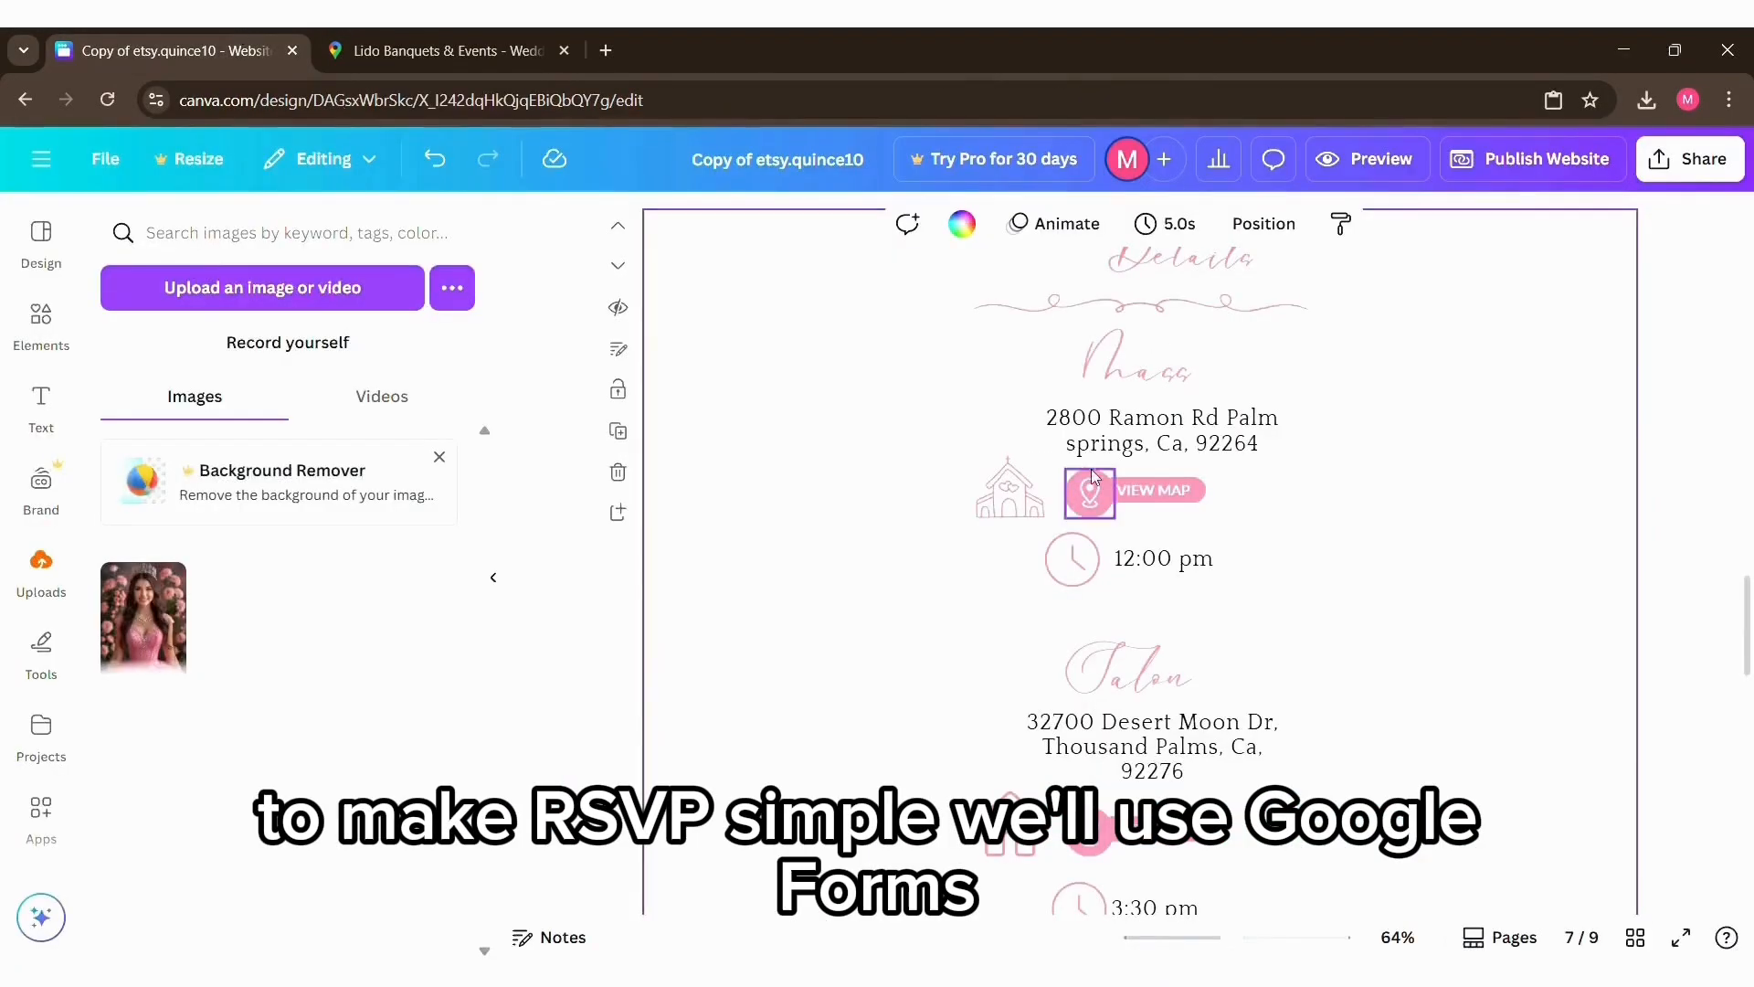
{"action": "key", "text": "ctrl+v"}
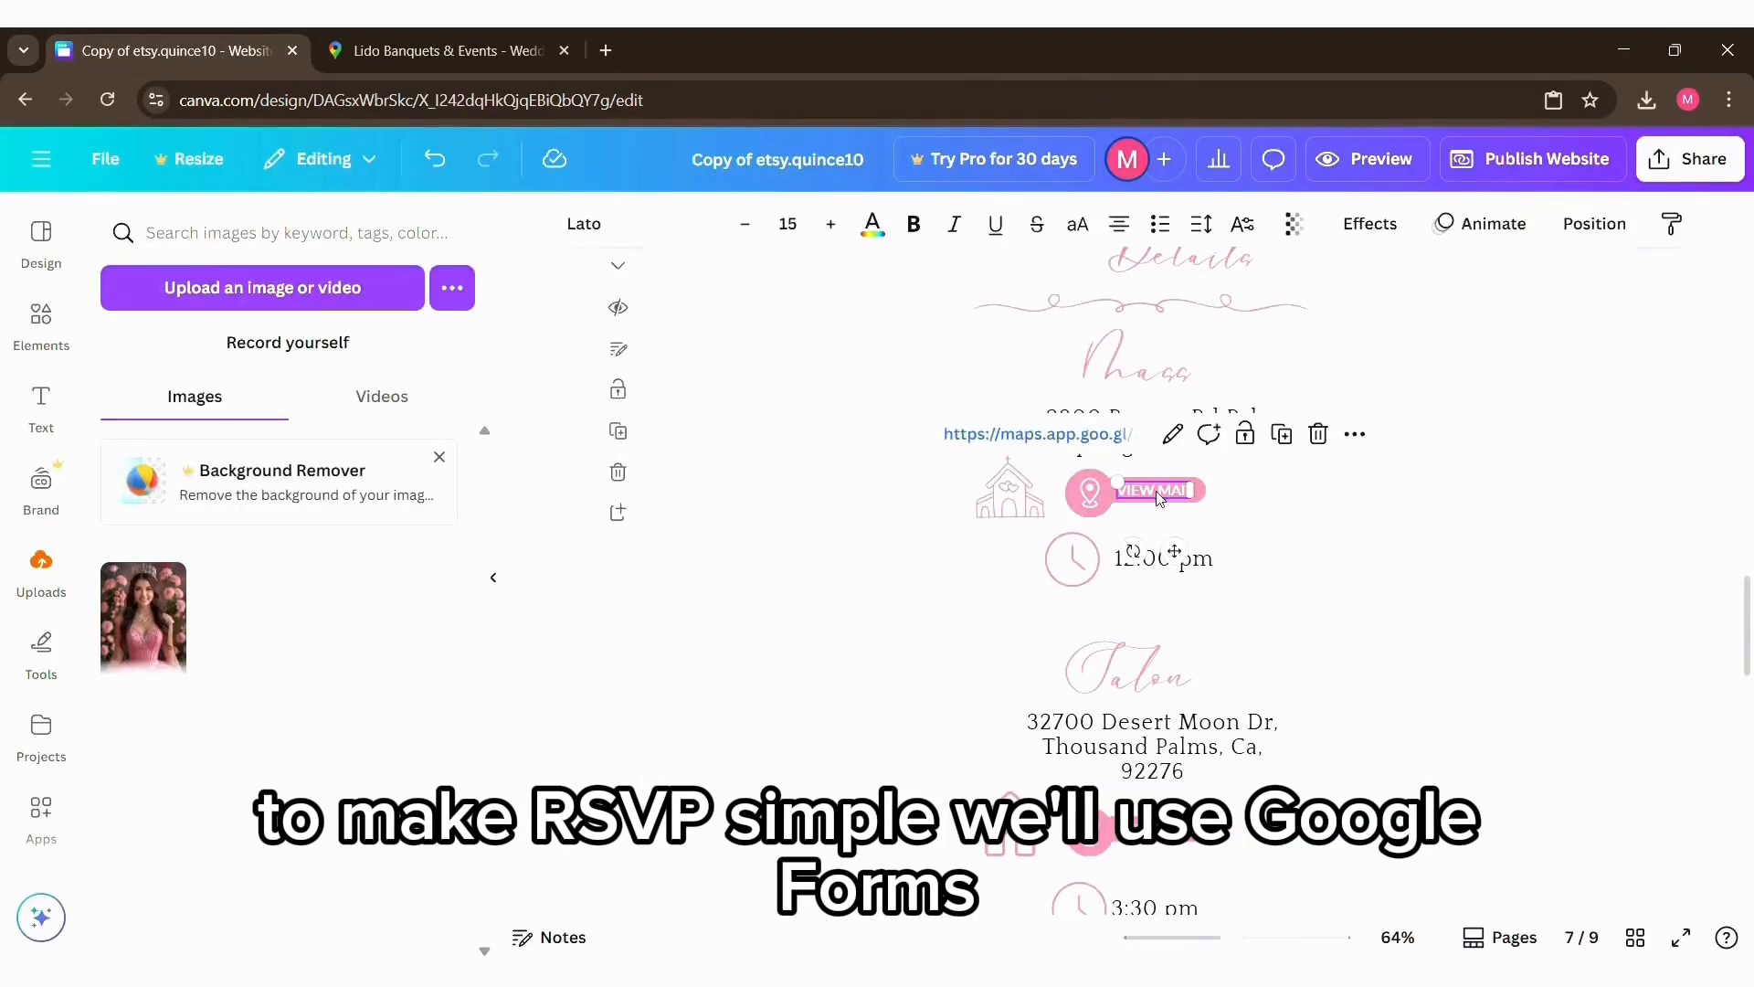
{"action": "left_click", "coordinate": [1173, 434]}
{"action": "triple_click", "coordinate": [1259, 623]}
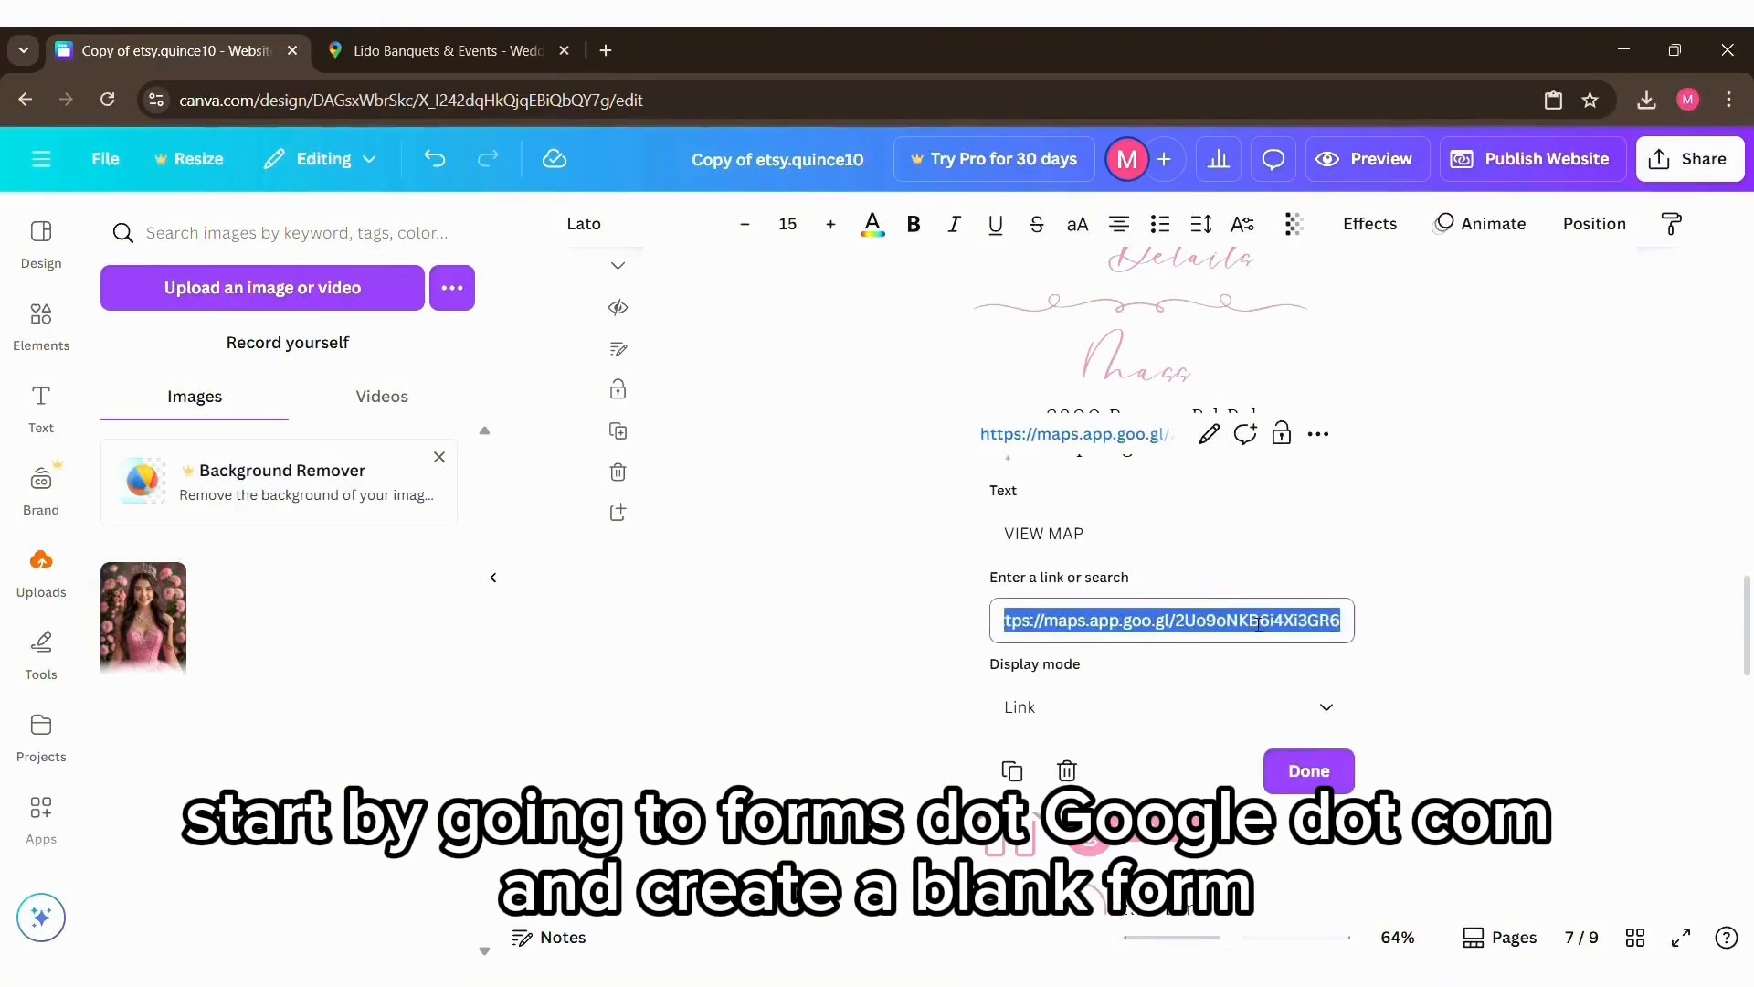
{"action": "key", "text": "BackSpace"}
{"action": "key", "text": "ctrl+v"}
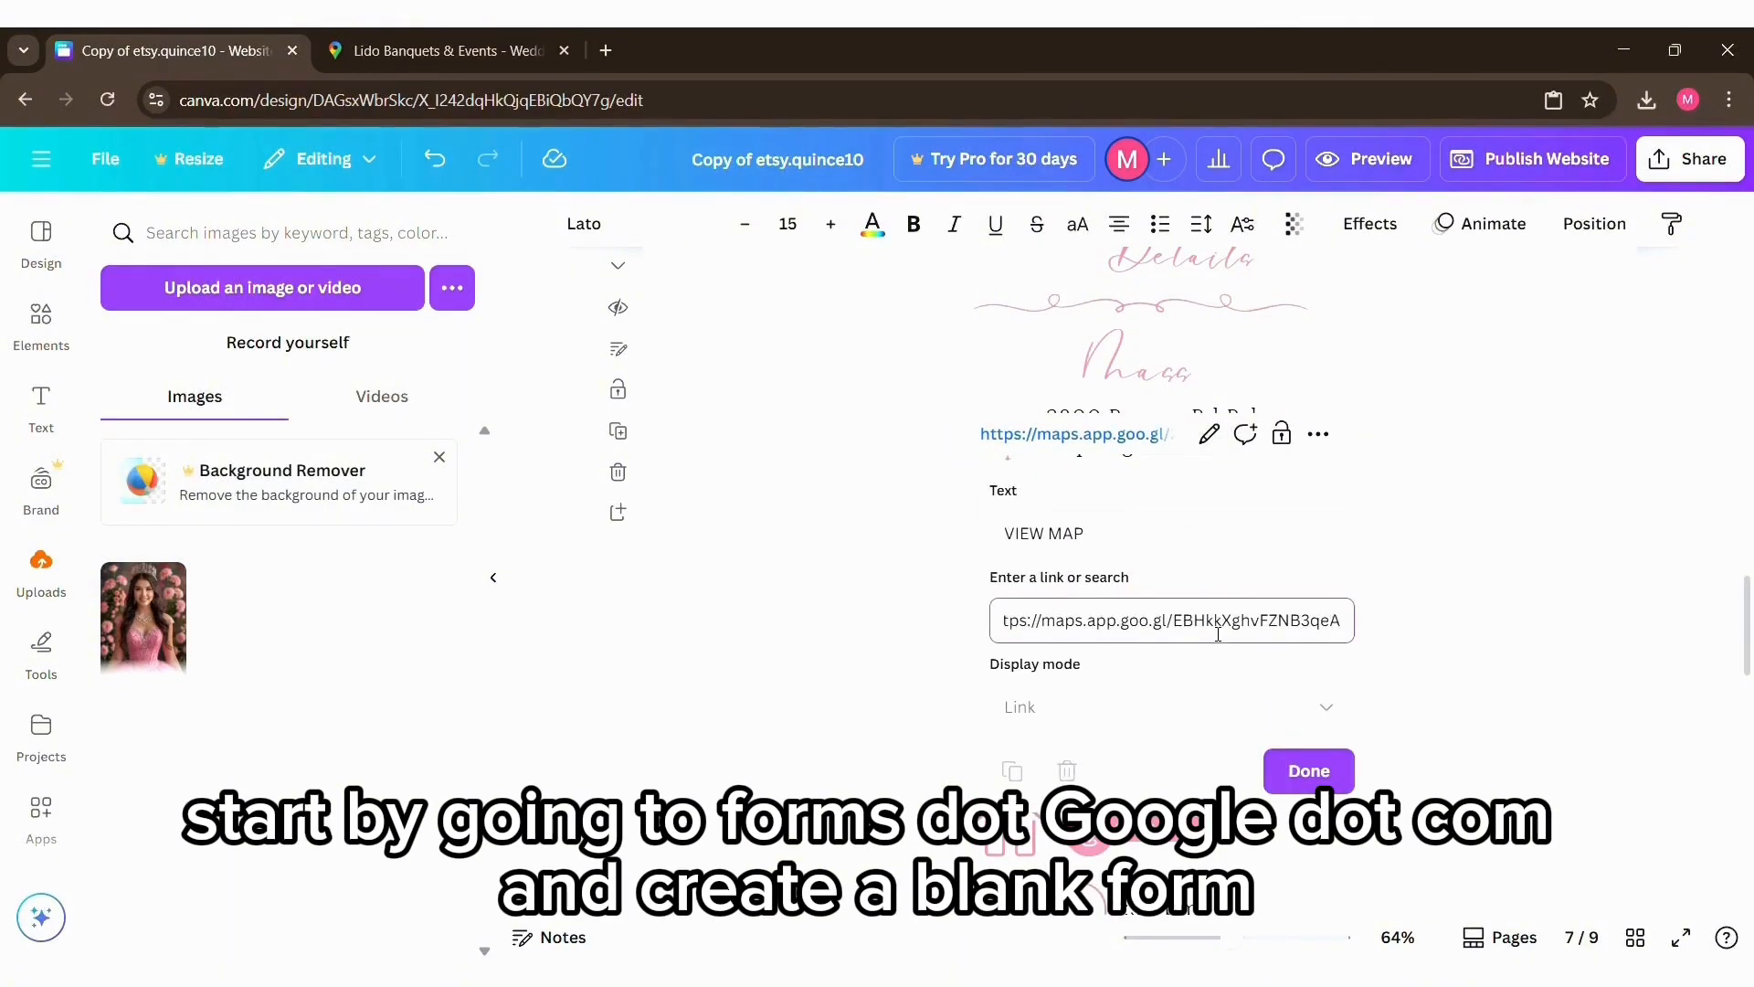
{"action": "left_click", "coordinate": [1304, 770]}
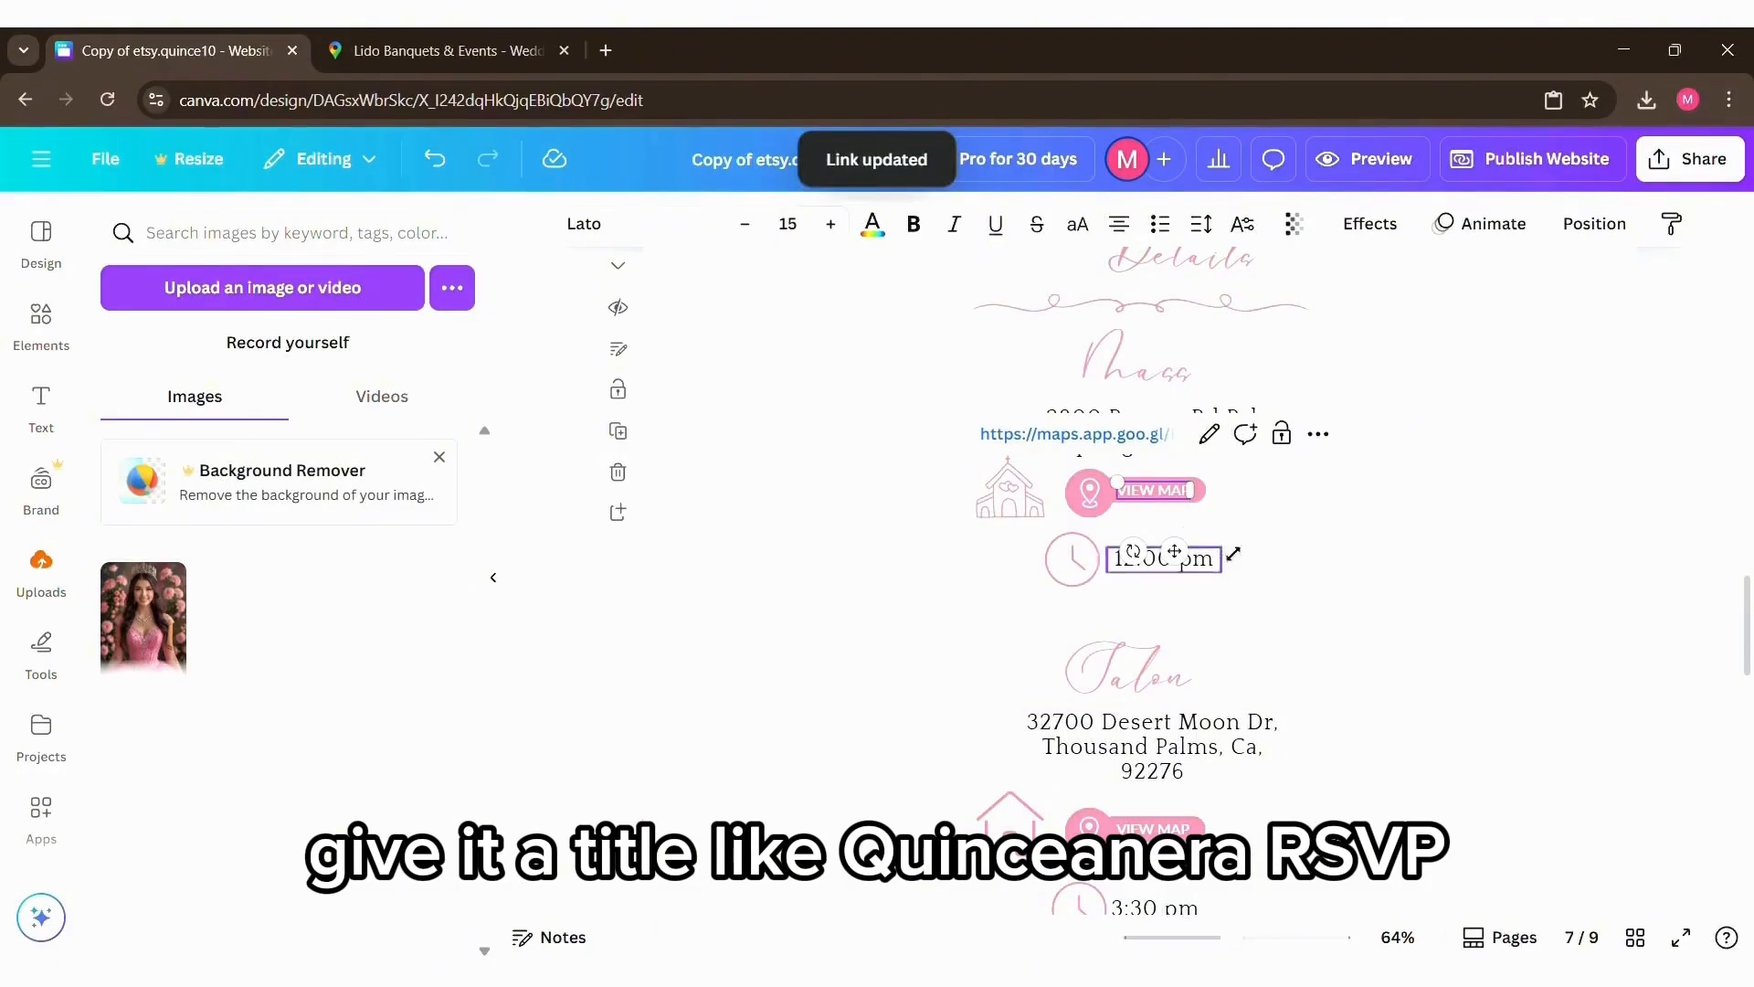
{"action": "left_click", "coordinate": [1316, 564]}
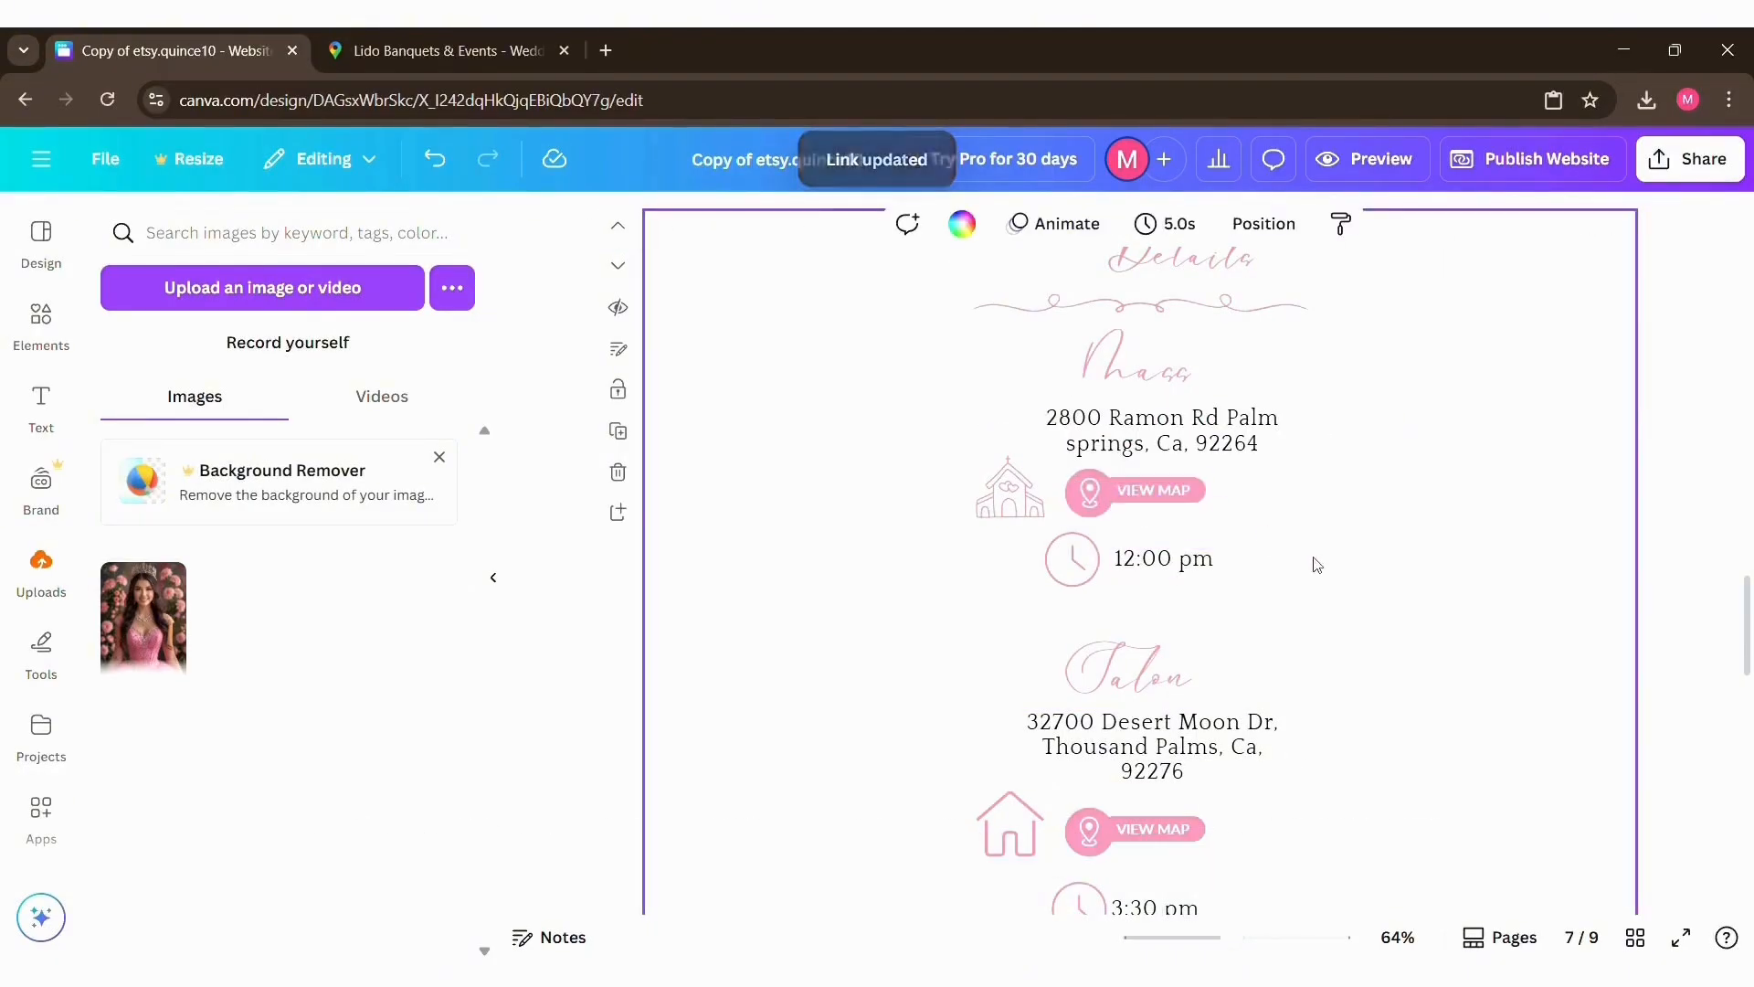
Step: Open the RSVP form from the QC1 template PDF and create an own copy of it in Google Drive
{"action": "scroll", "coordinate": [1578, 196], "scroll_direction": "down", "scroll_amount": 2}
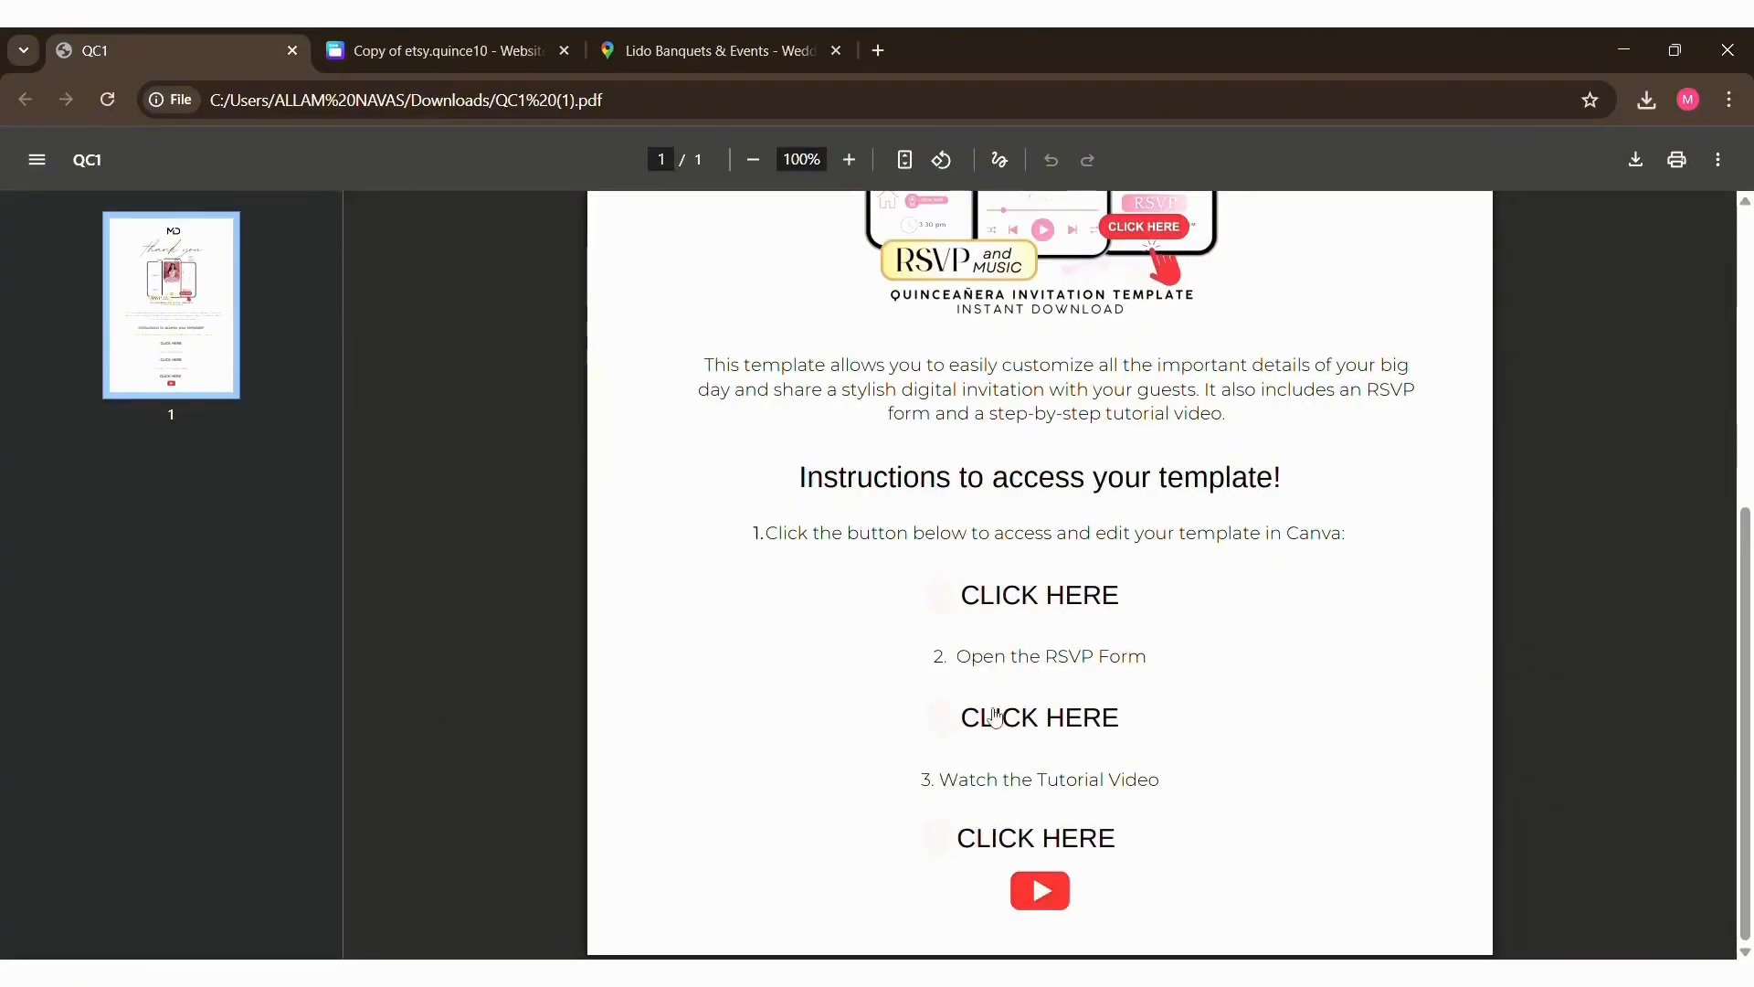
{"action": "left_click", "coordinate": [1057, 720]}
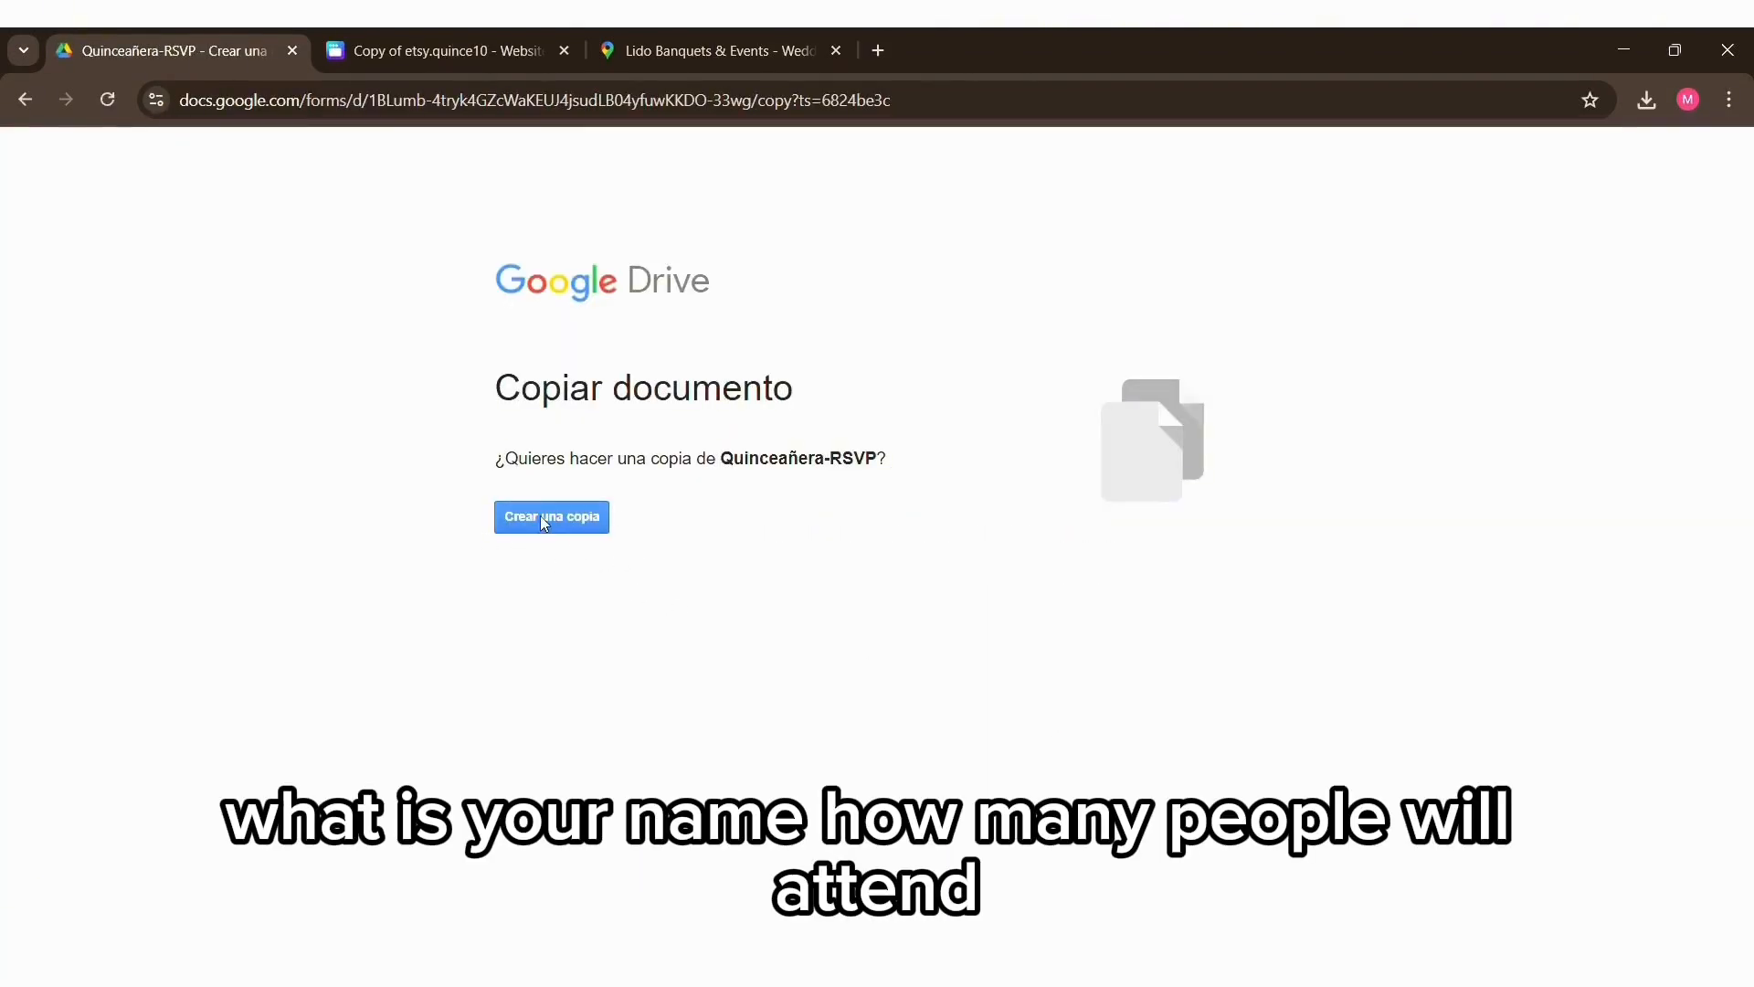
{"action": "left_click", "coordinate": [598, 513]}
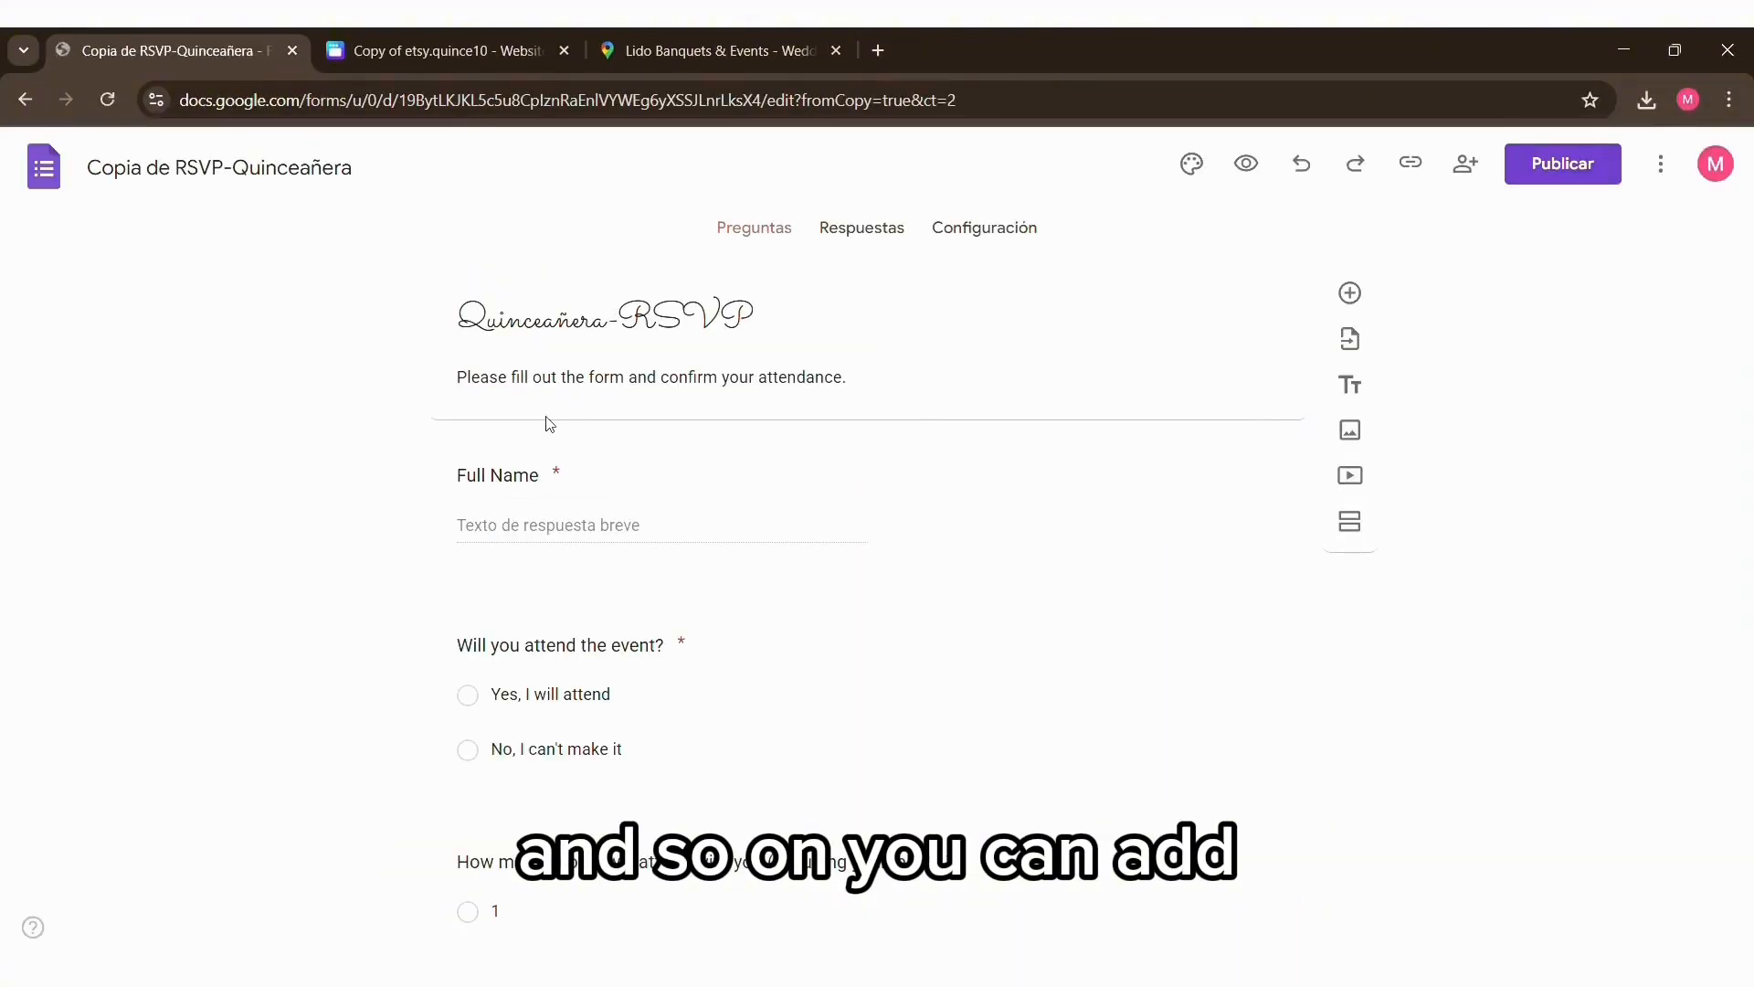
Step: Look through the copied RSVP form's questions and its responses, declining the guided tour
{"action": "scroll", "coordinate": [357, 438], "scroll_direction": "down", "scroll_amount": 1}
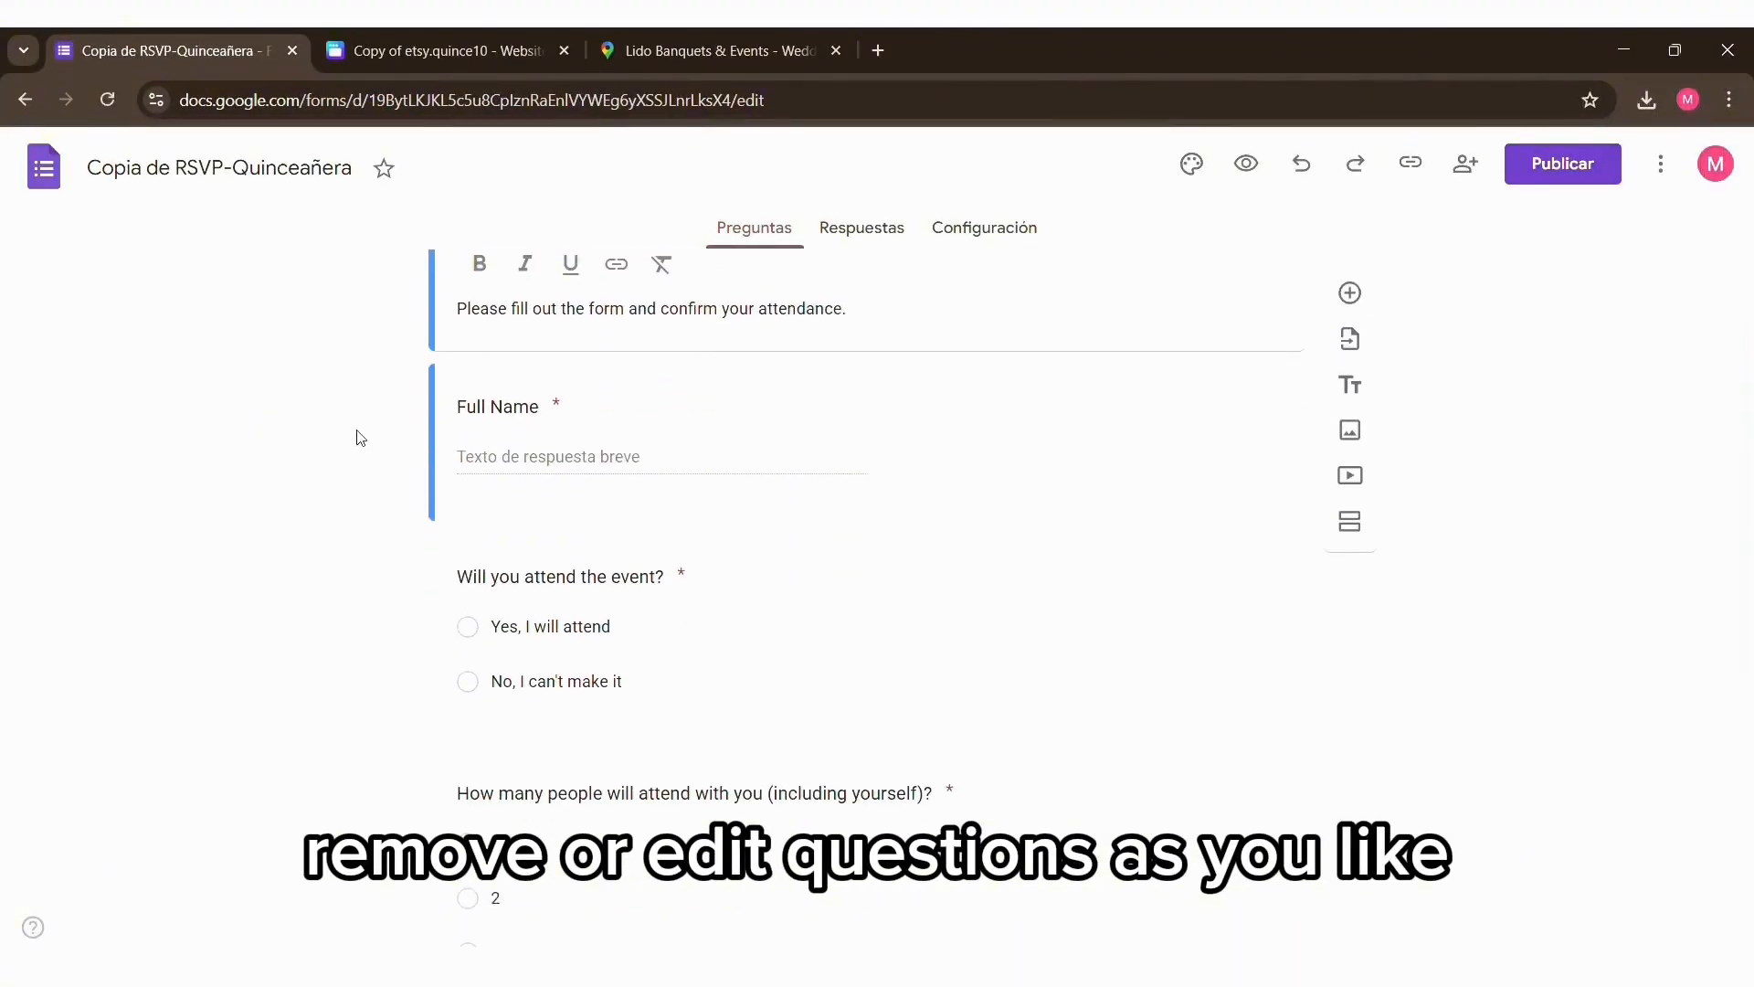
{"action": "scroll", "coordinate": [603, 466], "scroll_direction": "down", "scroll_amount": 1}
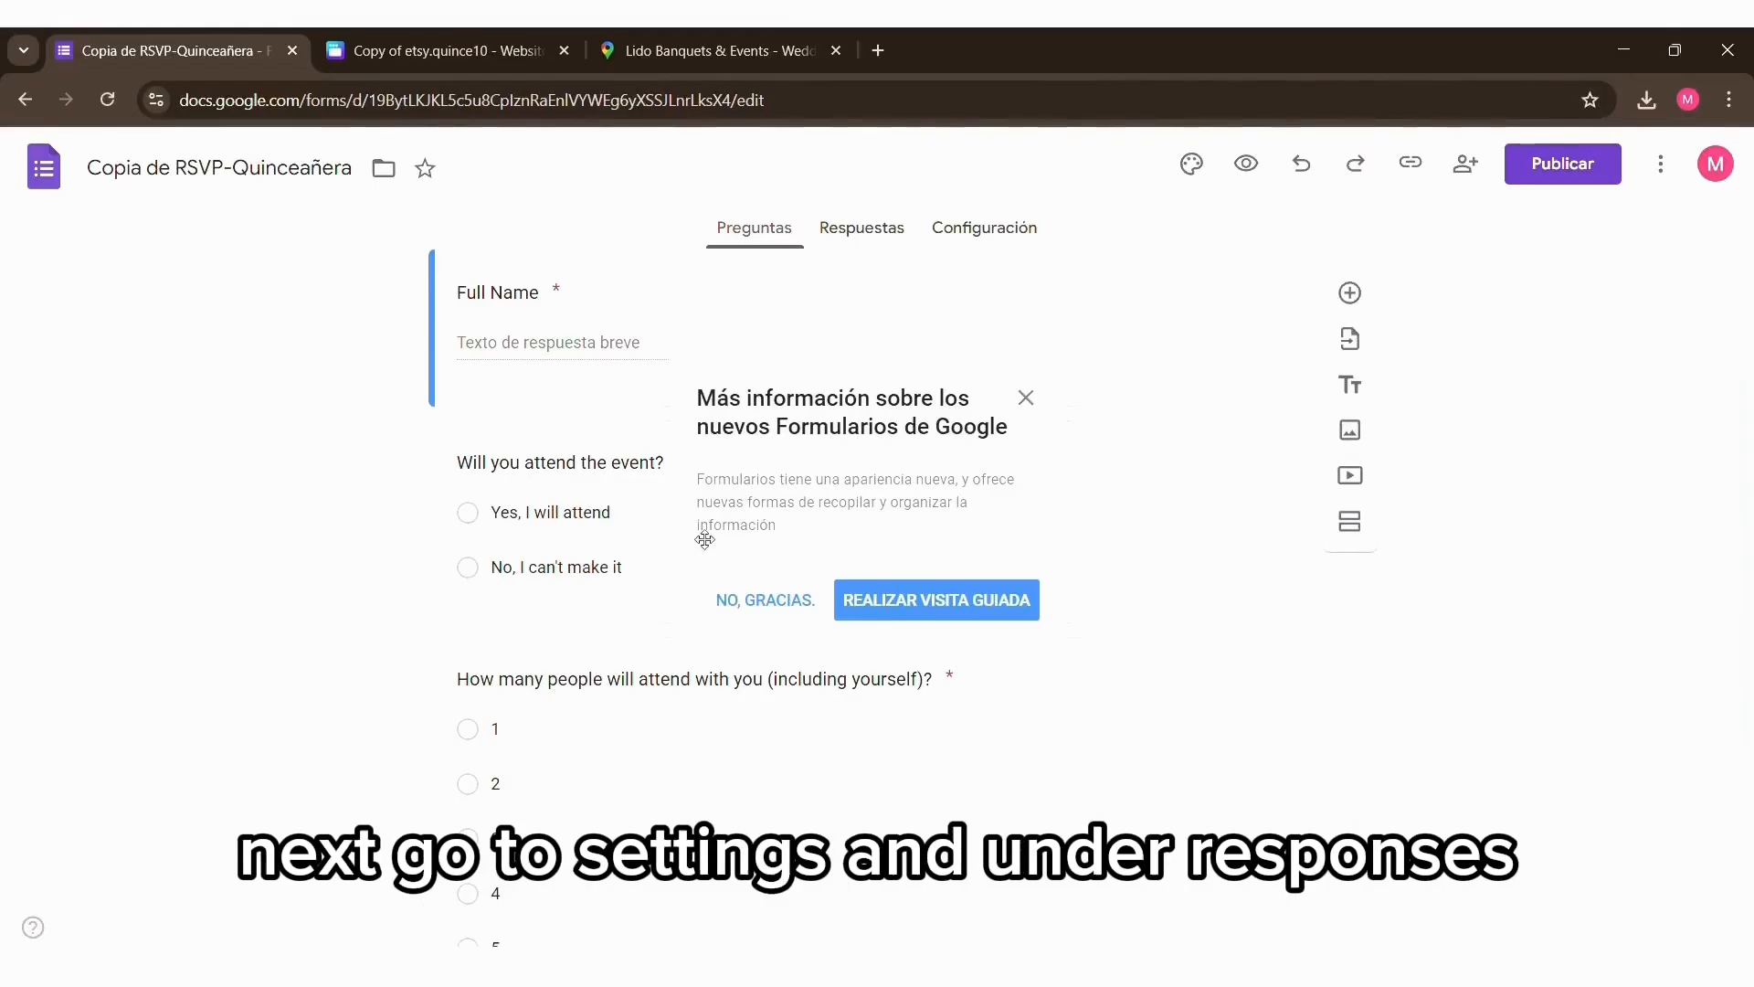
{"action": "left_click", "coordinate": [766, 600]}
{"action": "scroll", "coordinate": [791, 603], "scroll_direction": "down", "scroll_amount": 3}
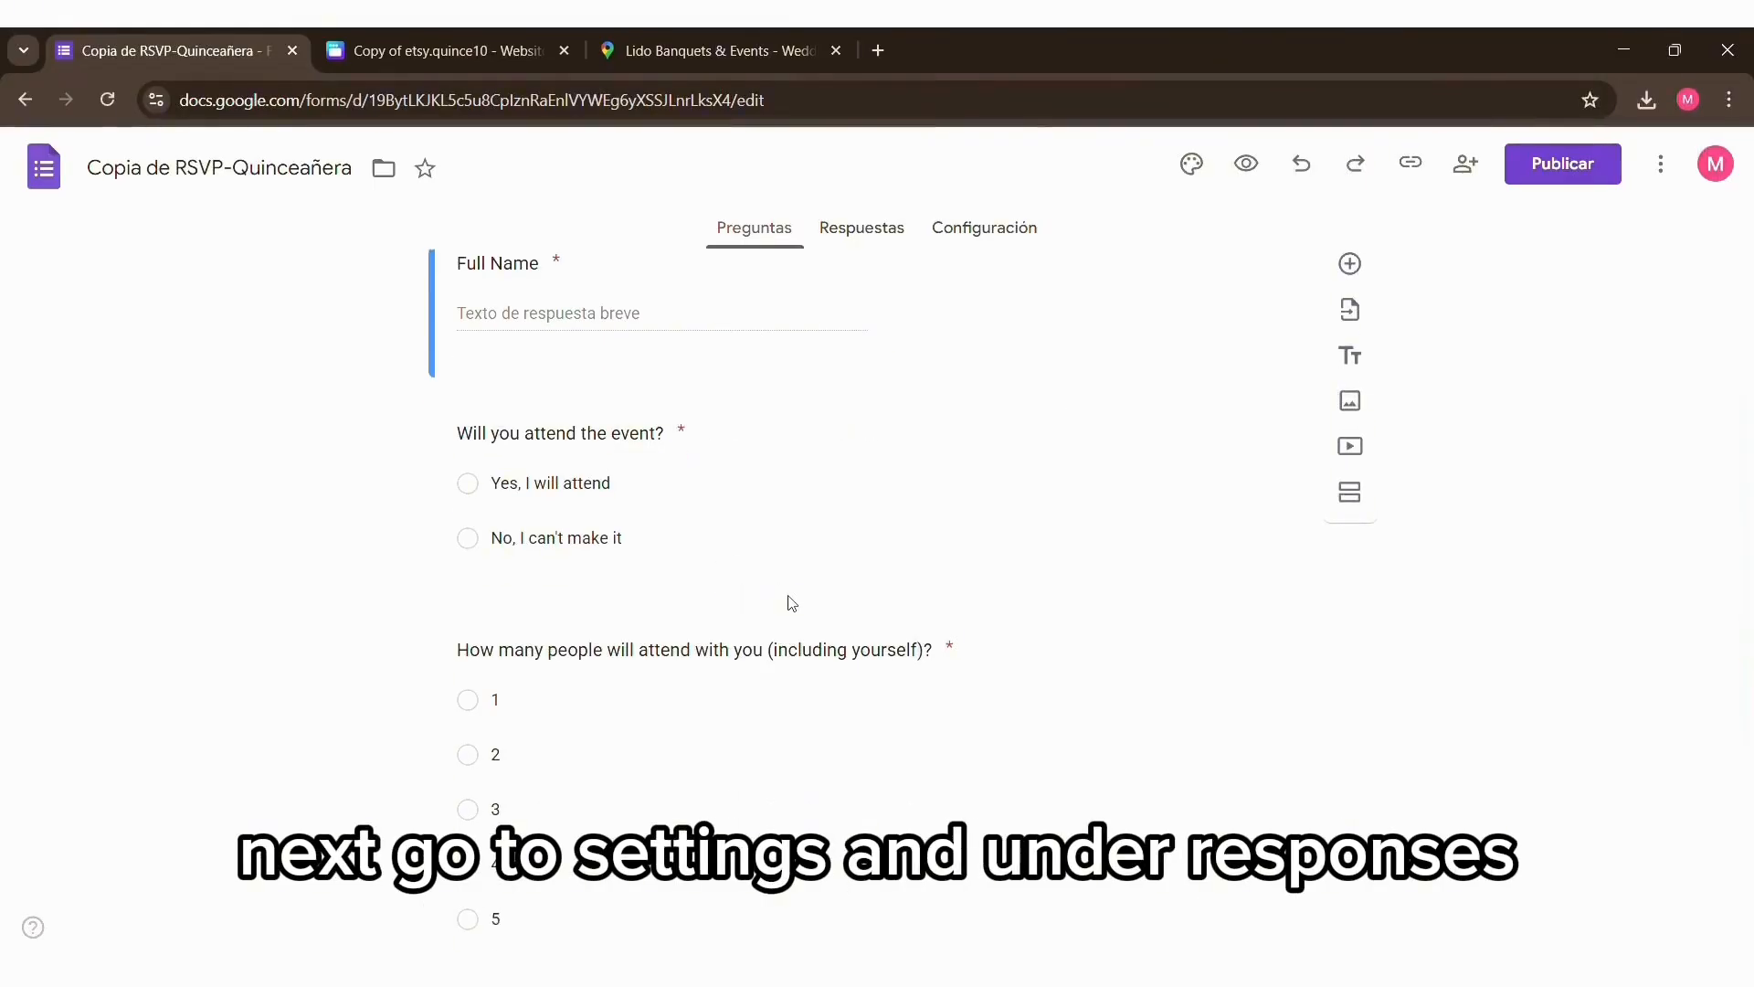
{"action": "scroll", "coordinate": [791, 603], "scroll_direction": "up", "scroll_amount": 5}
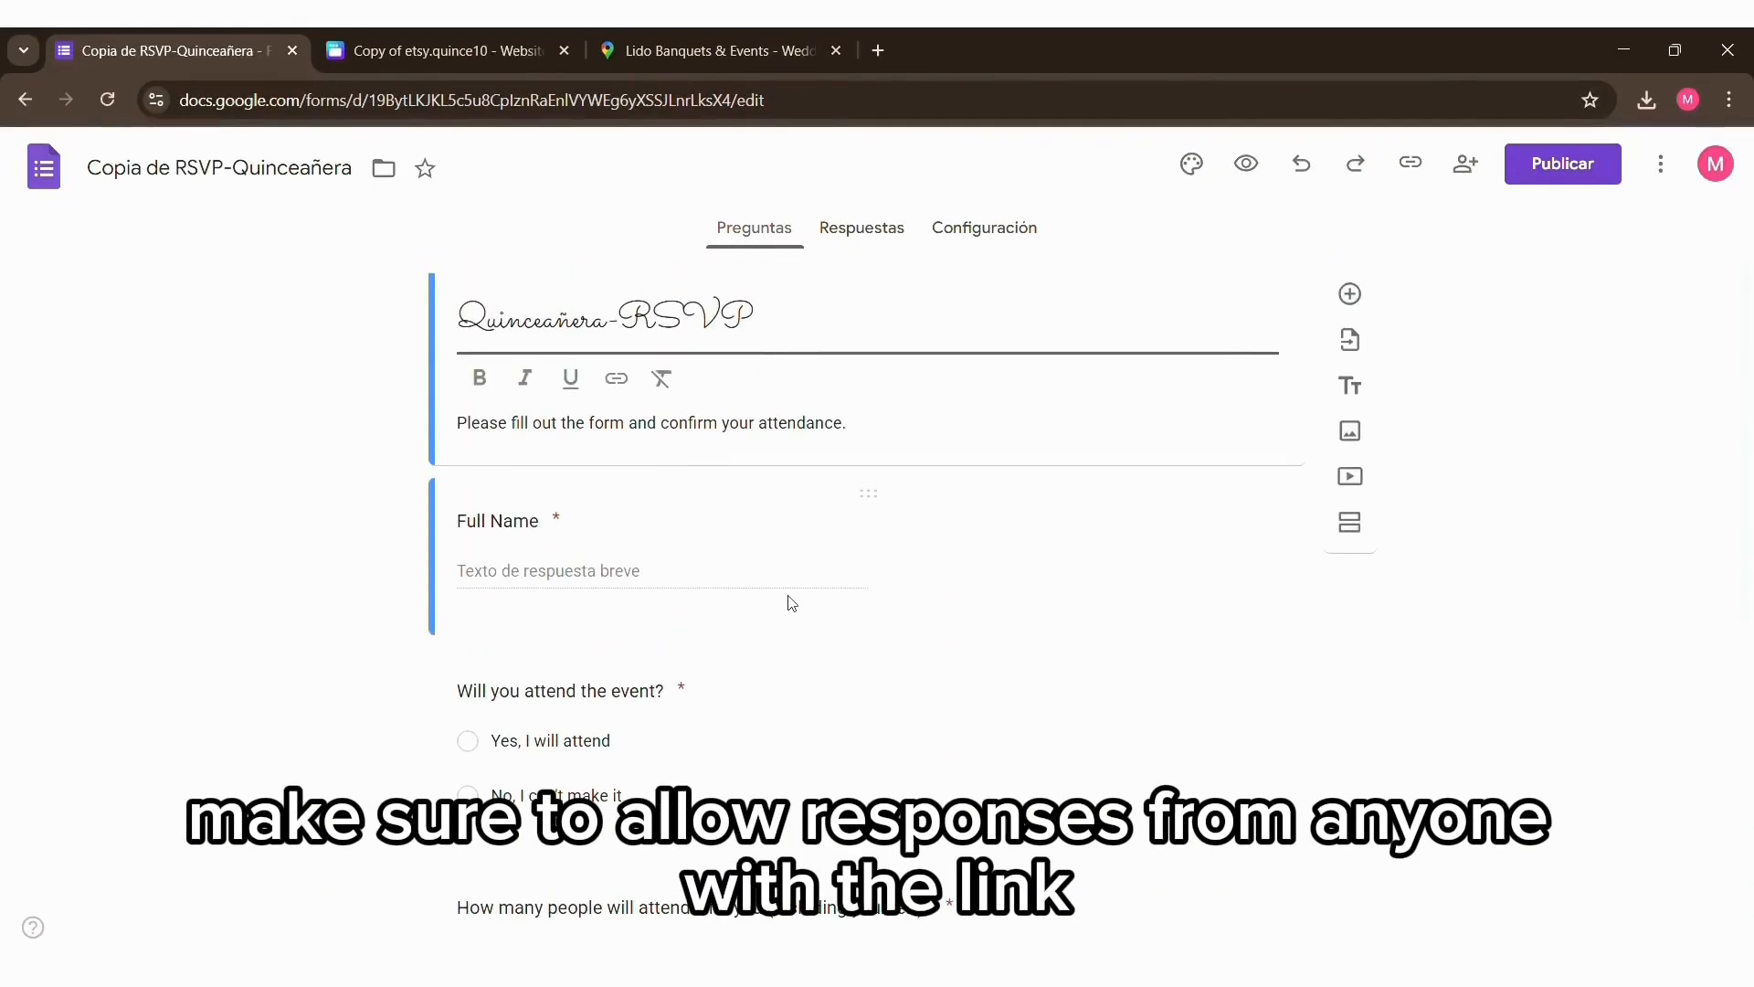
{"action": "left_click", "coordinate": [862, 230]}
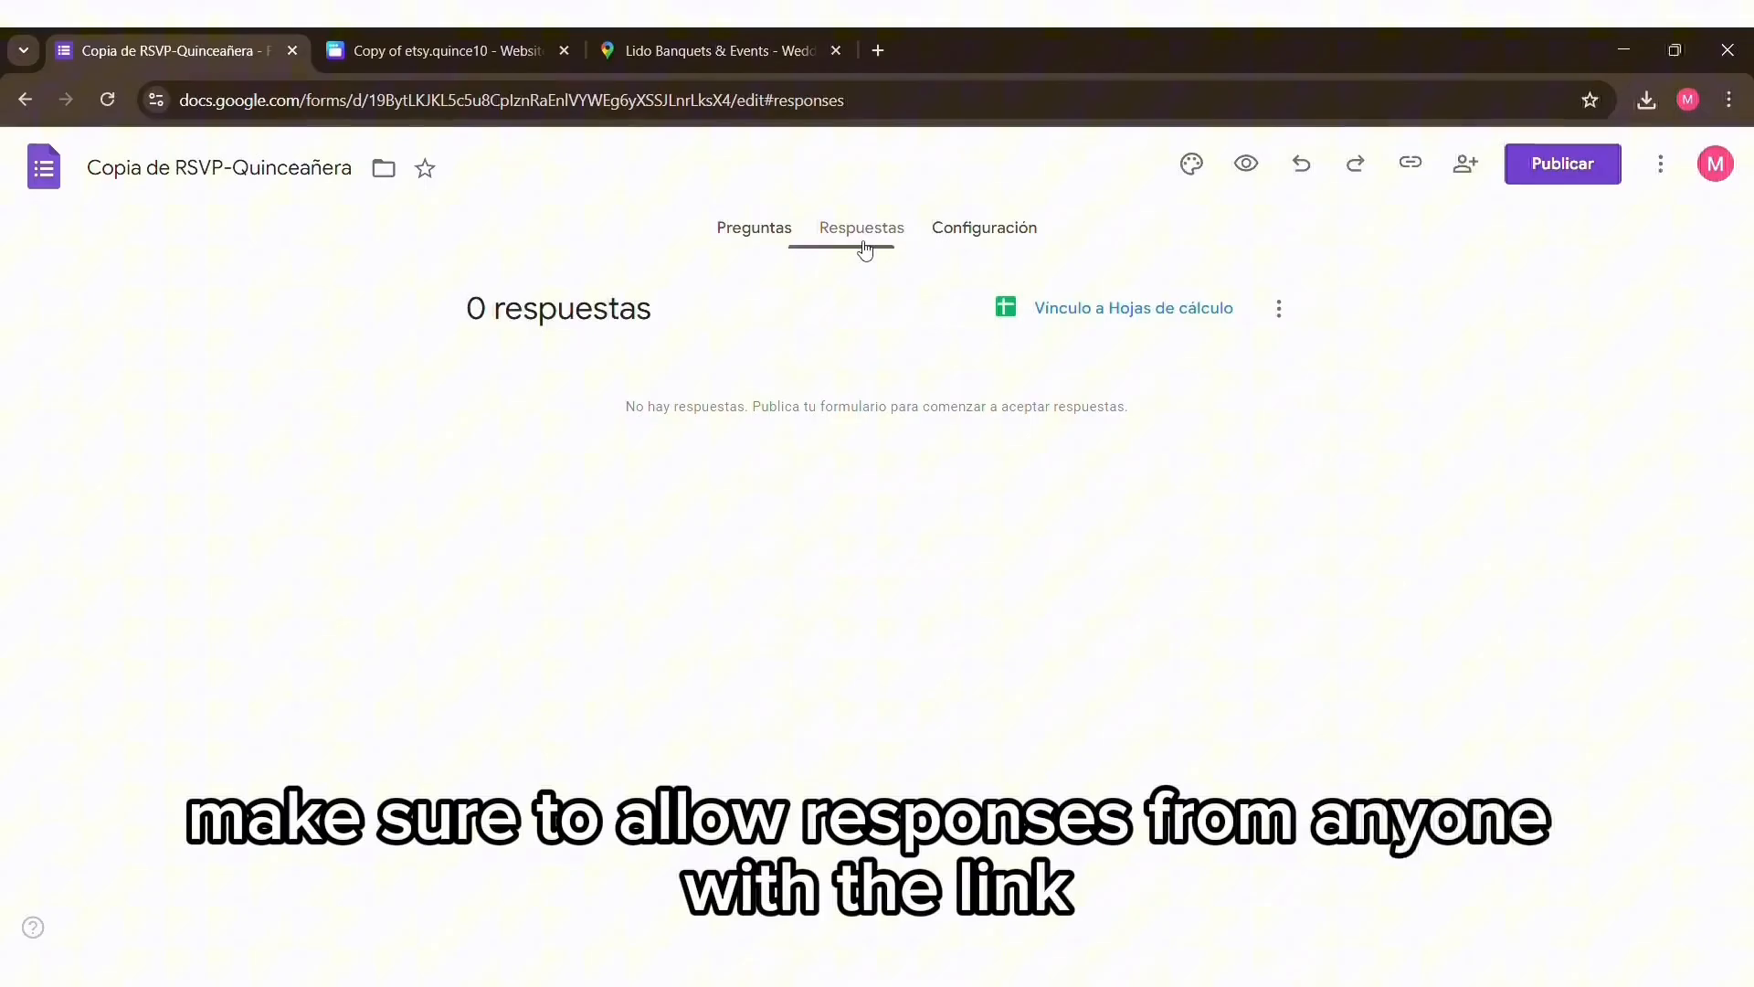
{"action": "left_click", "coordinate": [784, 239]}
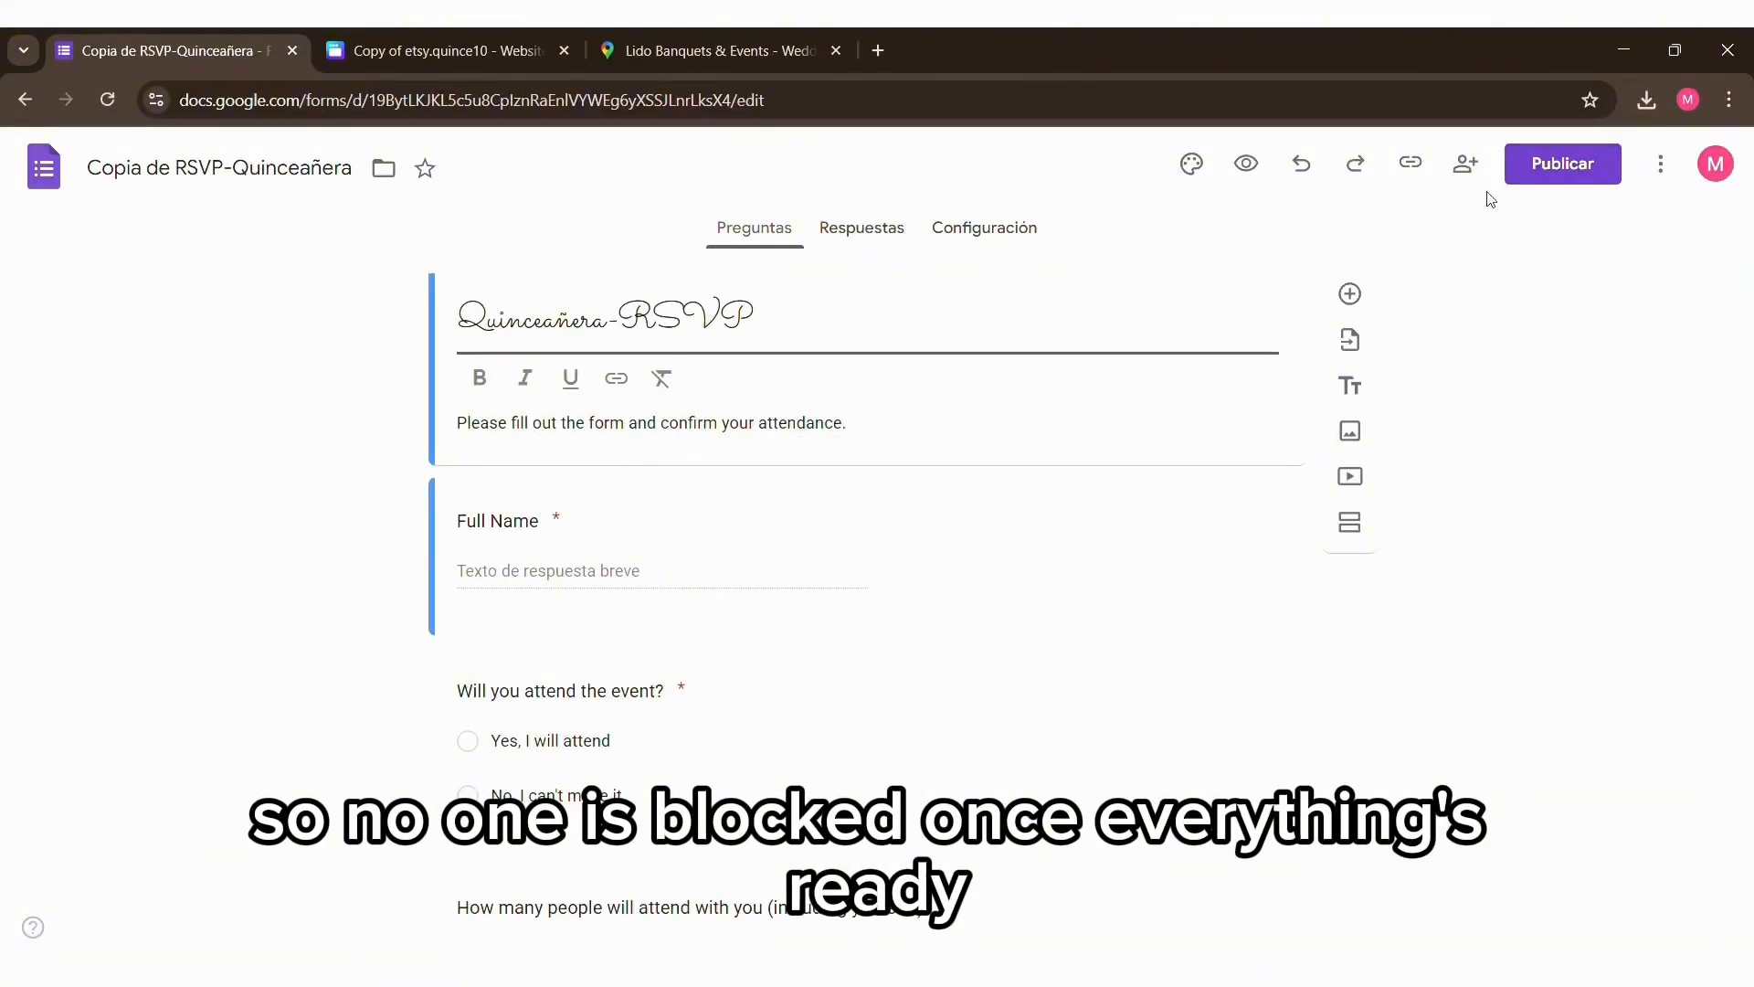
Step: Publish the RSVP form and set its editor and respondent access to anyone with the link
{"action": "left_click", "coordinate": [1553, 179]}
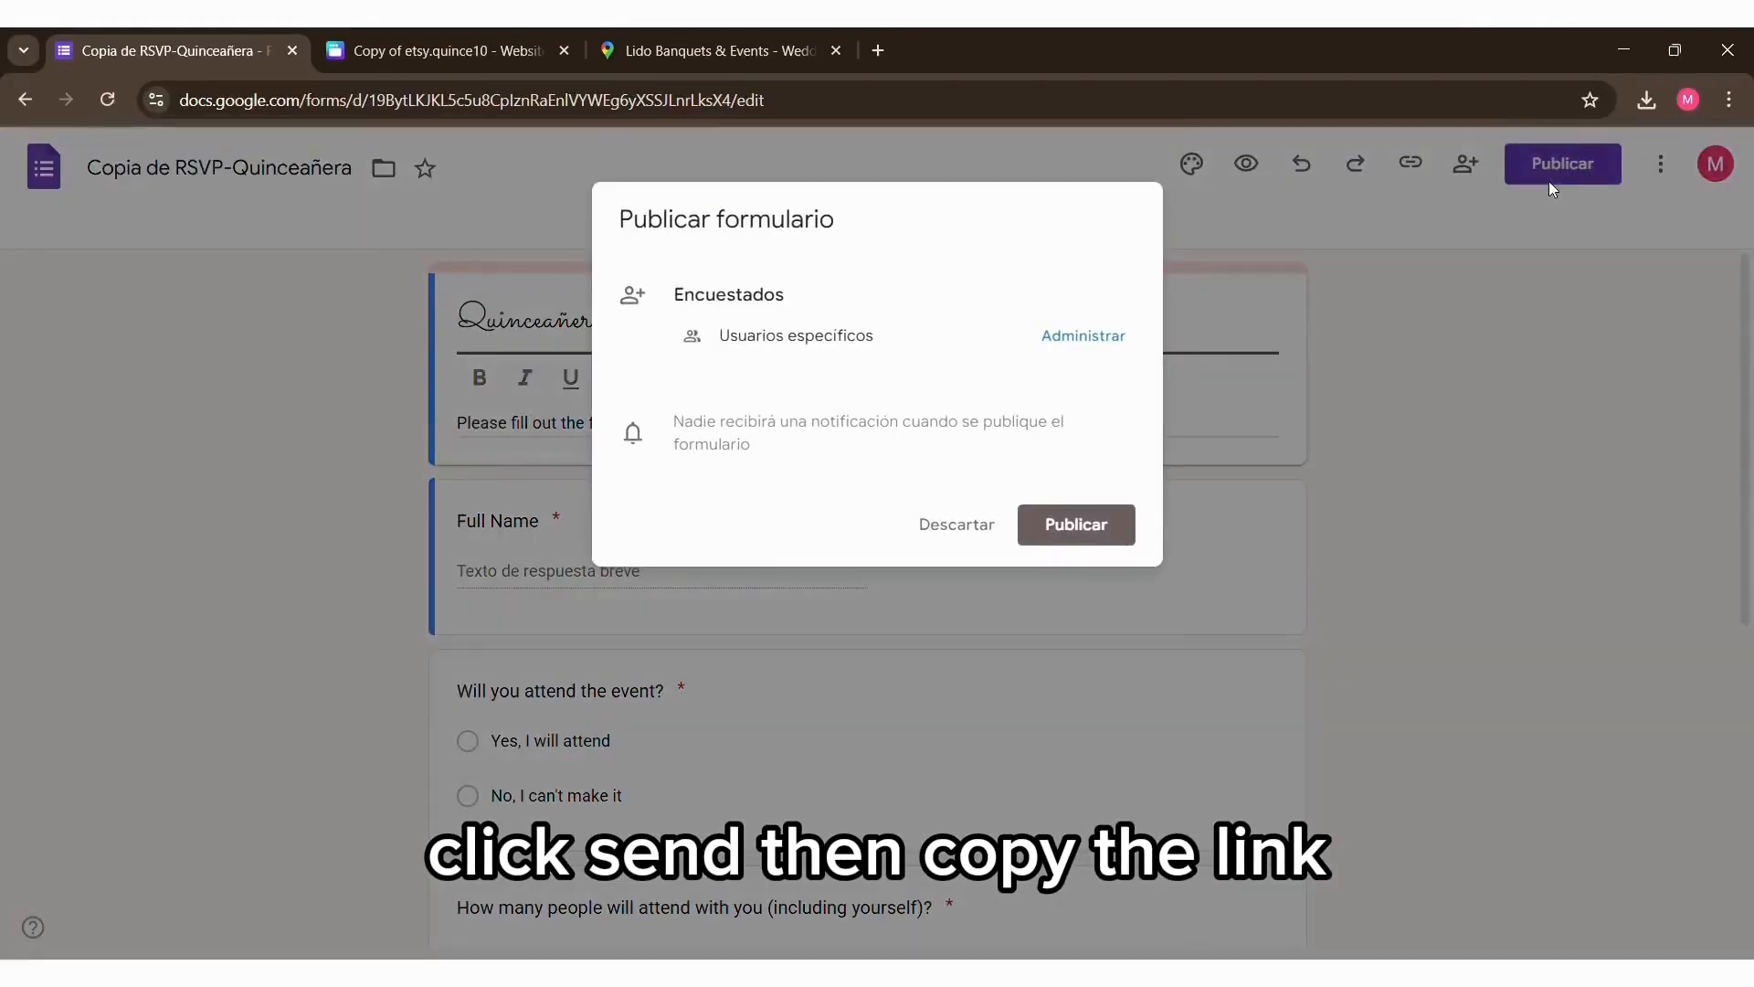
{"action": "left_click", "coordinate": [1089, 534]}
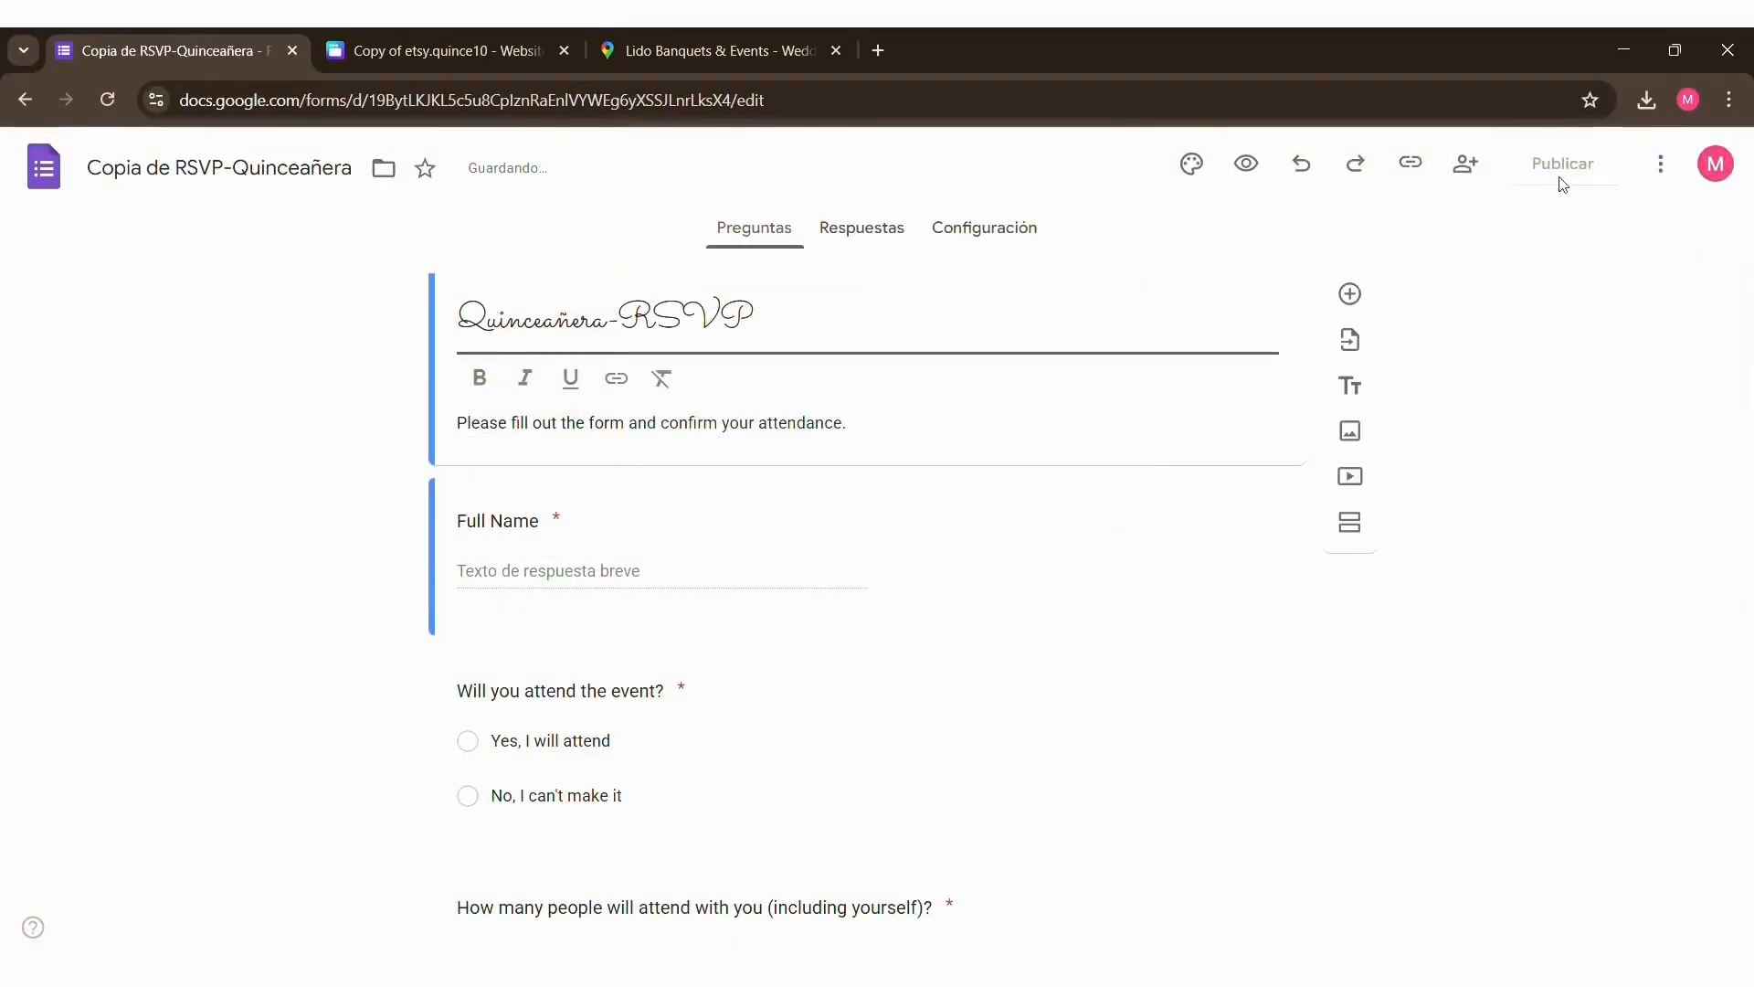
{"action": "left_click", "coordinate": [1466, 174]}
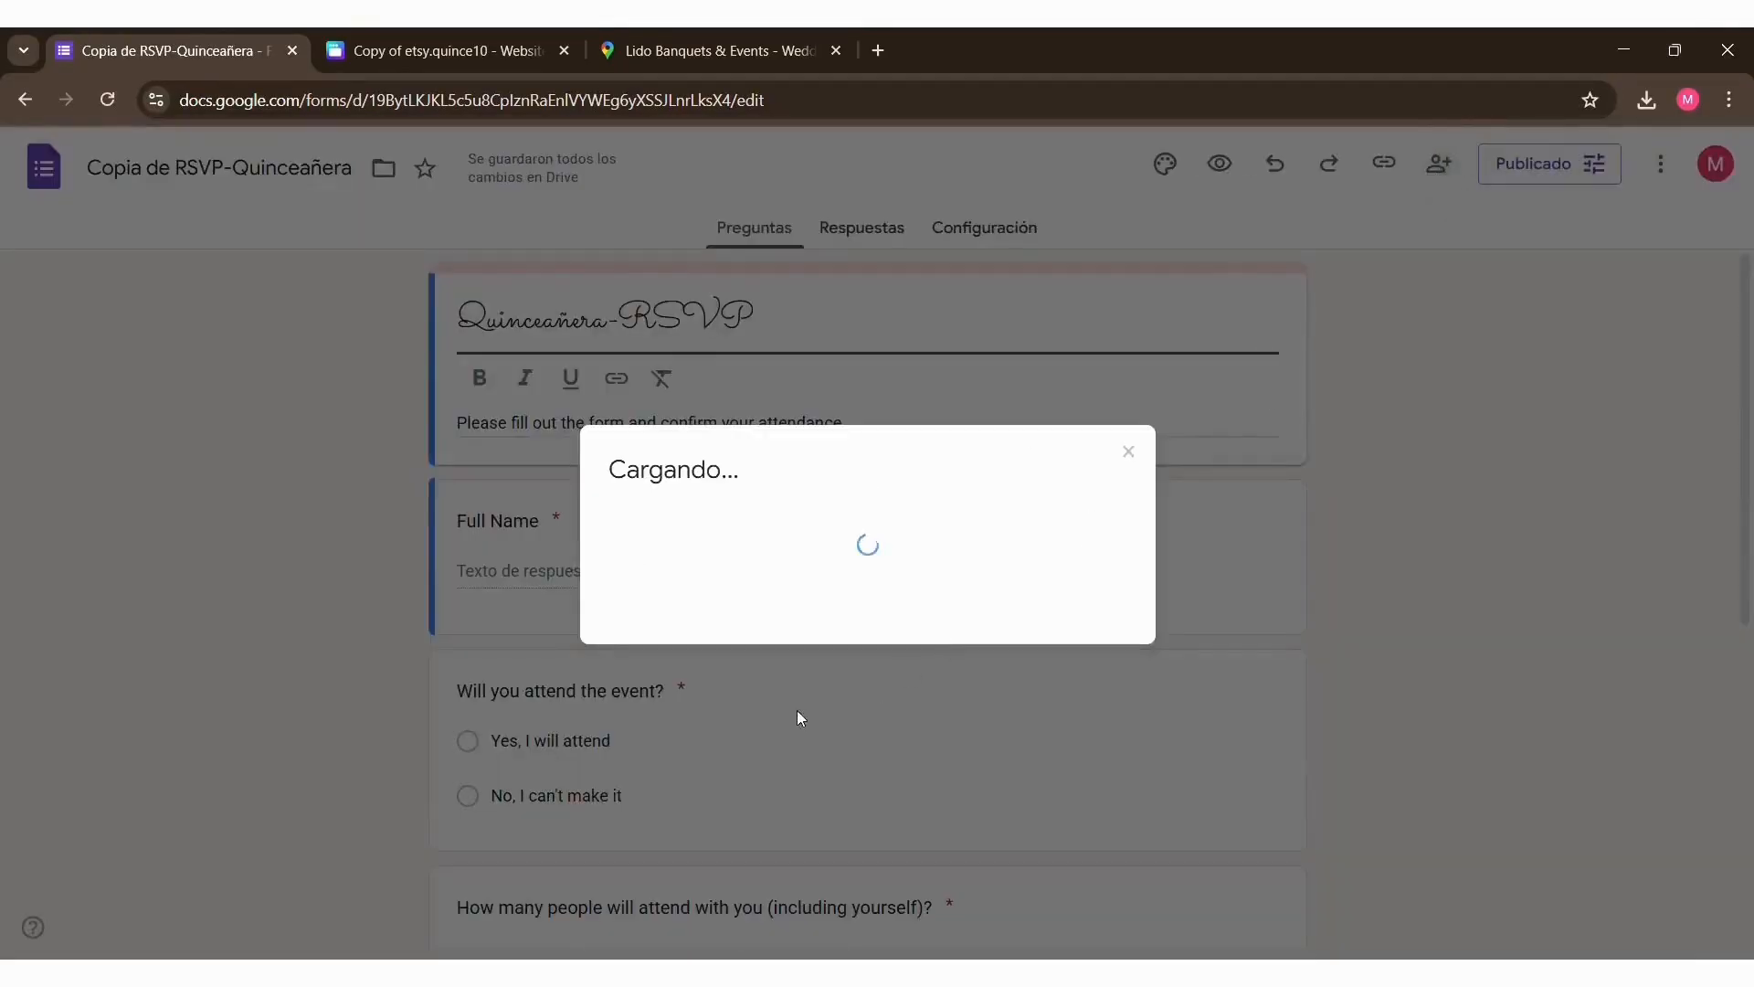
{"action": "left_click", "coordinate": [826, 617]}
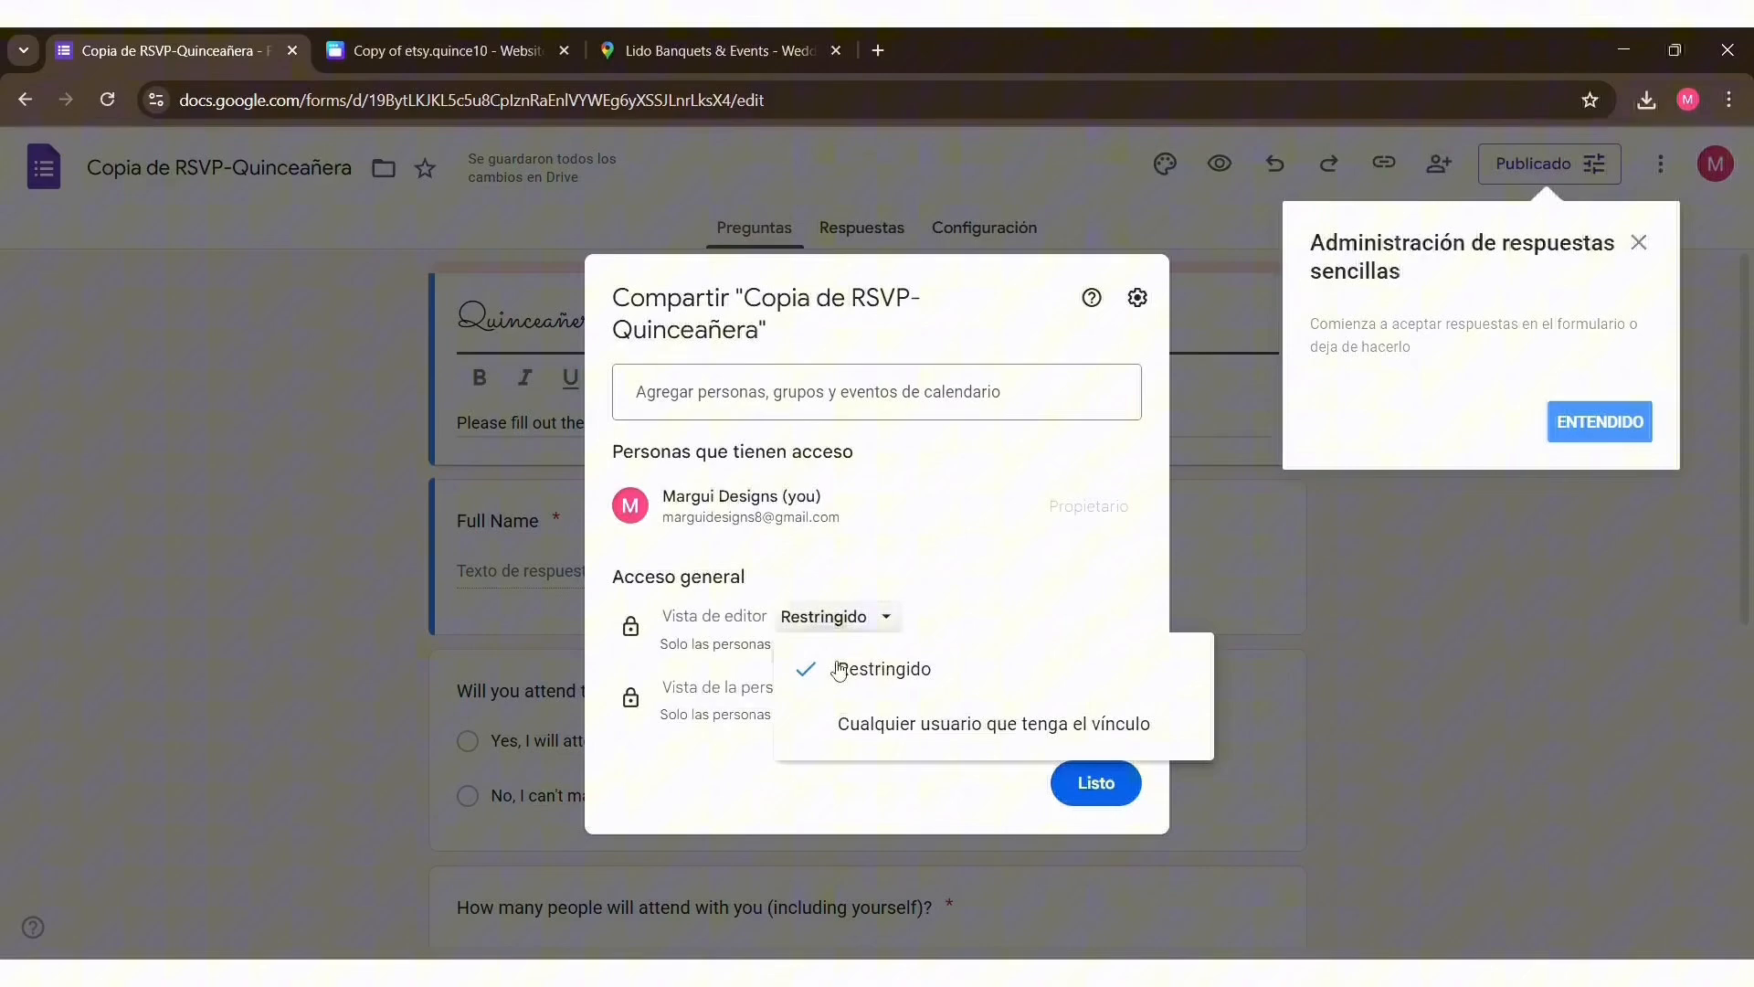
{"action": "left_click", "coordinate": [934, 731]}
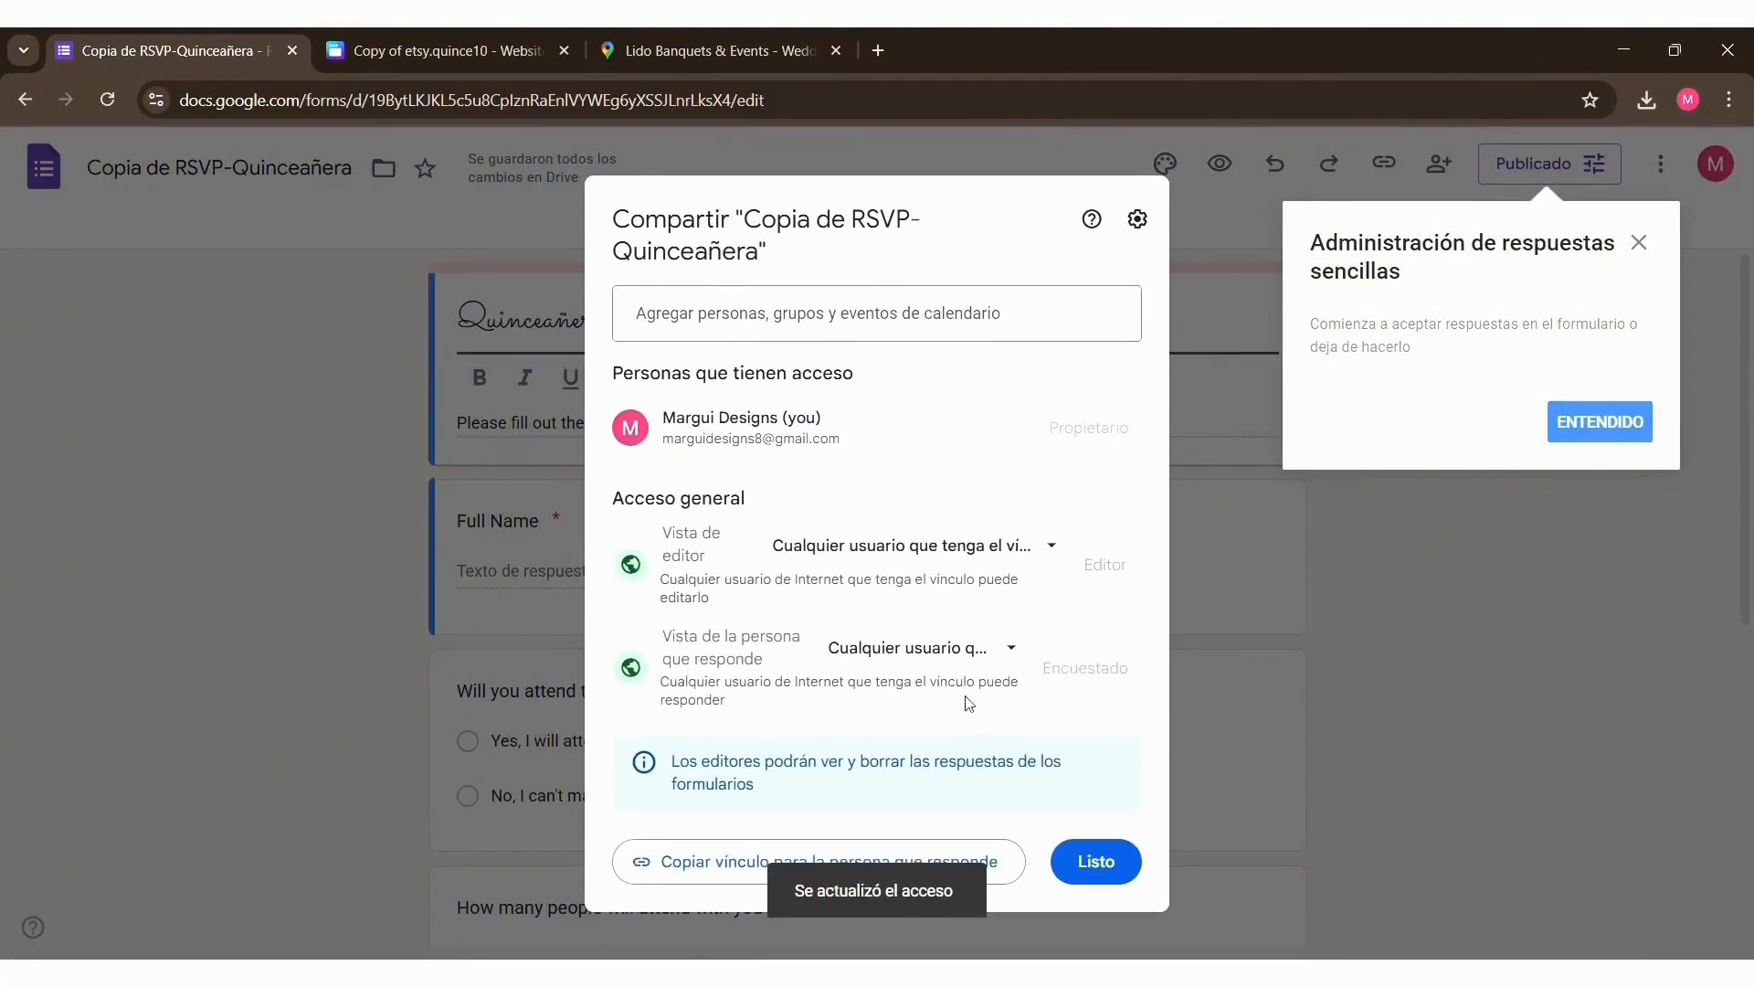
{"action": "left_click", "coordinate": [1614, 437]}
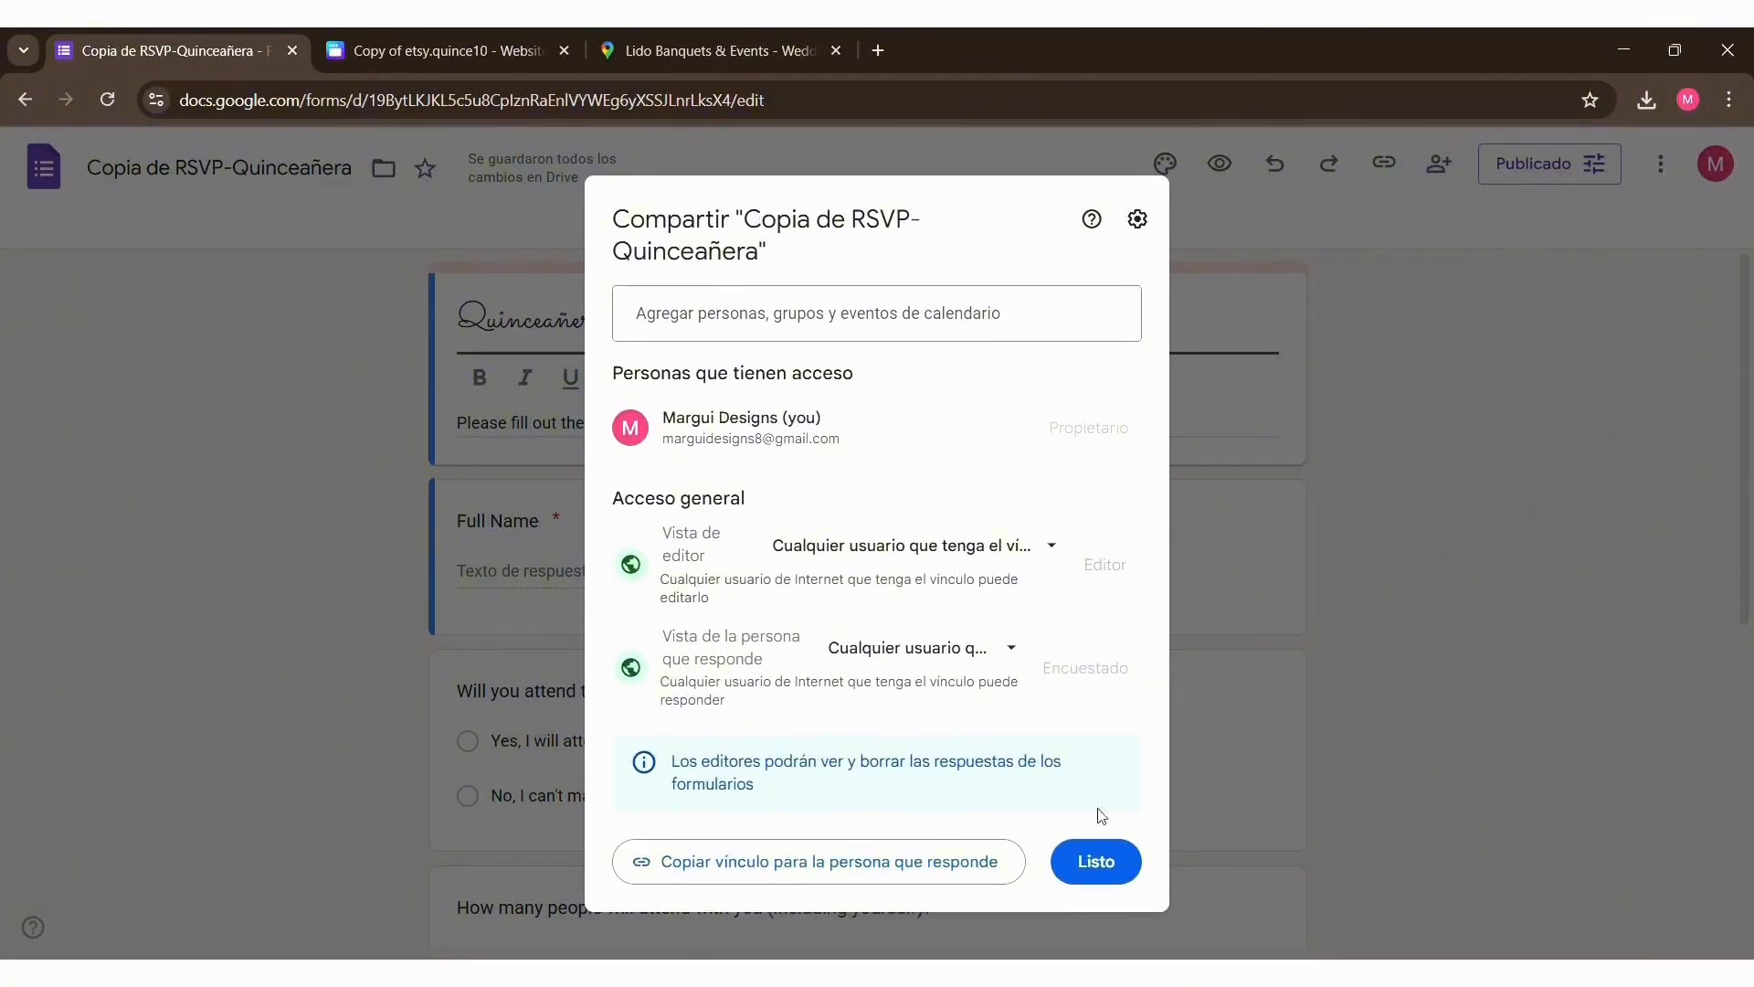
{"action": "left_click", "coordinate": [1099, 862]}
Step: Copy the published RSVP form's respondent link without shortening the URL and save the publishing options
{"action": "left_click", "coordinate": [1510, 179]}
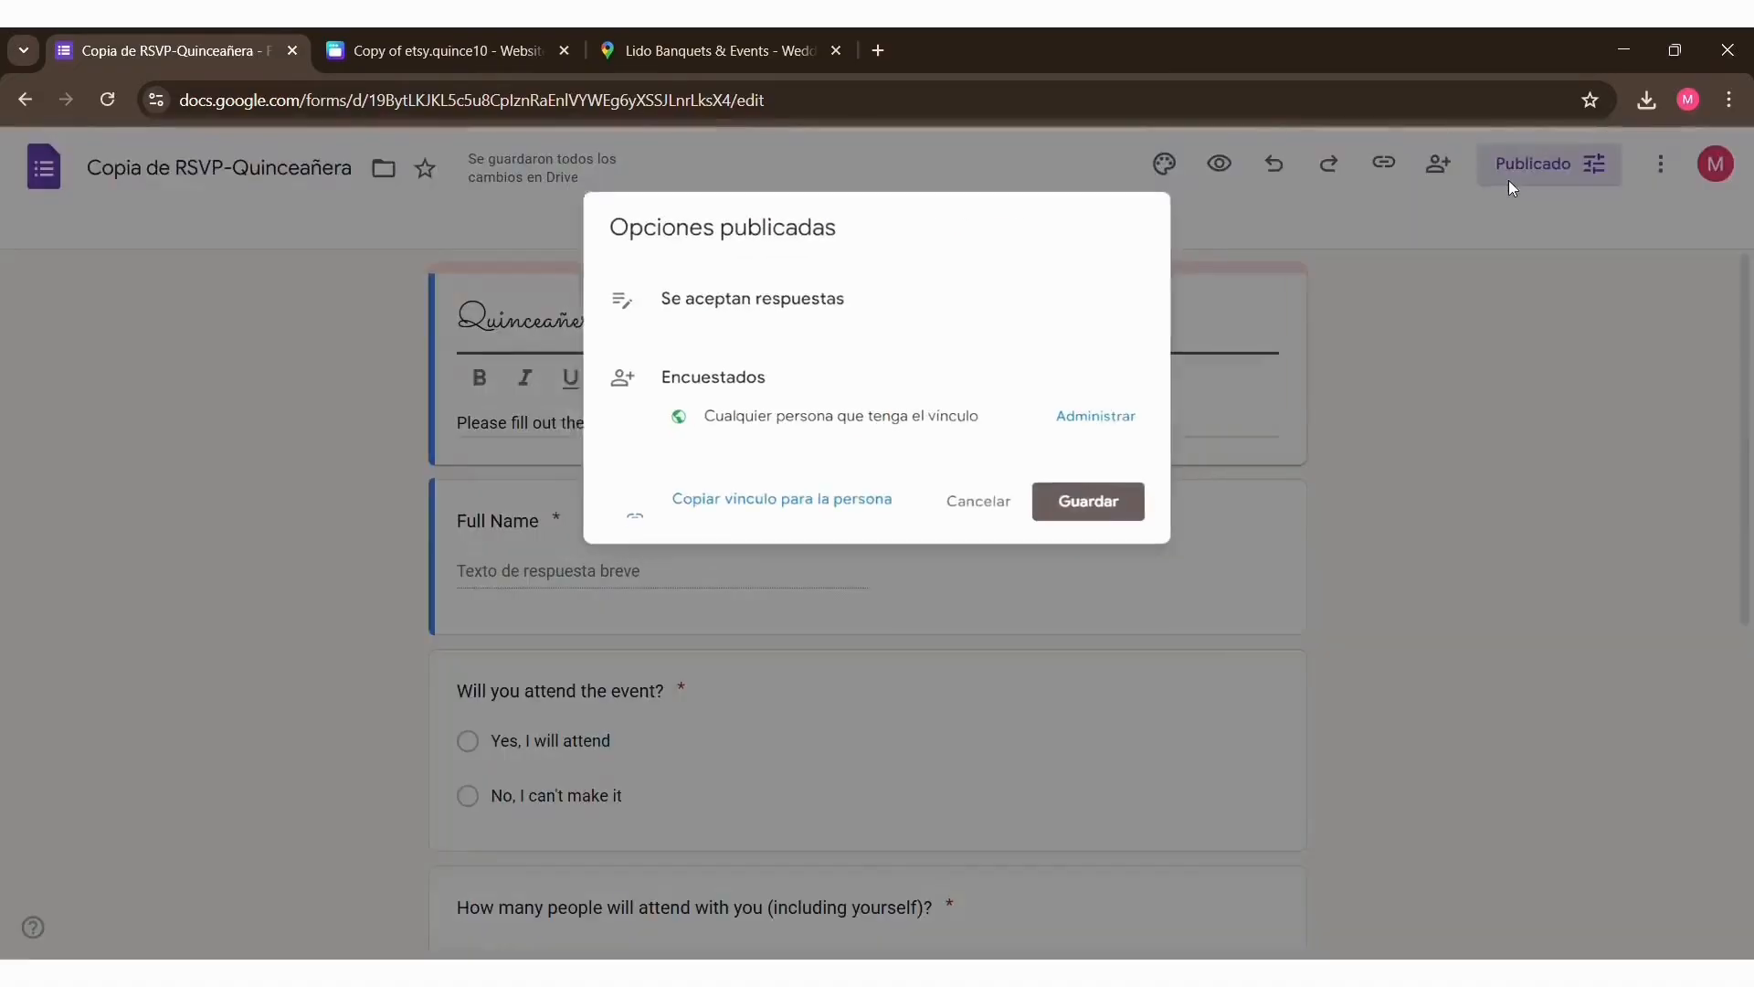
{"action": "left_click", "coordinate": [728, 519]}
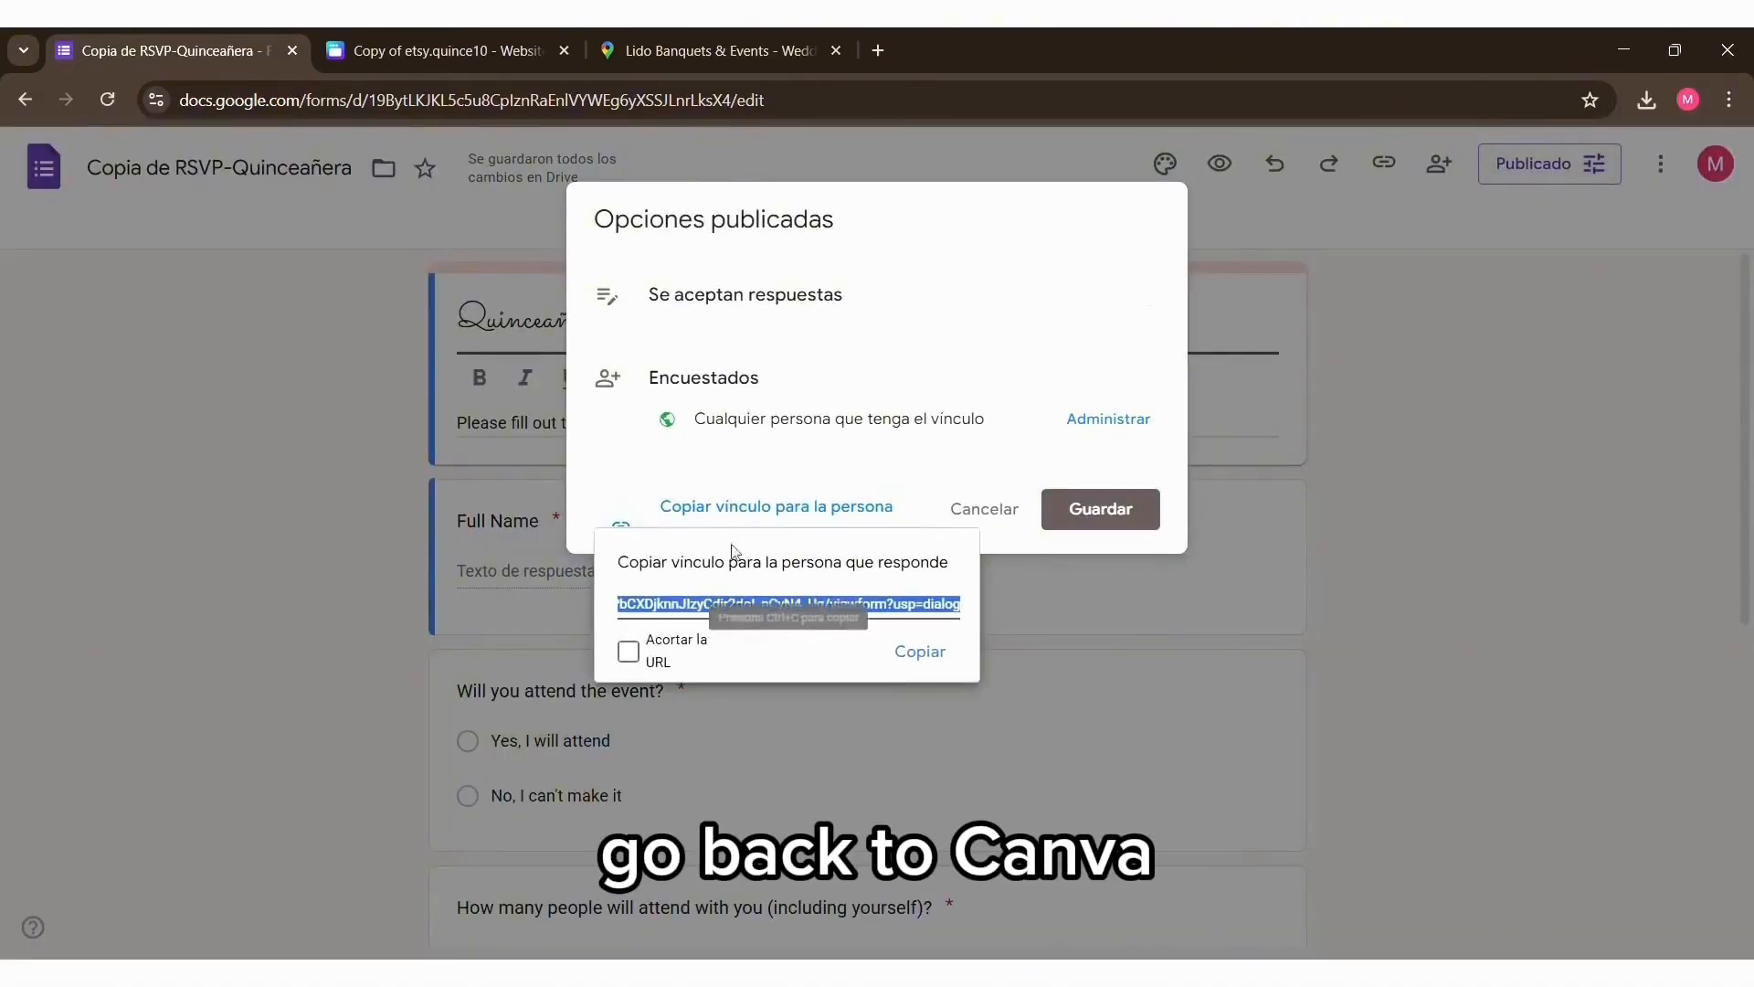
{"action": "left_click", "coordinate": [925, 656]}
{"action": "left_click", "coordinate": [1100, 510]}
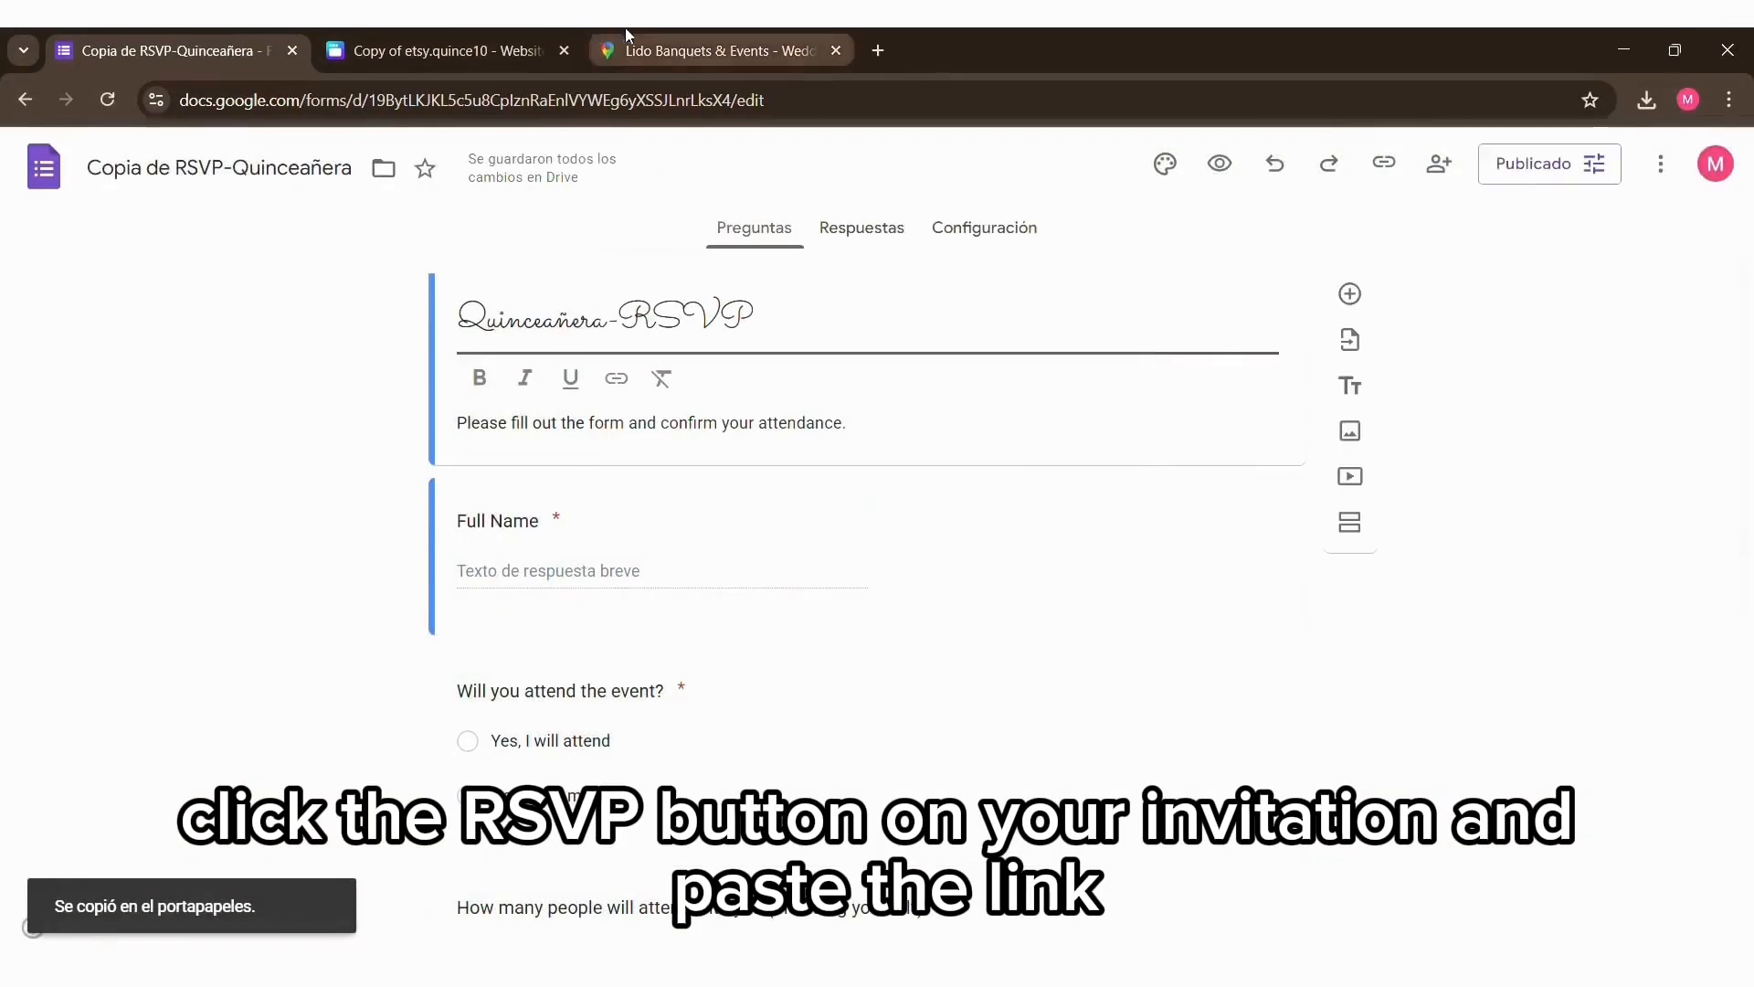
Step: Switch to the Canva invitation, replace the RSVP button text's link with the copied form link and remove the text's underline
{"action": "left_click", "coordinate": [444, 37]}
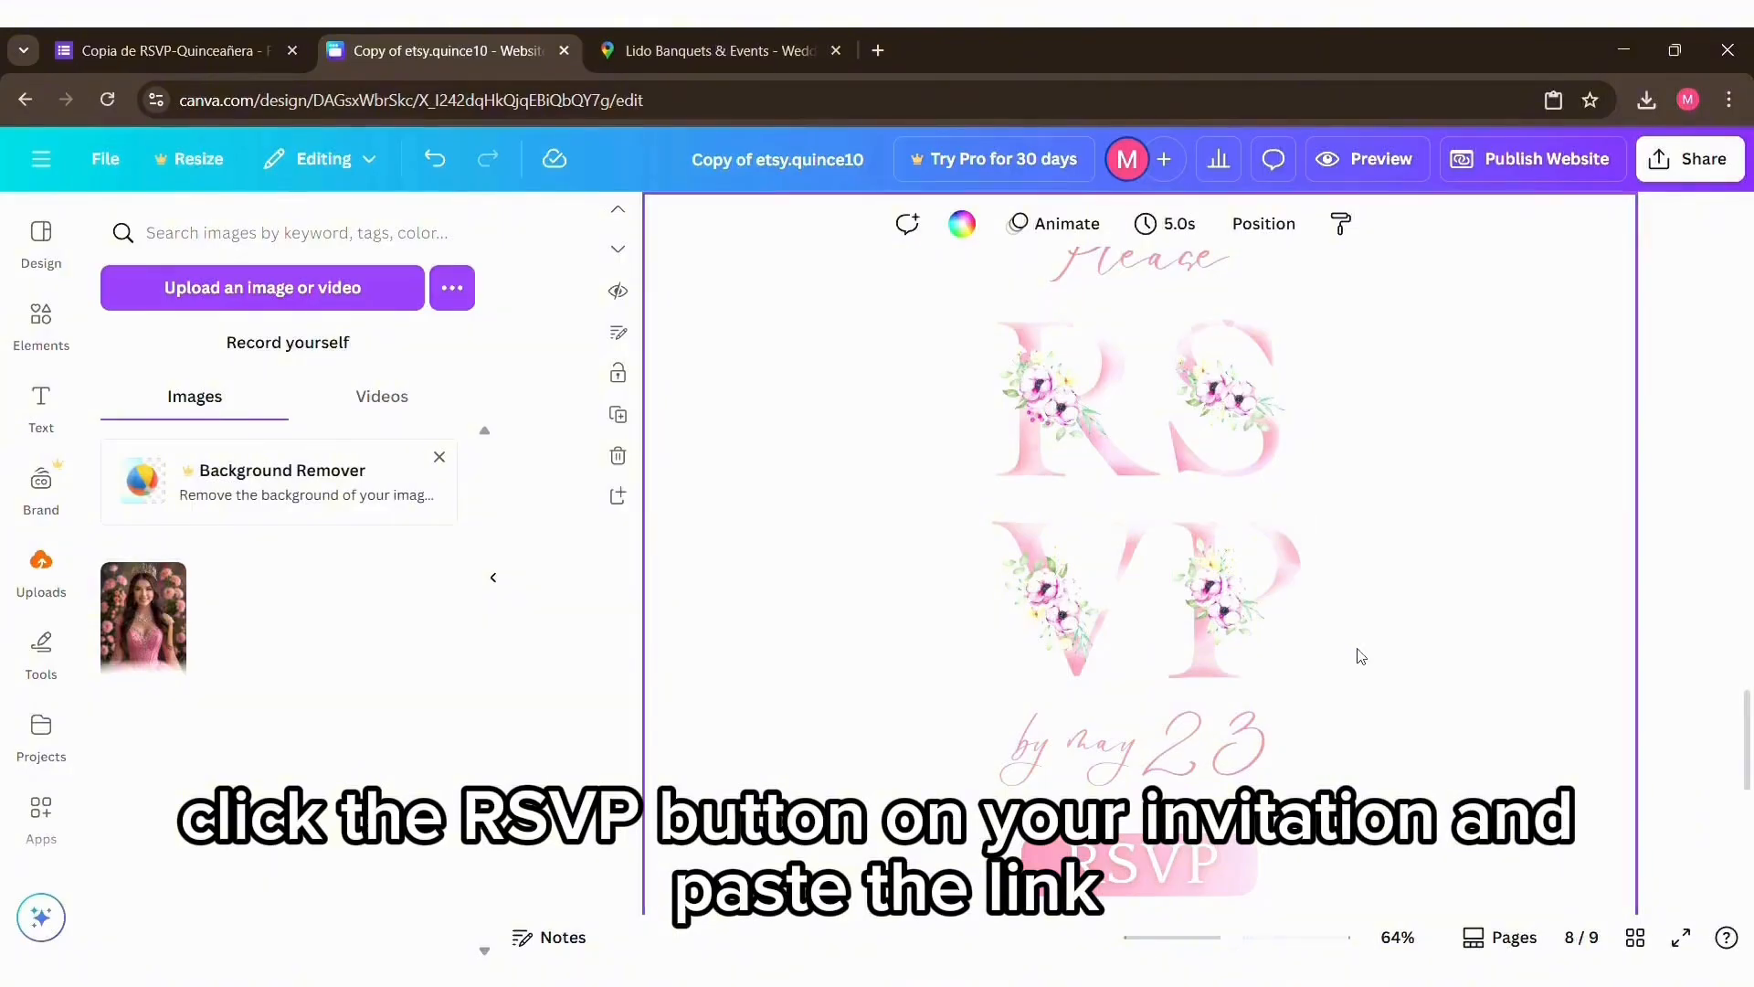
{"action": "scroll", "coordinate": [1361, 656], "scroll_direction": "down", "scroll_amount": 2}
{"action": "scroll", "coordinate": [1360, 656], "scroll_direction": "down", "scroll_amount": 1}
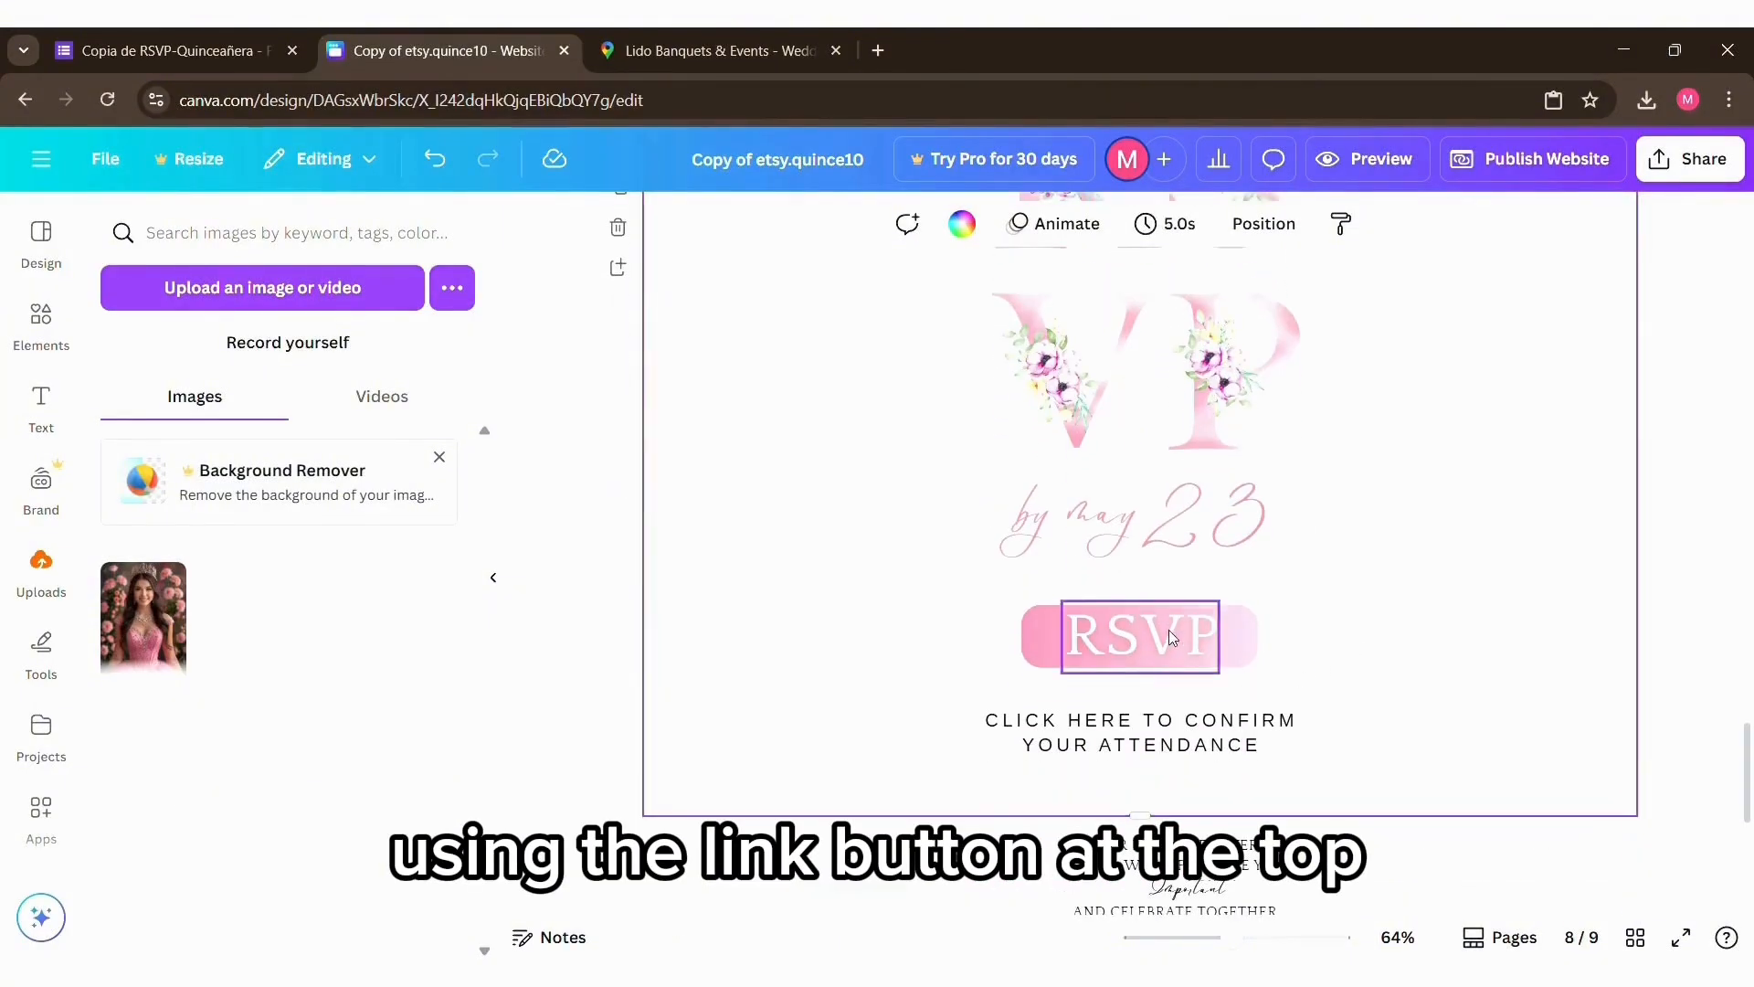
{"action": "left_click", "coordinate": [1170, 629]}
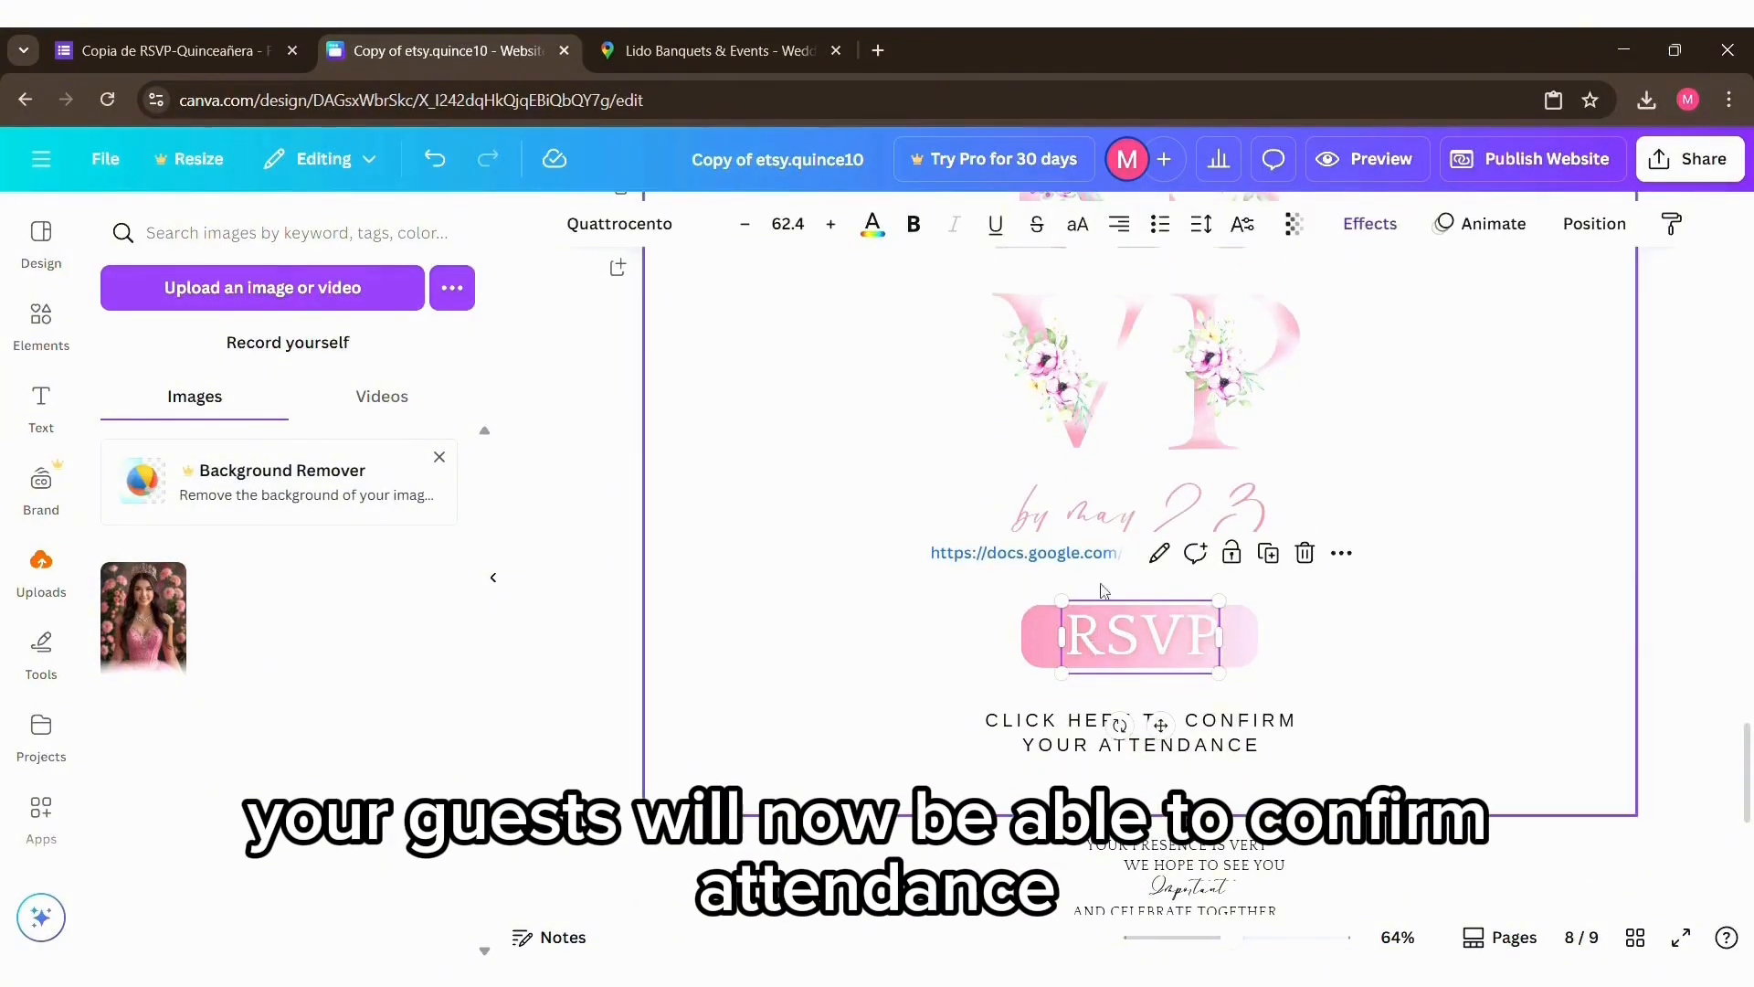
{"action": "left_click", "coordinate": [1158, 553]}
{"action": "triple_click", "coordinate": [1240, 745]}
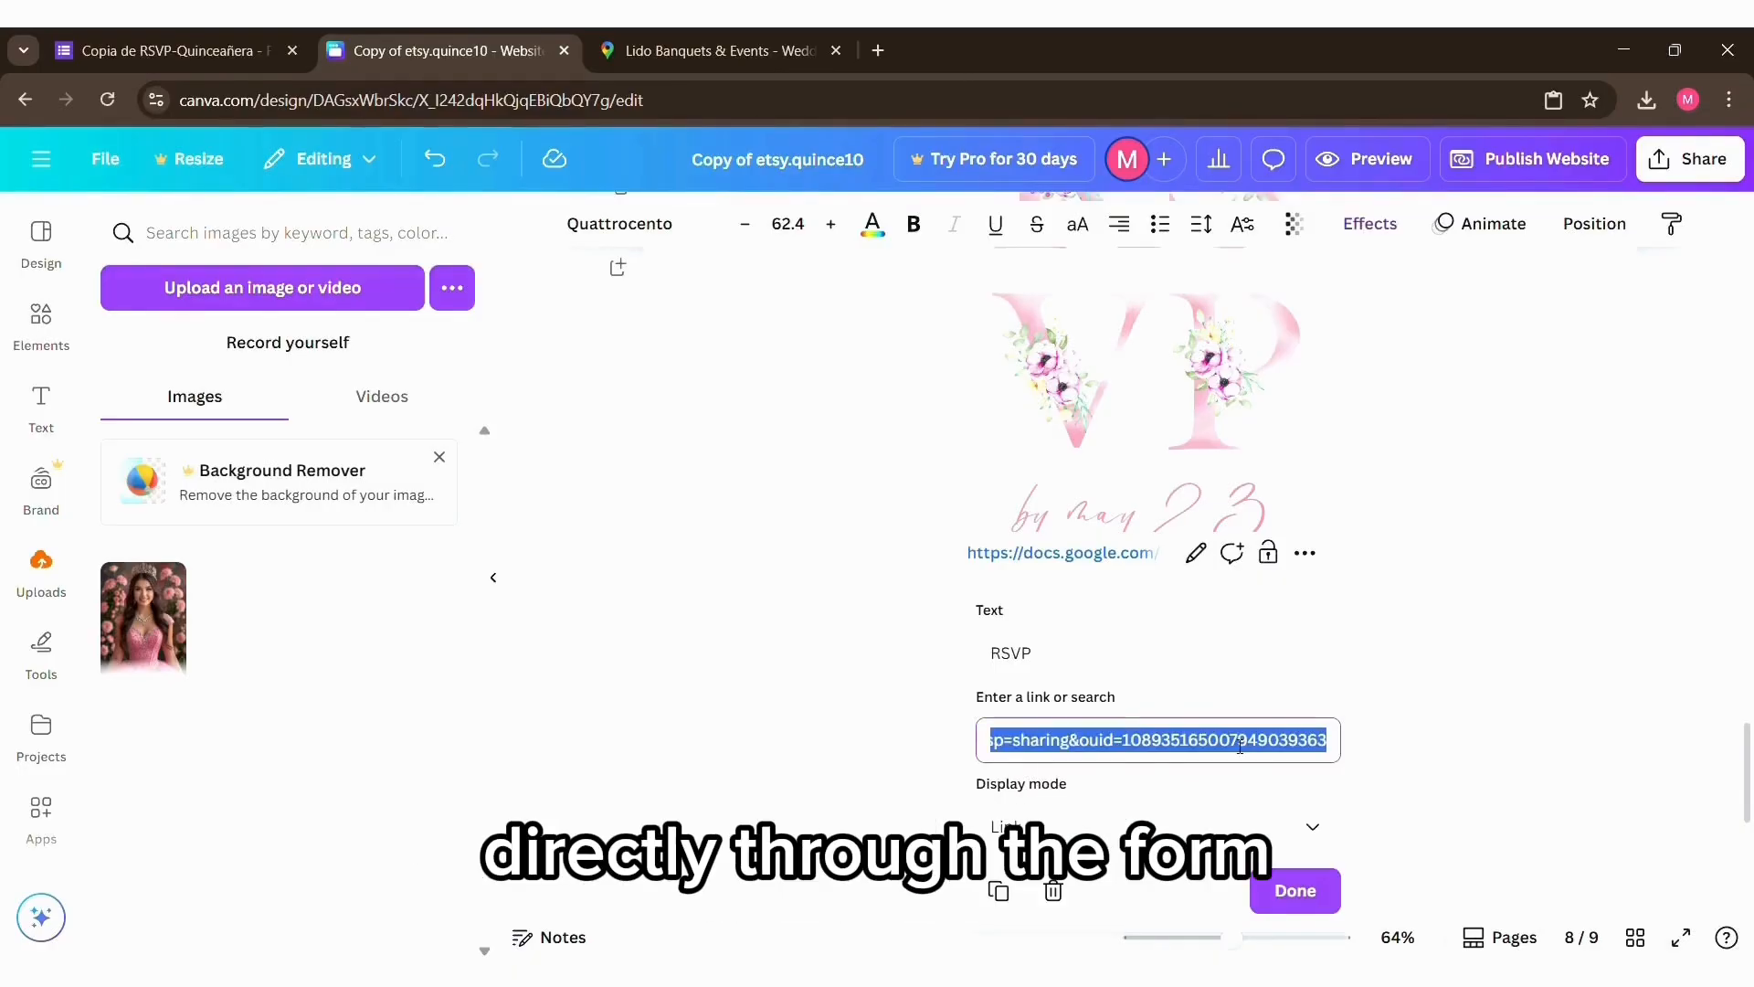
{"action": "key", "text": "BackSpace"}
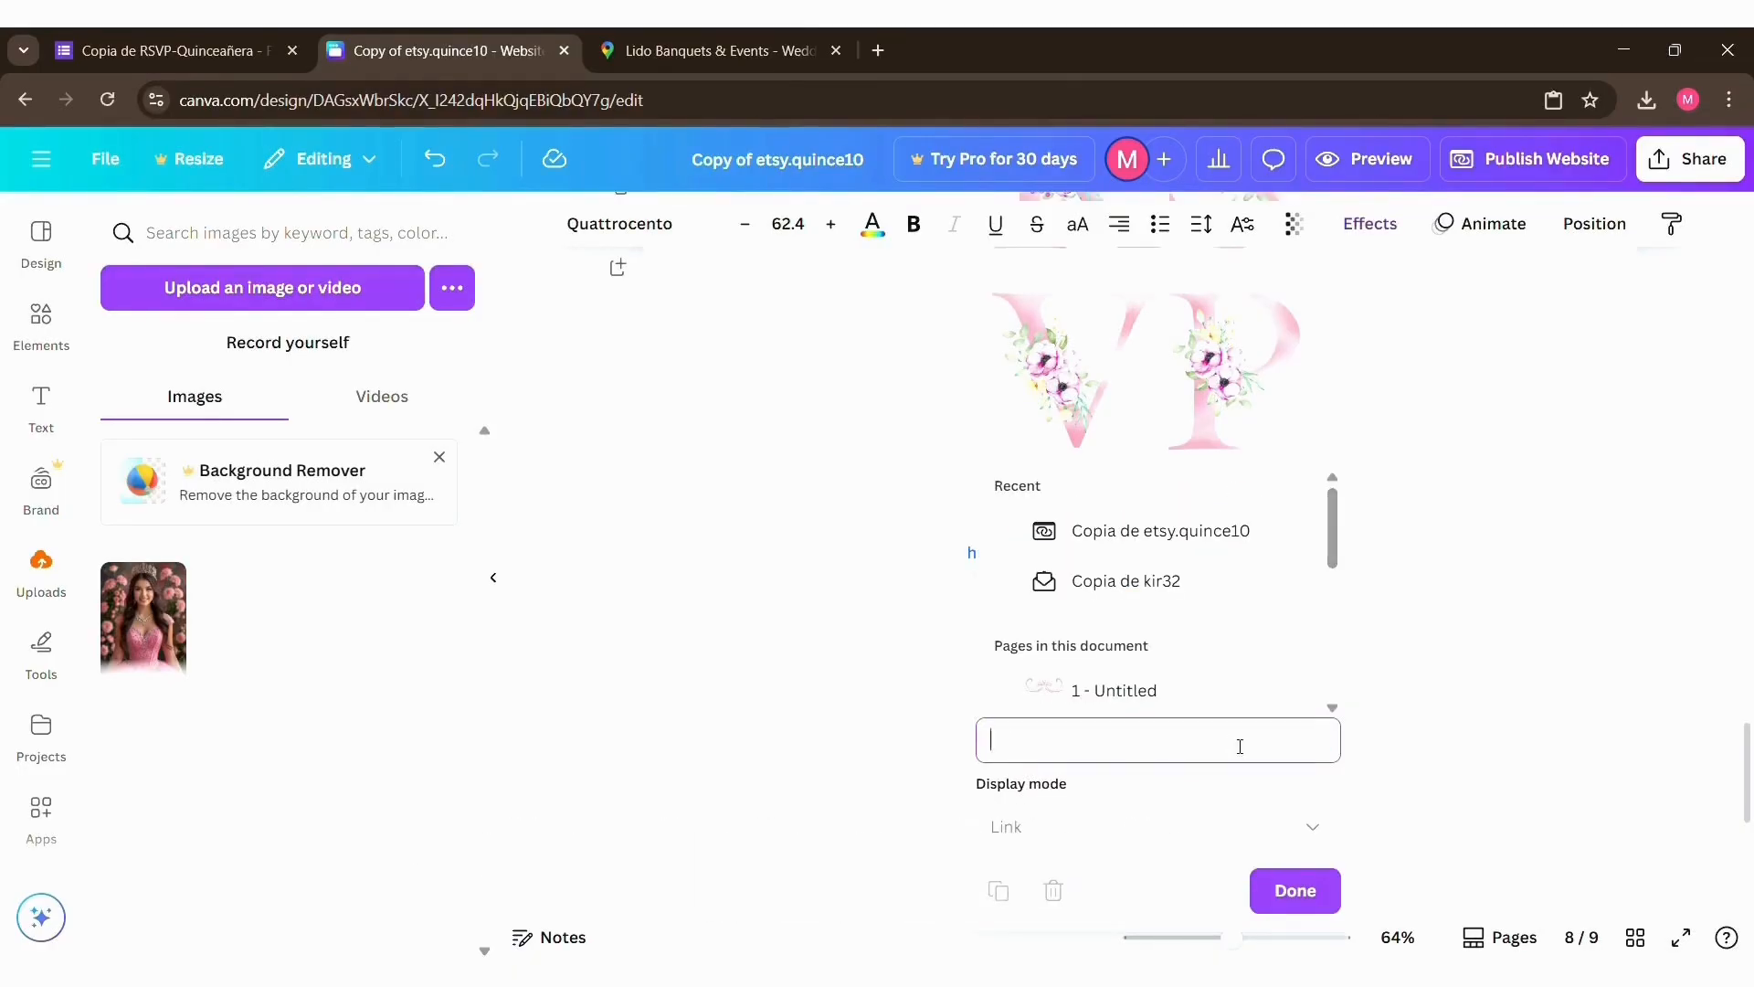
{"action": "key", "text": "ctrl+v"}
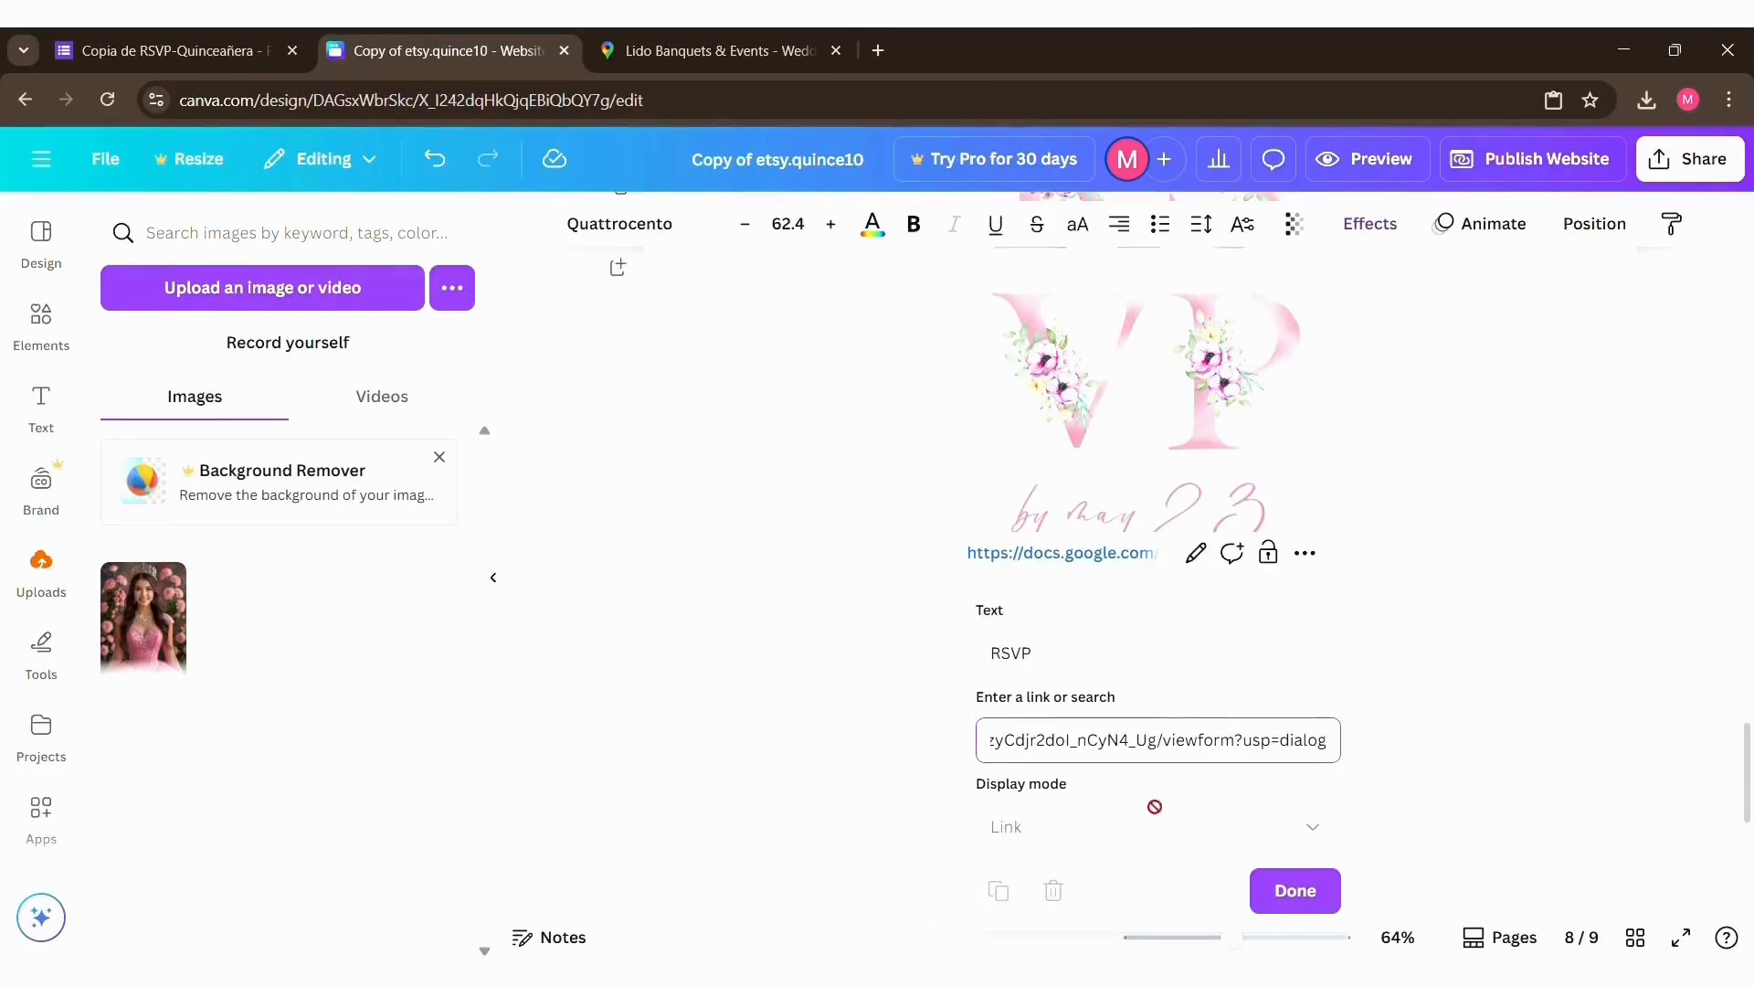
{"action": "left_click", "coordinate": [1288, 892]}
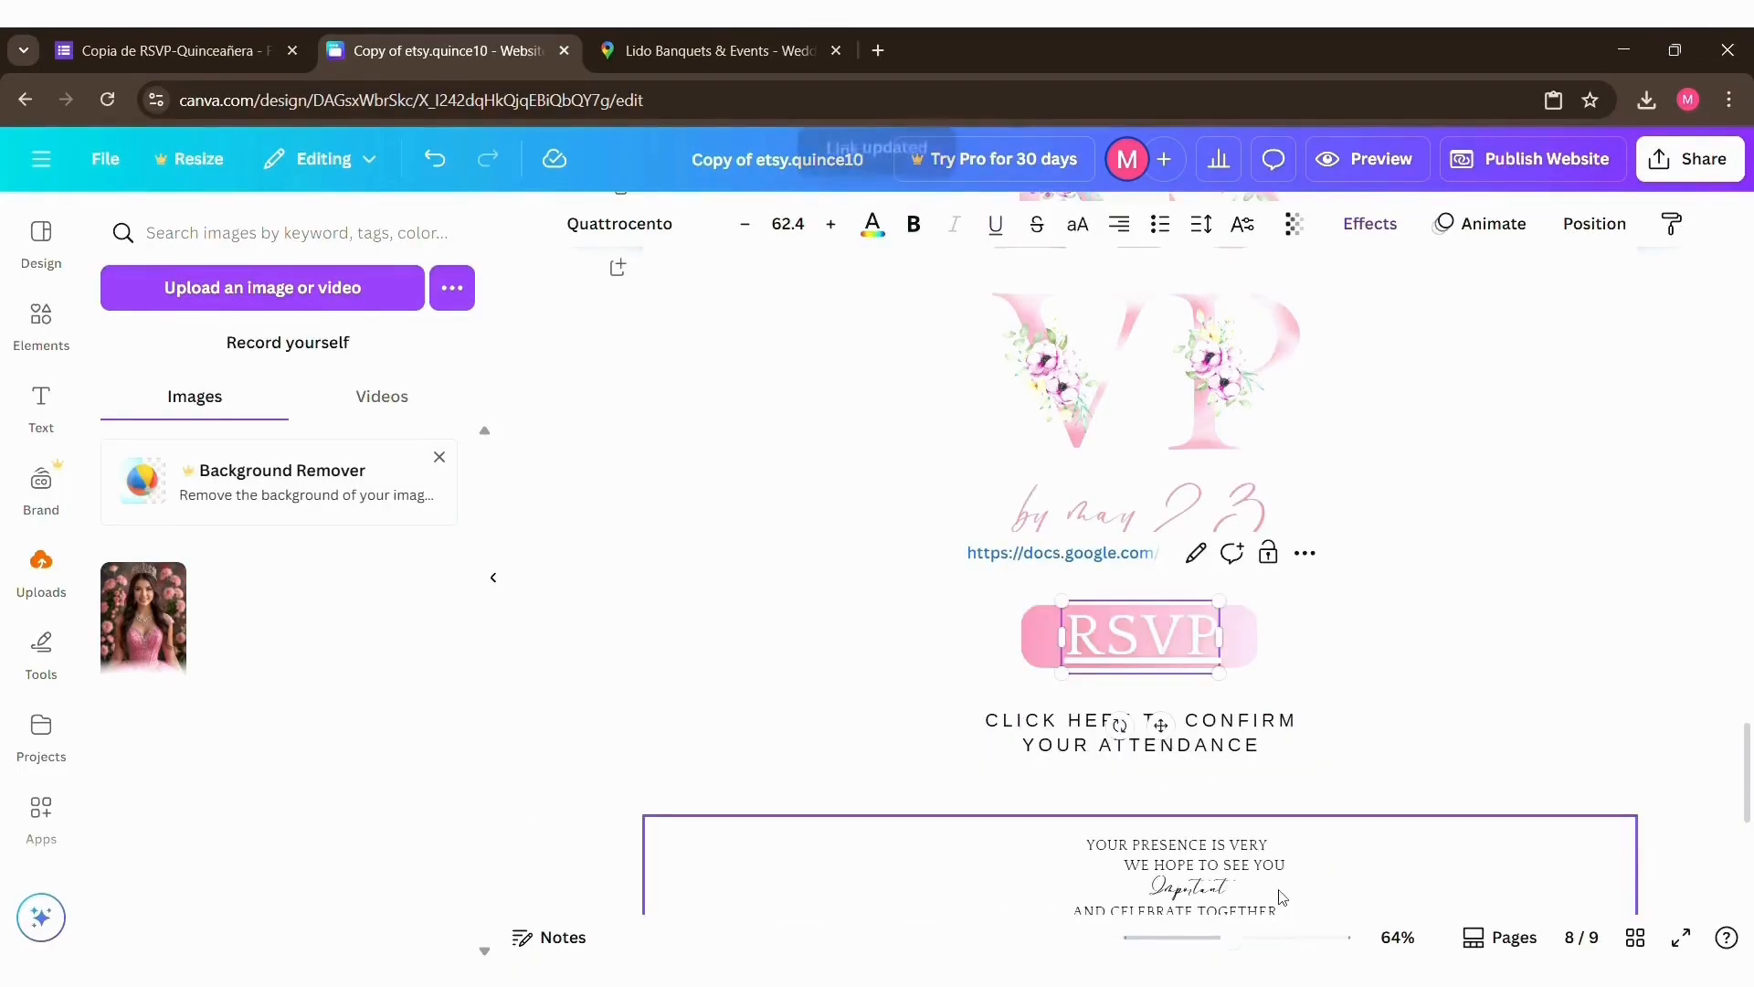
{"action": "left_click", "coordinate": [997, 225]}
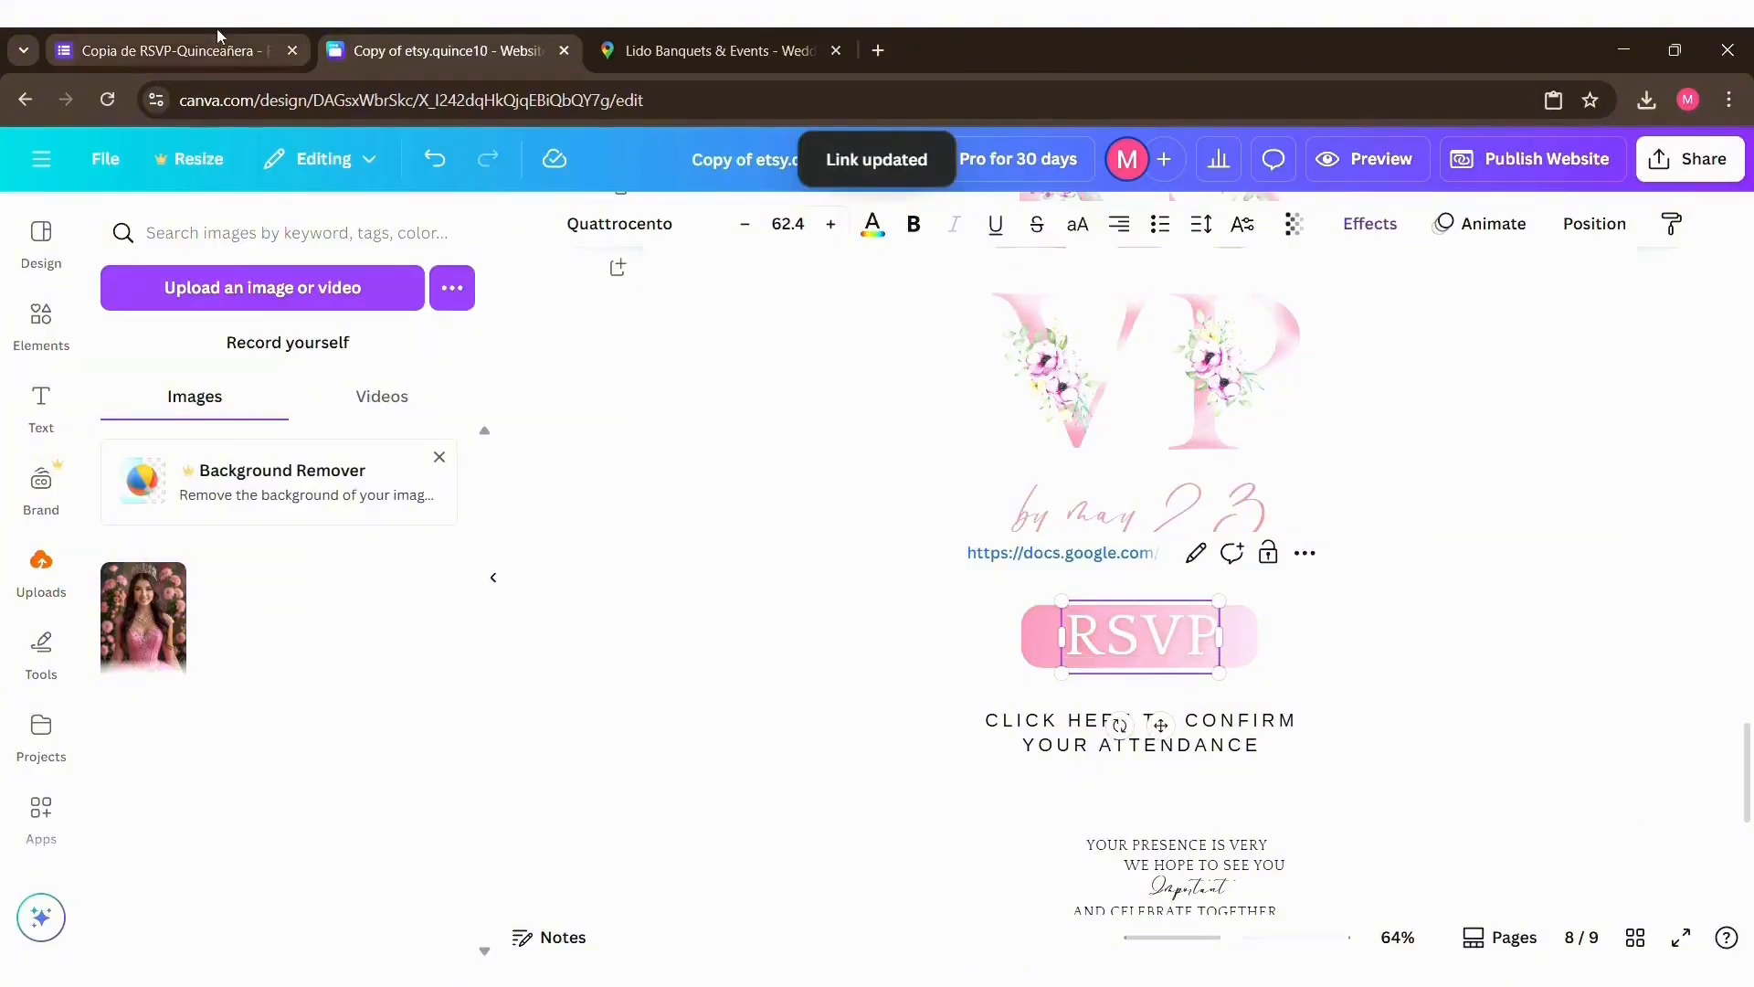
{"action": "left_click", "coordinate": [892, 666]}
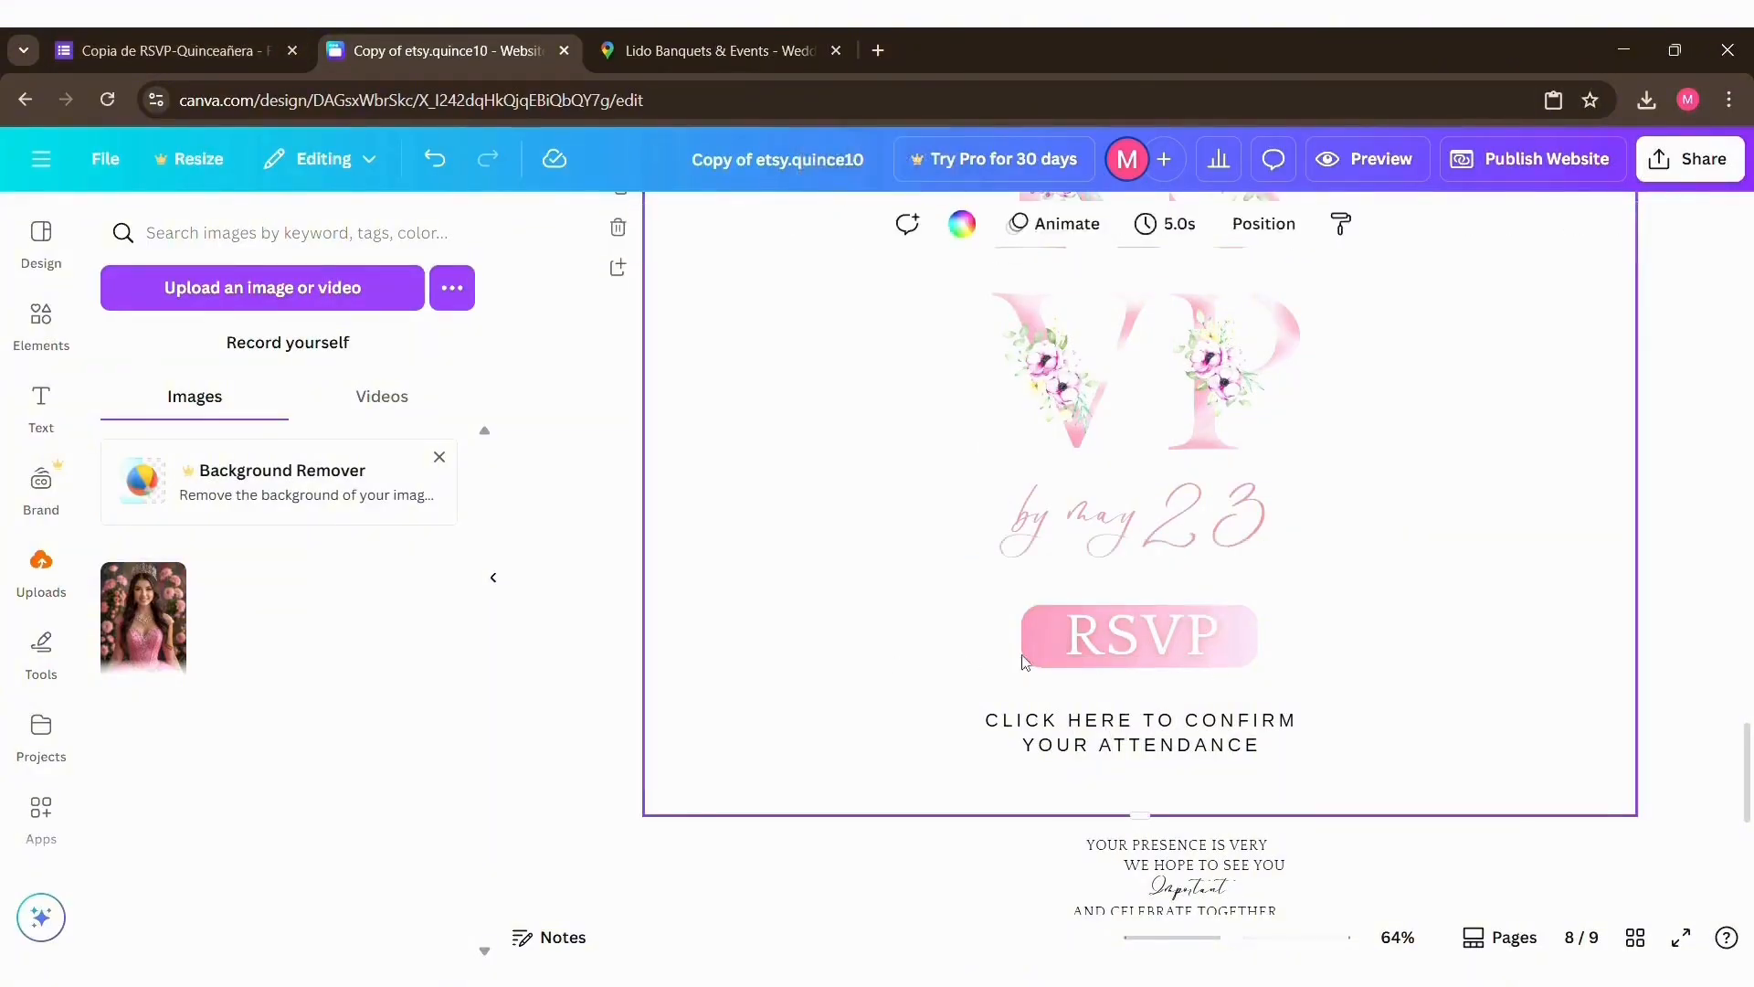
Step: Return to Google Forms and replace "Quinceañera" in the form's title with the celebrant's first name, keeping "-RSVP"
{"action": "left_click", "coordinate": [165, 50]}
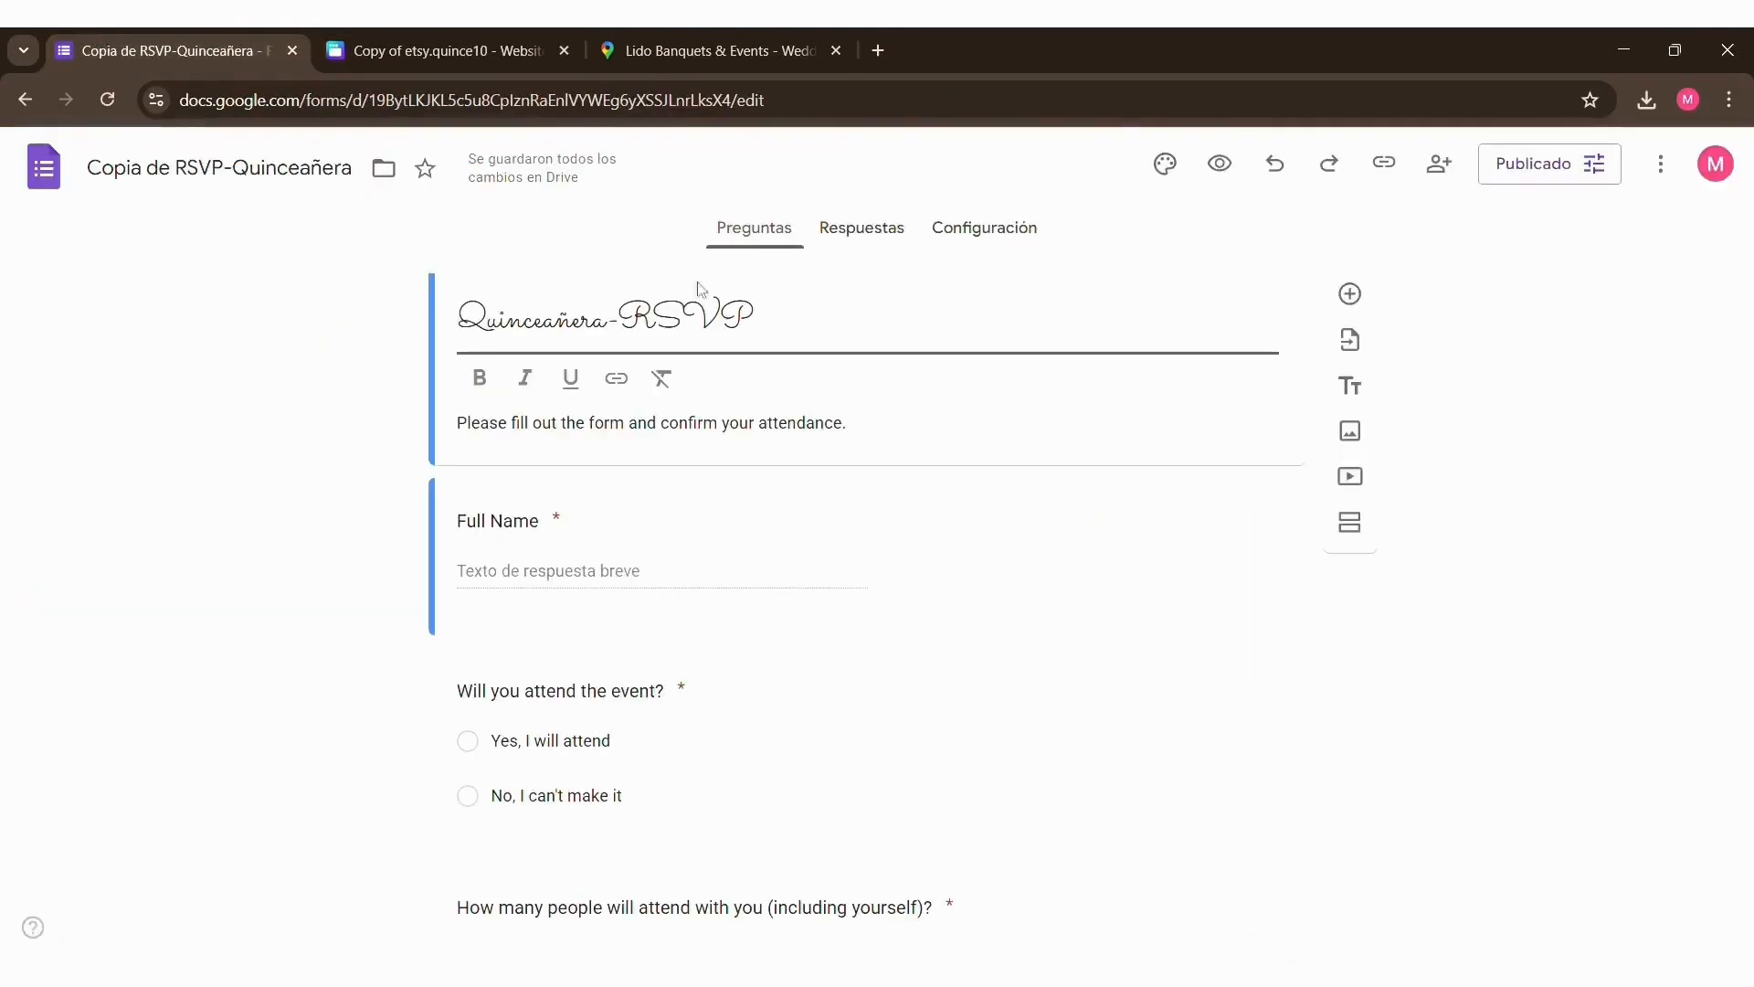
{"action": "left_click", "coordinate": [458, 312]}
{"action": "double_click", "coordinate": [539, 319]}
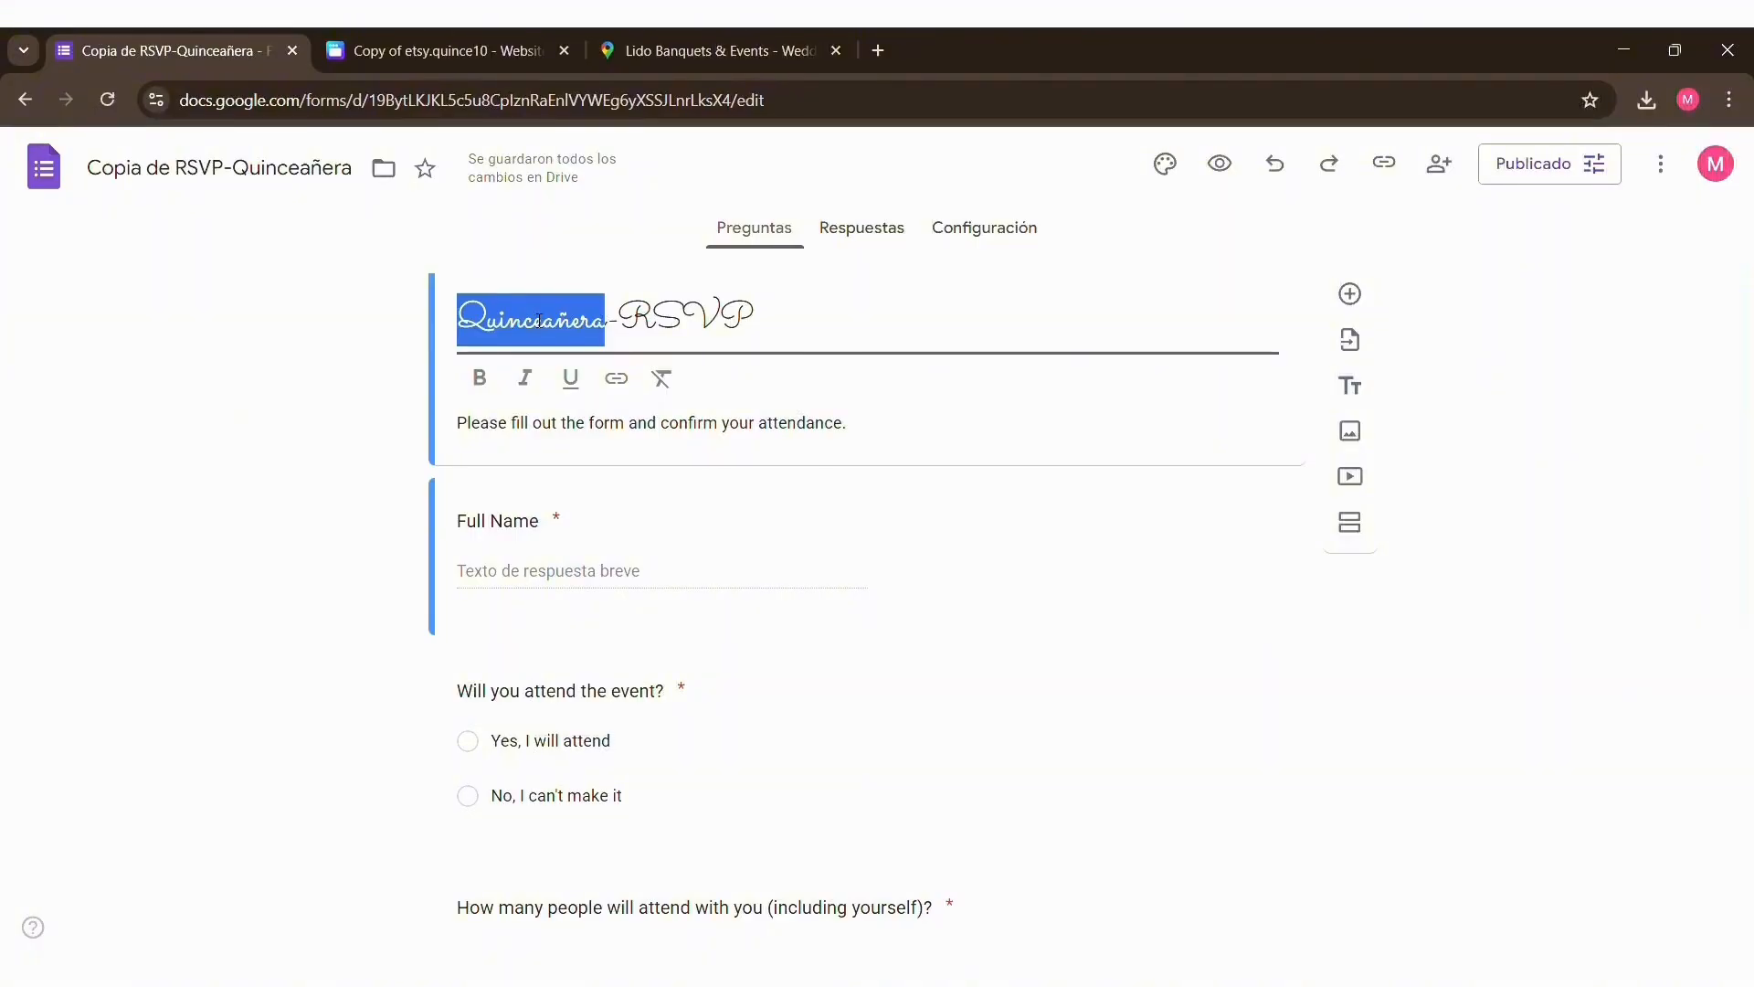
{"action": "type", "text": "Mariam"}
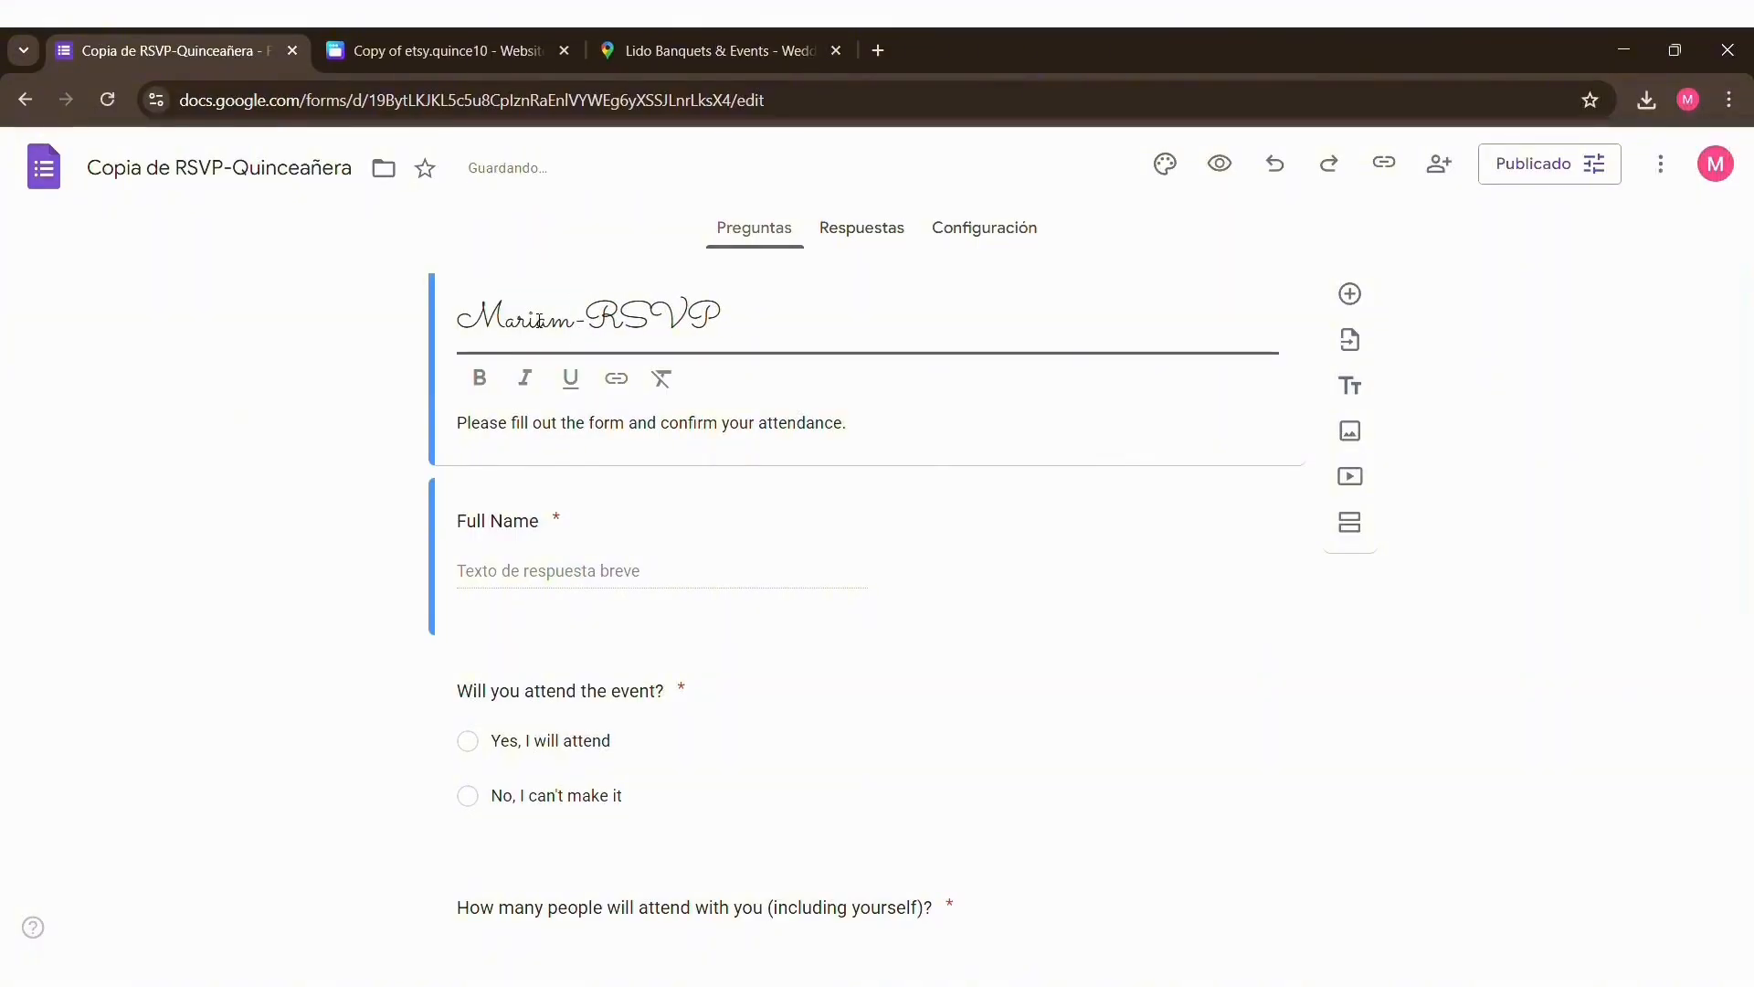
{"action": "left_click", "coordinate": [1597, 512]}
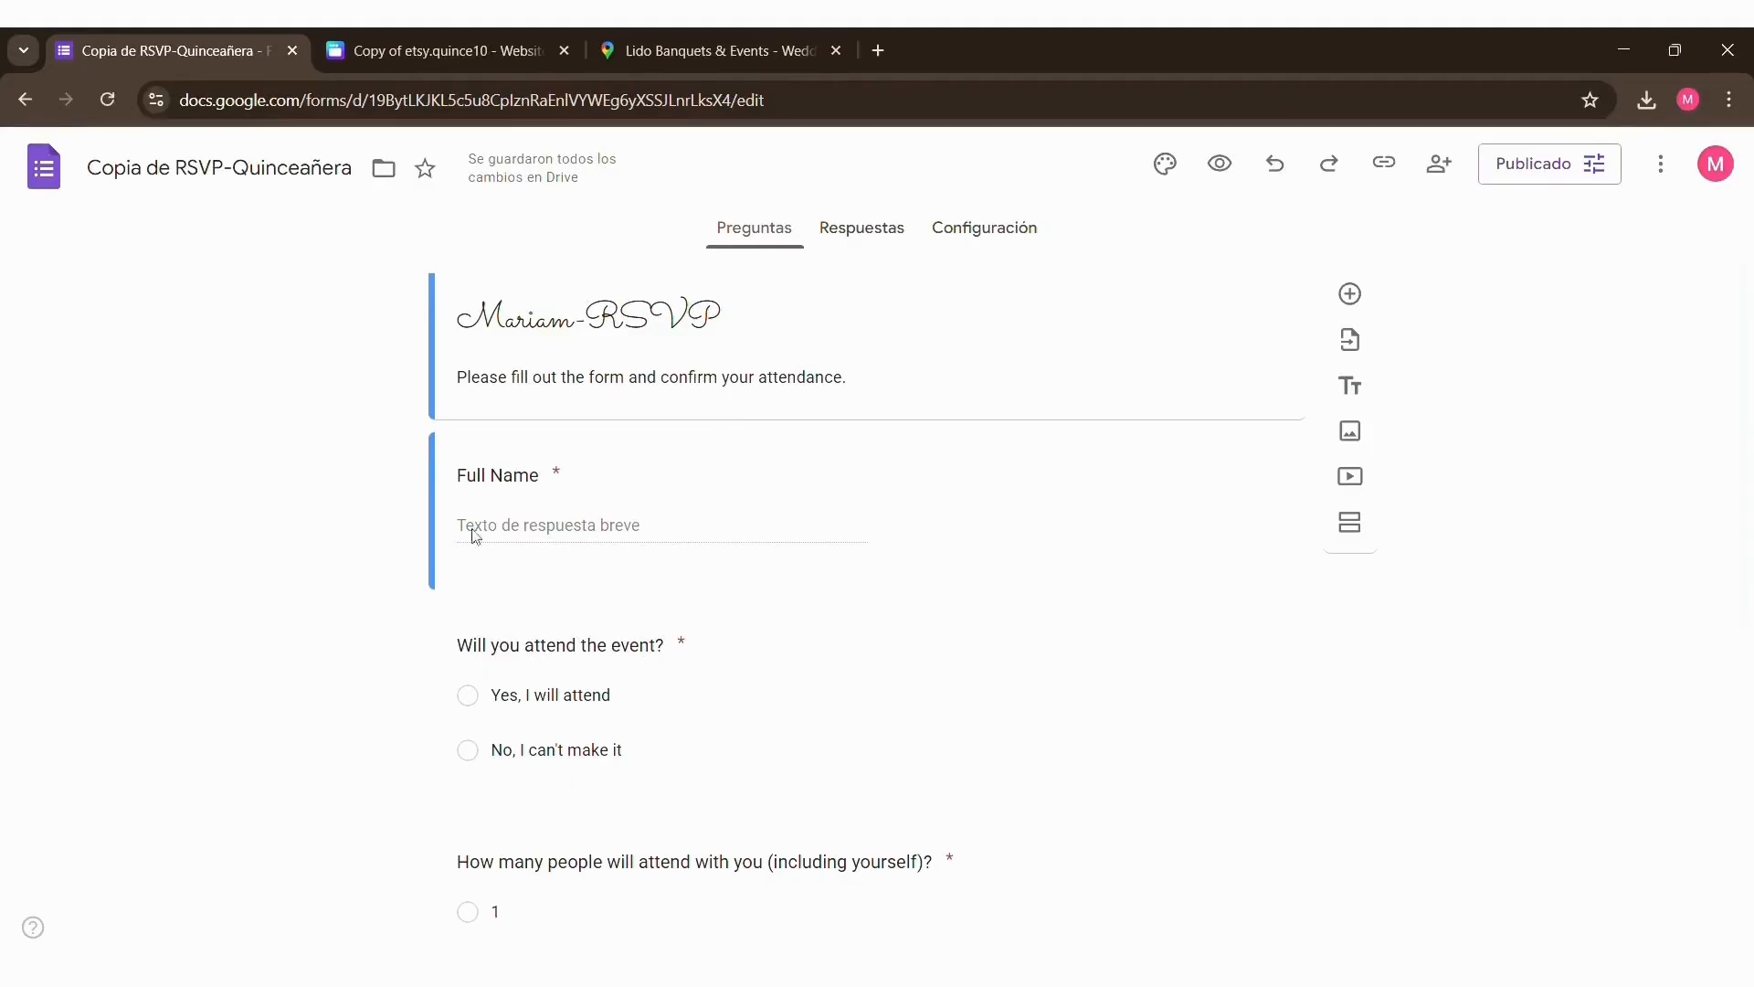
Step: Look through the form's questions on full name, attendance and number of people attending, including their answer options
{"action": "scroll", "coordinate": [511, 501], "scroll_direction": "down", "scroll_amount": 2}
{"action": "scroll", "coordinate": [515, 393], "scroll_direction": "up", "scroll_amount": 1}
{"action": "left_click", "coordinate": [523, 360]}
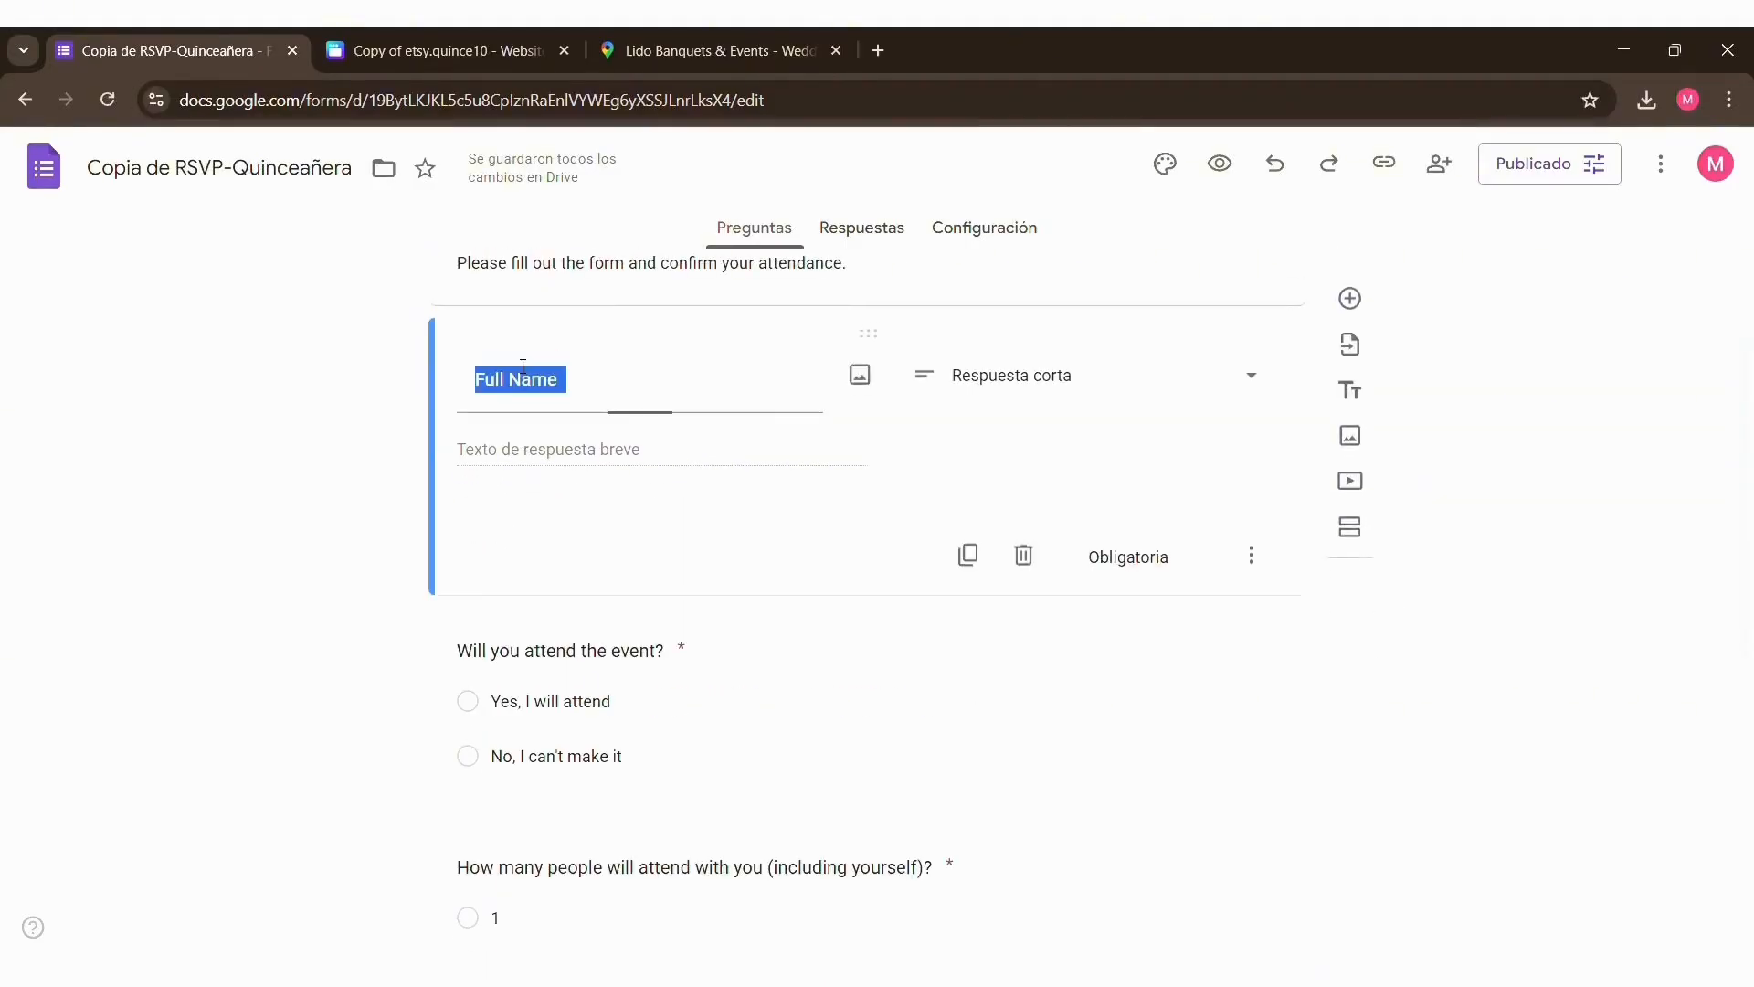
{"action": "left_click", "coordinate": [585, 706]}
{"action": "scroll", "coordinate": [578, 722], "scroll_direction": "down", "scroll_amount": 3}
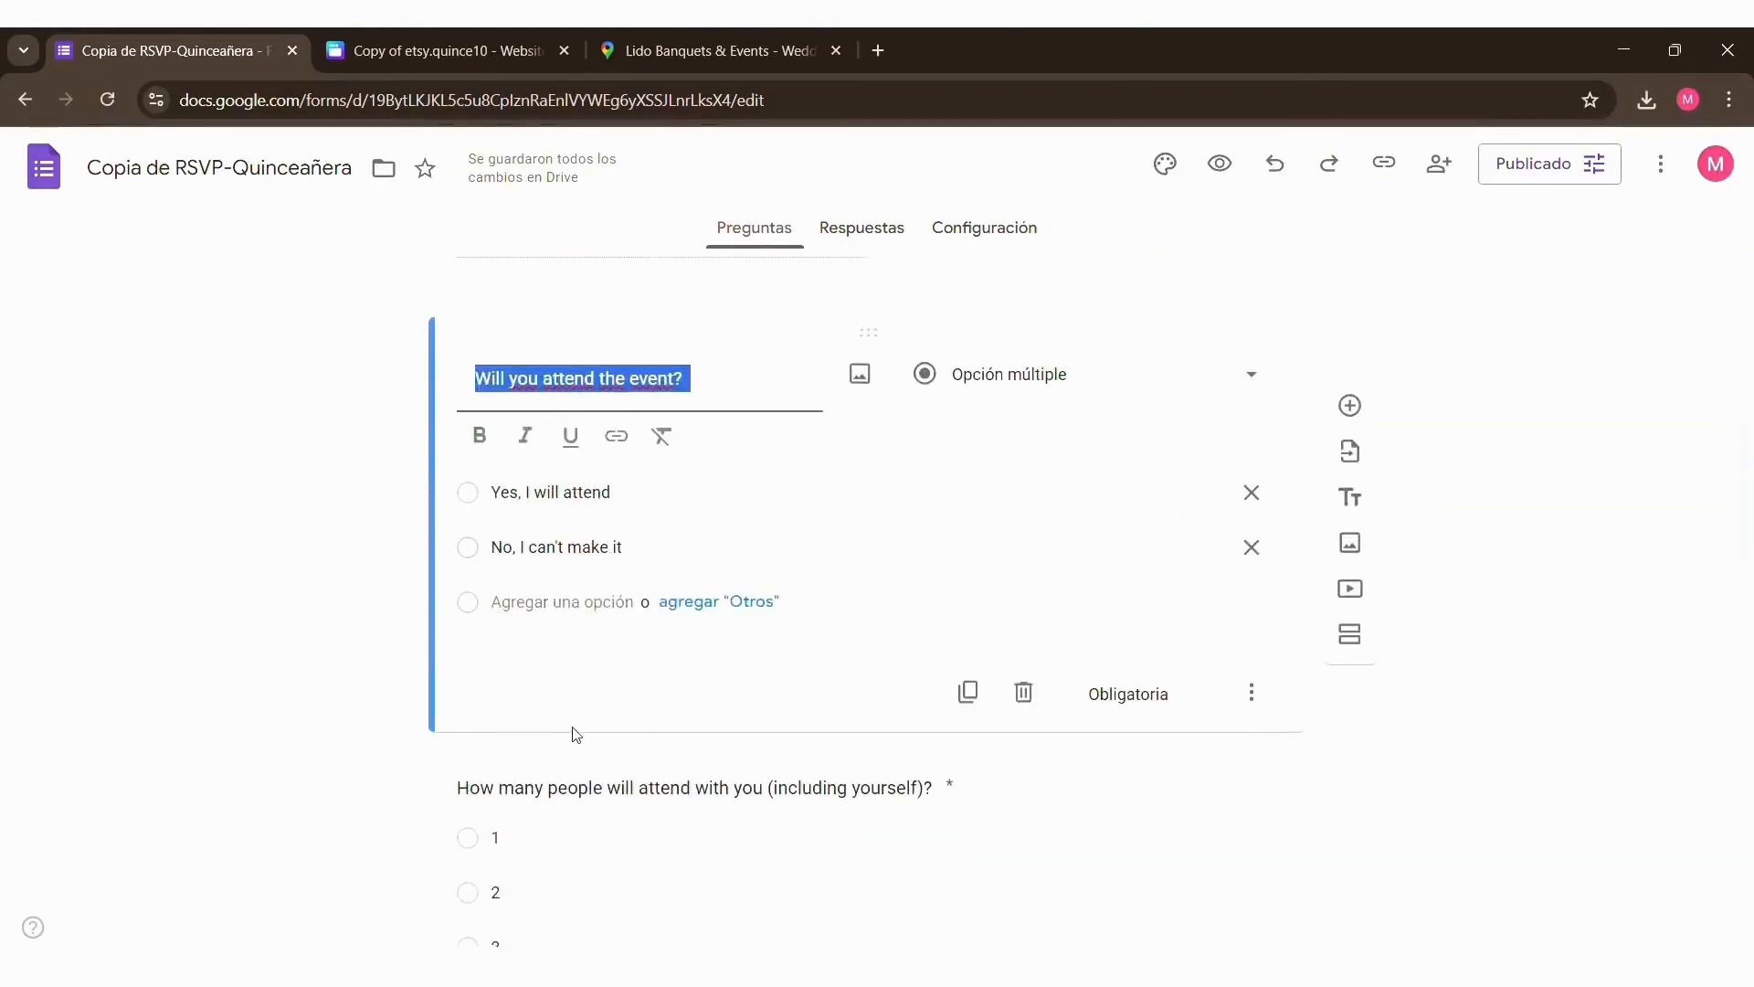
{"action": "left_click", "coordinate": [583, 678]}
{"action": "scroll", "coordinate": [581, 690], "scroll_direction": "down", "scroll_amount": 3}
{"action": "scroll", "coordinate": [581, 689], "scroll_direction": "up", "scroll_amount": 6}
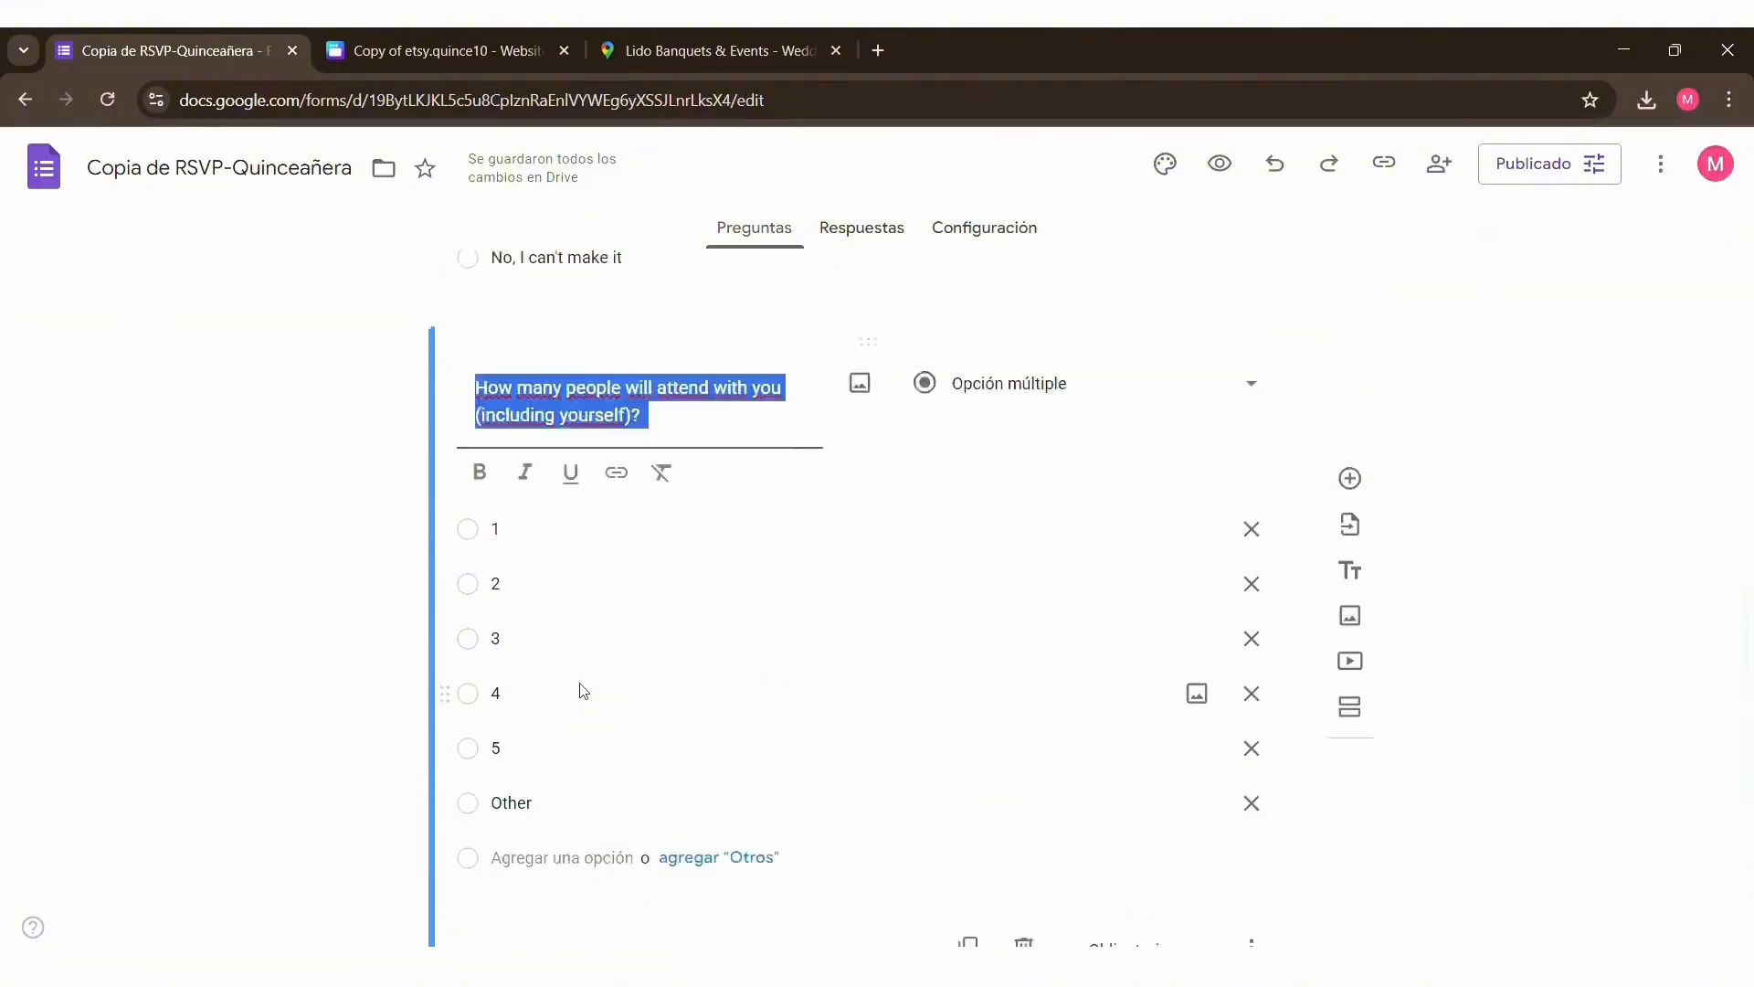
{"action": "left_click", "coordinate": [398, 553]}
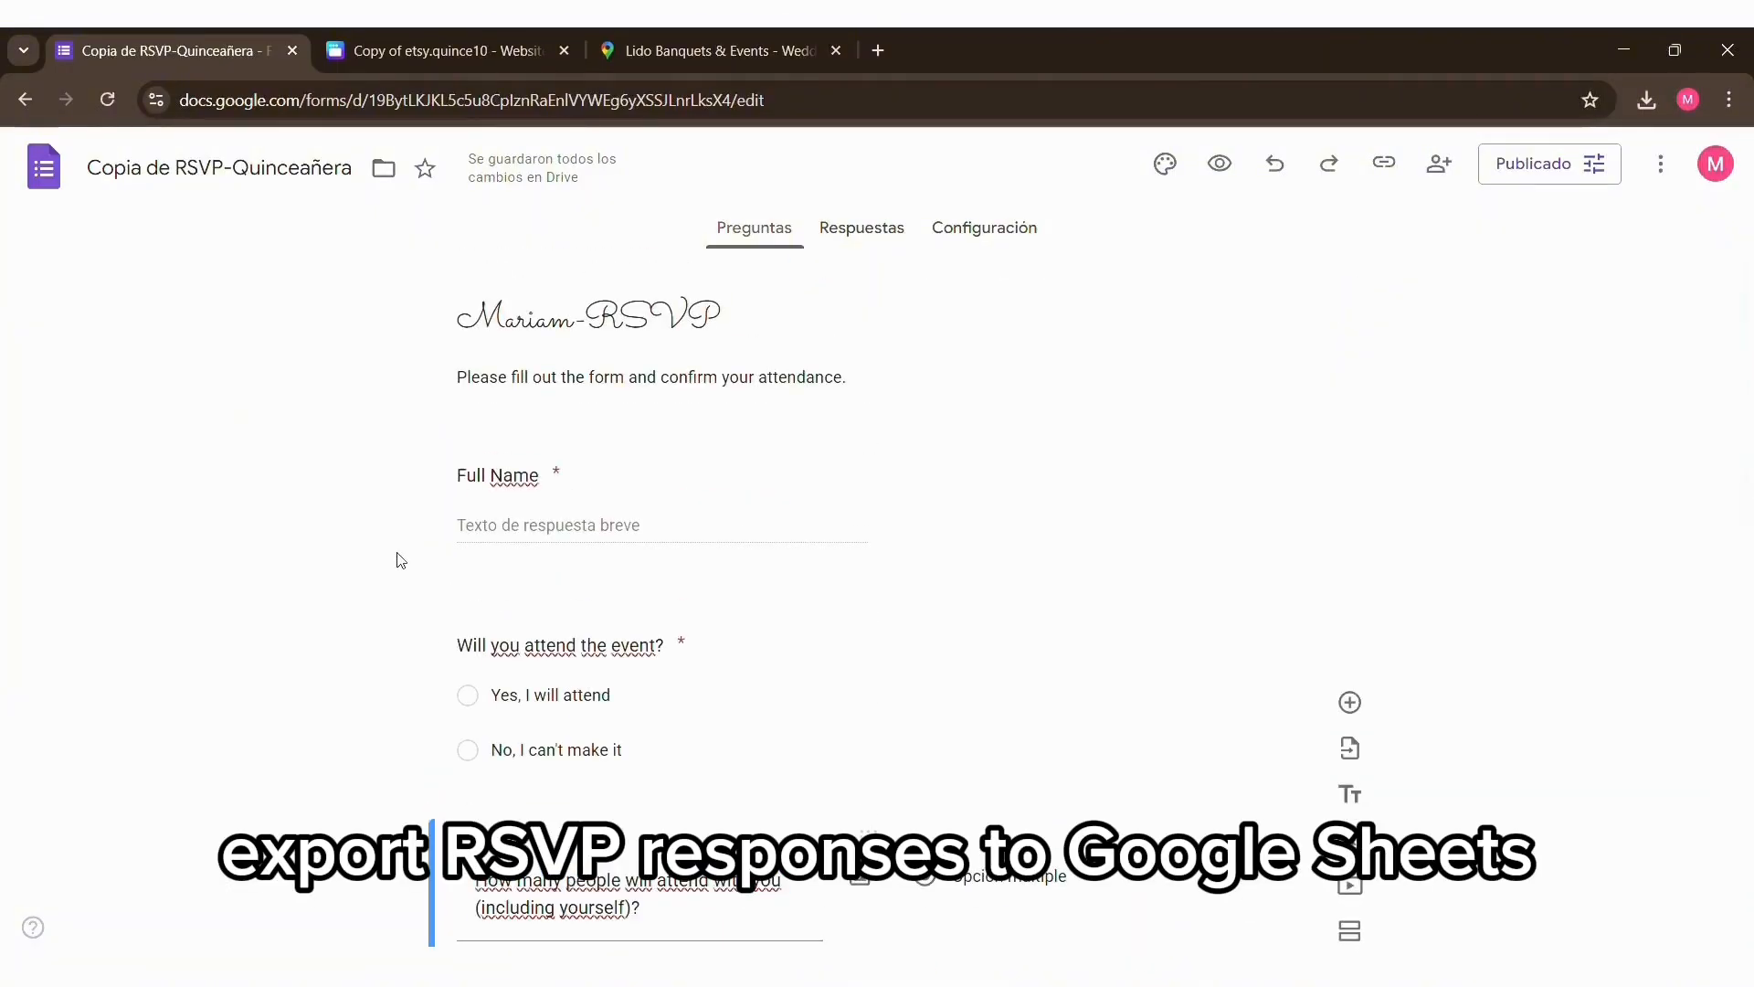
Step: Link the form's responses to a new Google Sheets spreadsheet and check its name, attendance, guest number and dietary restriction columns
{"action": "left_click", "coordinate": [882, 249]}
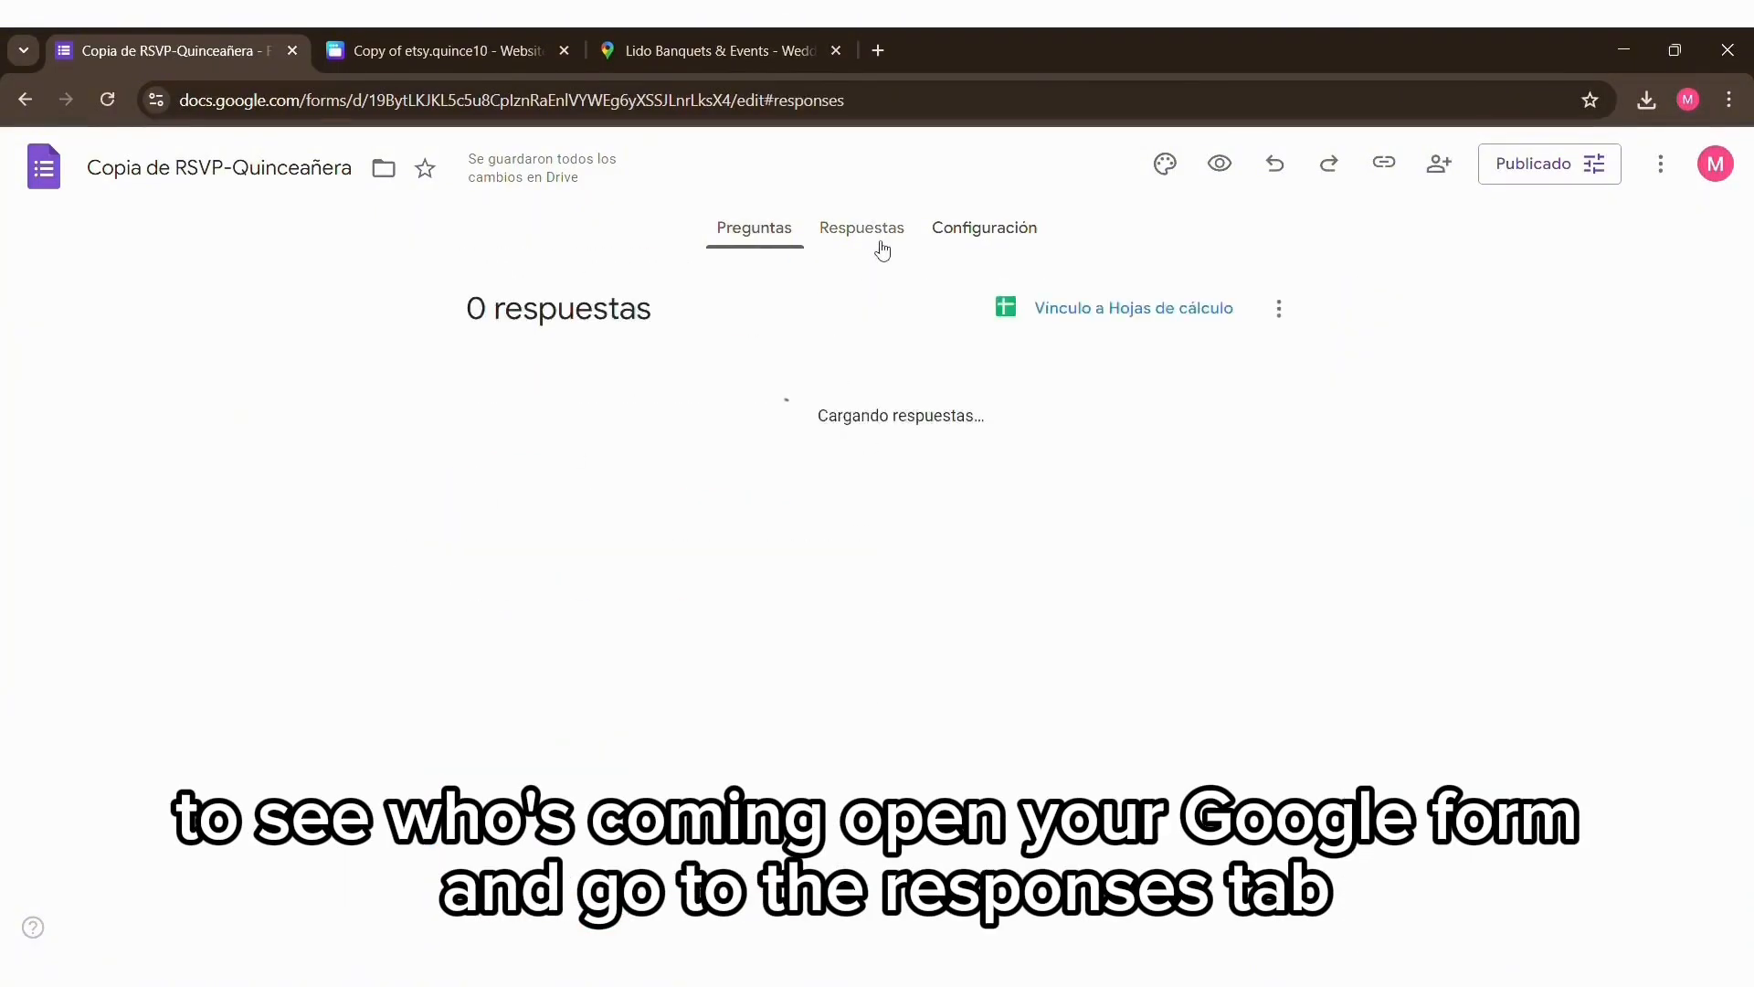
{"action": "left_click", "coordinate": [1117, 314]}
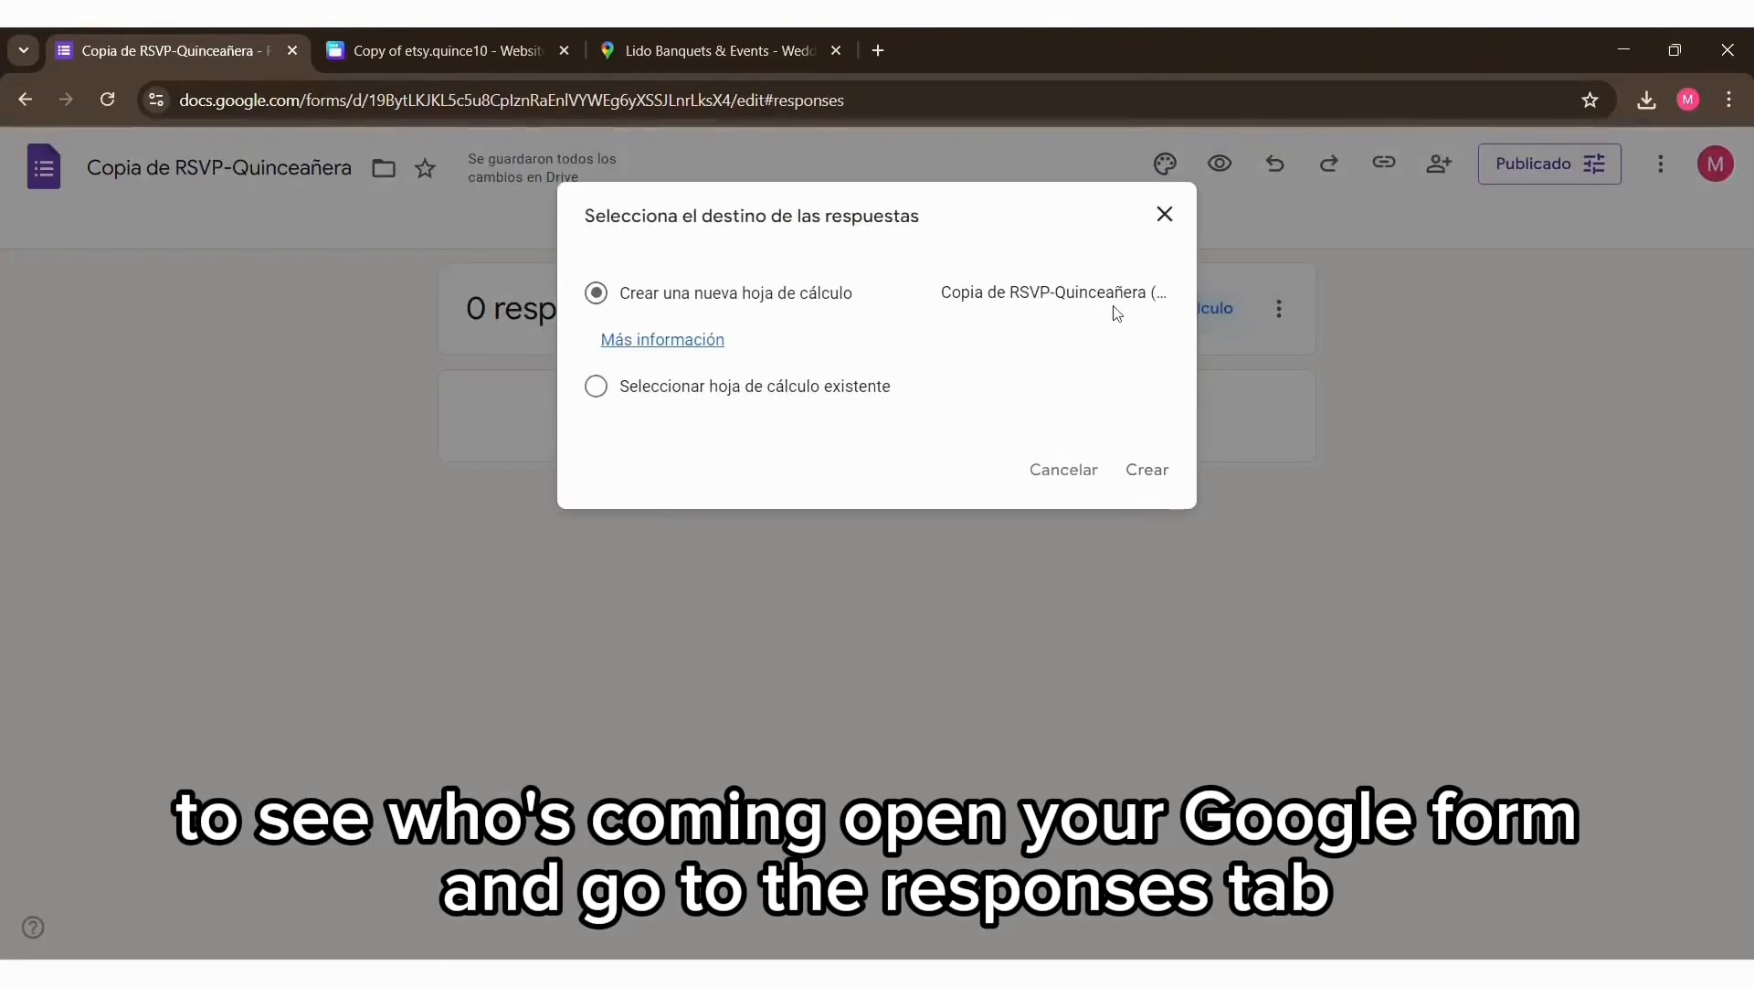
{"action": "left_click", "coordinate": [1147, 484]}
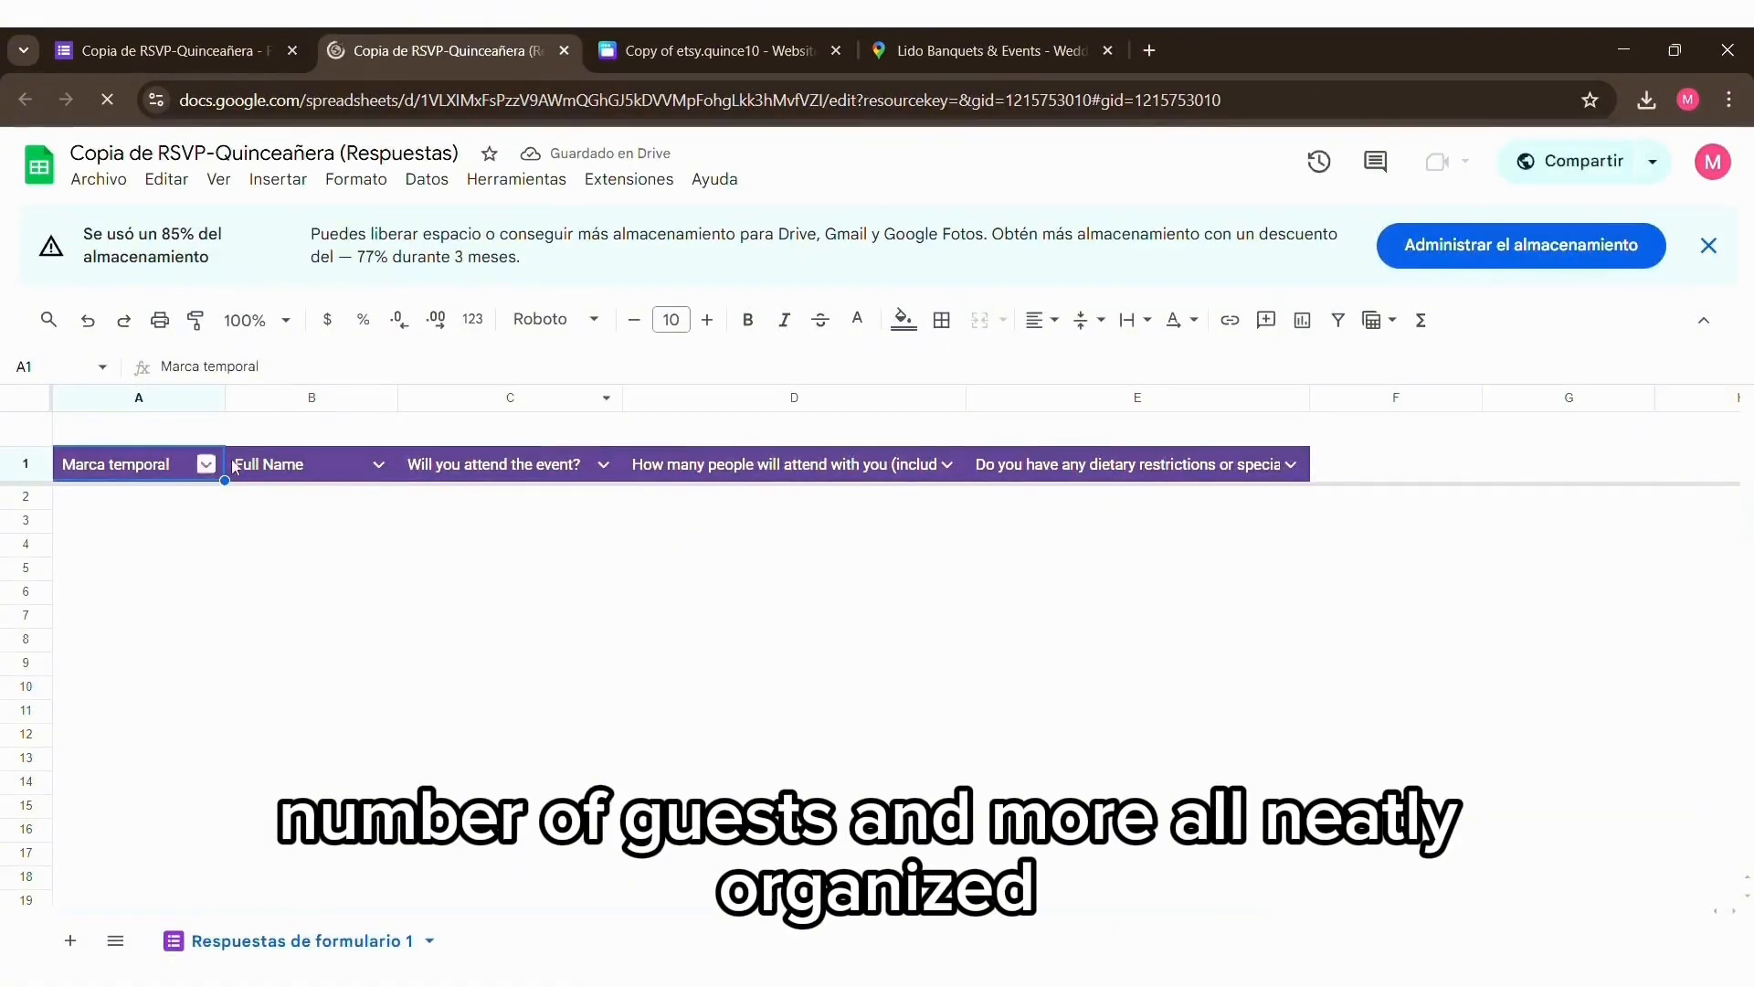
{"action": "left_click", "coordinate": [292, 469]}
{"action": "left_click", "coordinate": [548, 468]}
{"action": "left_click", "coordinate": [823, 466]}
{"action": "left_click", "coordinate": [1018, 466]}
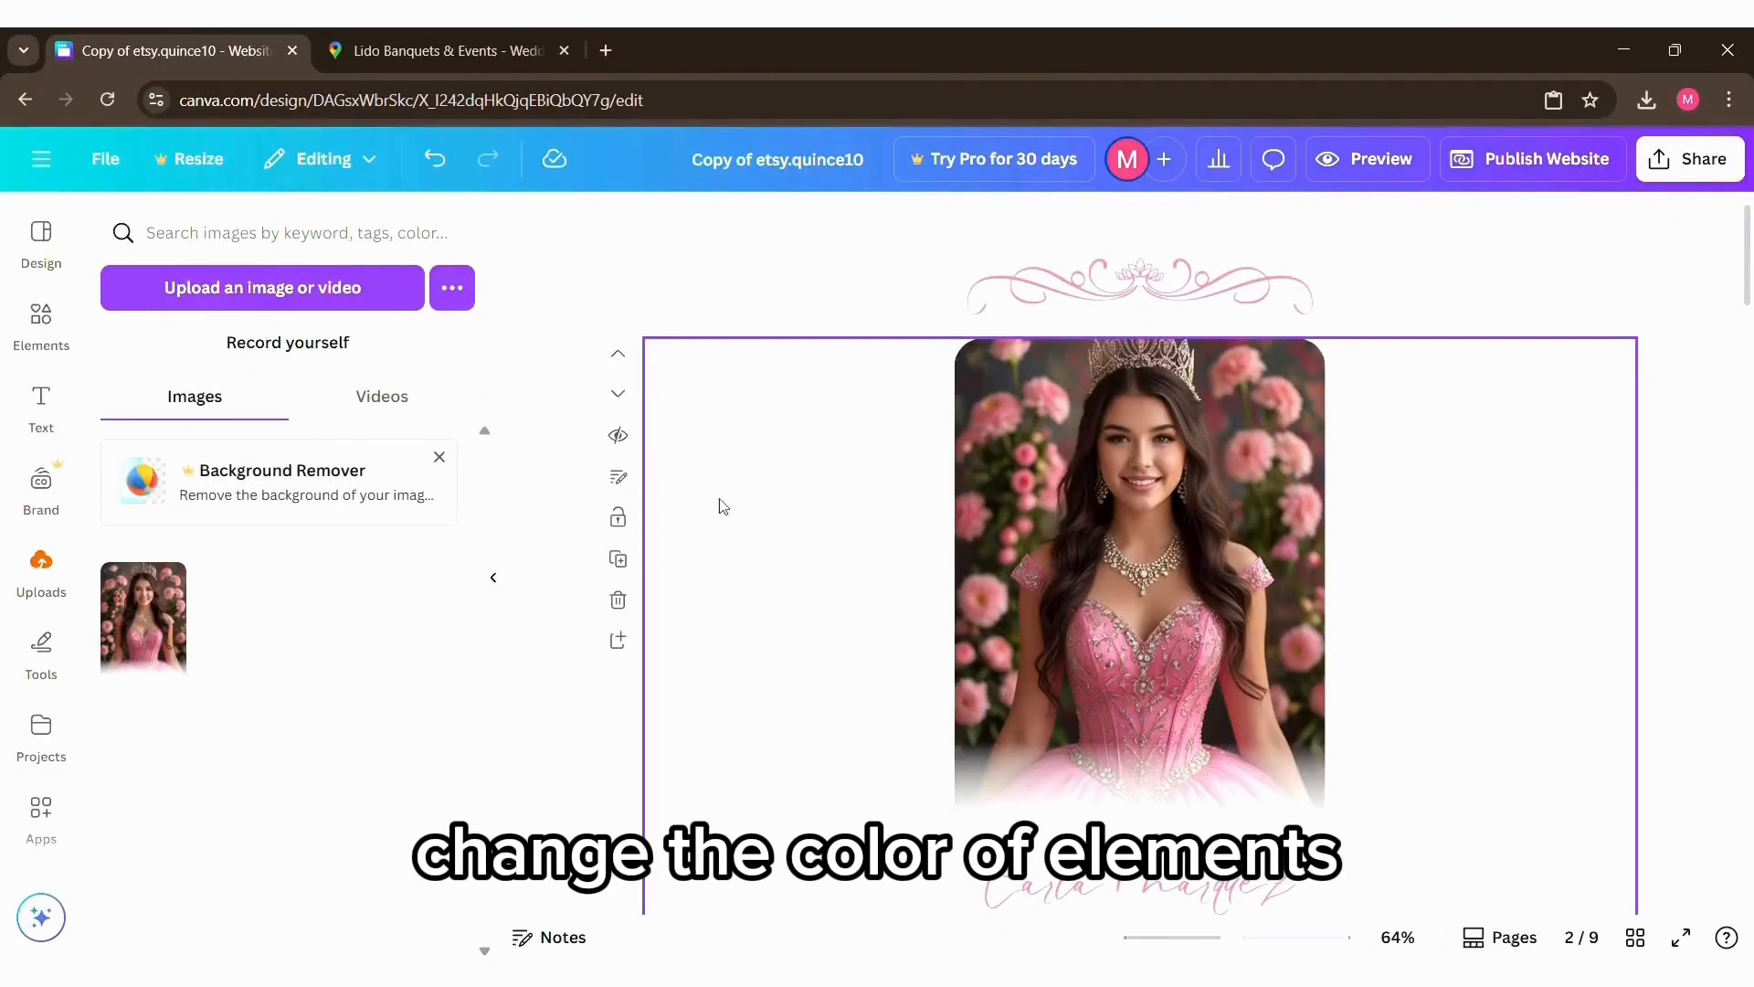
Step: In the Canva invitation, set the Duotone effect's Highlights color to bright yellow for the ornament above the photo
{"action": "left_click", "coordinate": [48, 320]}
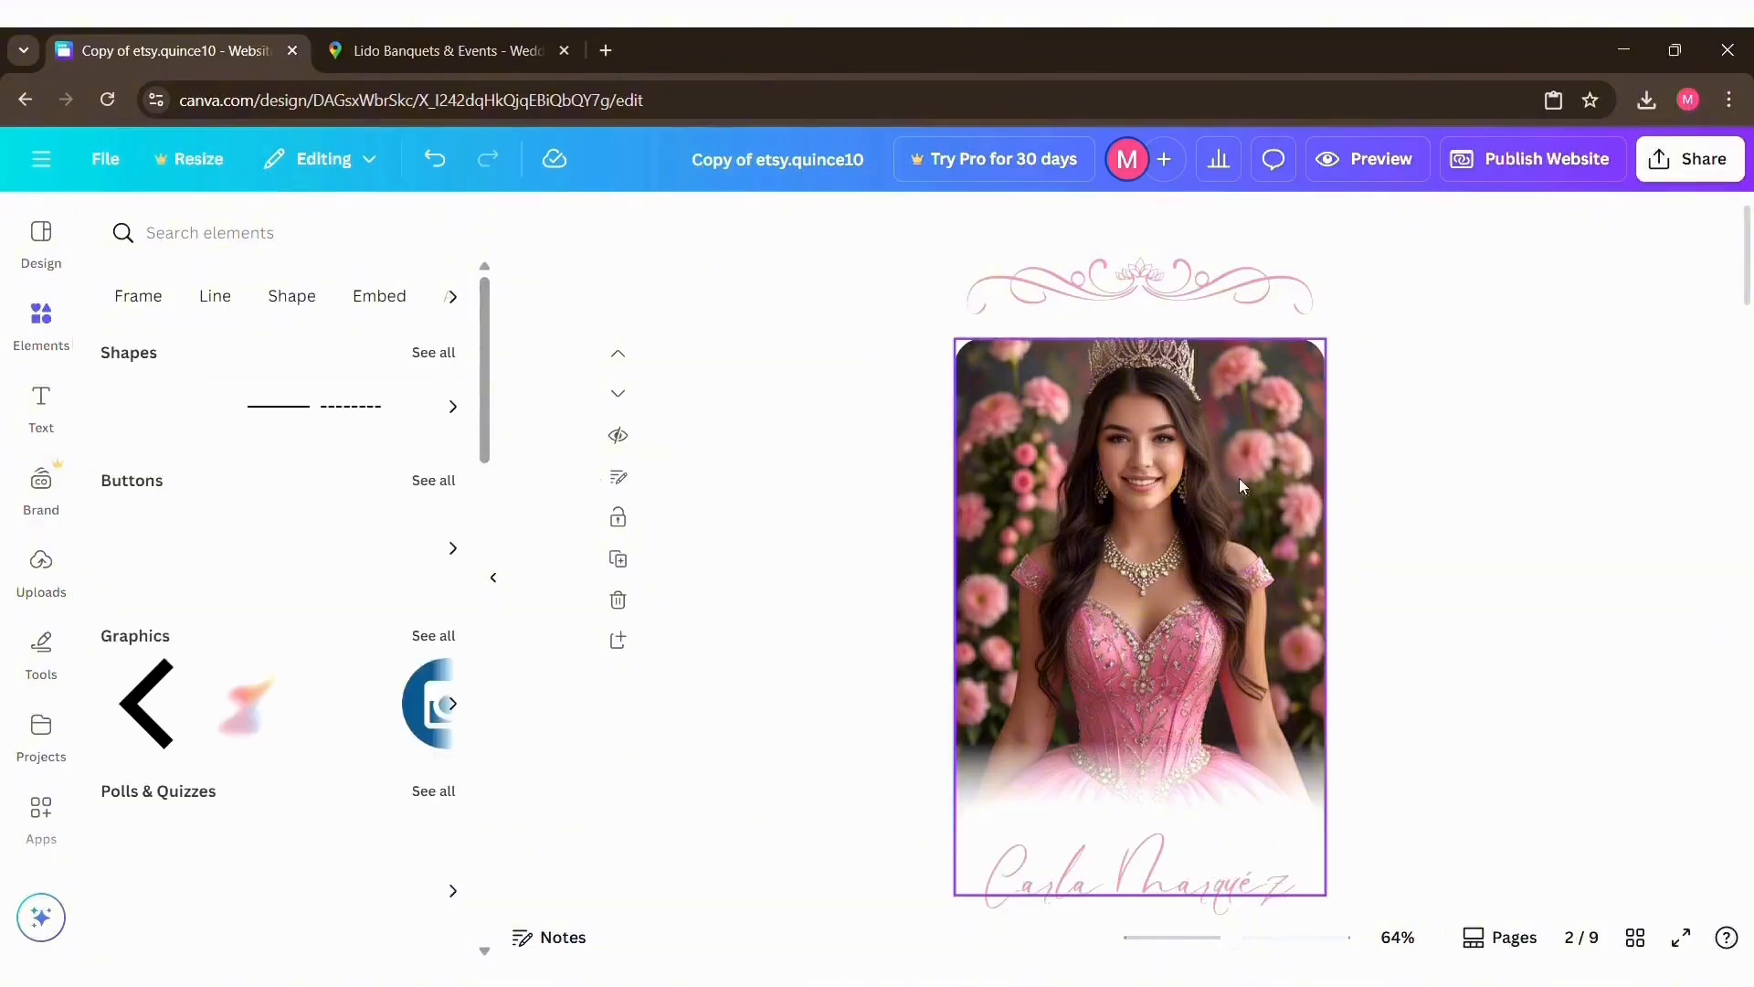
{"action": "left_click", "coordinate": [1229, 295]}
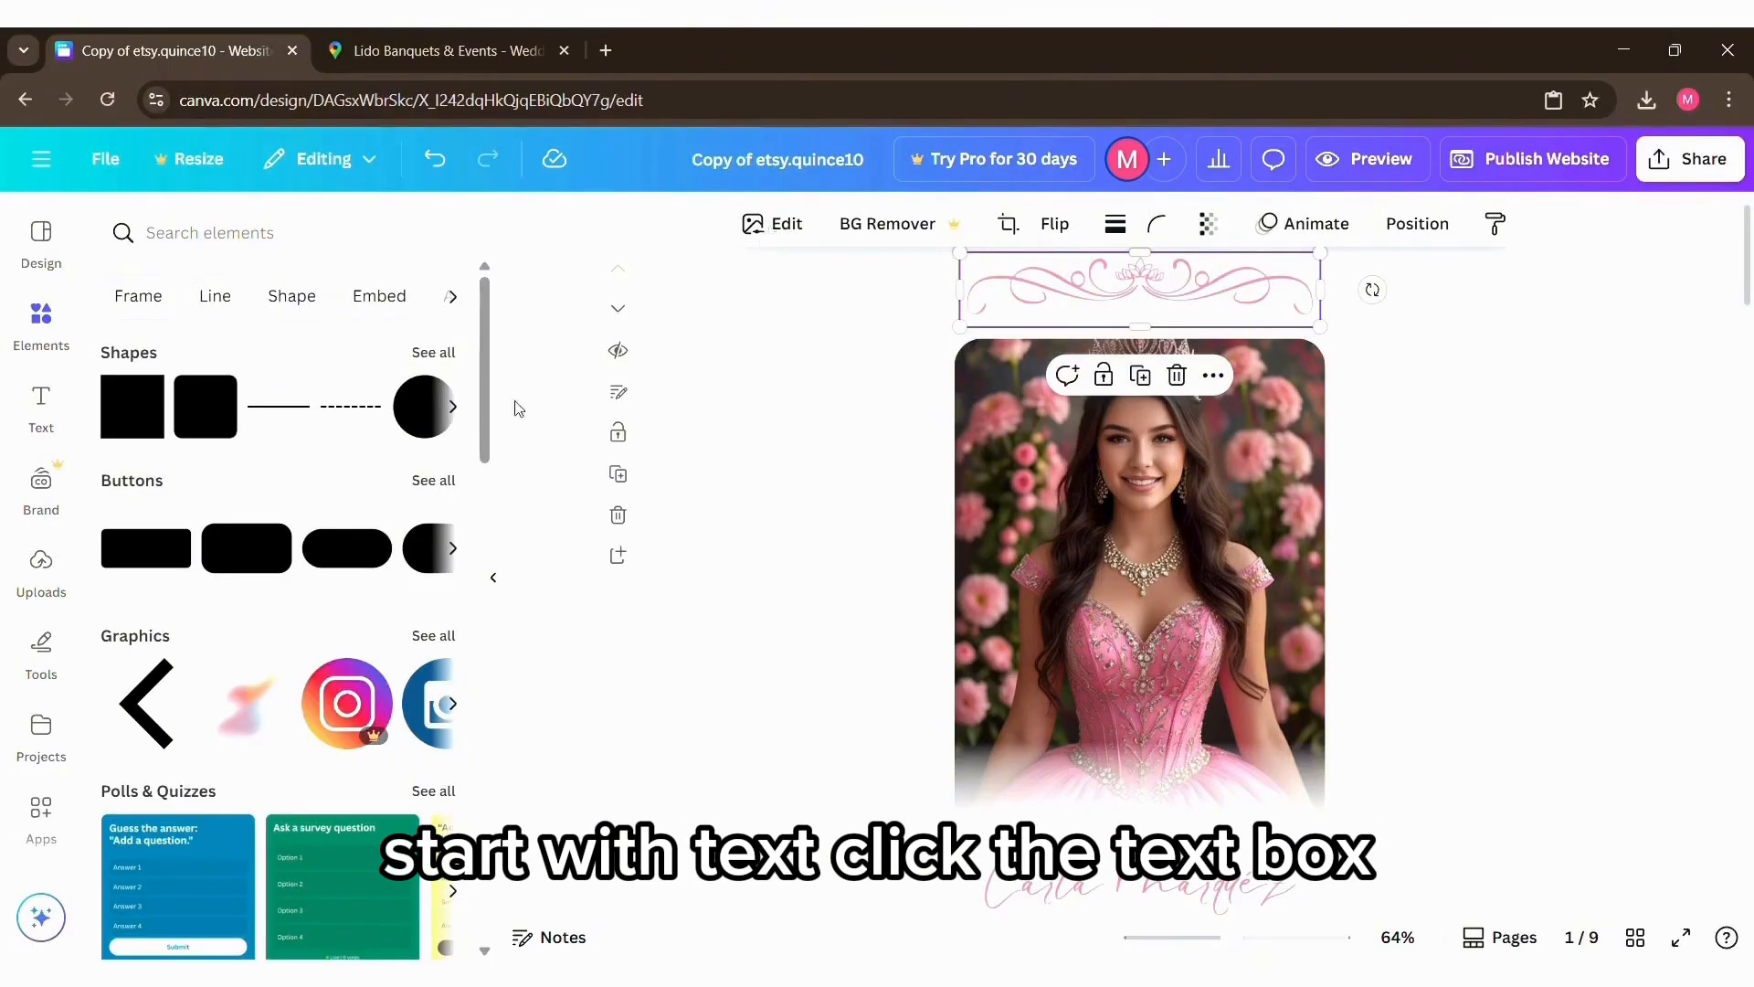
{"action": "left_click", "coordinate": [804, 224]}
{"action": "scroll", "coordinate": [318, 684], "scroll_direction": "down", "scroll_amount": 3}
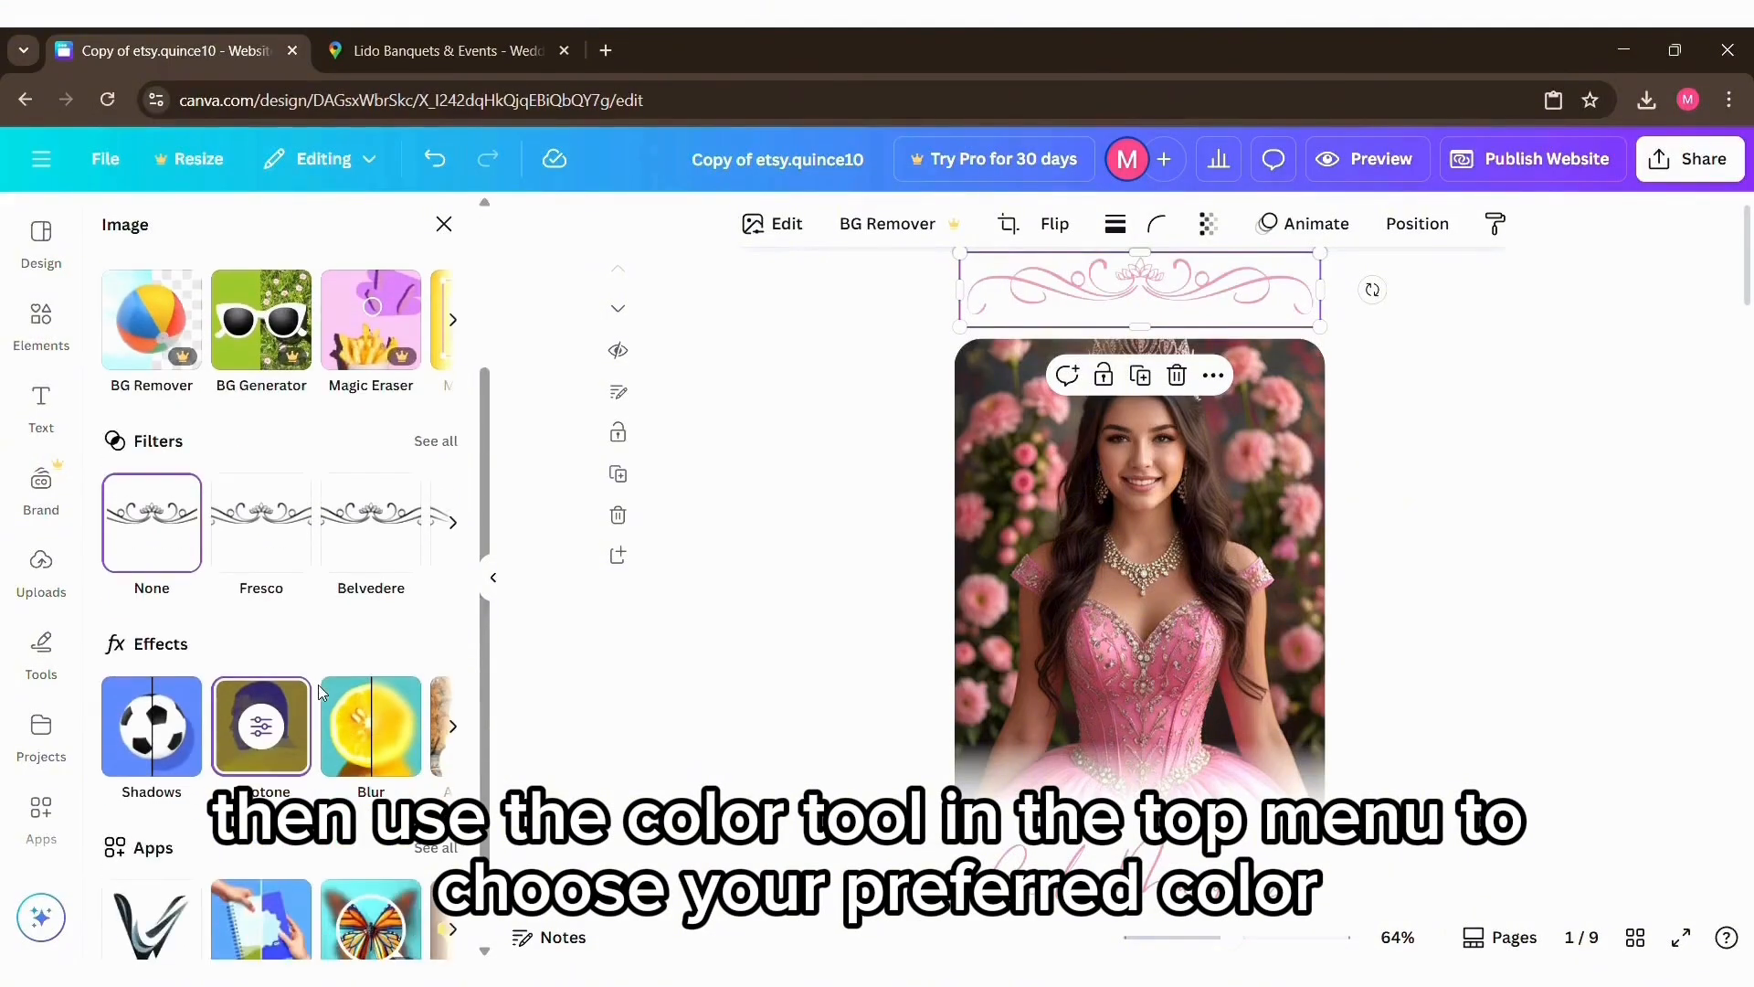
{"action": "left_click", "coordinate": [262, 728]}
{"action": "left_click", "coordinate": [440, 595]}
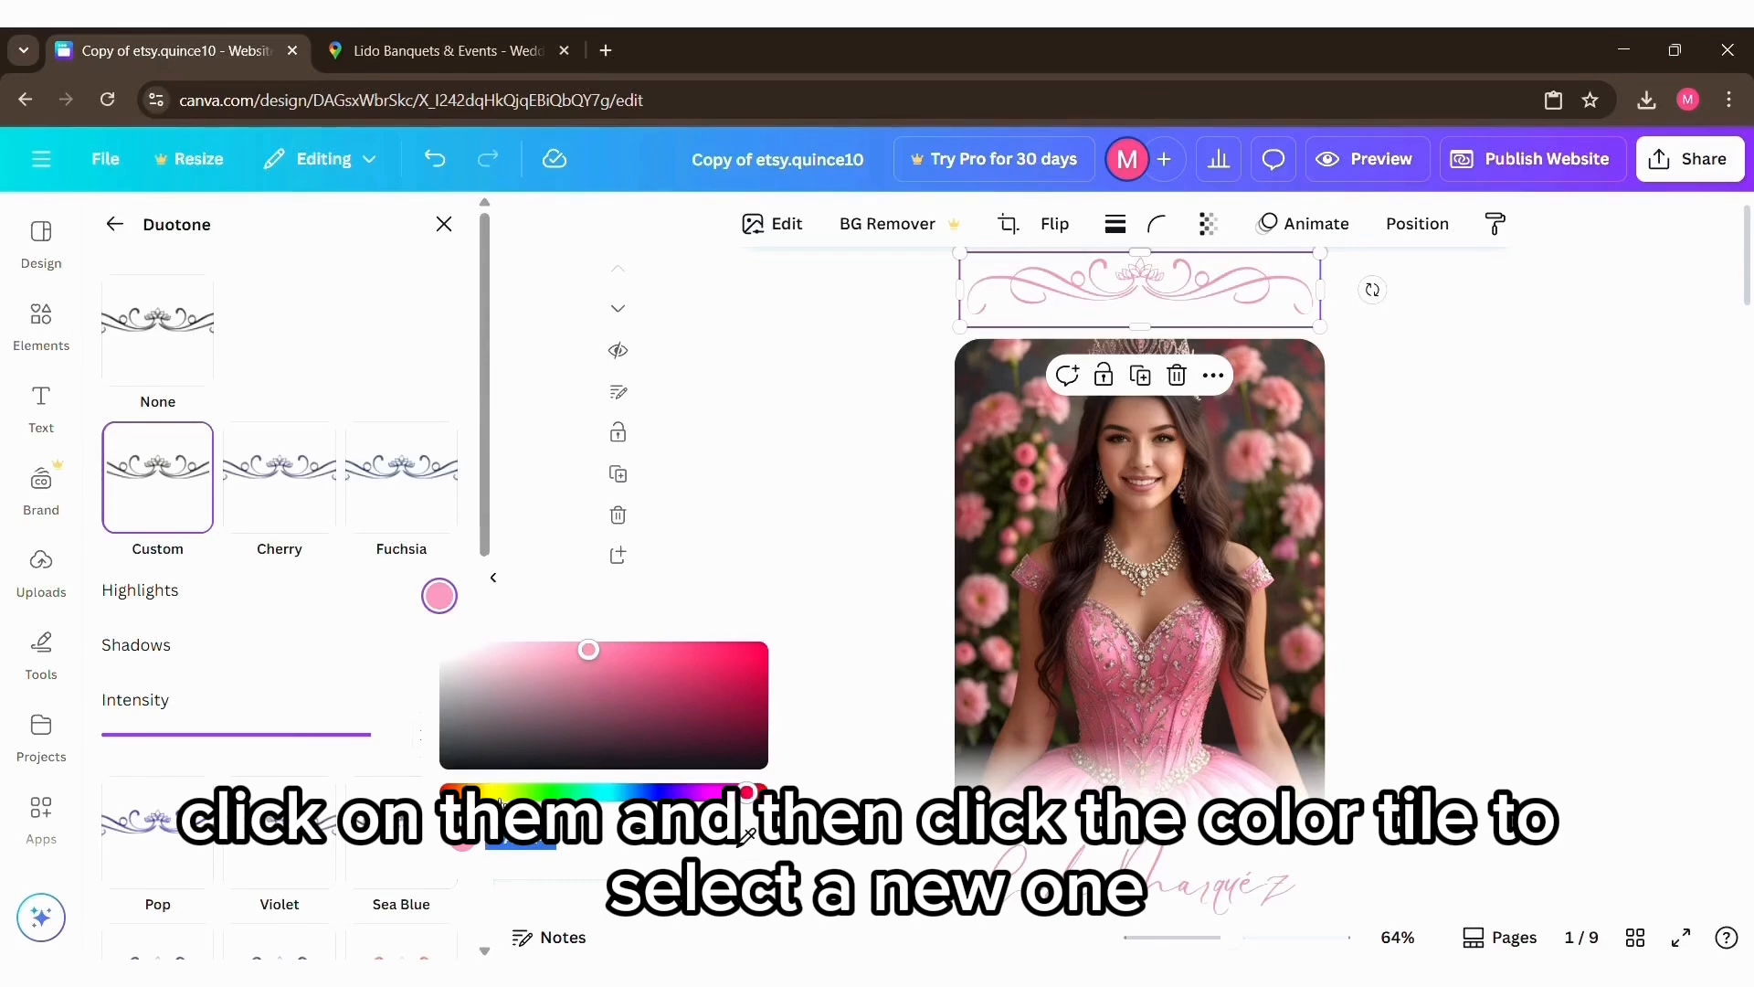
{"action": "left_click", "coordinate": [496, 793]}
{"action": "left_click_drag", "start_coordinate": [634, 651], "coordinate": [672, 657]}
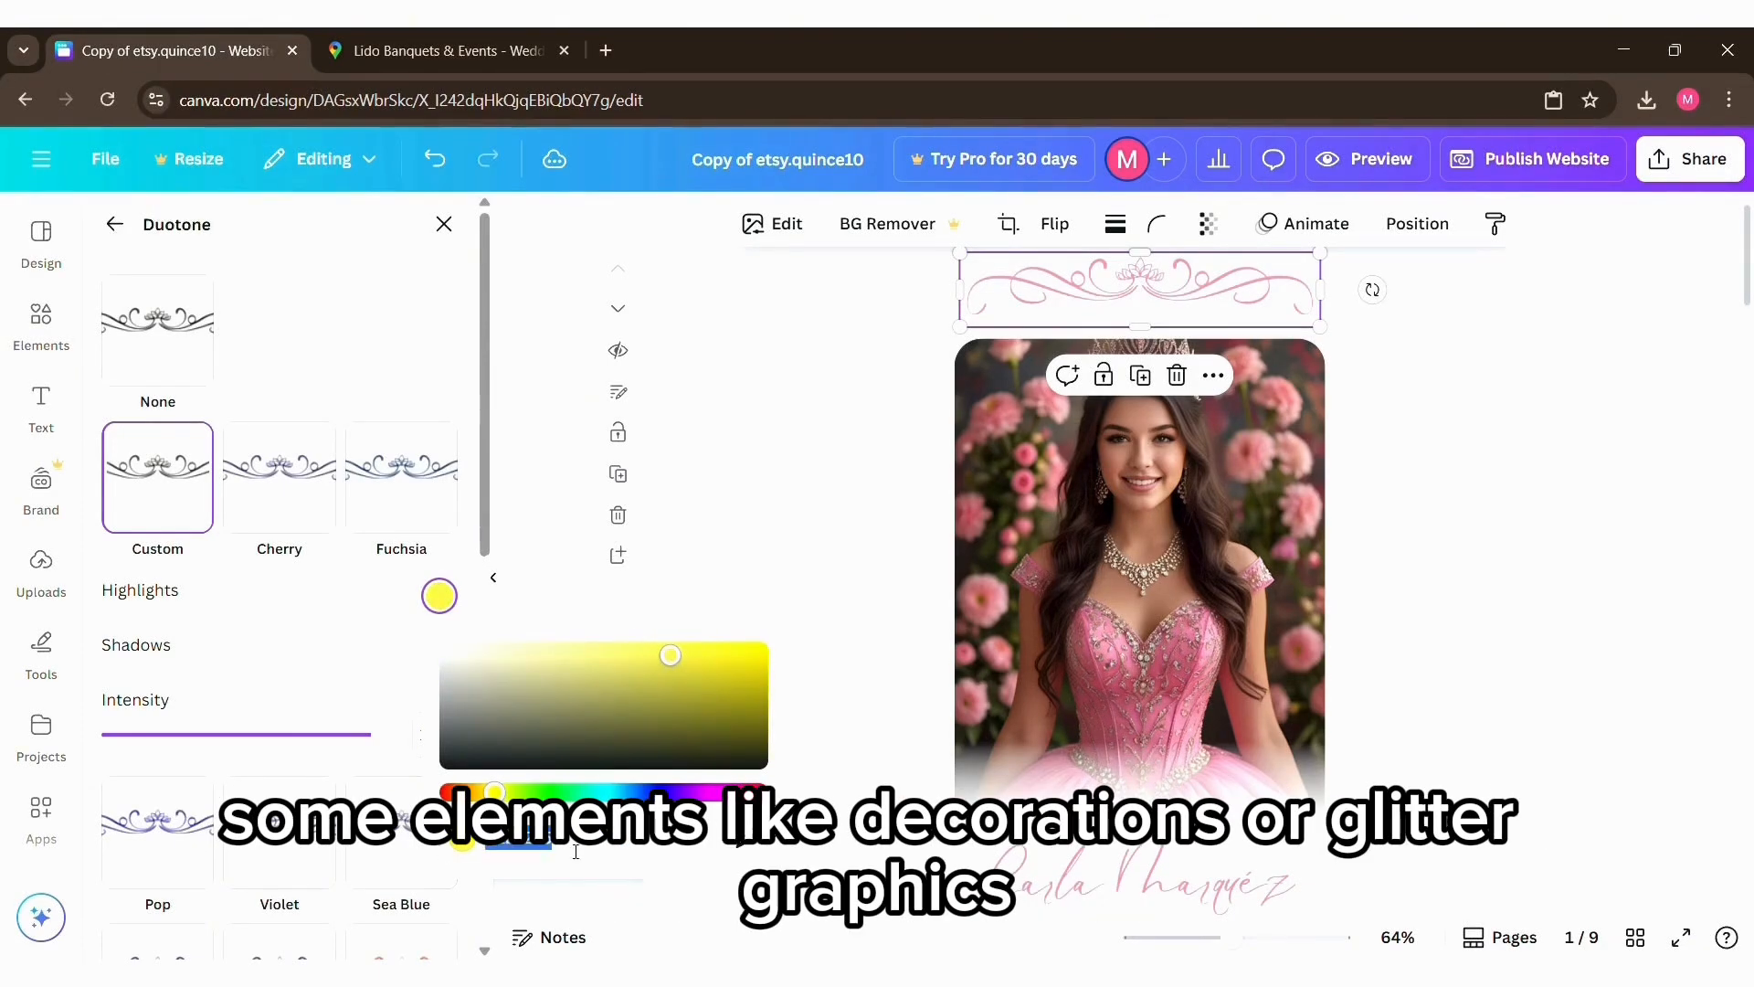
Step: Set the ornament's Duotone Shadows color to the same yellow by copying the Highlights color code
{"action": "left_click", "coordinate": [340, 671]}
{"action": "left_click", "coordinate": [447, 657]}
{"action": "left_click", "coordinate": [572, 889]}
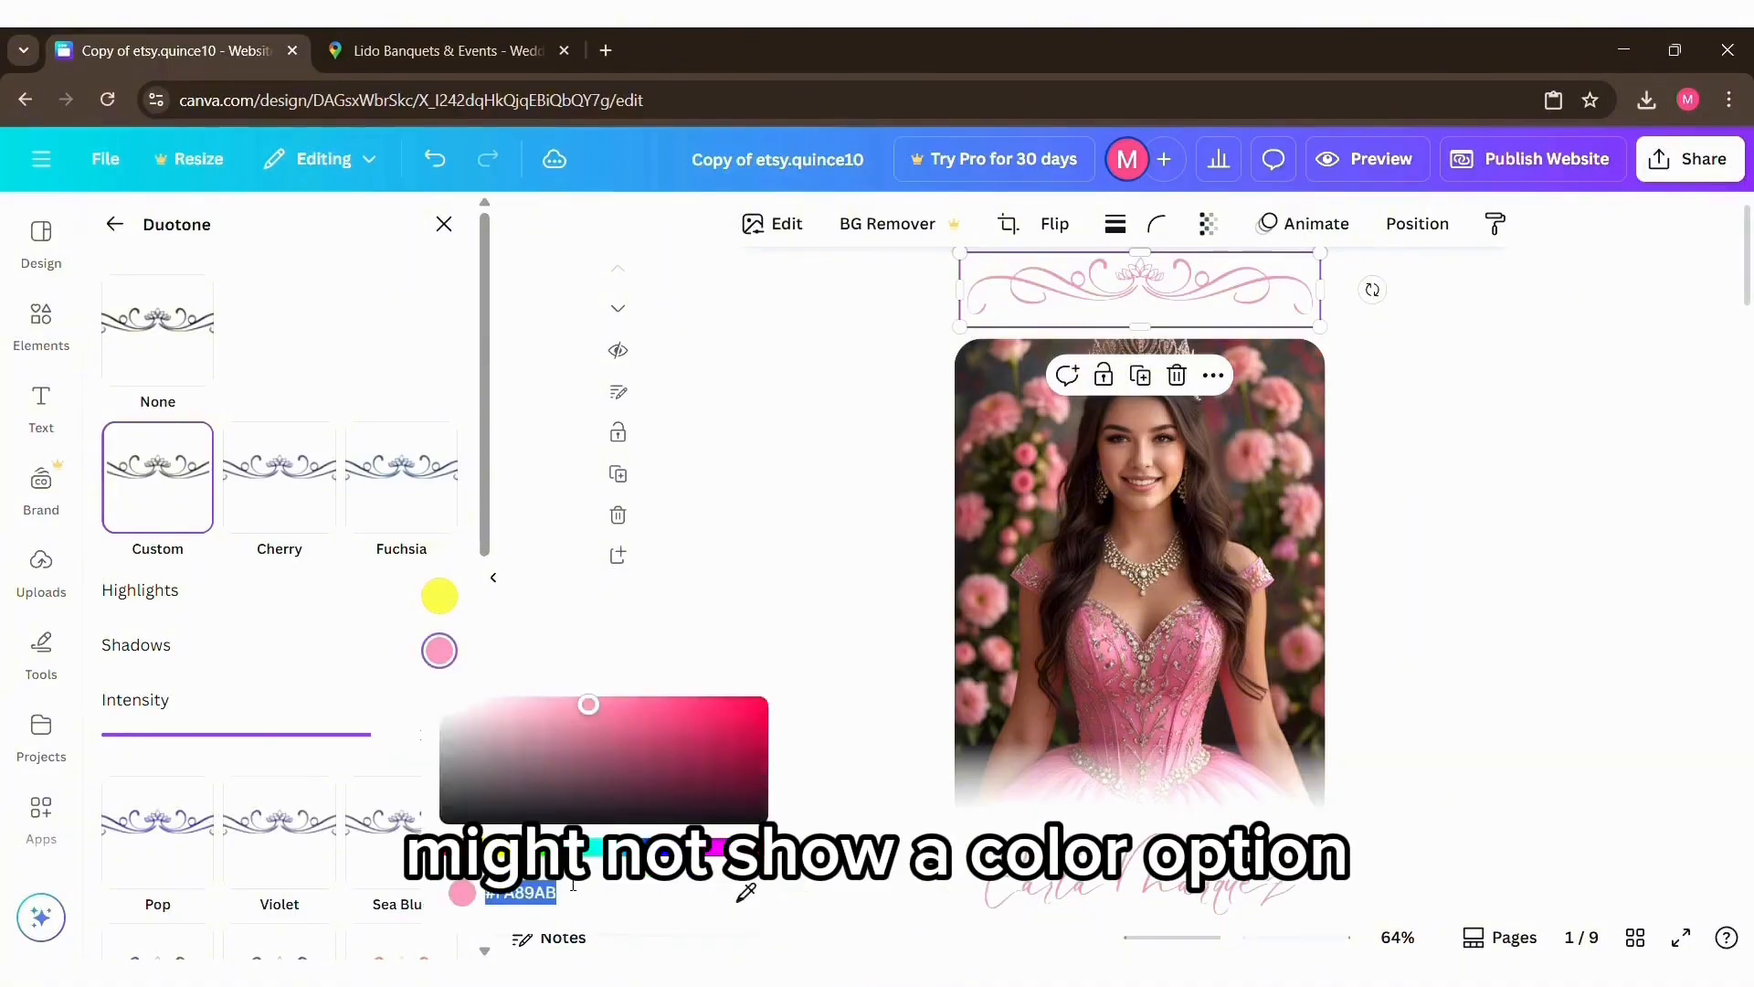
{"action": "type", "text": "#EEE245"}
{"action": "left_click", "coordinate": [375, 672]}
{"action": "left_click", "coordinate": [1361, 419]}
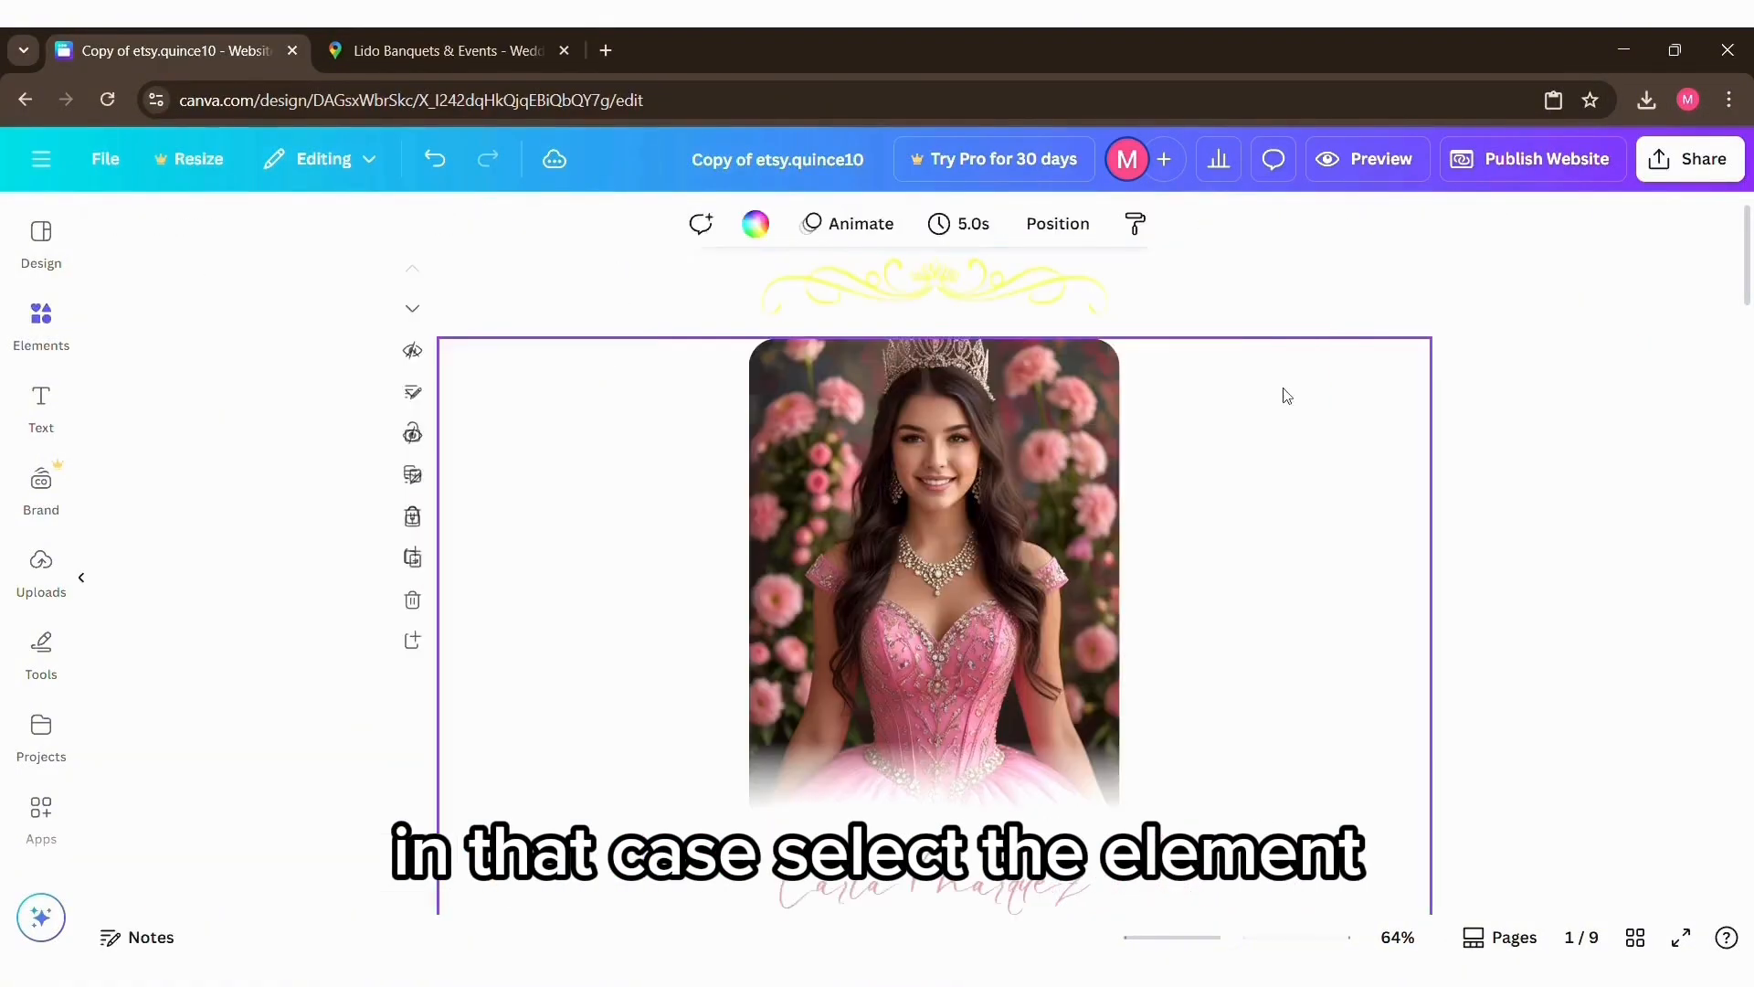
Step: Color the celebrant's name and the "QUINCEAÑERA" text below the photo with the gold document color
{"action": "scroll", "coordinate": [1399, 493], "scroll_direction": "down", "scroll_amount": 3}
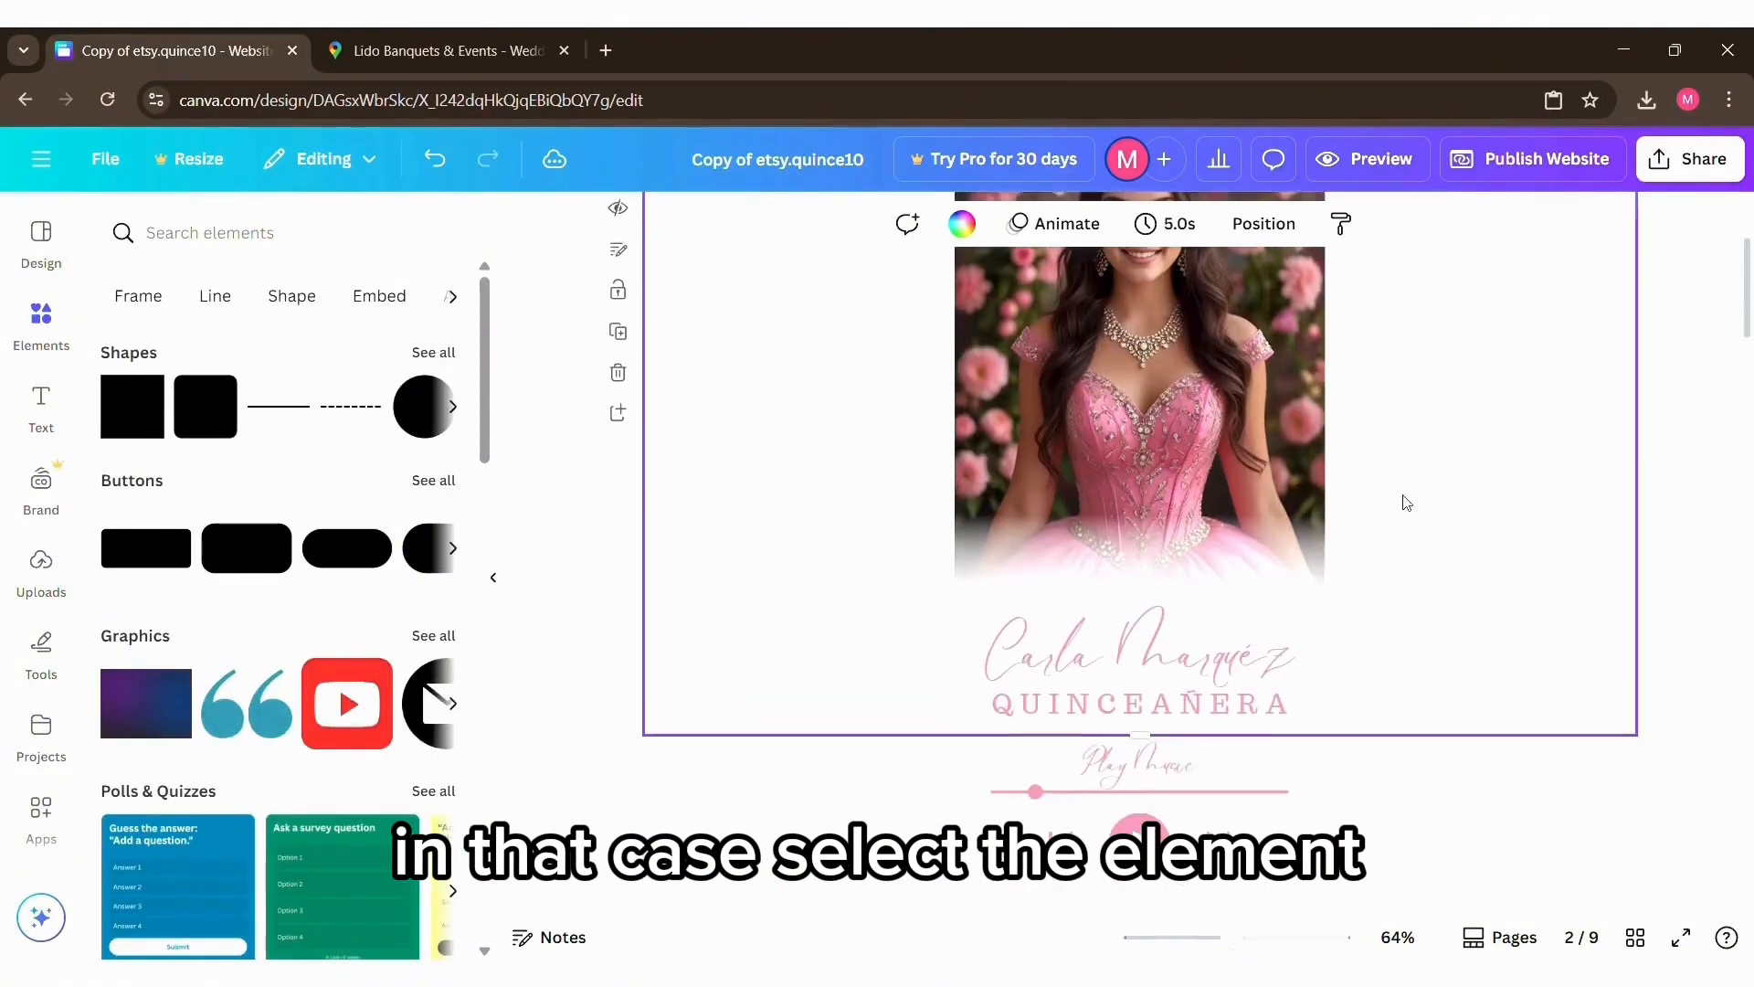
{"action": "left_click", "coordinate": [1223, 649]}
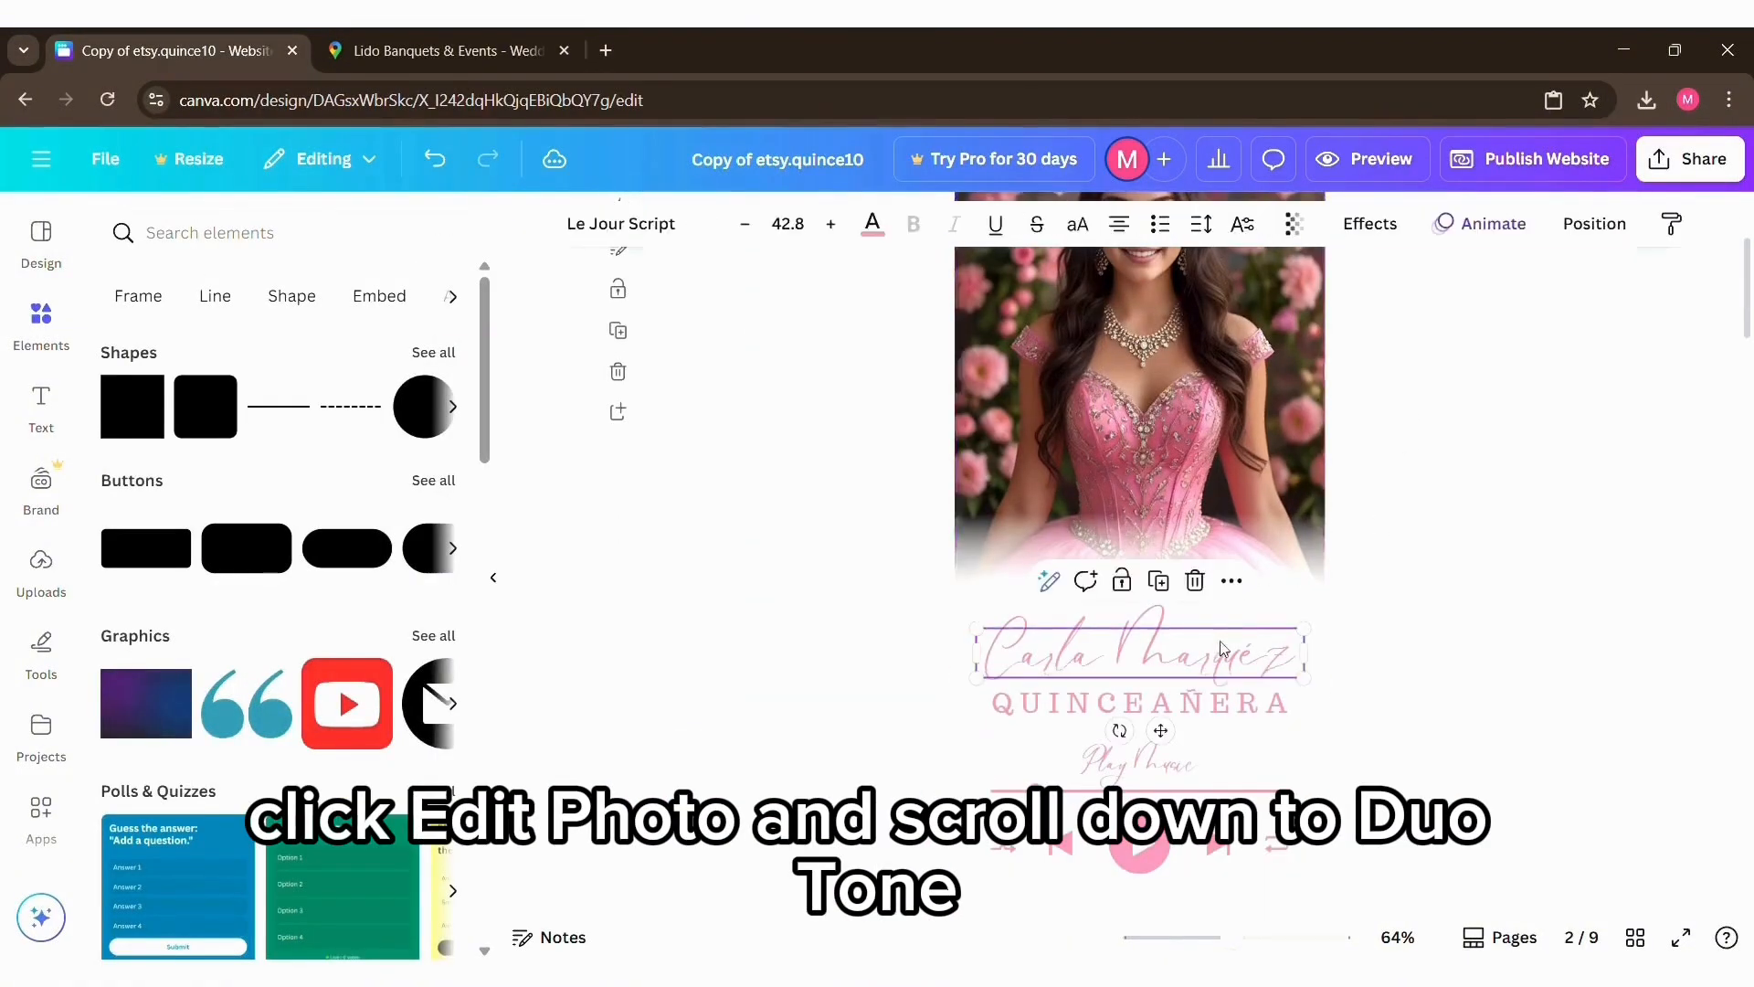
{"action": "left_click", "coordinate": [872, 224]}
{"action": "left_click", "coordinate": [436, 391]}
{"action": "left_click", "coordinate": [1185, 704]}
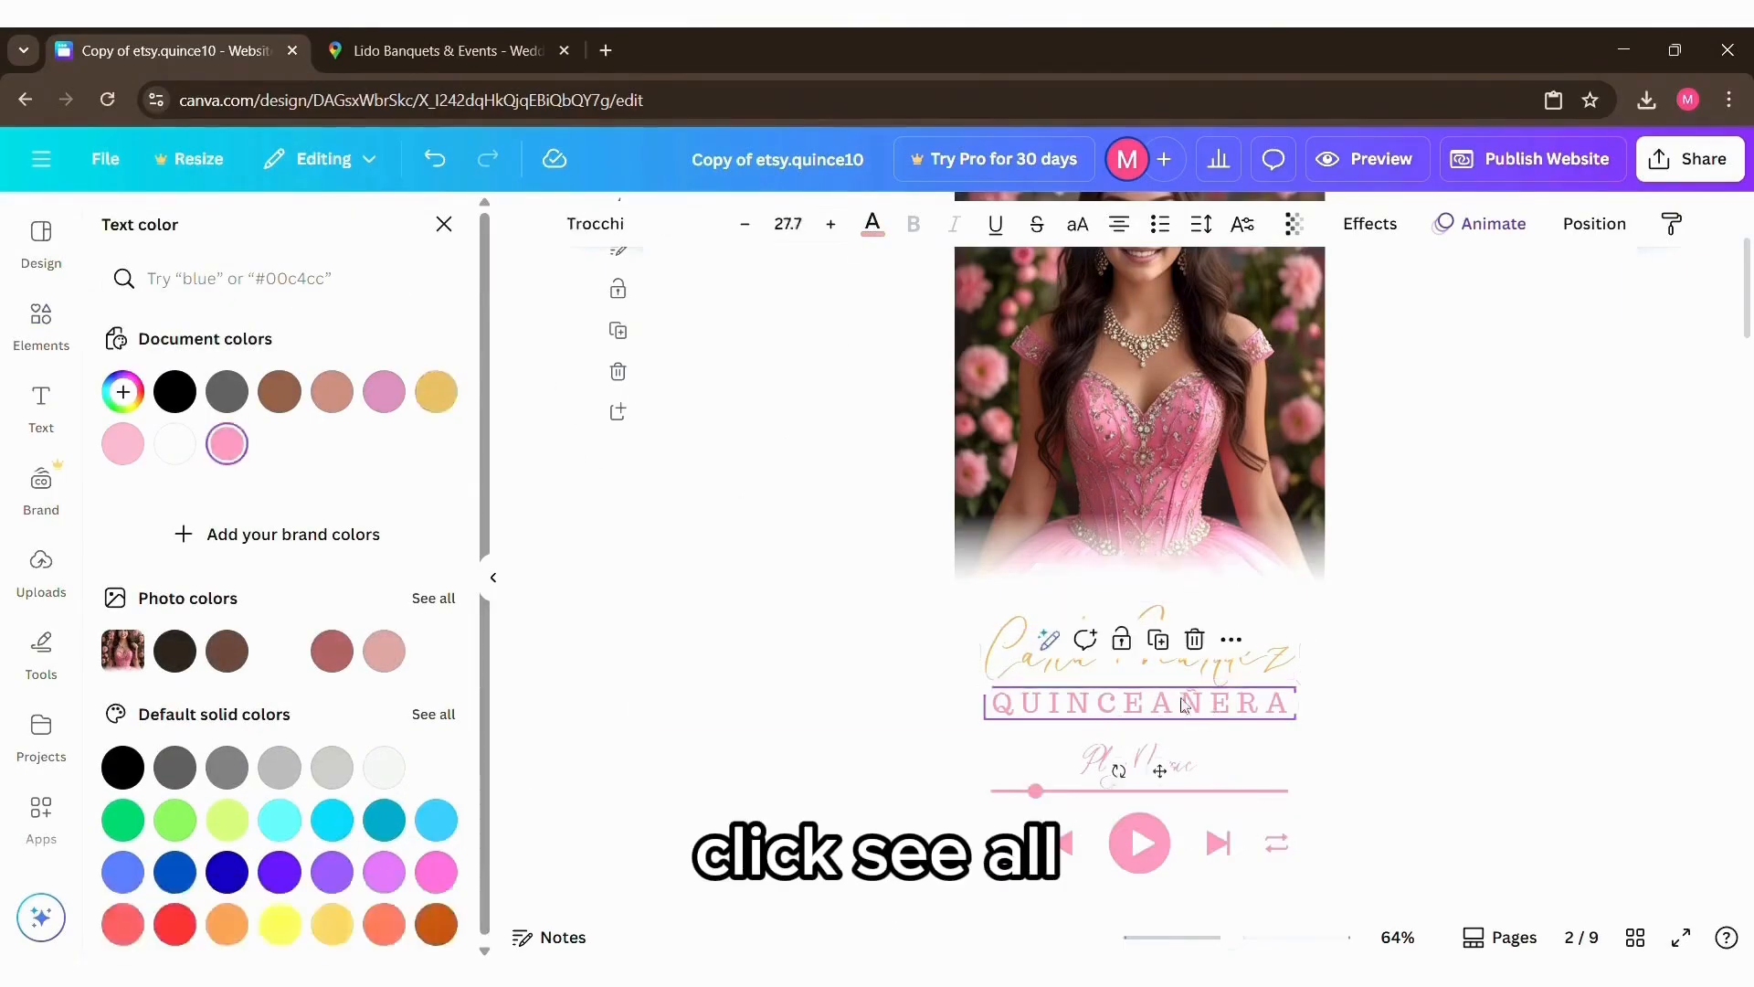
{"action": "left_click", "coordinate": [435, 391]}
Step: Recolor the music player graphic below the celebrant's name by setting both Duotone Highlights and Shadows to the ornament's bright yellow
{"action": "scroll", "coordinate": [1273, 756], "scroll_direction": "down", "scroll_amount": 2}
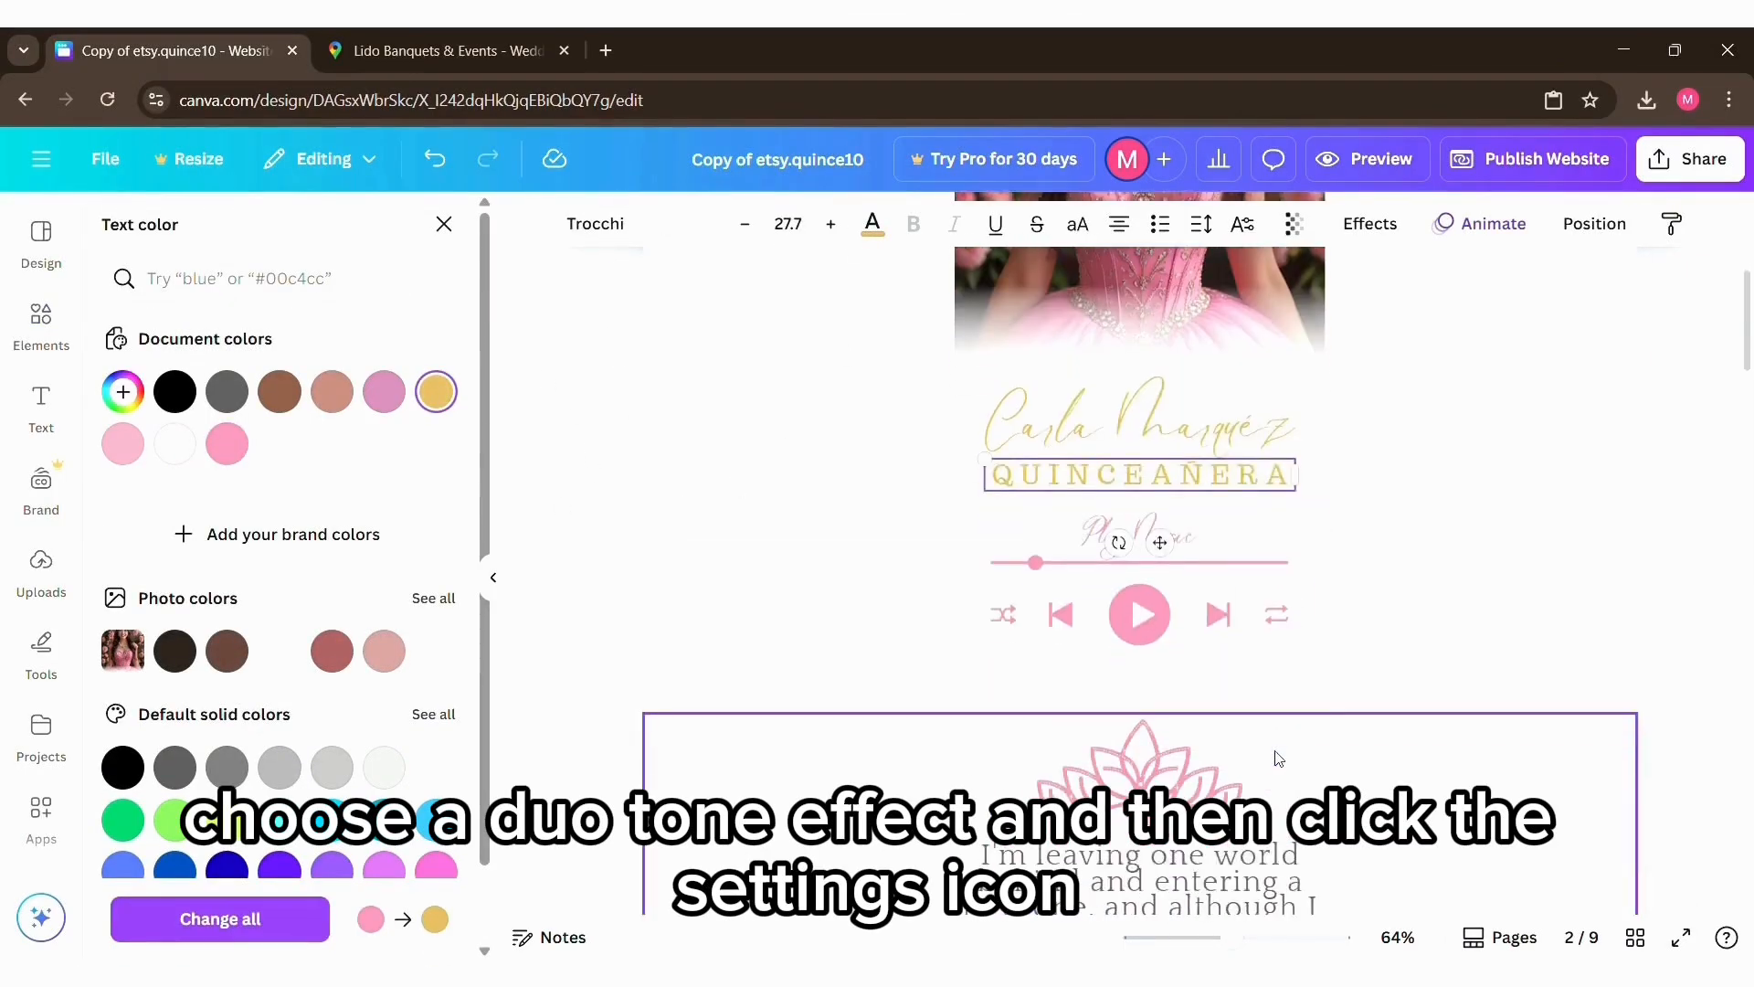
{"action": "scroll", "coordinate": [1380, 647], "scroll_direction": "down", "scroll_amount": 1}
{"action": "left_click", "coordinate": [1297, 519]}
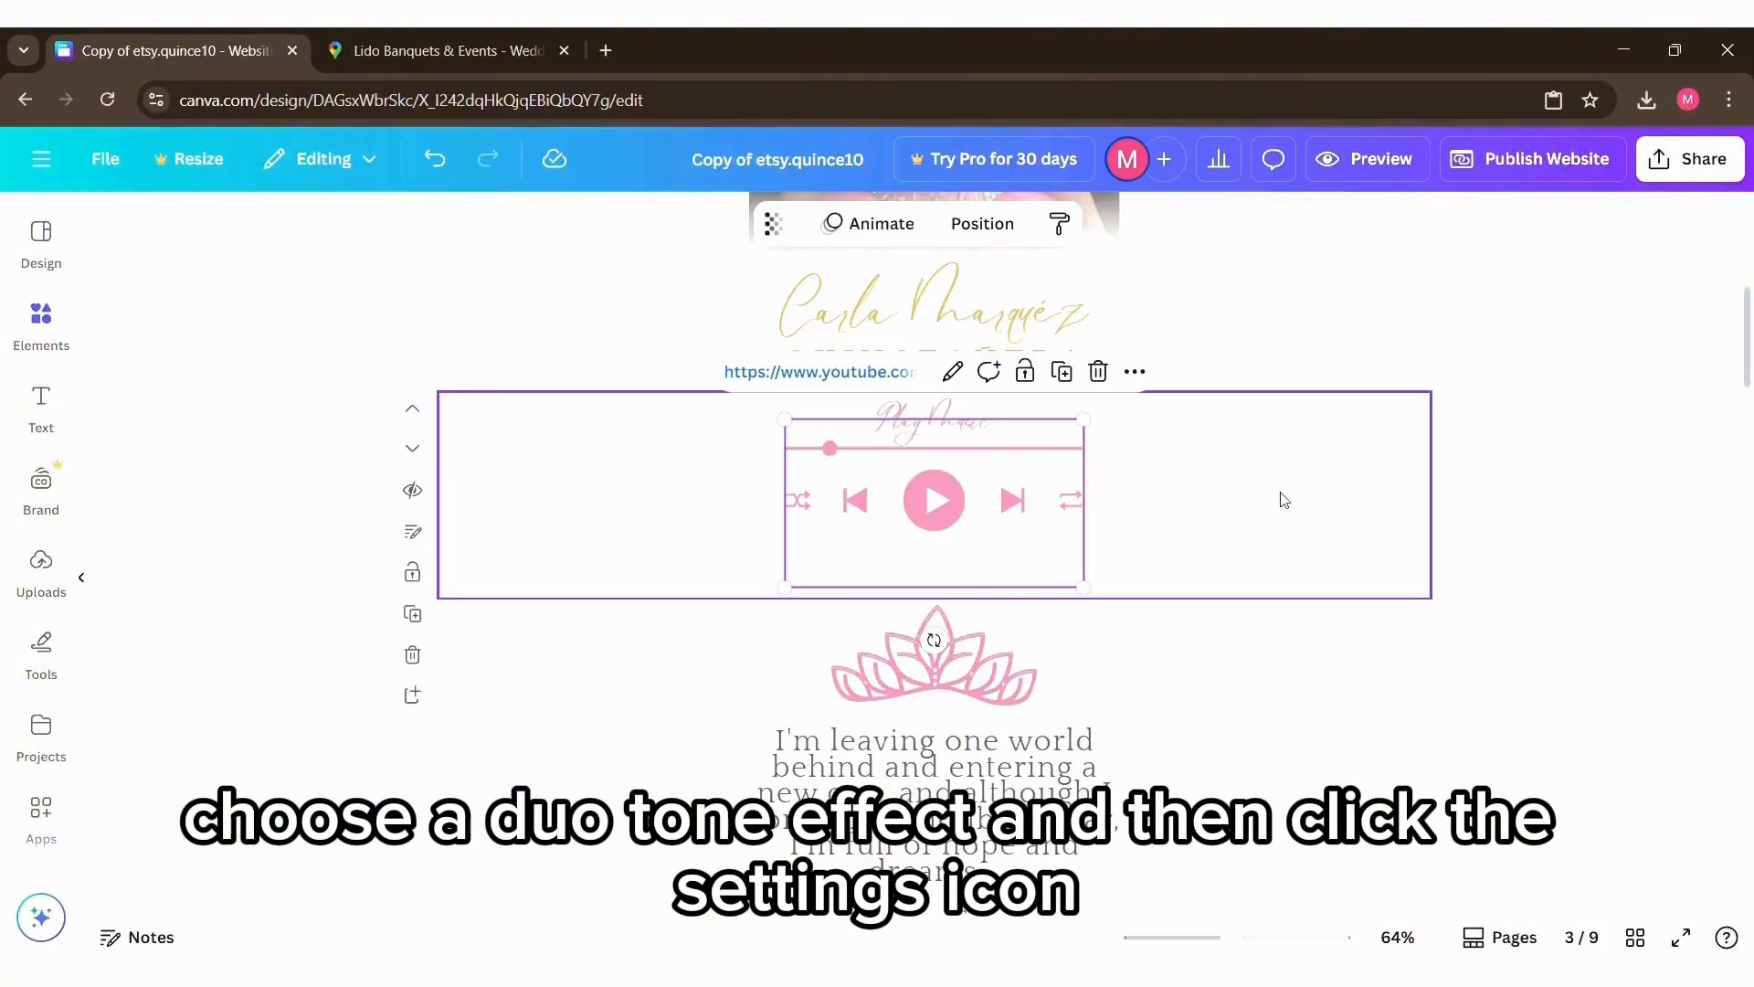
{"action": "left_click", "coordinate": [1279, 528]}
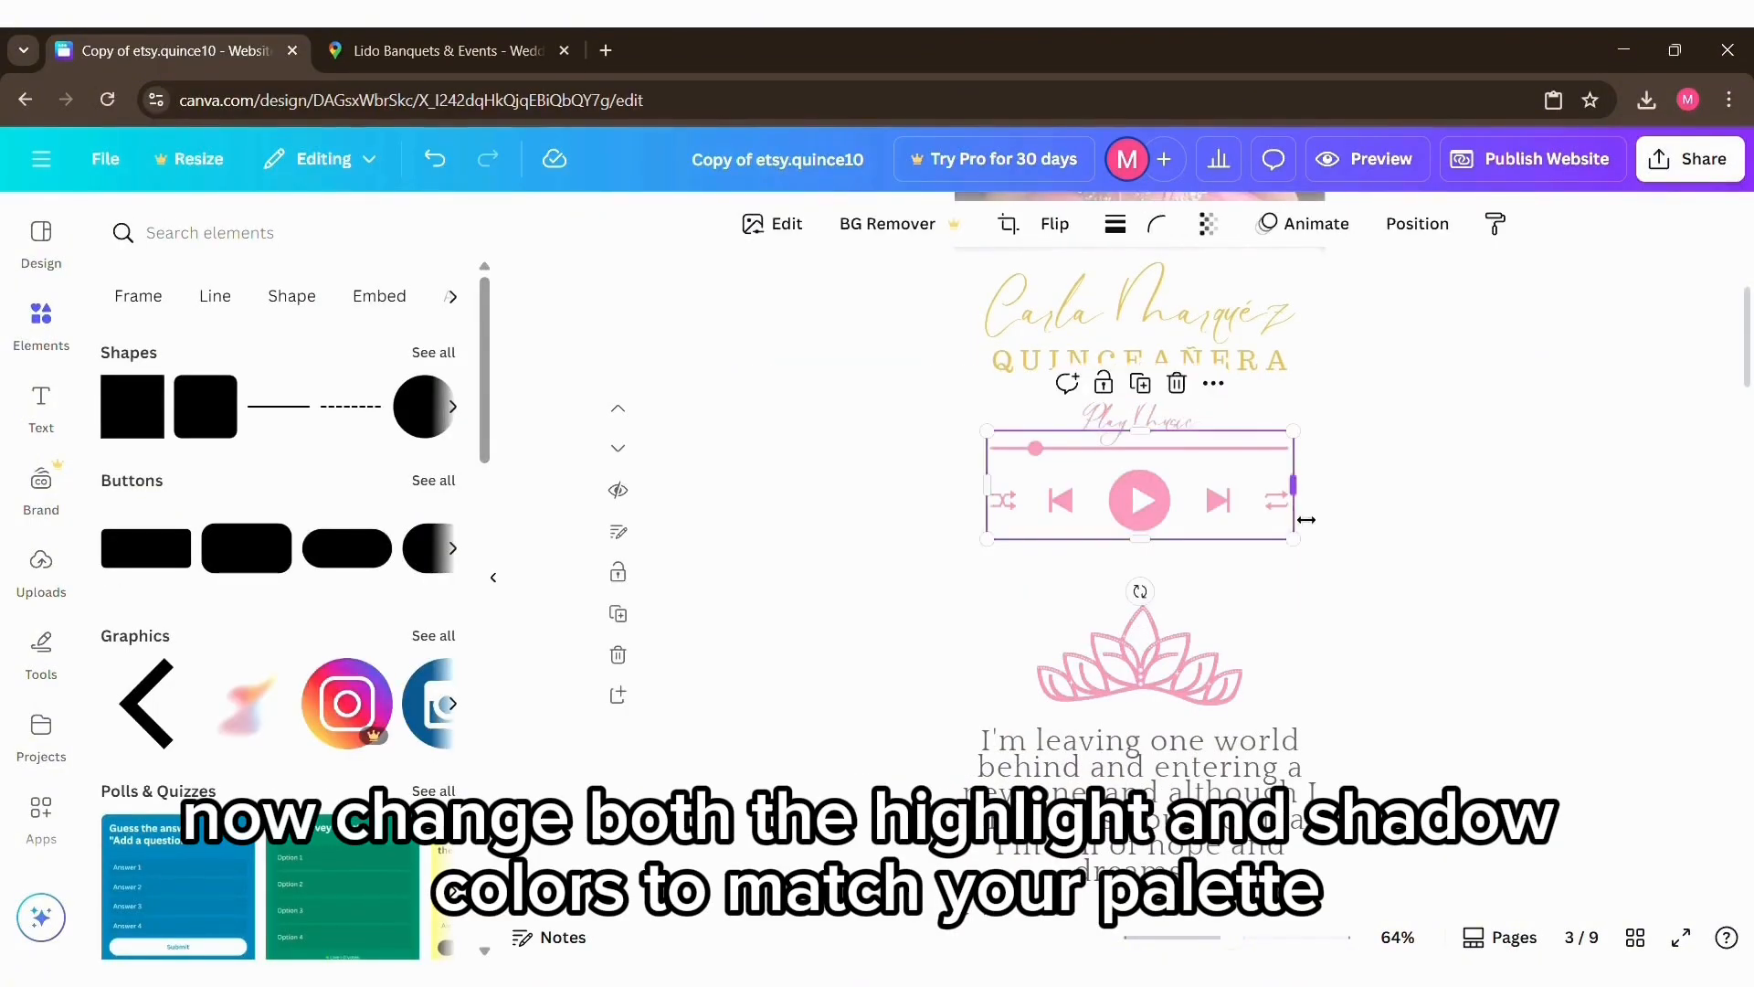
{"action": "left_click", "coordinate": [783, 224]}
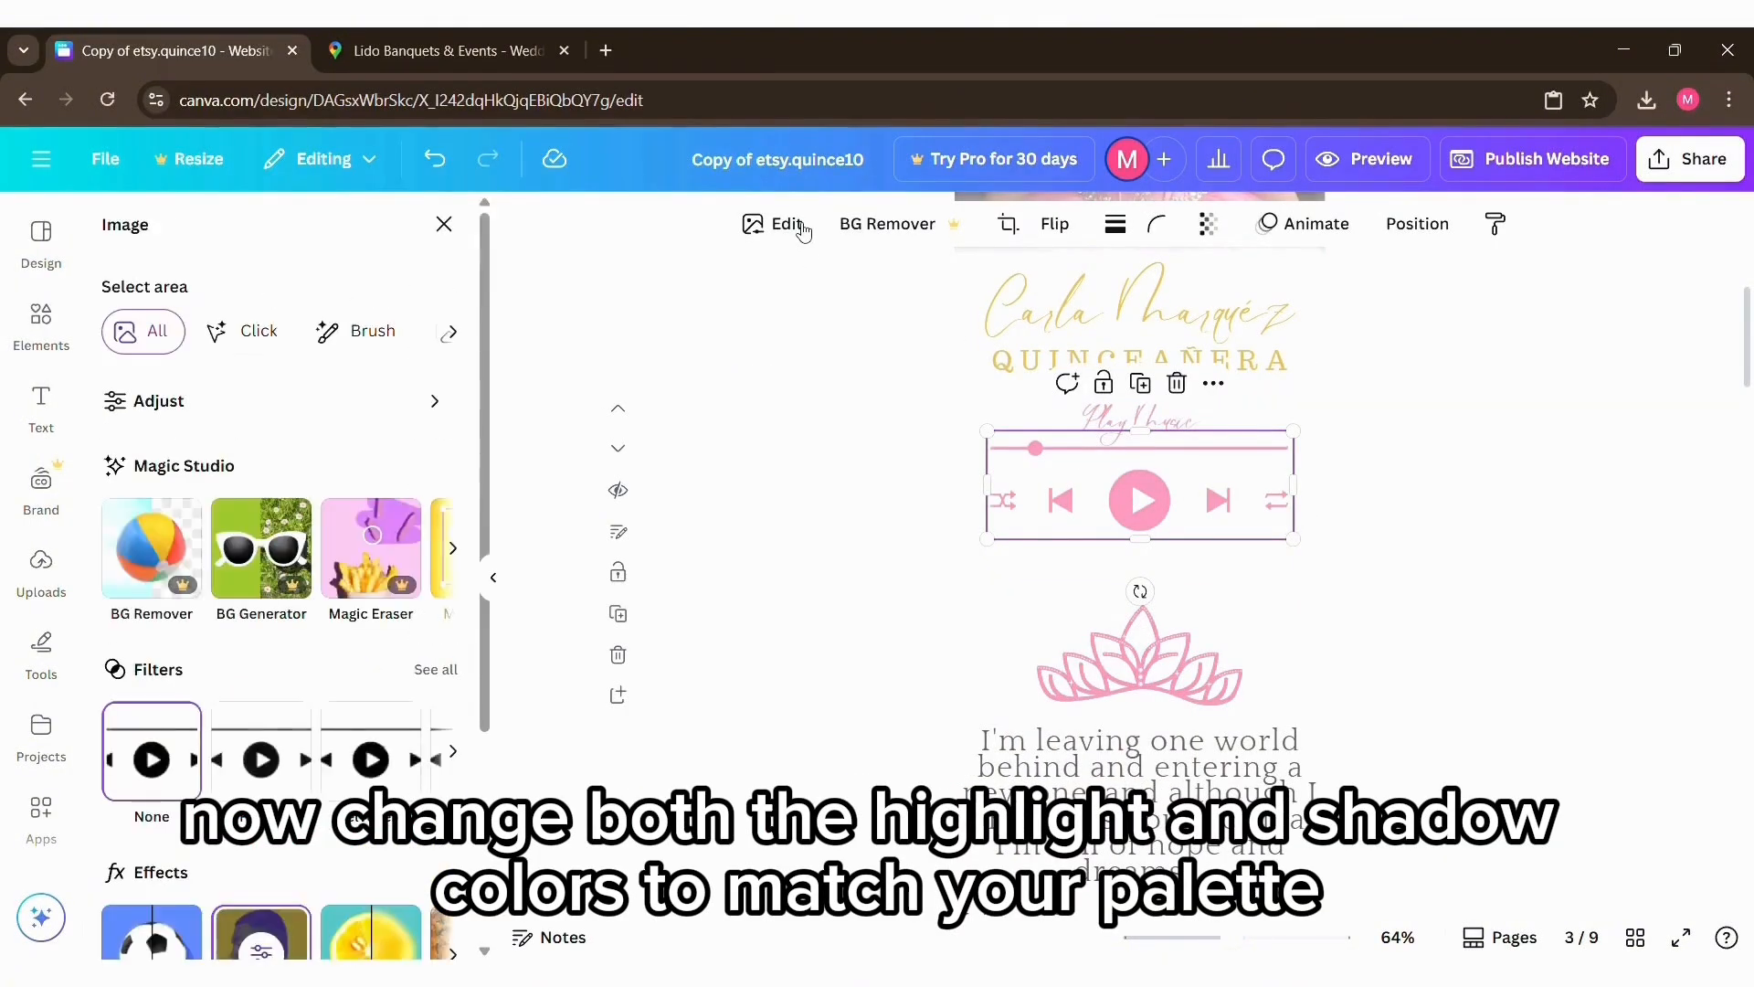
{"action": "scroll", "coordinate": [274, 640], "scroll_direction": "down", "scroll_amount": 3}
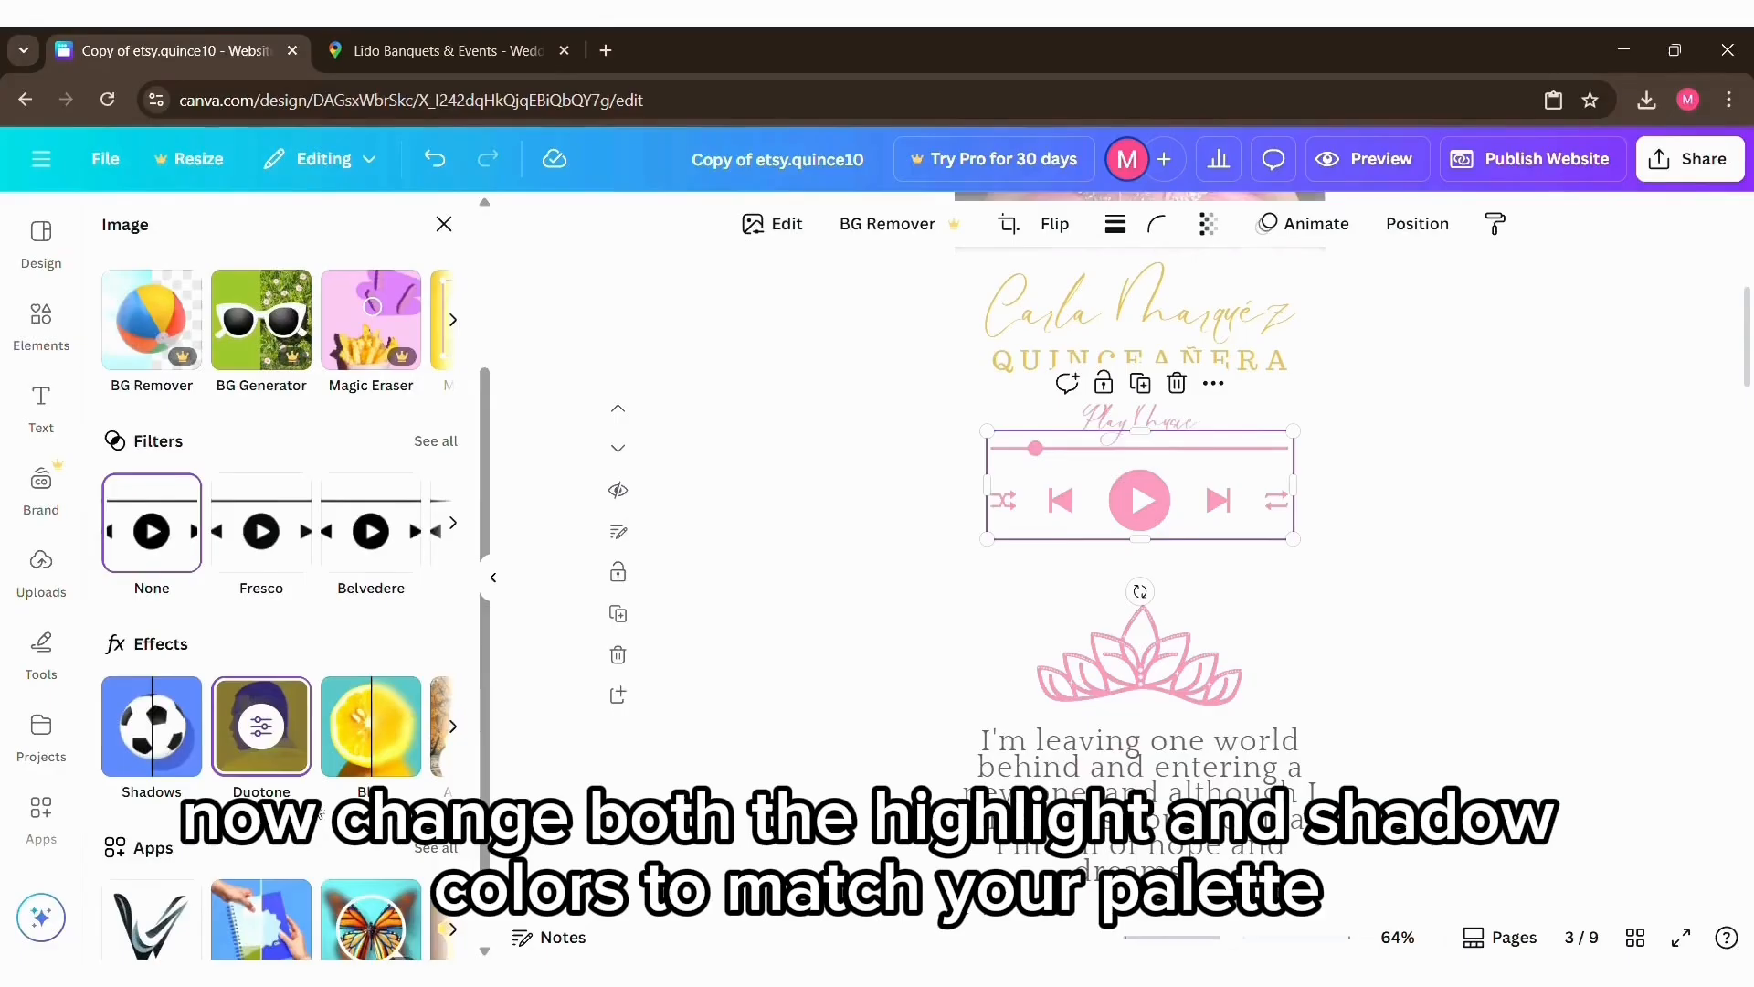
{"action": "left_click", "coordinate": [265, 721]}
{"action": "left_click", "coordinate": [442, 598]}
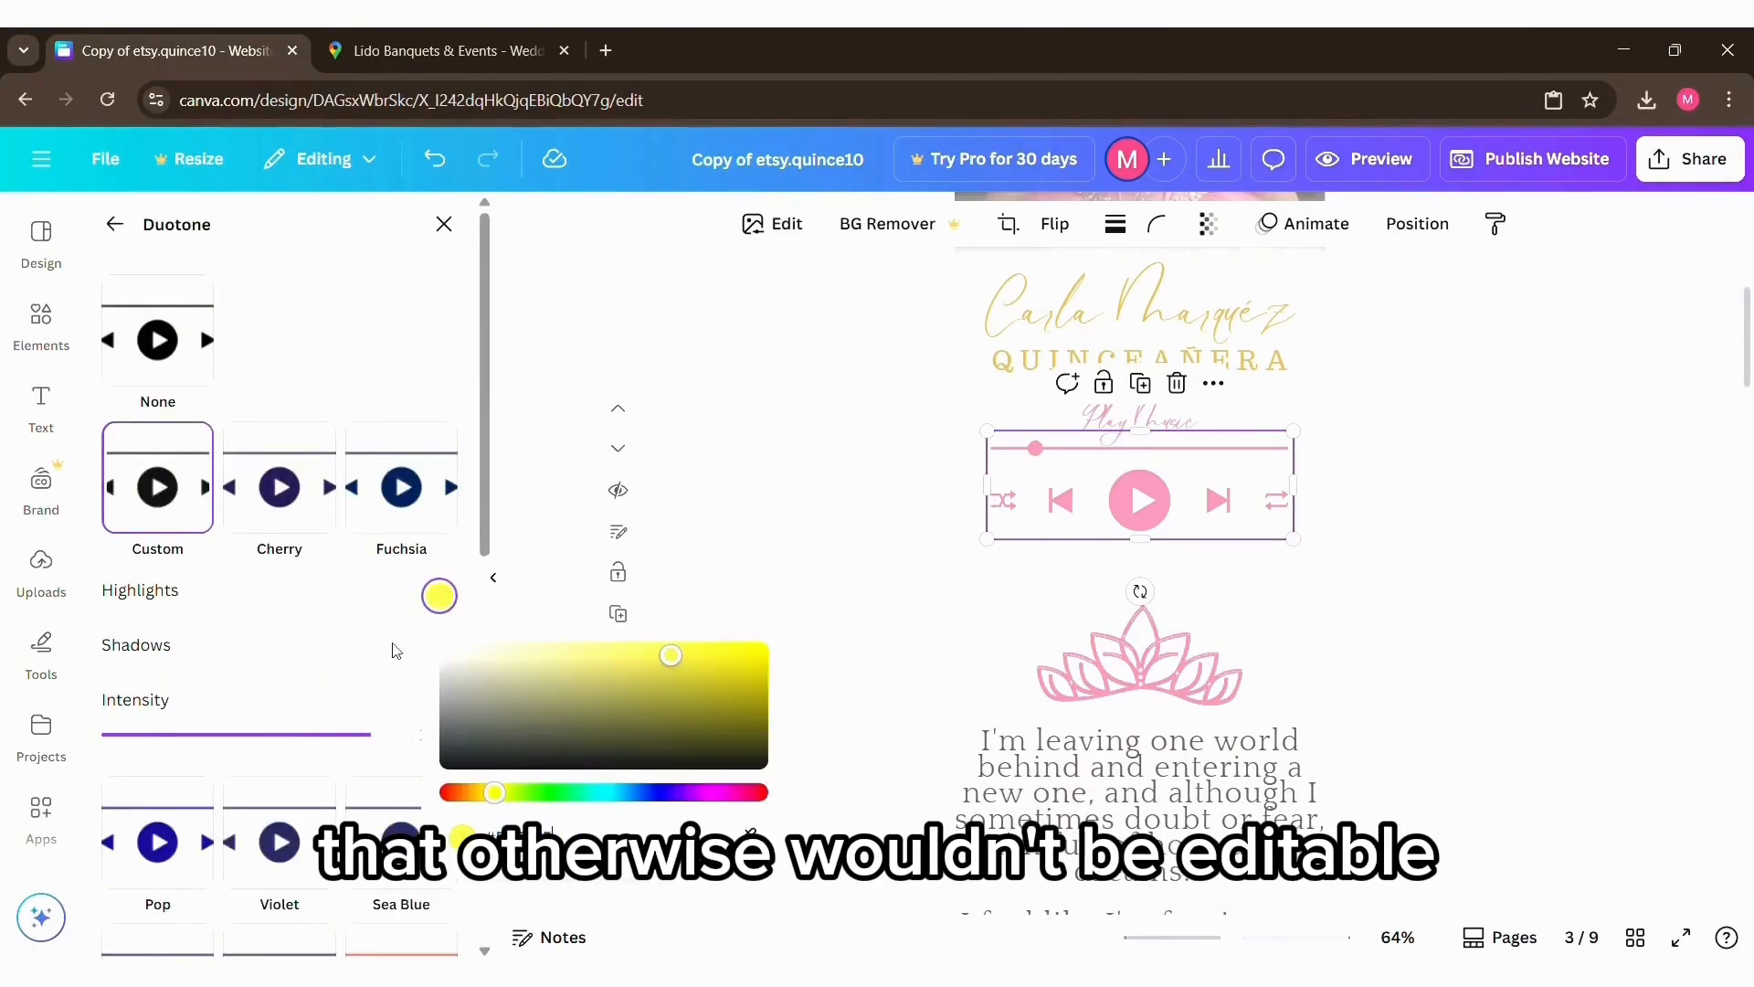
{"action": "left_click", "coordinate": [439, 649]}
{"action": "left_click", "coordinate": [1350, 587]}
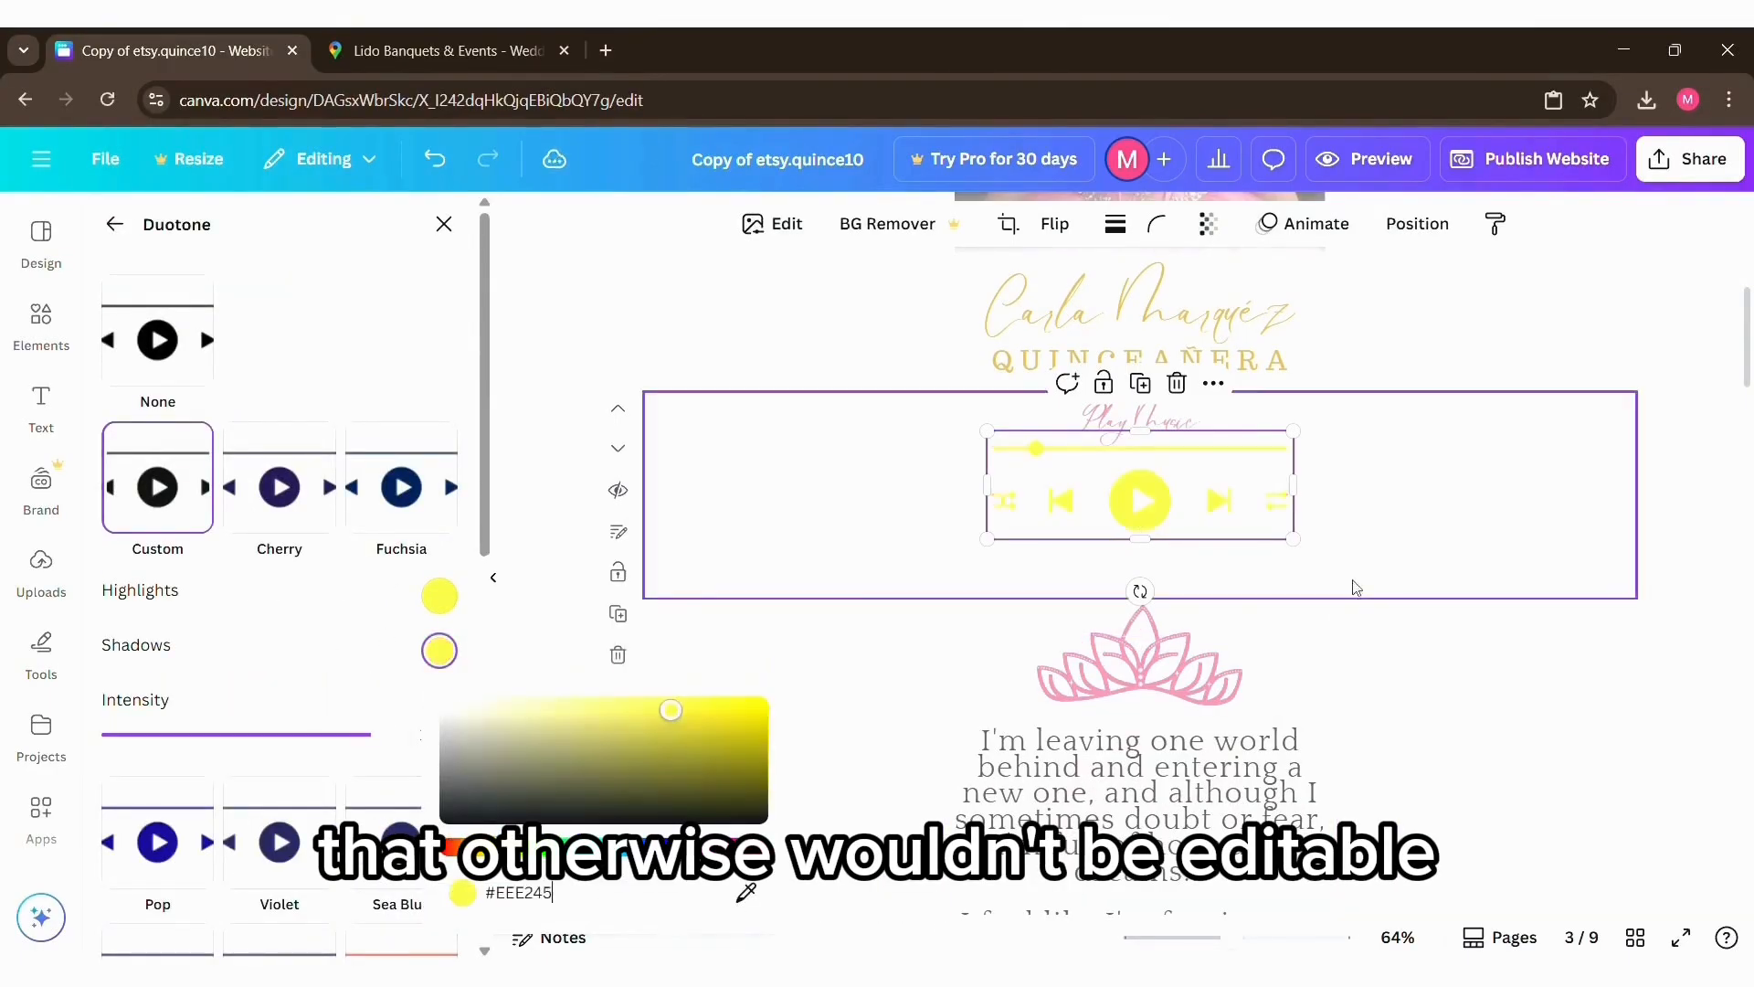
Step: Recolor the crown graphic above the "I'm leaving one world behind" text with the gold document color
{"action": "left_click", "coordinate": [1178, 633]}
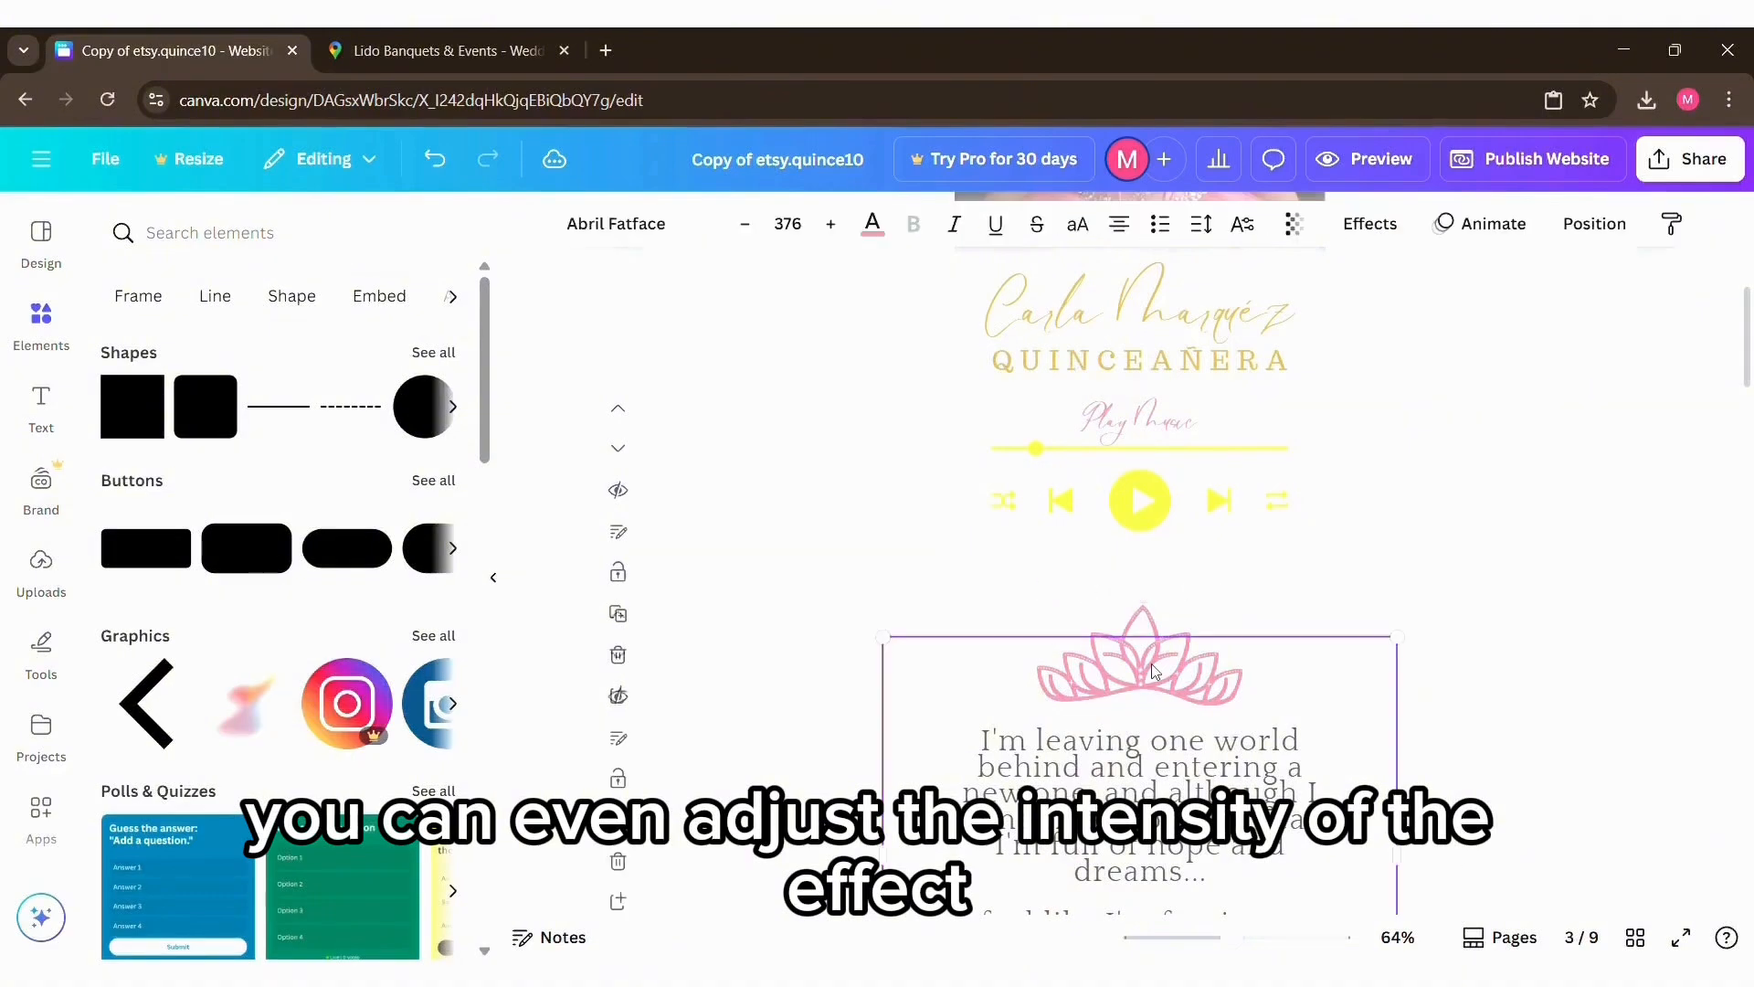
{"action": "scroll", "coordinate": [1137, 628], "scroll_direction": "down", "scroll_amount": 2}
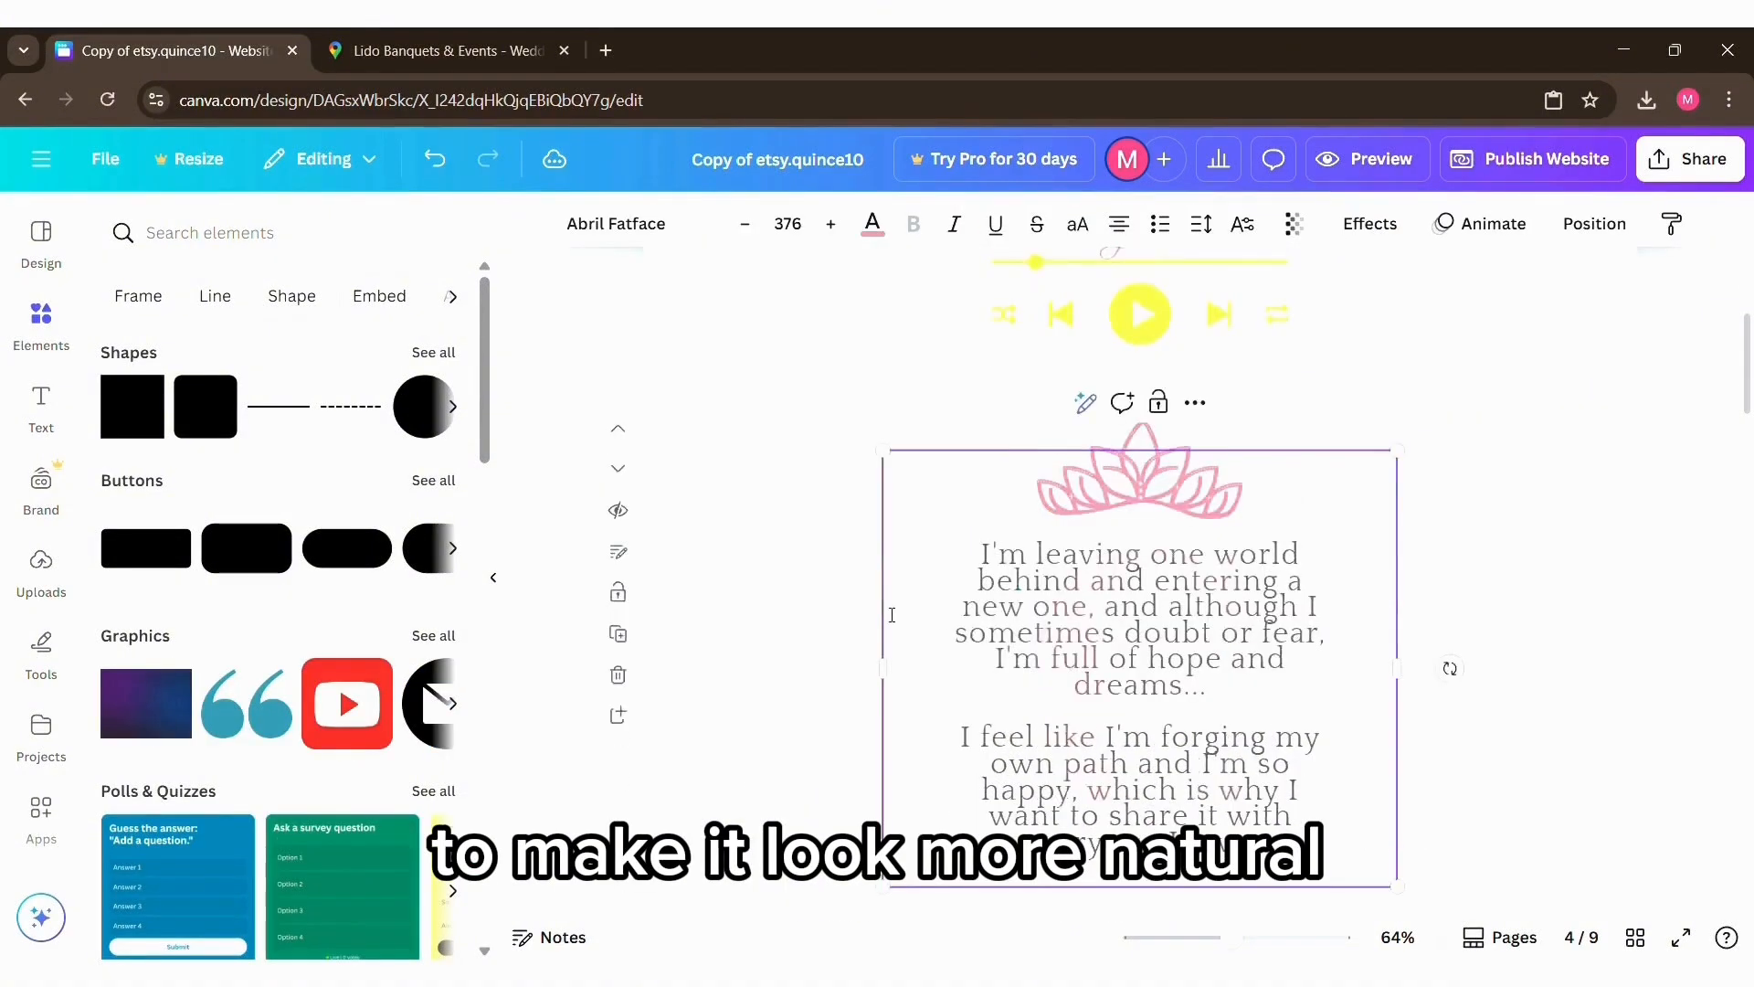
{"action": "left_click", "coordinate": [1480, 448]}
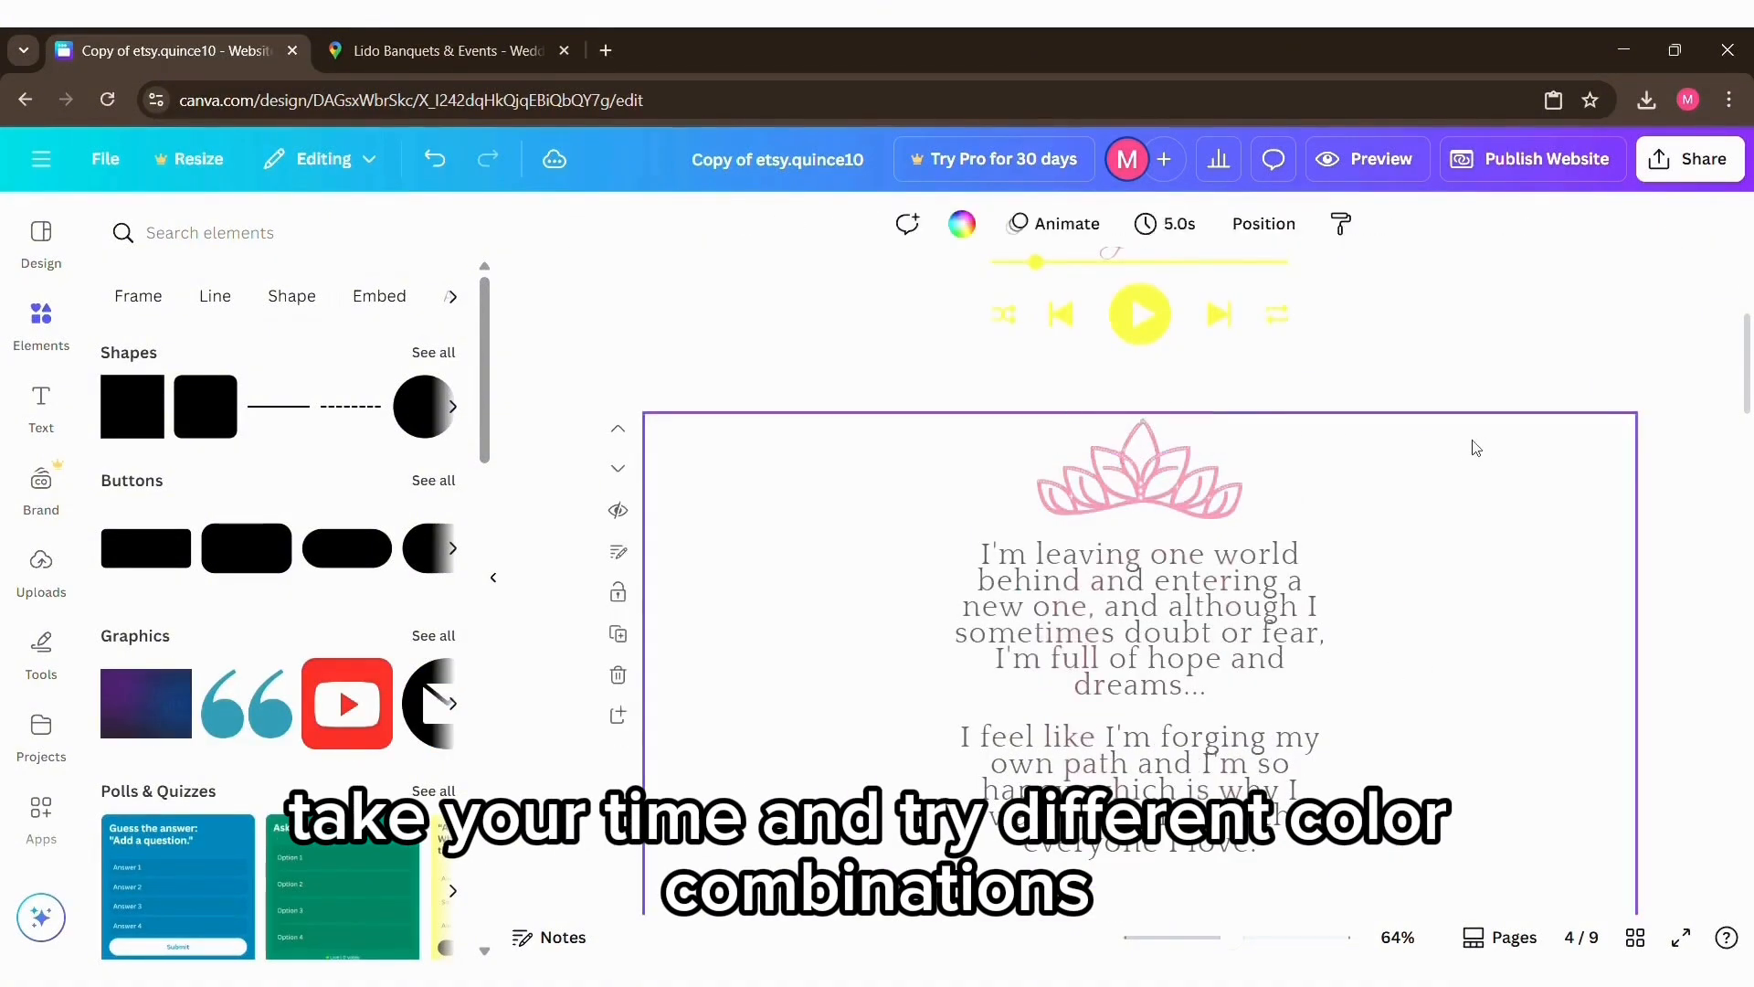
{"action": "left_click", "coordinate": [1148, 426]}
{"action": "left_click", "coordinate": [1223, 433]}
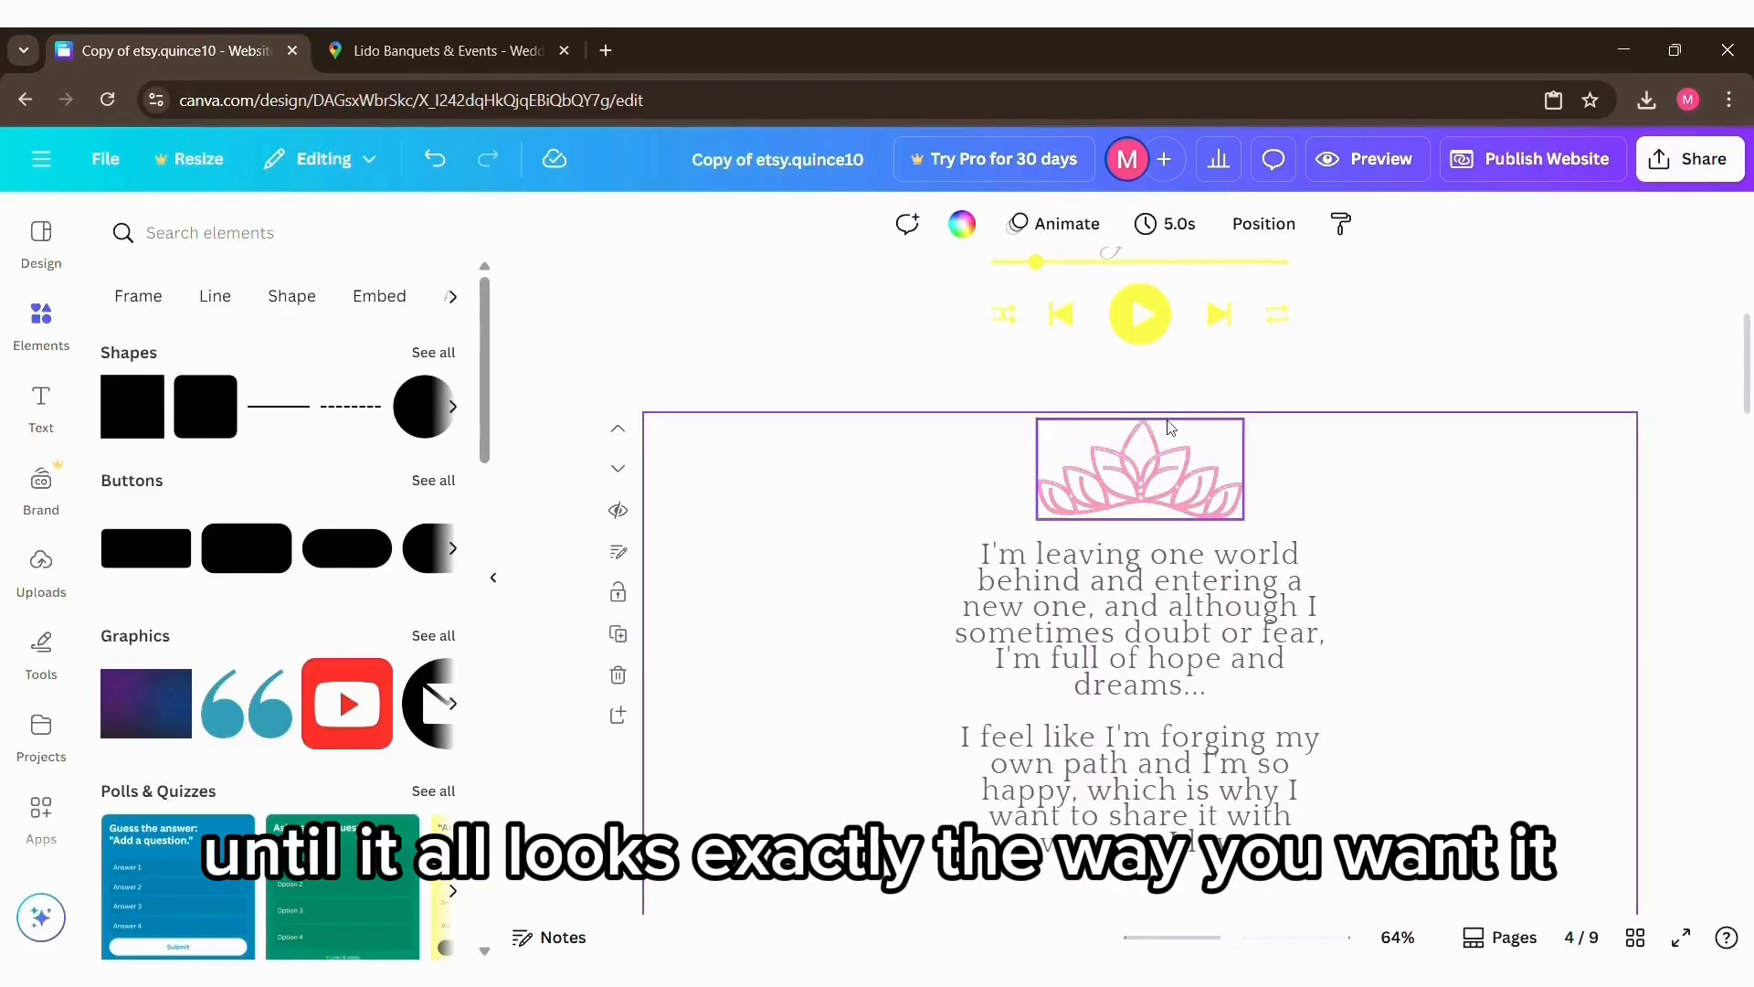
{"action": "left_click", "coordinate": [1173, 427]}
{"action": "left_click", "coordinate": [975, 228]}
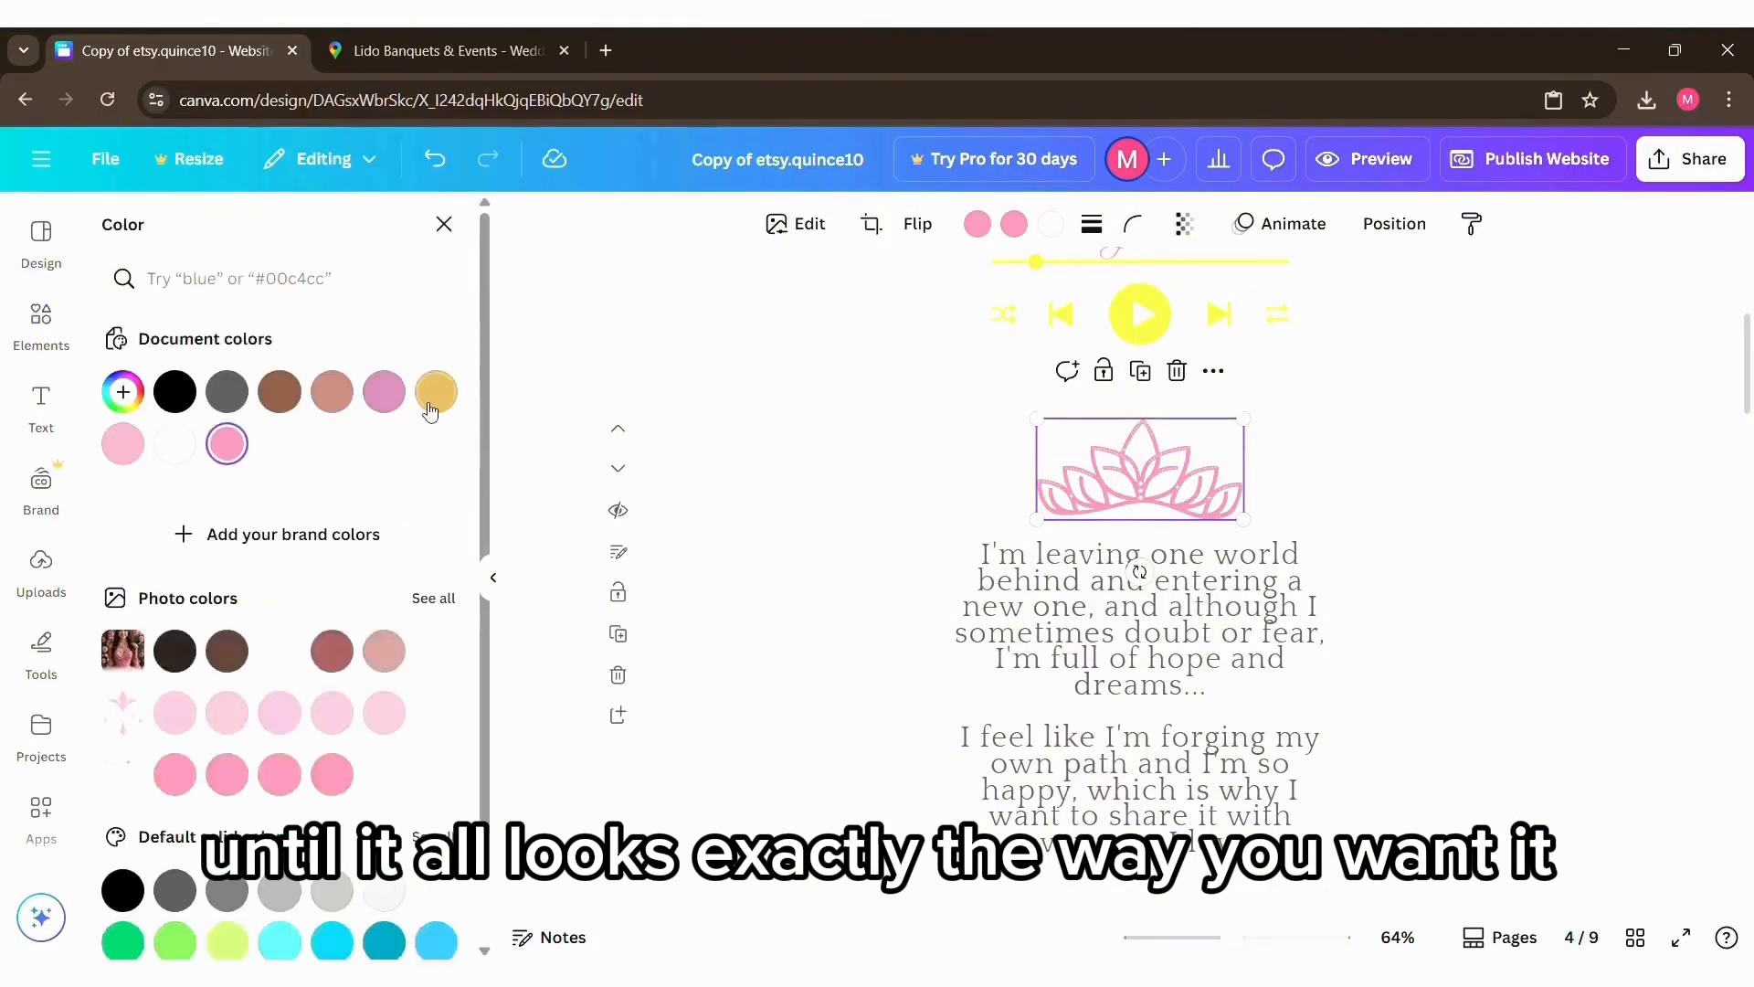
{"action": "left_click", "coordinate": [436, 391]}
{"action": "left_click", "coordinate": [1027, 226]}
{"action": "left_click", "coordinate": [436, 391]}
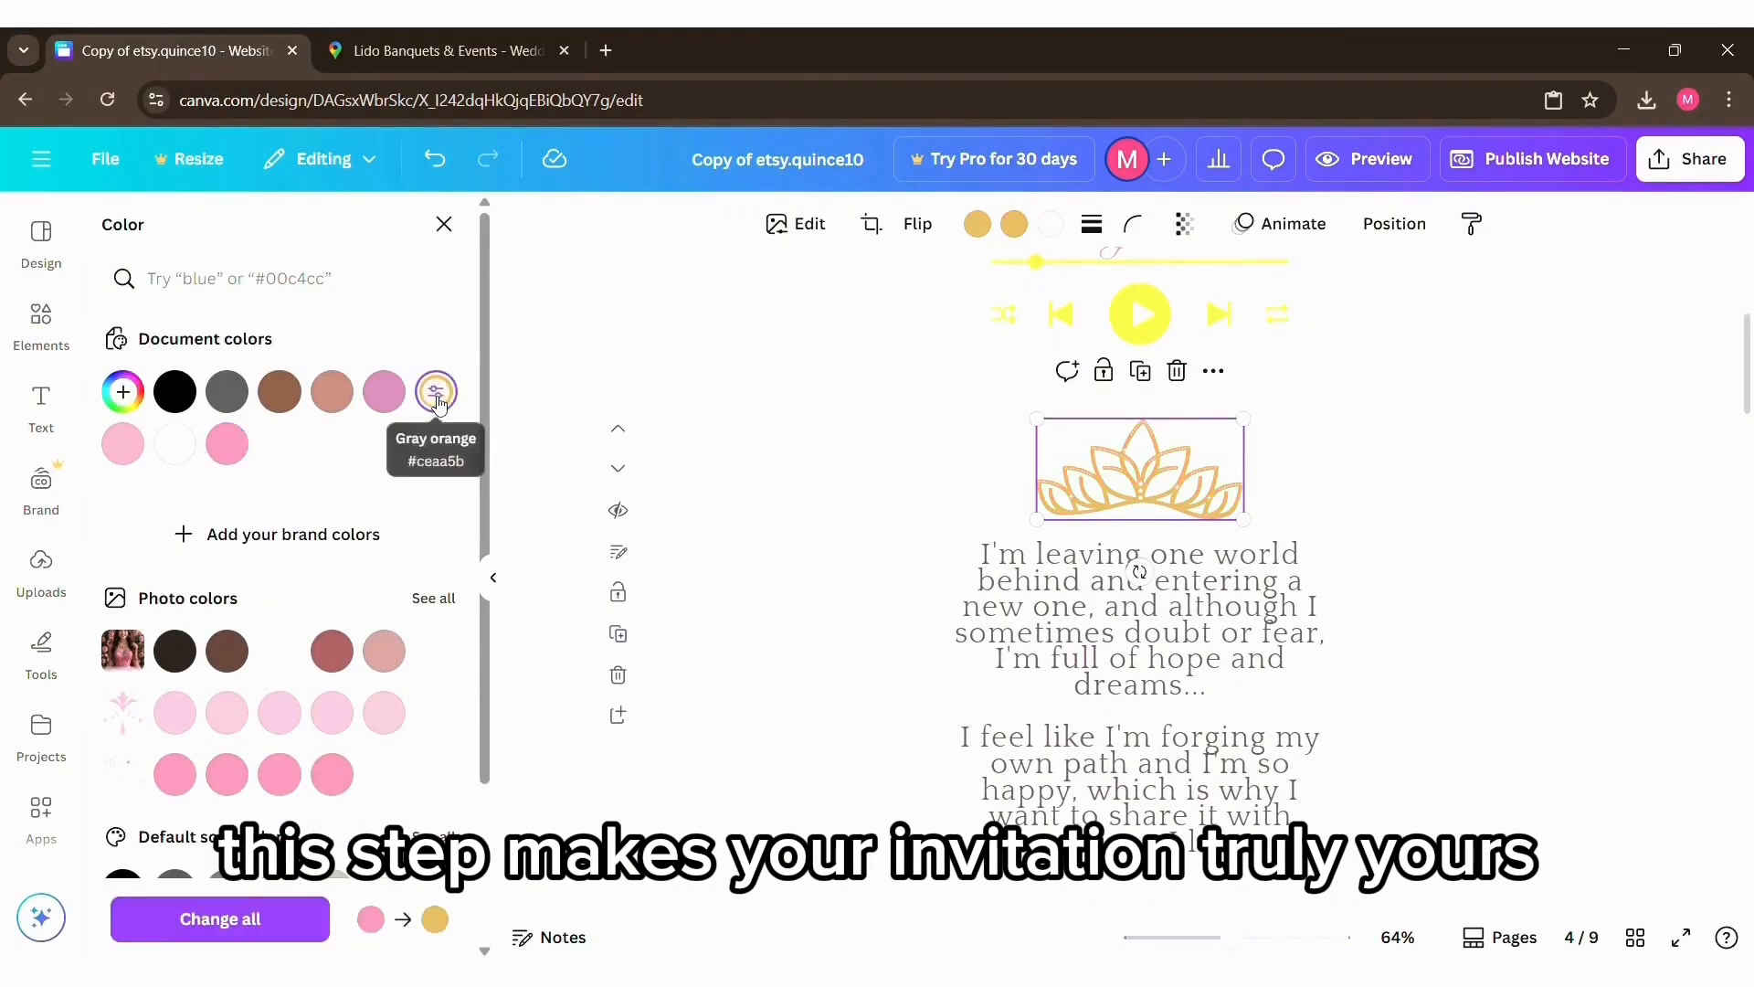
{"action": "left_click", "coordinate": [1053, 225]}
{"action": "left_click", "coordinate": [436, 391]}
{"action": "left_click", "coordinate": [1472, 555]}
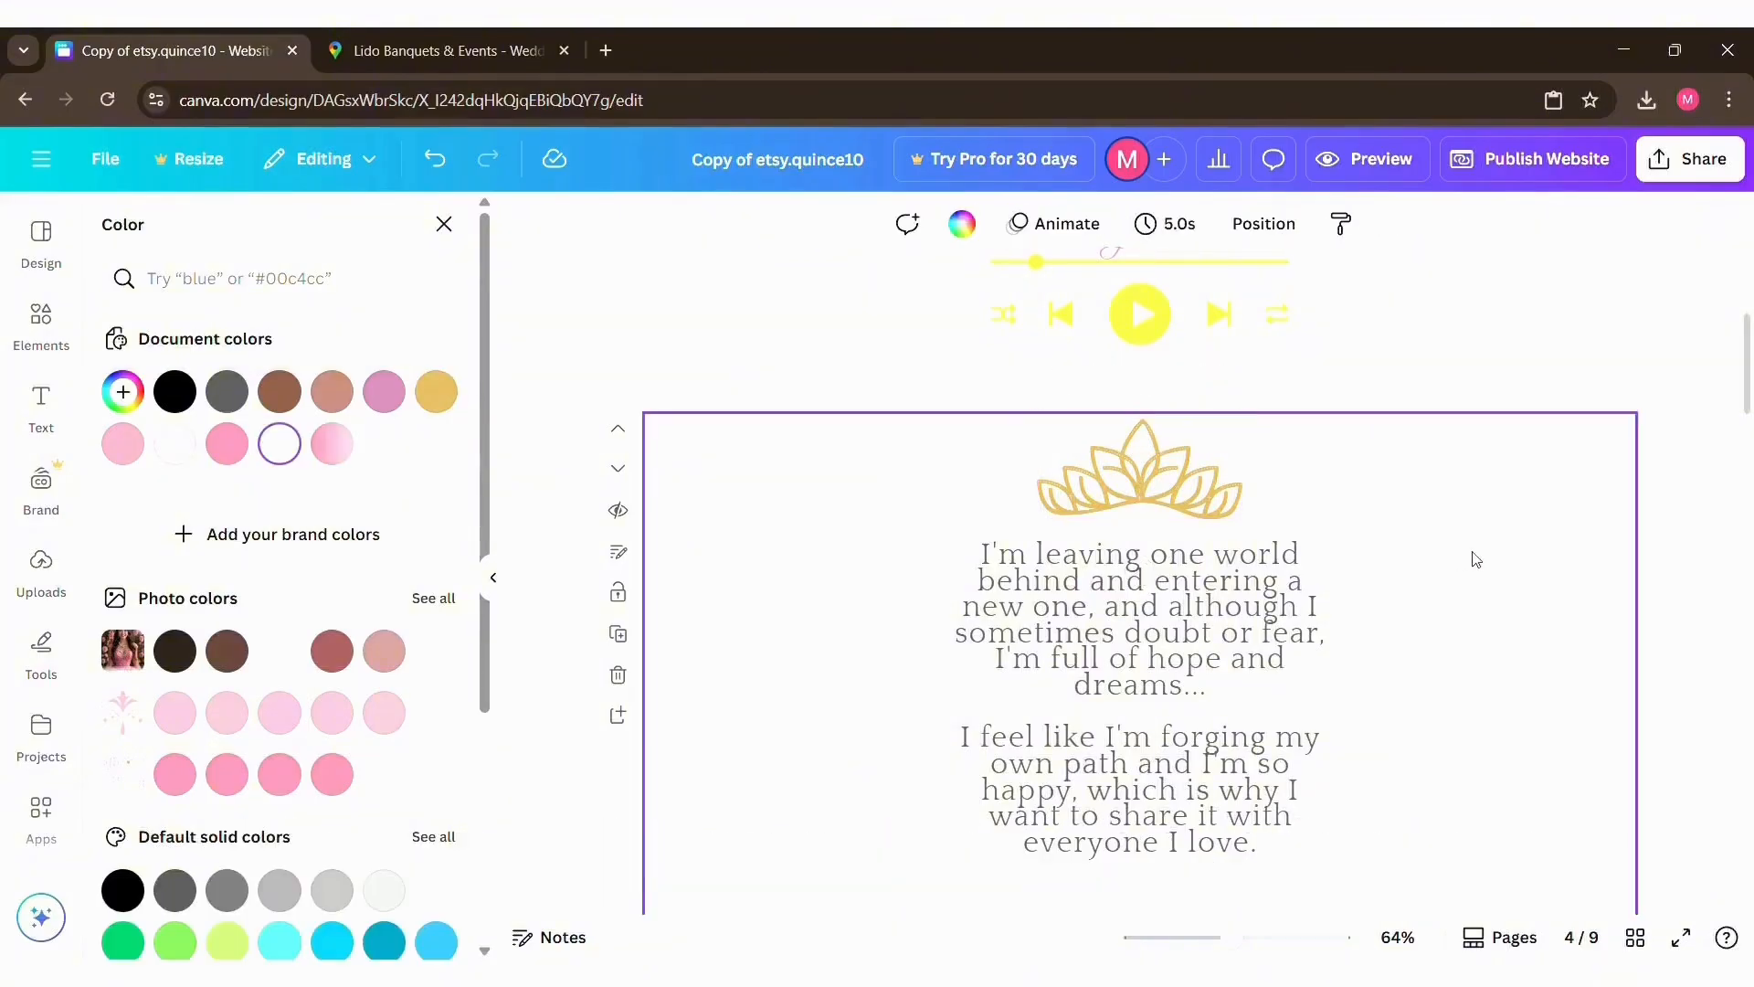
Step: Color the leafy double-line divider above the "Program" heading with the gold document color
{"action": "scroll", "coordinate": [1472, 556], "scroll_direction": "down", "scroll_amount": 8}
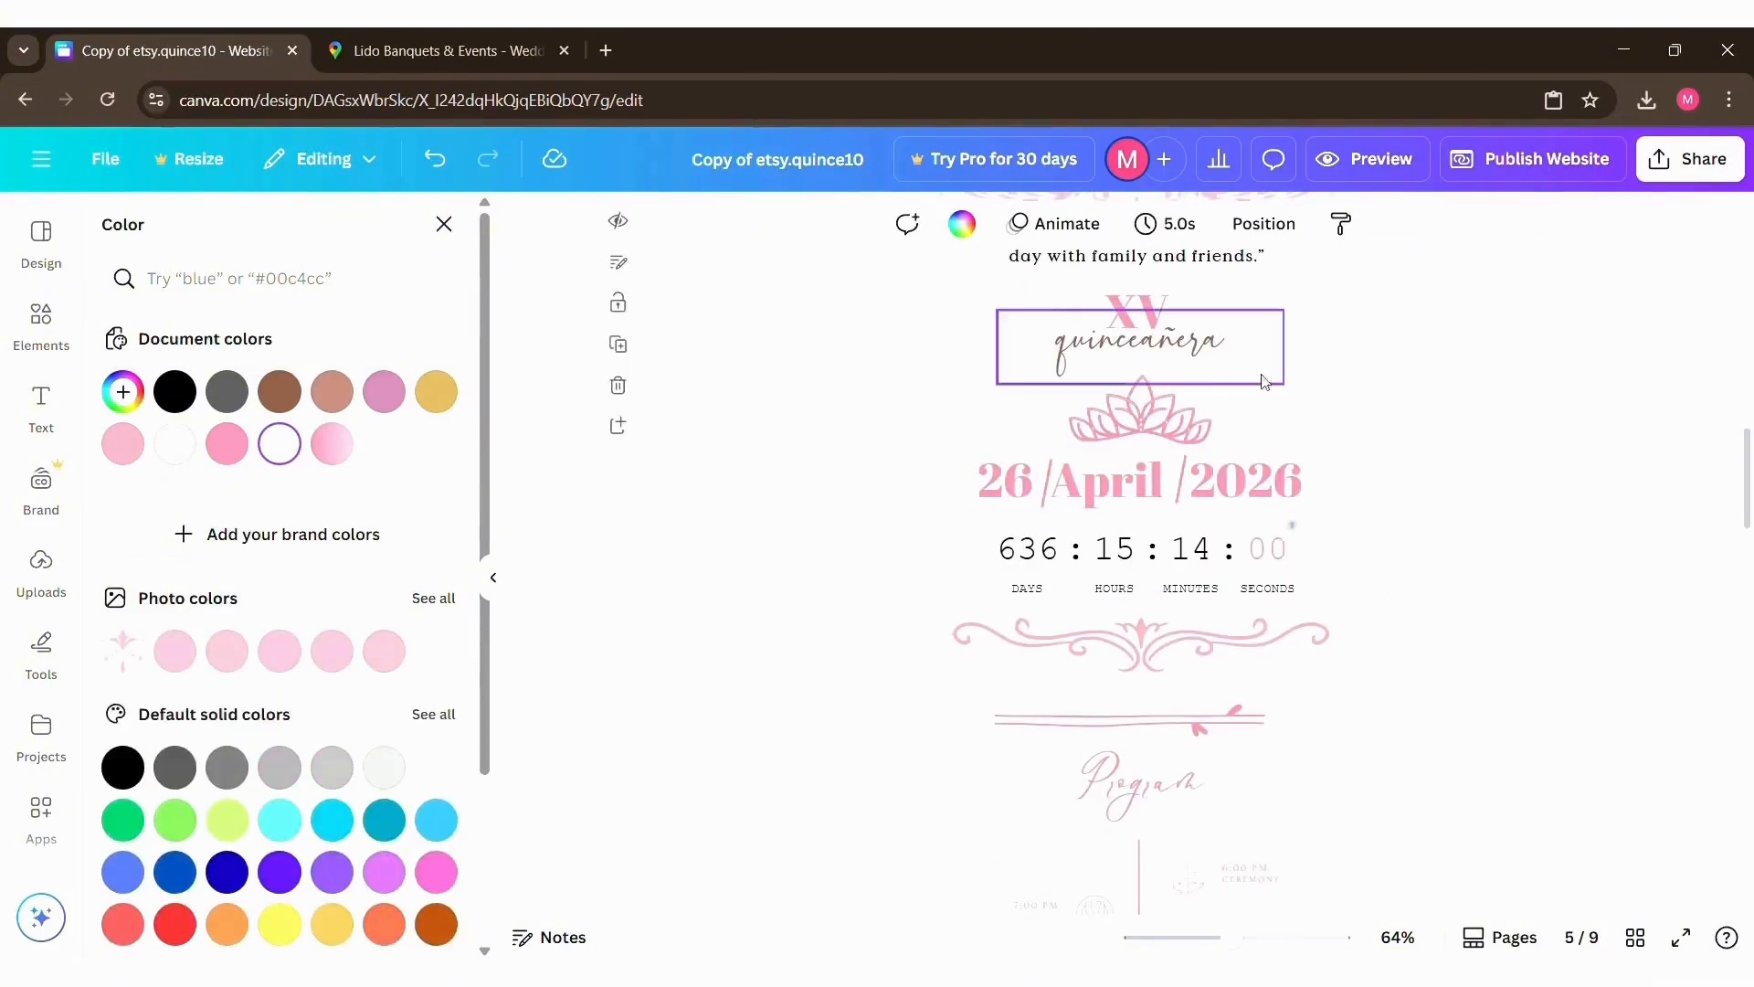
{"action": "left_click", "coordinate": [1191, 649]}
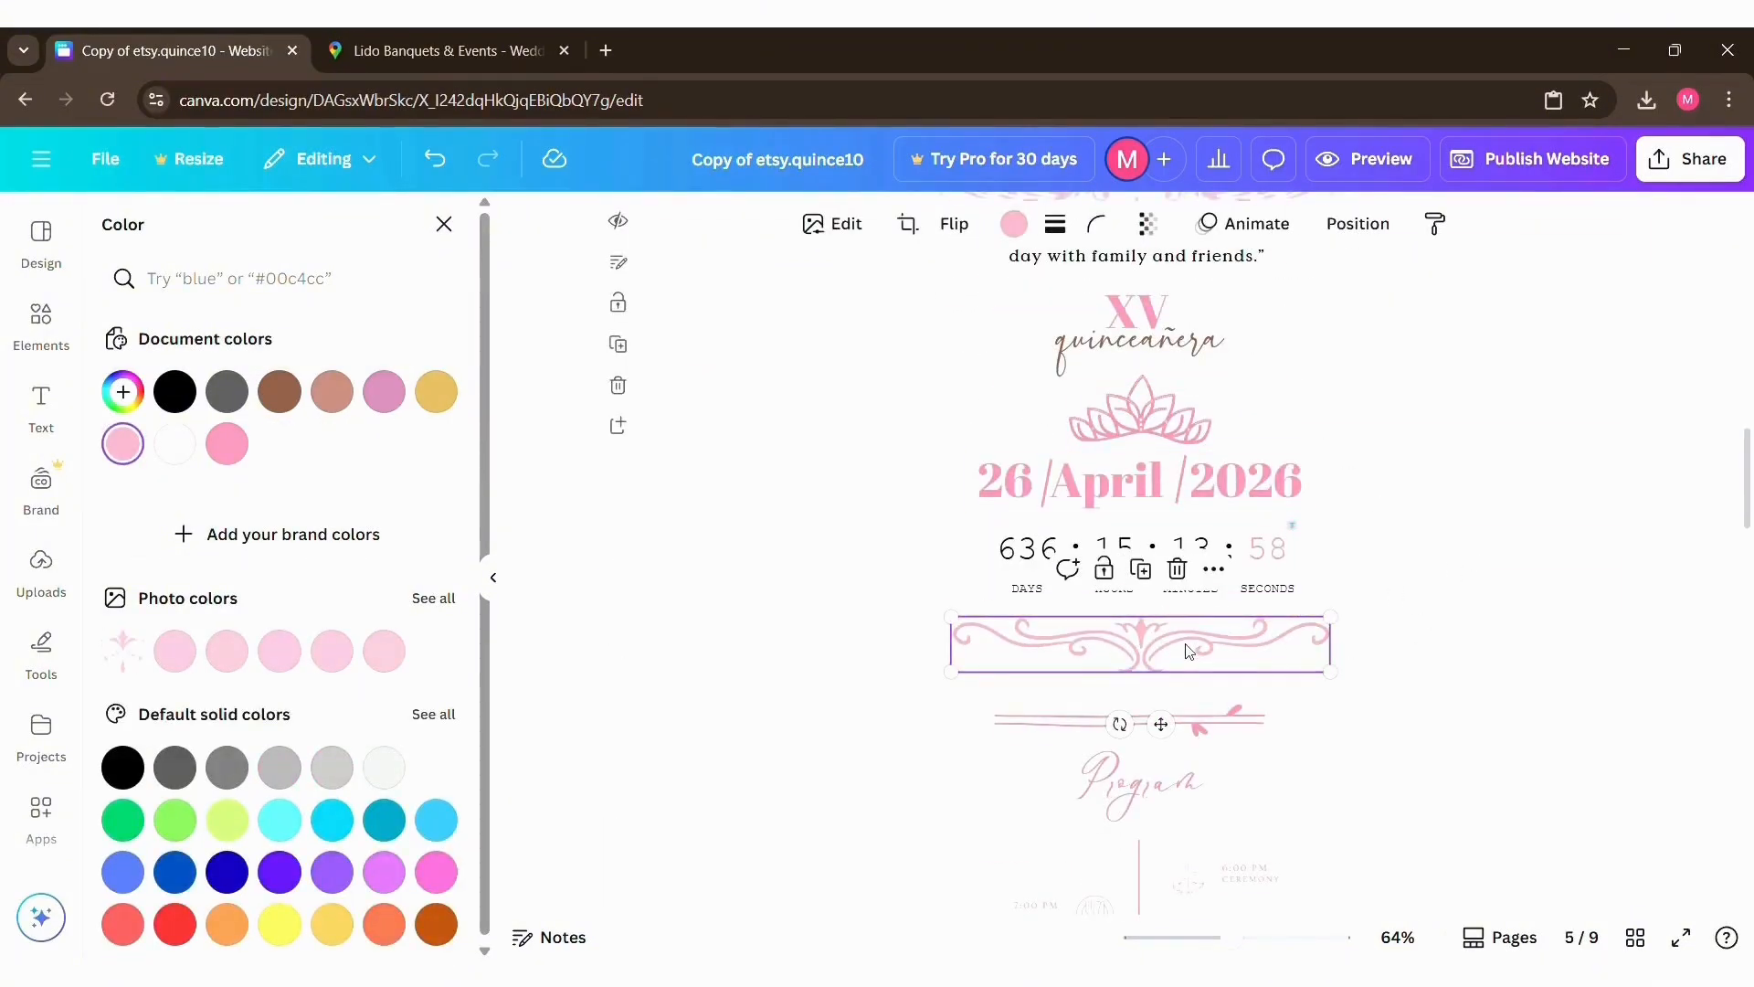
{"action": "scroll", "coordinate": [1092, 568], "scroll_direction": "down", "scroll_amount": 1}
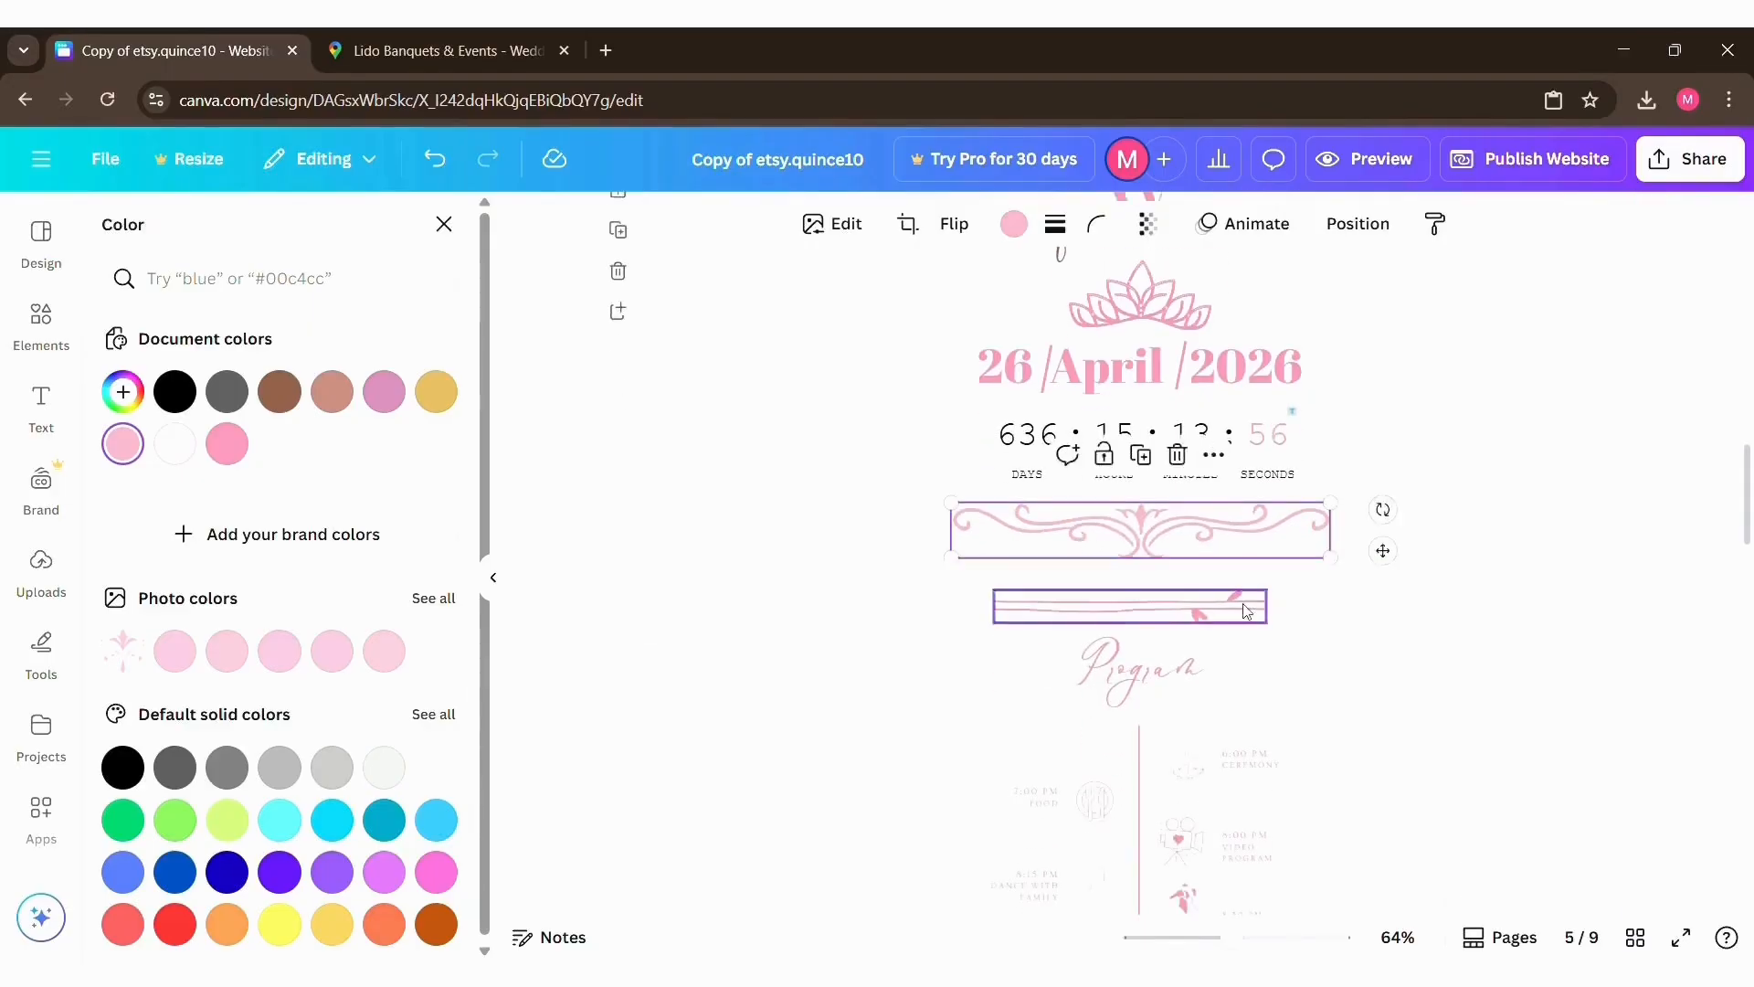
{"action": "left_click", "coordinate": [1244, 605]}
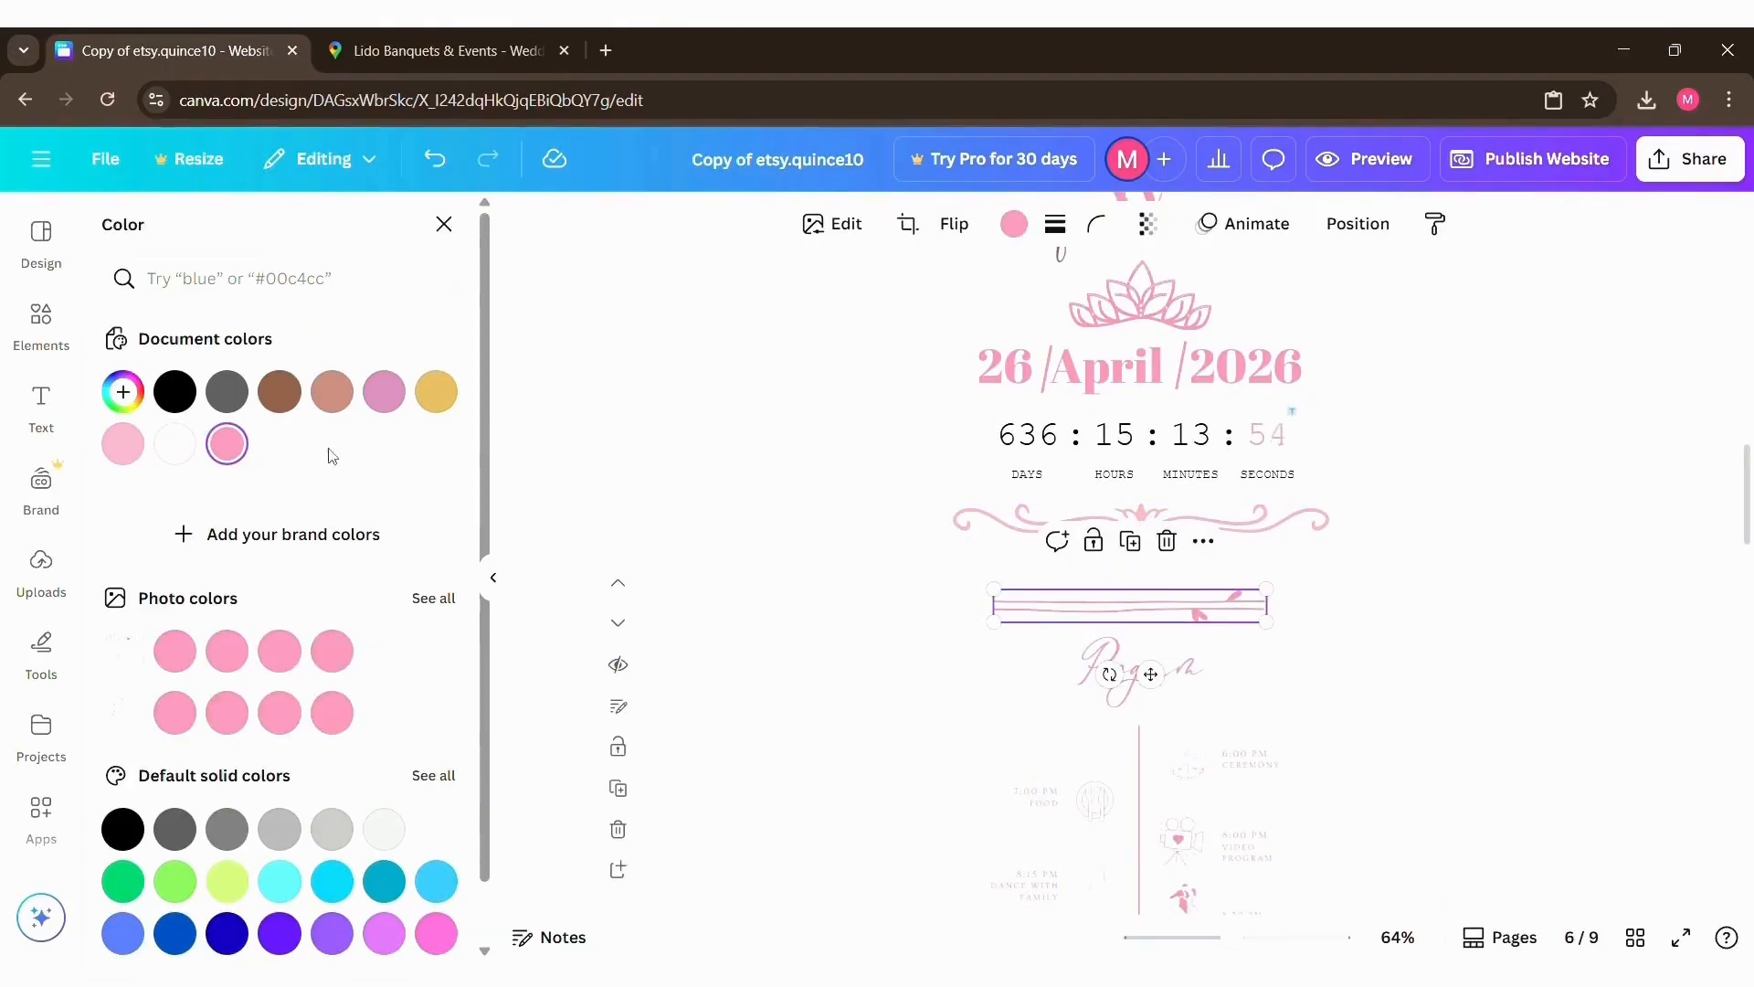
{"action": "left_click", "coordinate": [436, 391]}
Step: Replace the magenta color of the floral letter R in the RSVP section with the gold document color
{"action": "scroll", "coordinate": [1057, 606], "scroll_direction": "down", "scroll_amount": 4}
{"action": "scroll", "coordinate": [1057, 606], "scroll_direction": "down", "scroll_amount": 3}
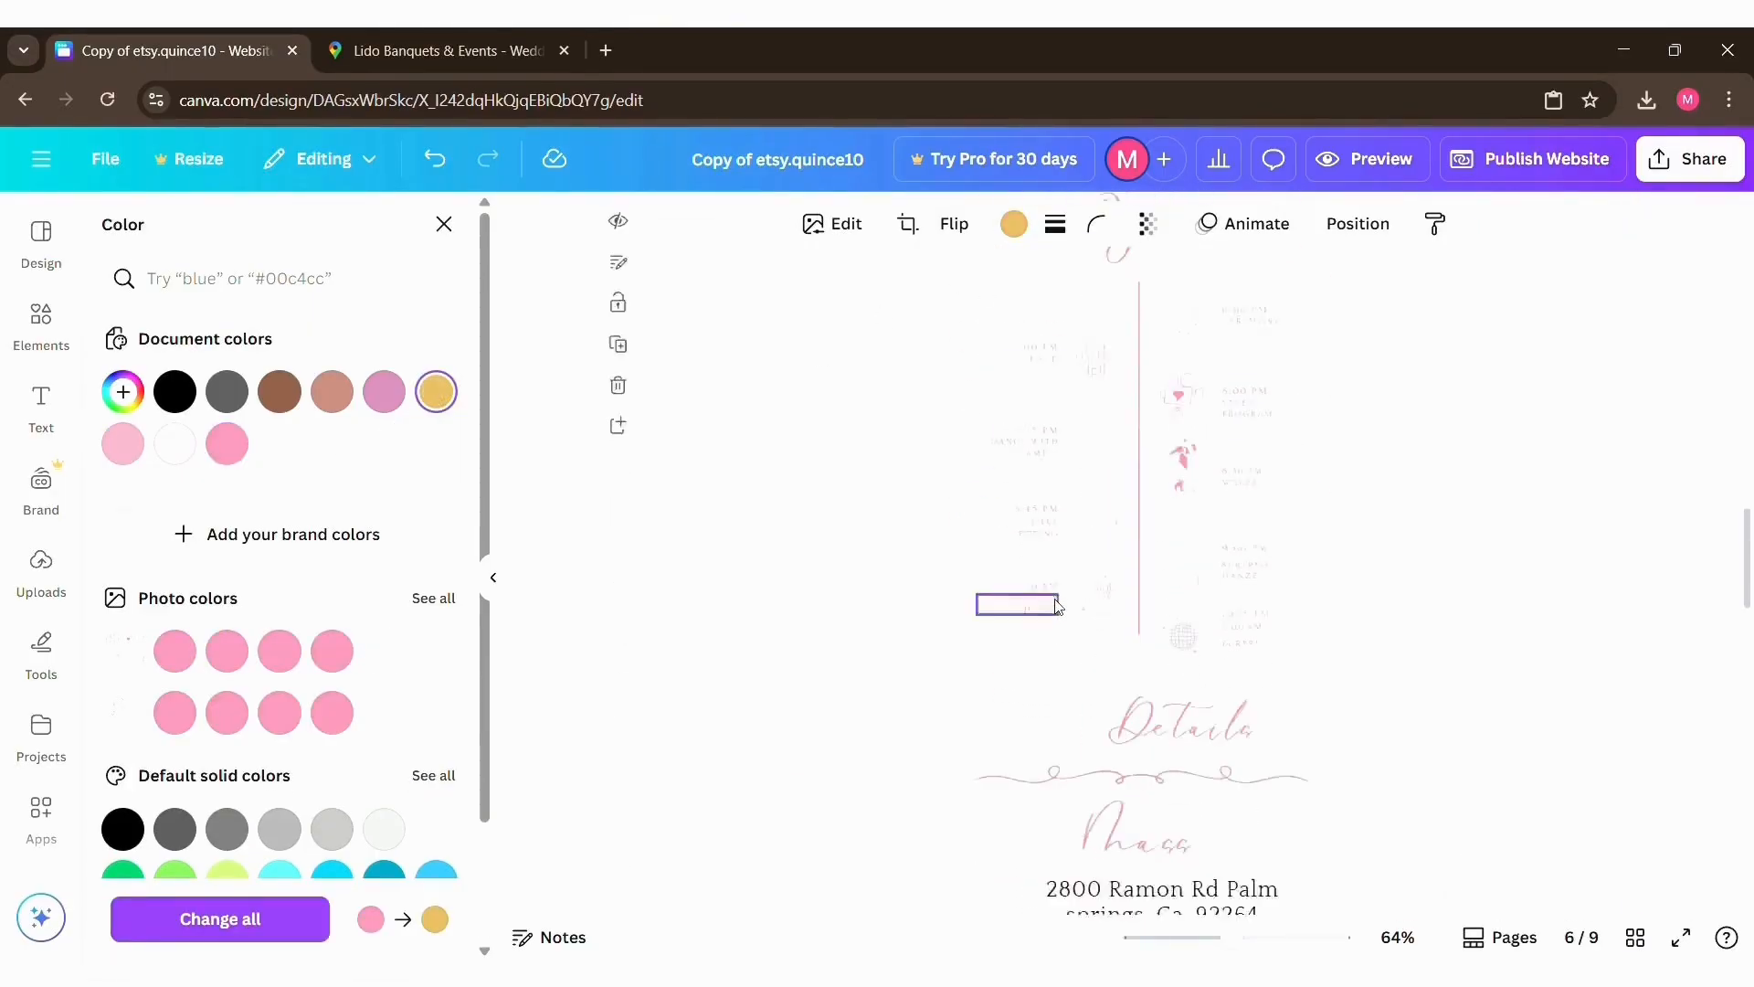
{"action": "scroll", "coordinate": [1120, 662], "scroll_direction": "down", "scroll_amount": 15}
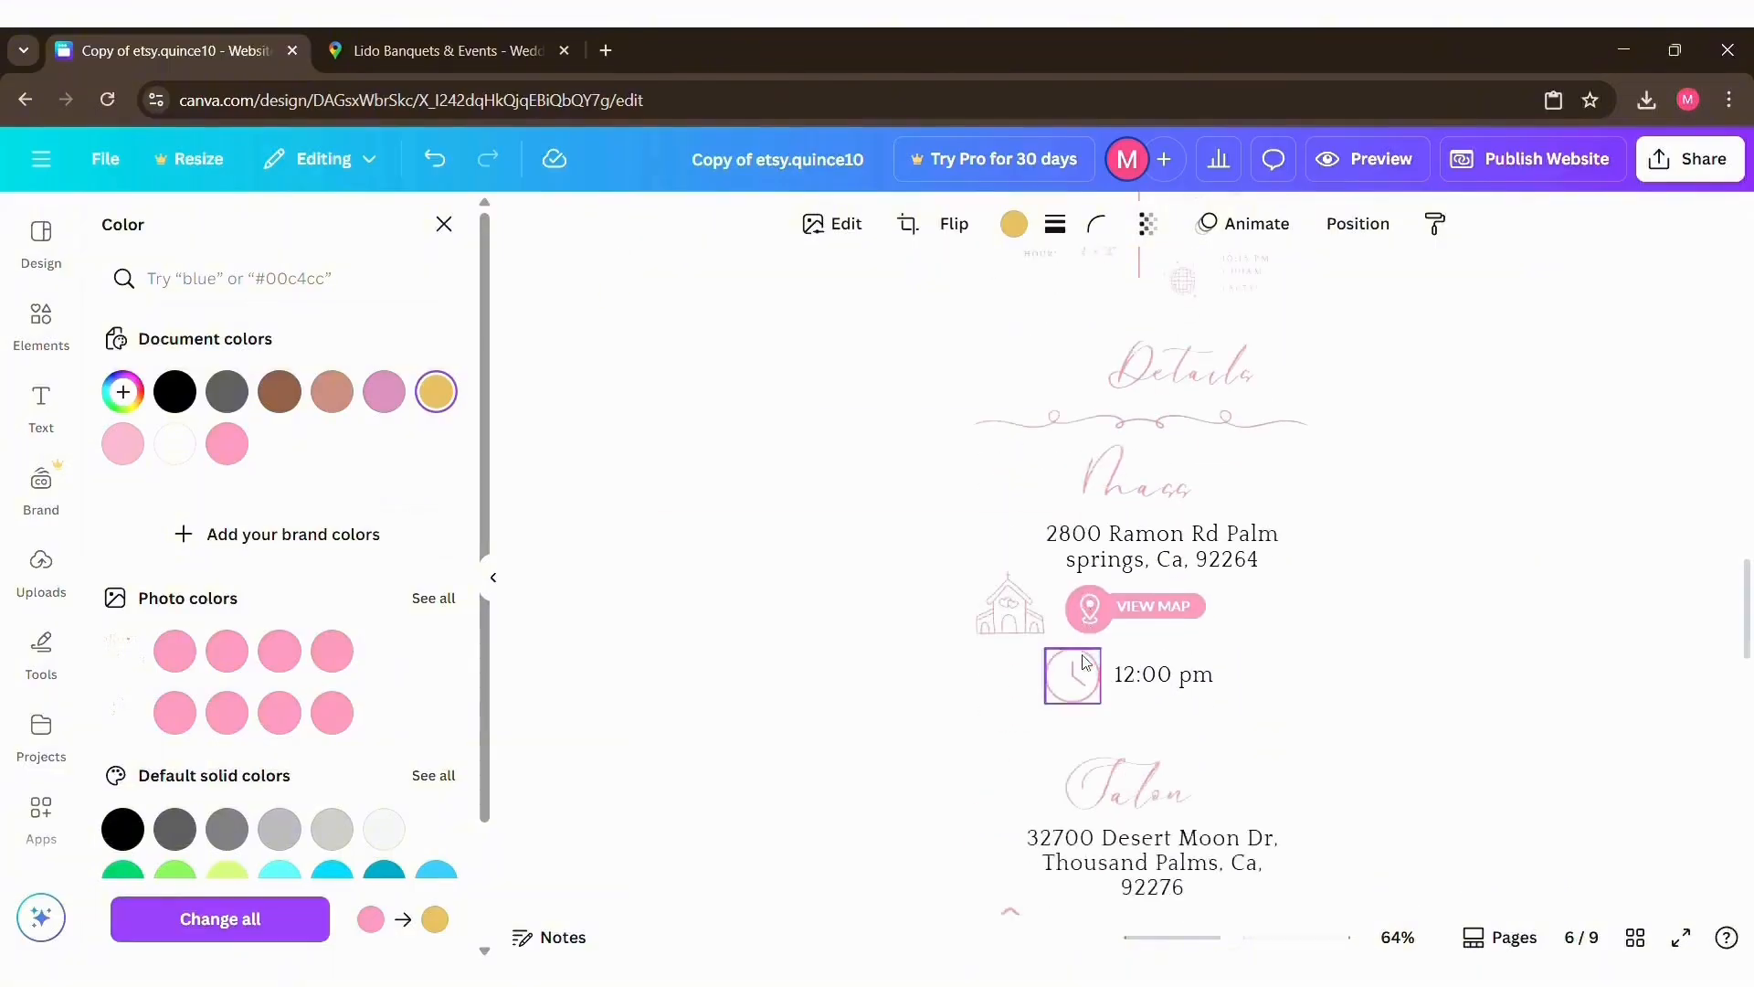
{"action": "scroll", "coordinate": [1085, 662], "scroll_direction": "up", "scroll_amount": 4}
{"action": "left_click", "coordinate": [1085, 661]}
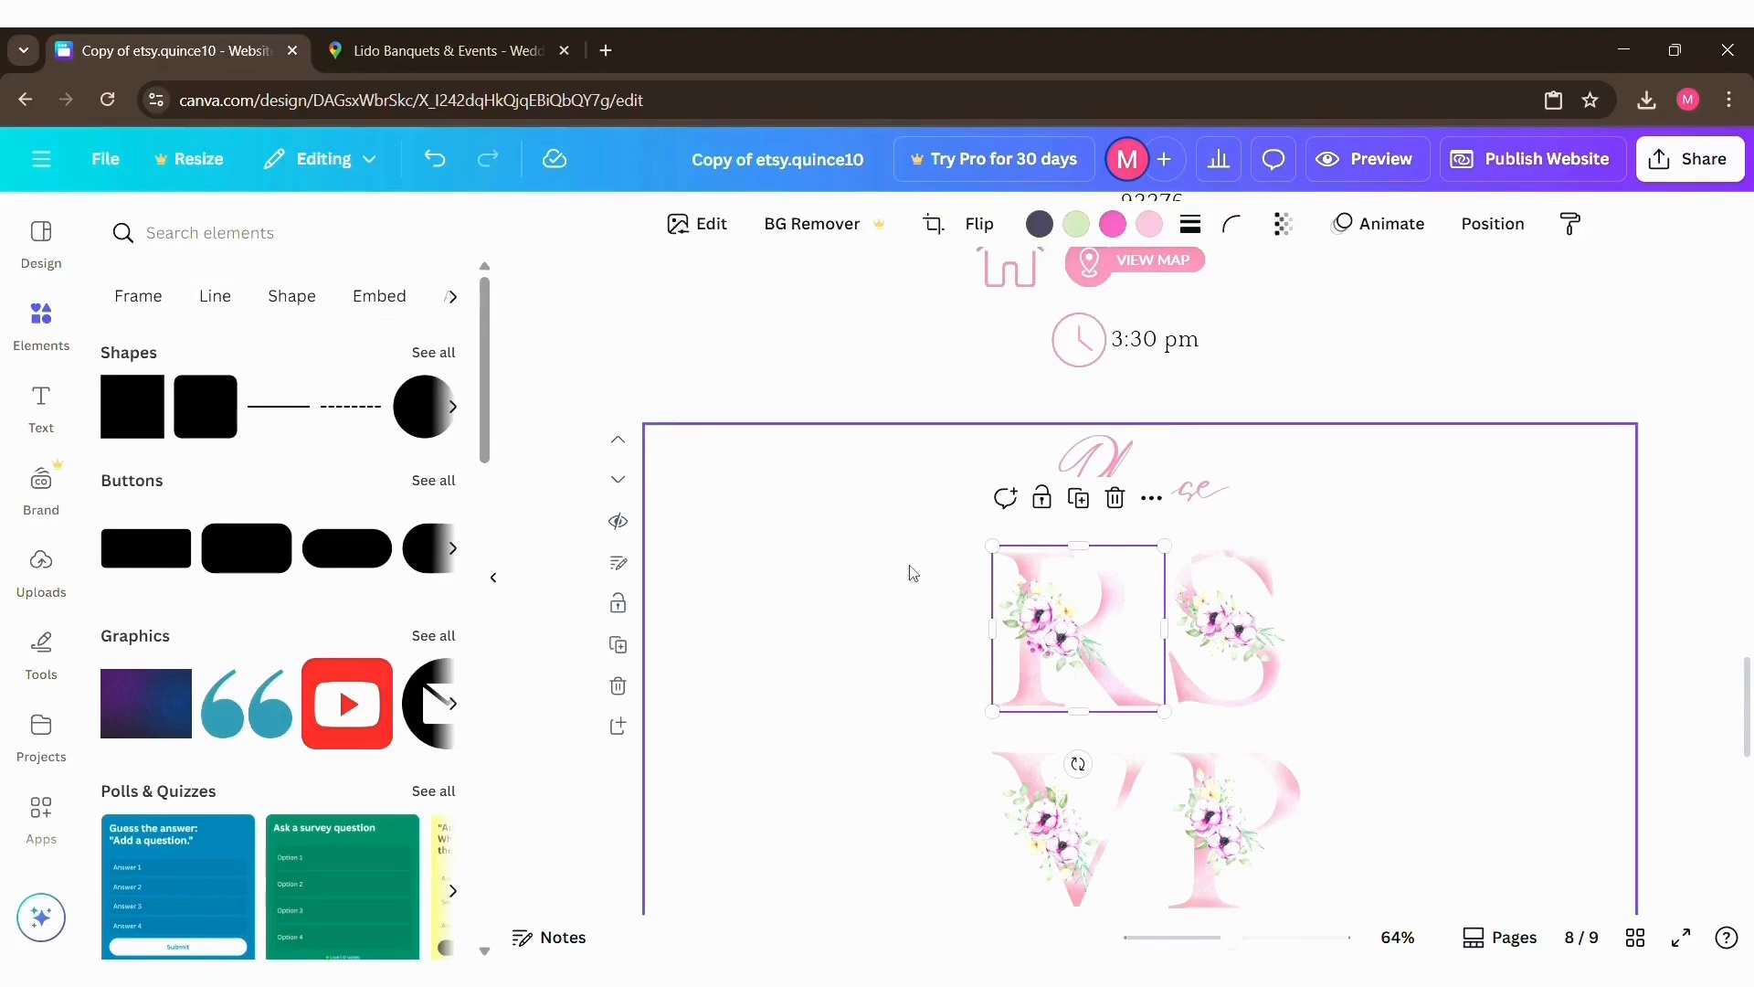
{"action": "left_click", "coordinate": [1120, 229]}
{"action": "left_click", "coordinate": [436, 391]}
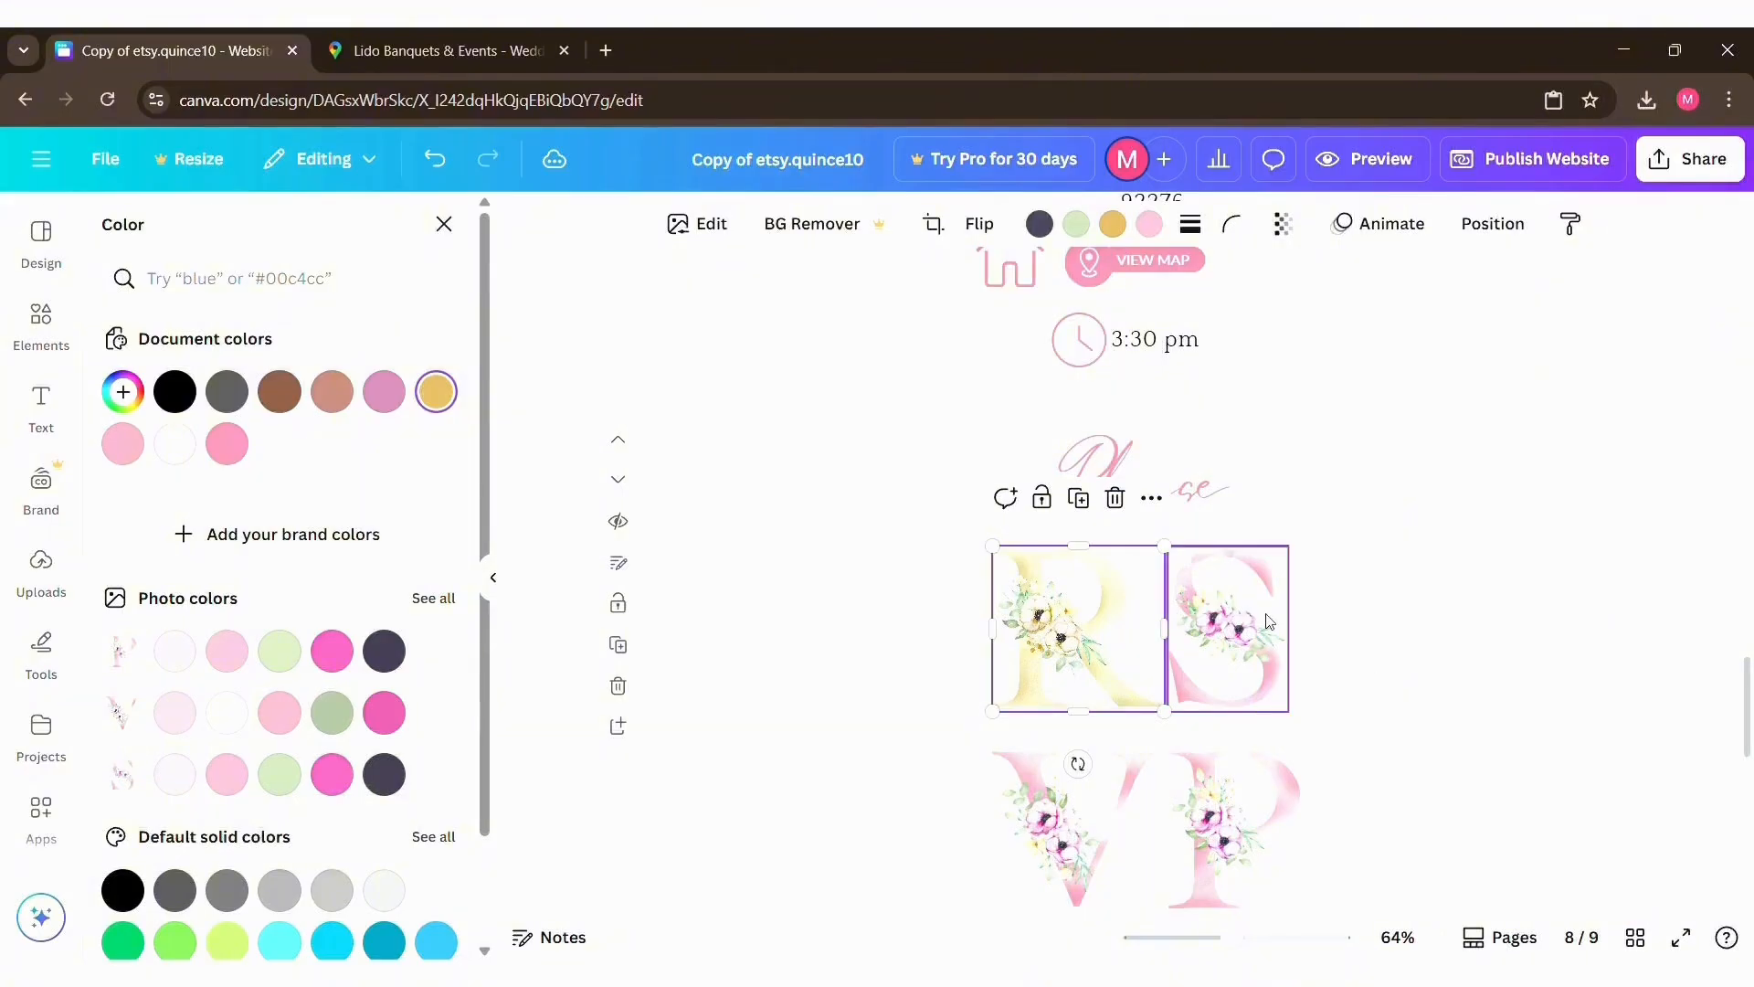
Step: Replace the pink color of the floral letter S with the gold document color
{"action": "left_click", "coordinate": [1233, 631]}
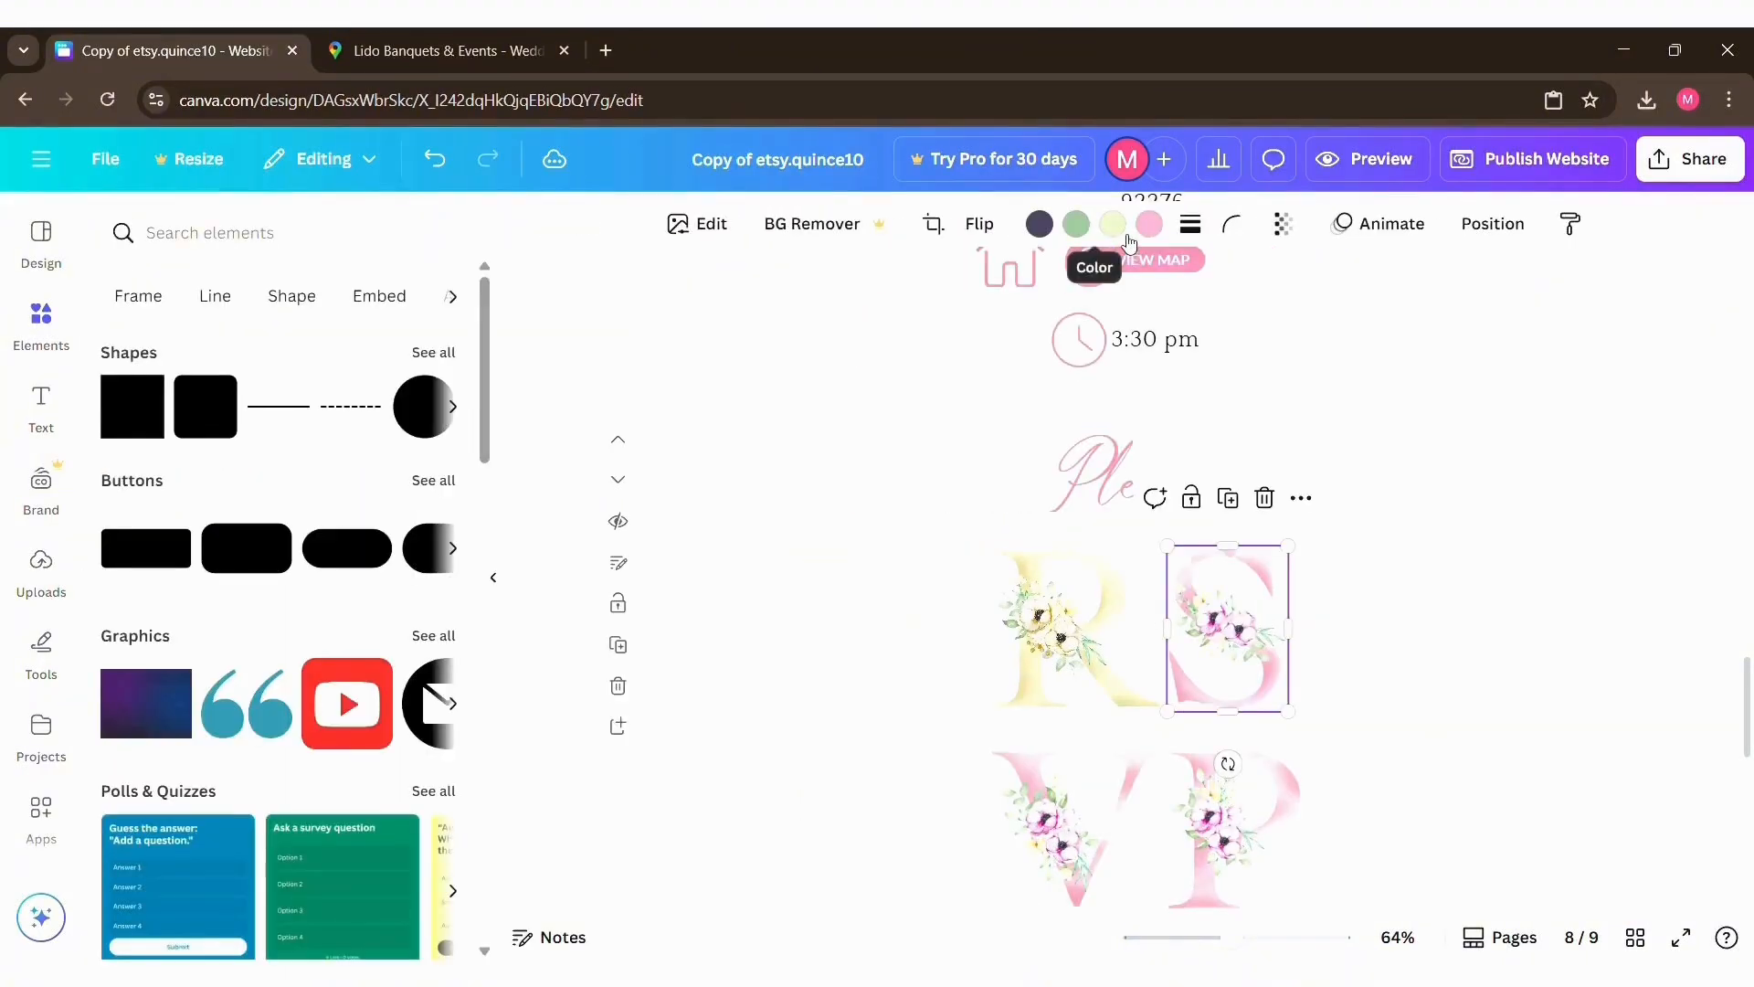
{"action": "left_click", "coordinate": [1149, 225]}
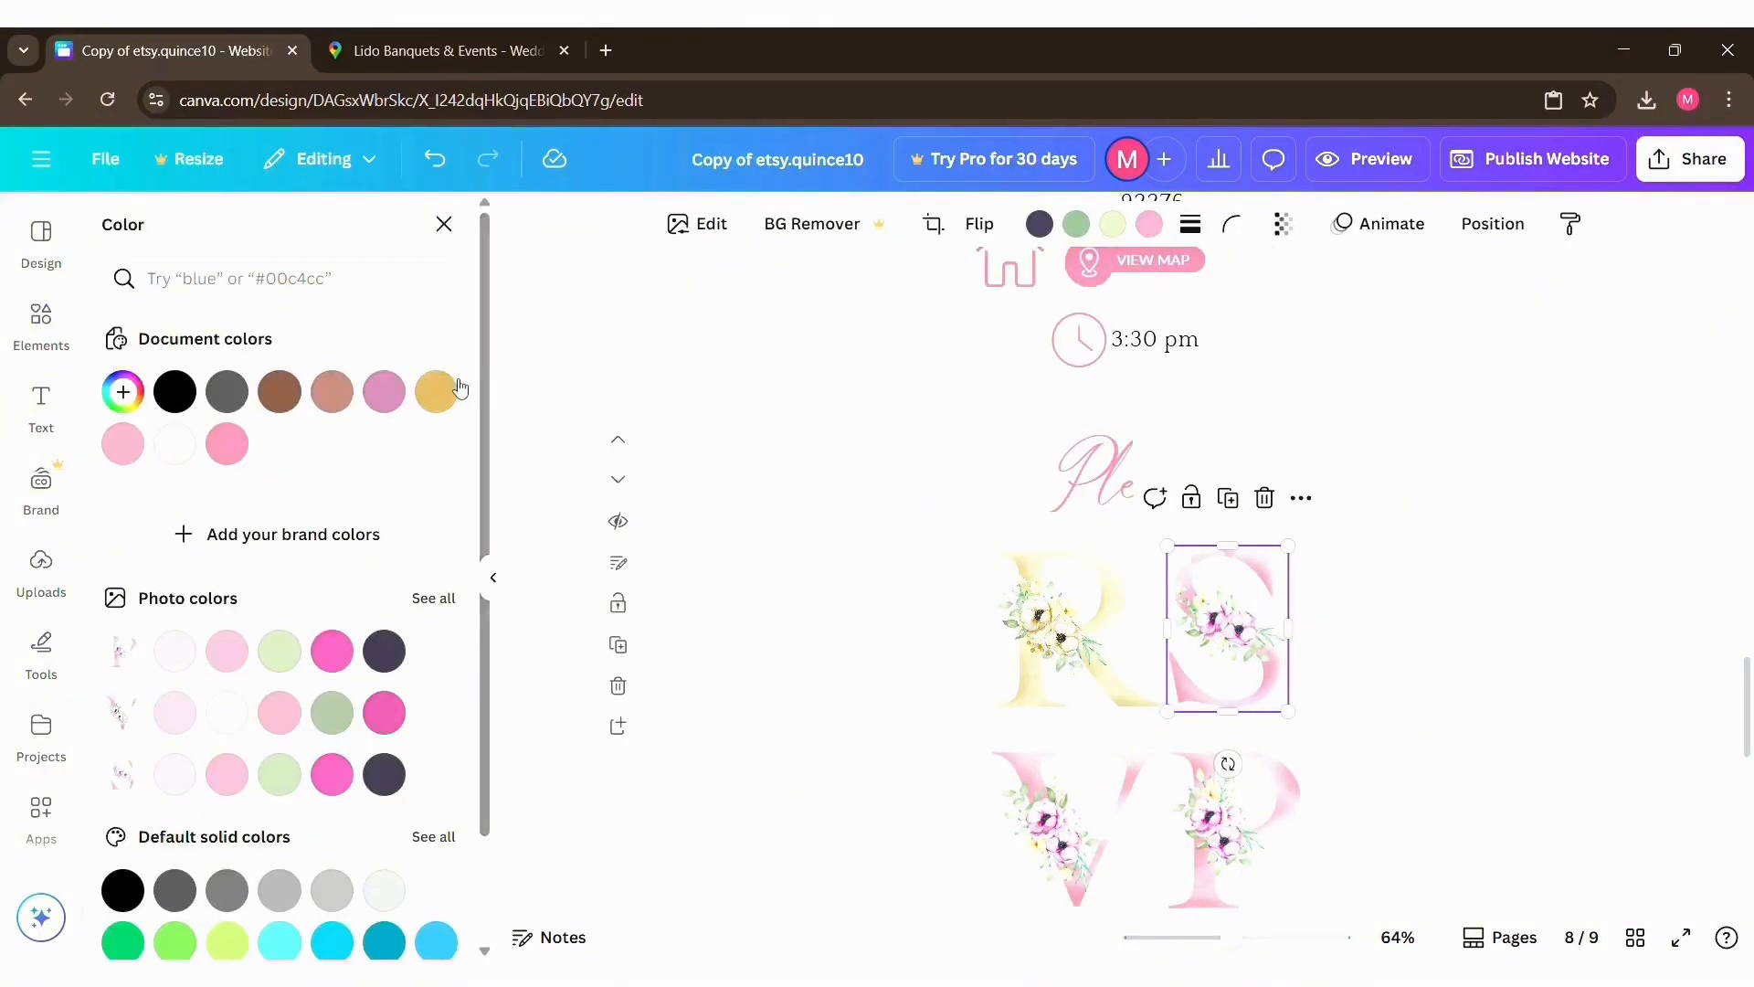
{"action": "left_click", "coordinate": [433, 388]}
{"action": "left_click", "coordinate": [1051, 822]}
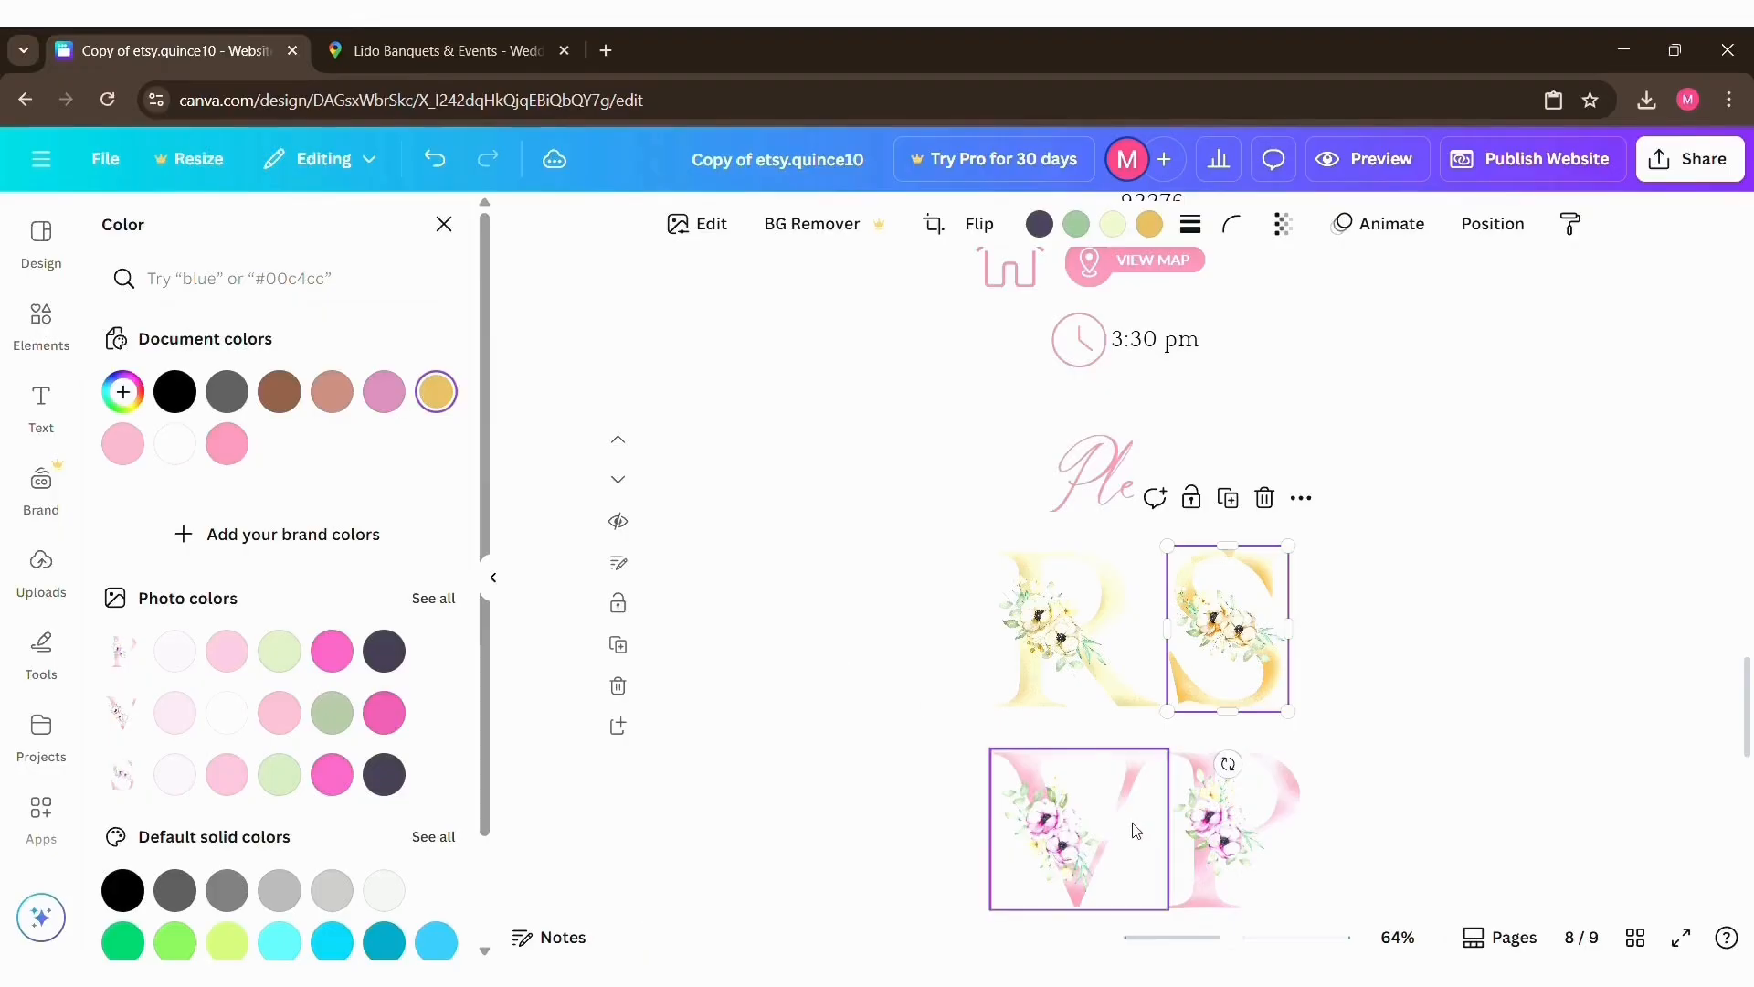
Step: Fill the RSVP button above "CLICK HERE TO CONFIRM YOUR ATTENDANCE" with the gold document color
{"action": "scroll", "coordinate": [984, 631], "scroll_direction": "down", "scroll_amount": 3}
{"action": "scroll", "coordinate": [985, 630], "scroll_direction": "down", "scroll_amount": 3}
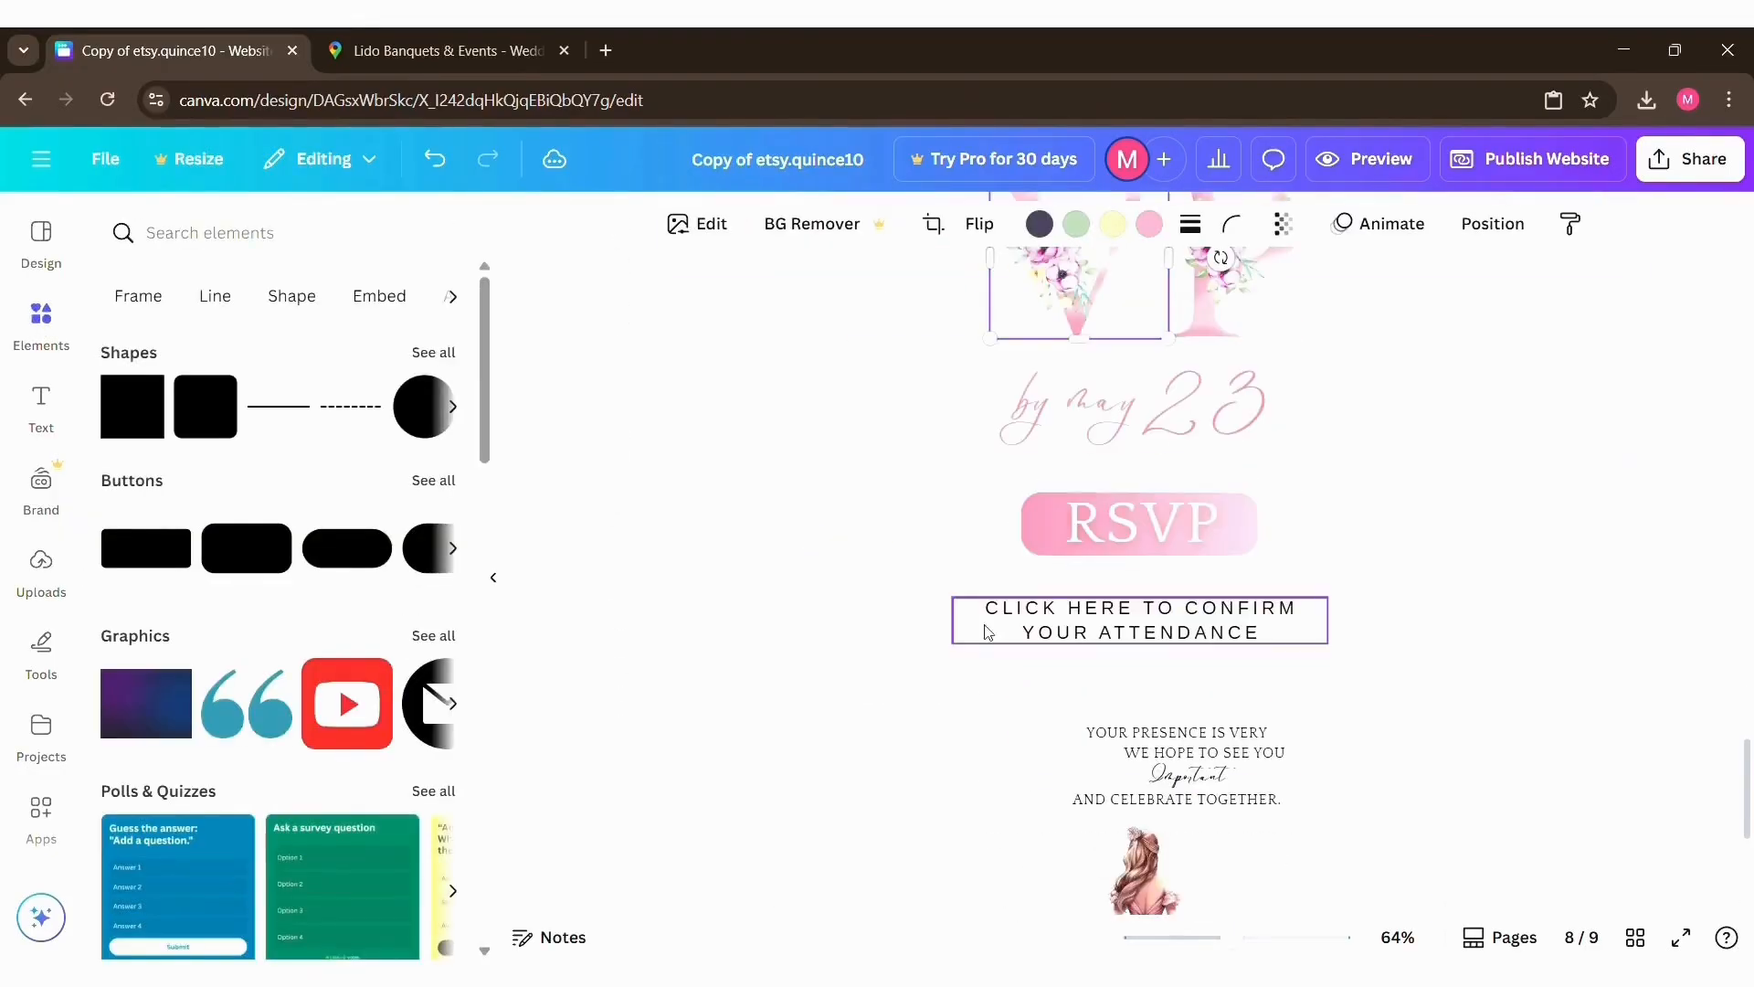
{"action": "left_click", "coordinate": [1142, 526]}
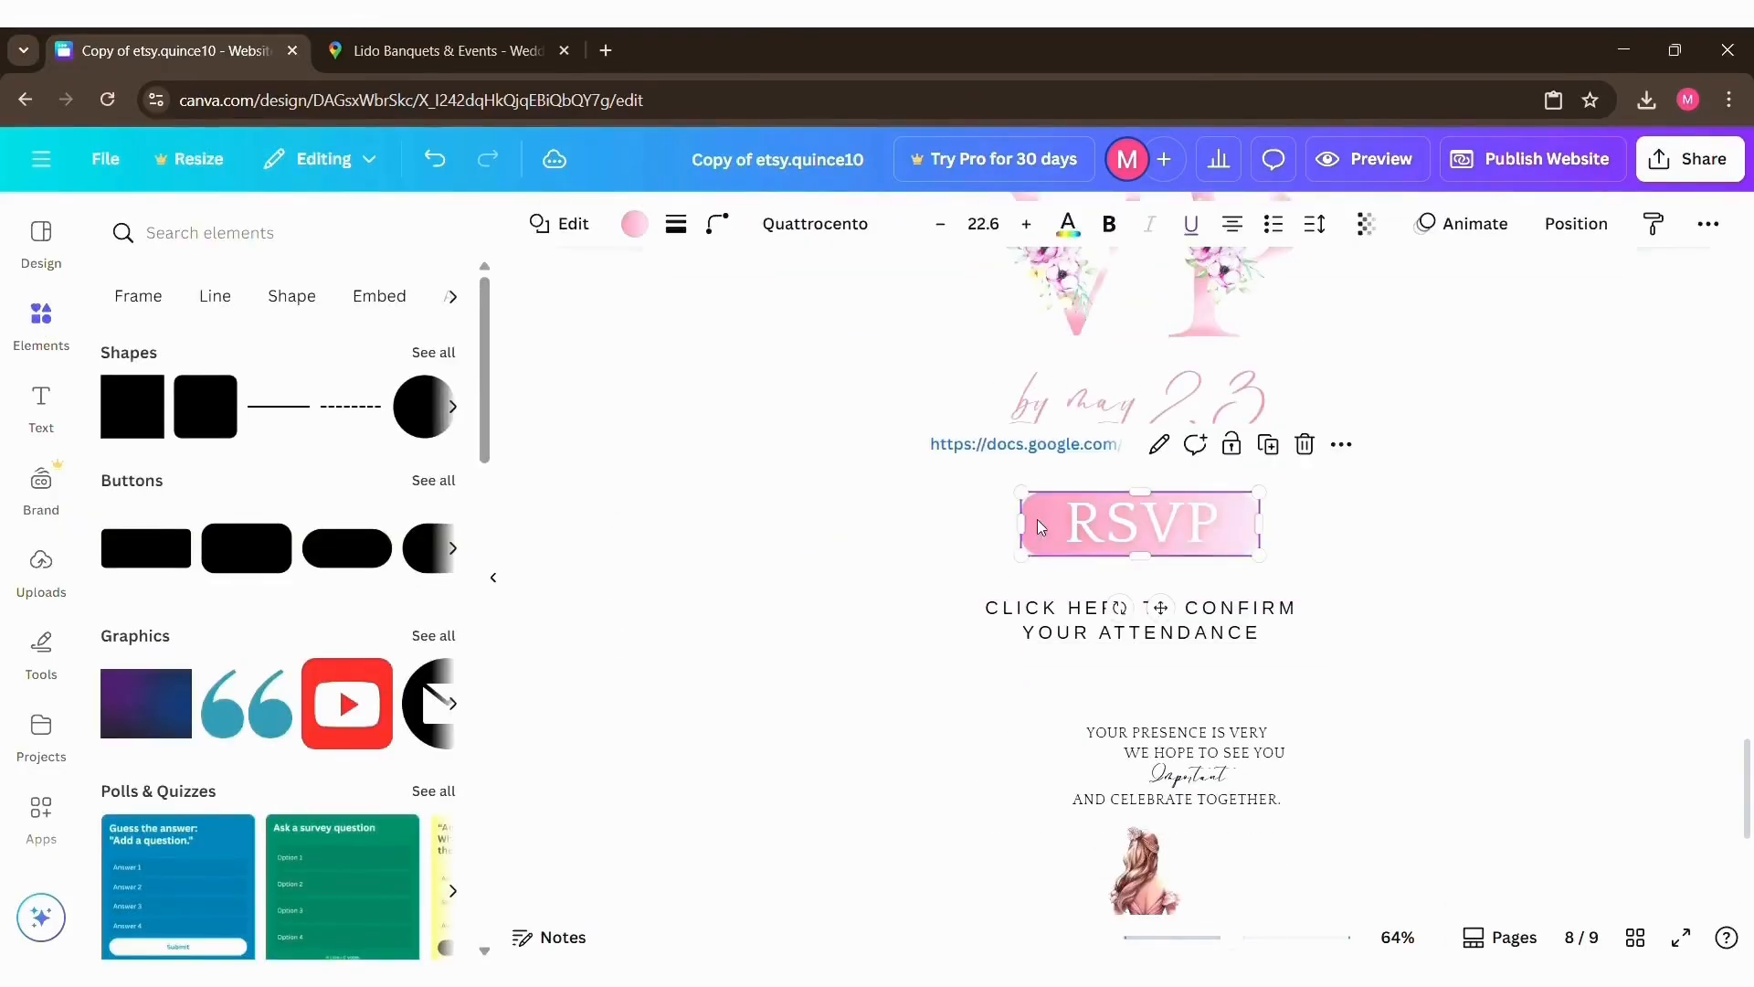
{"action": "left_click", "coordinate": [634, 224]}
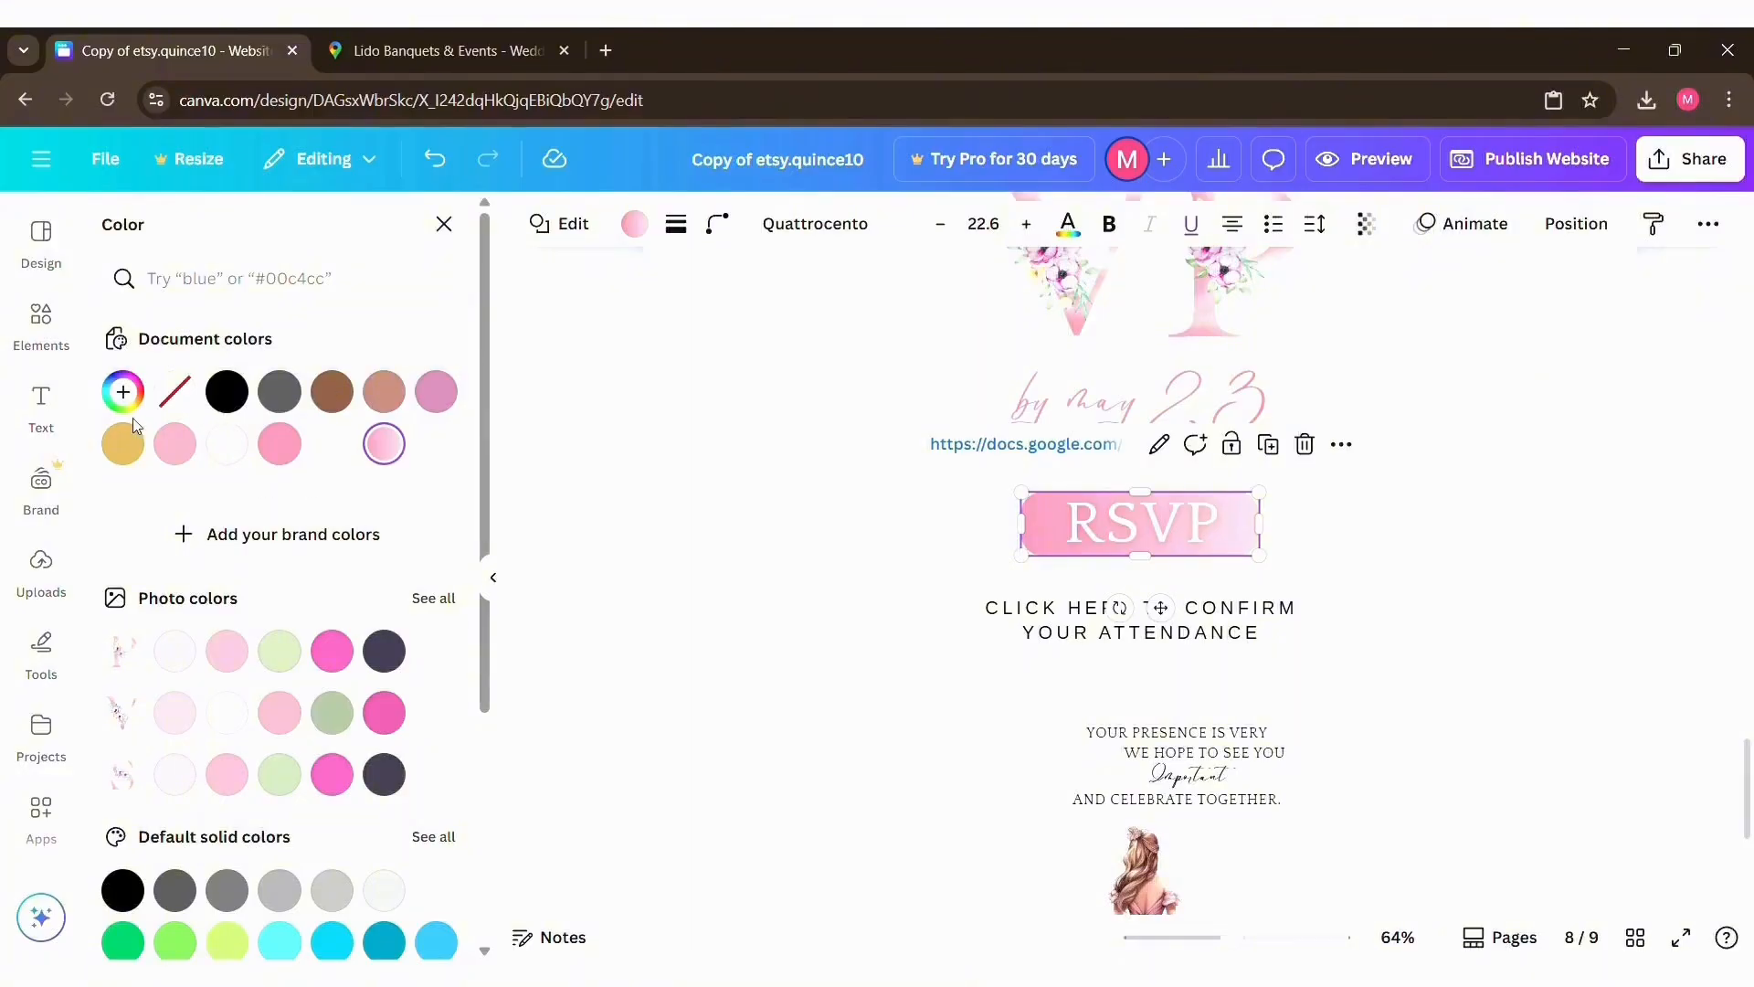
{"action": "left_click", "coordinate": [123, 444]}
{"action": "left_click", "coordinate": [1449, 560]}
{"action": "scroll", "coordinate": [1453, 562], "scroll_direction": "up", "scroll_amount": 1}
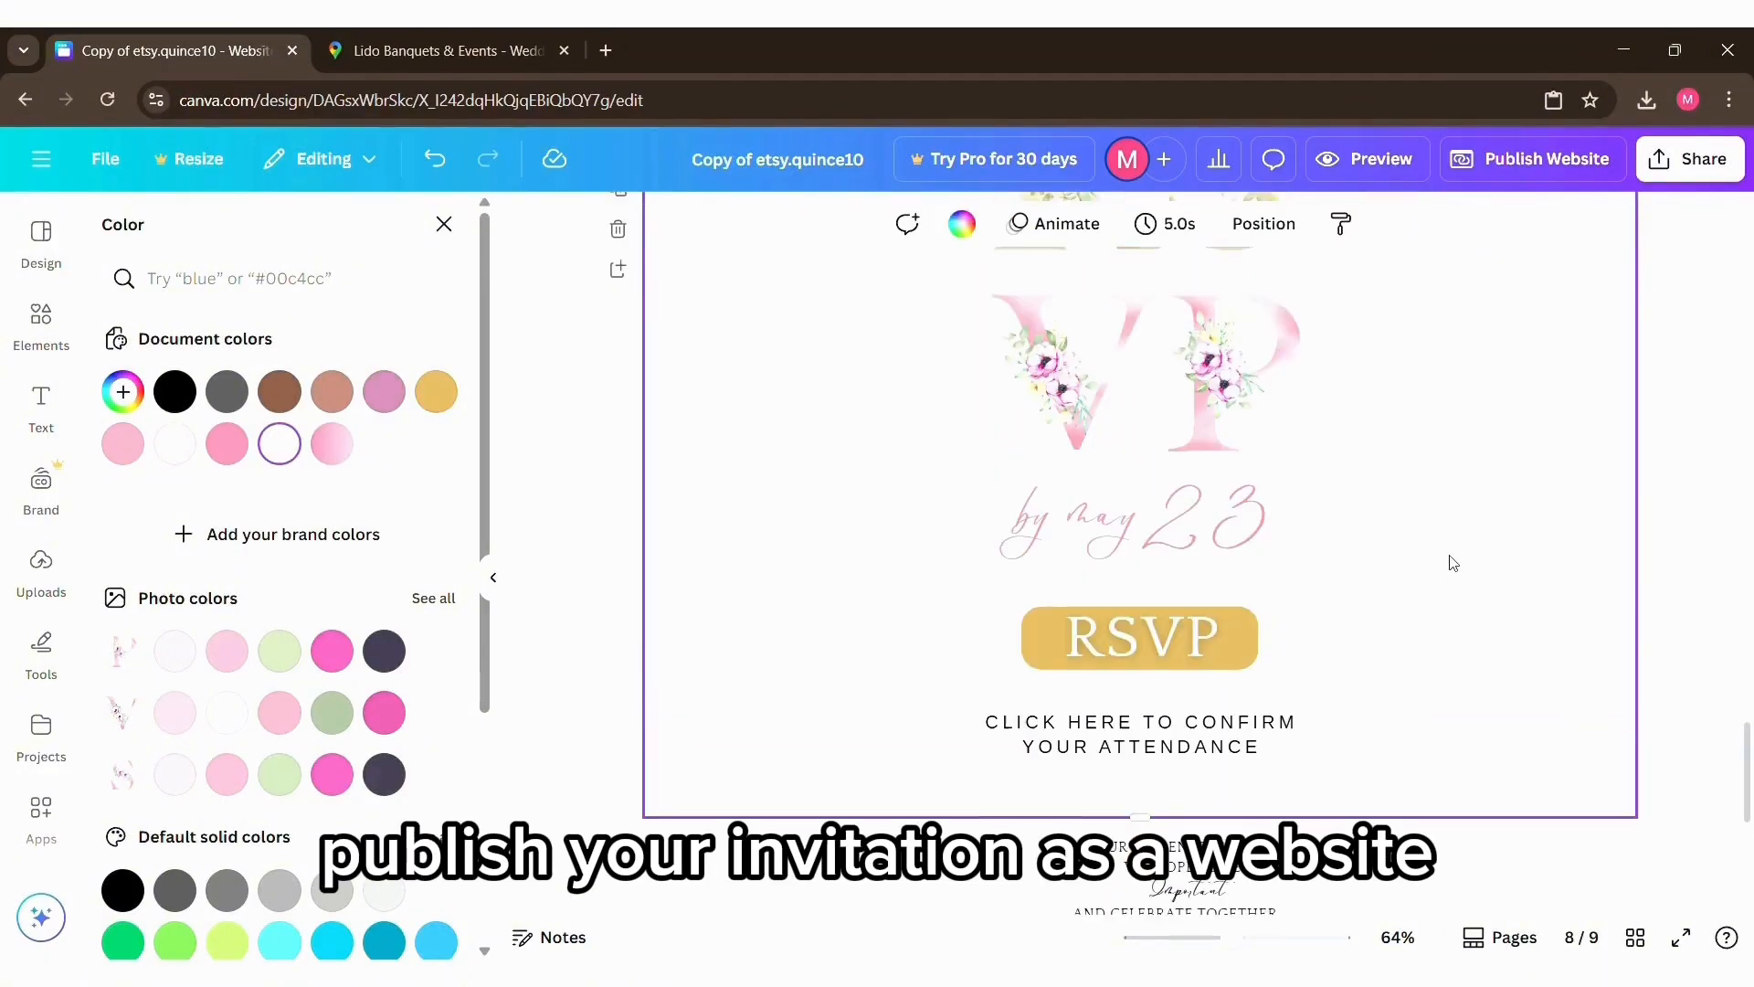
Step: Publish the invitation as a website, using the celebrant's first name plus "quinceañera" as the my.canva.site address, and copy its live link
{"action": "scroll", "coordinate": [1452, 562], "scroll_direction": "down", "scroll_amount": 5}
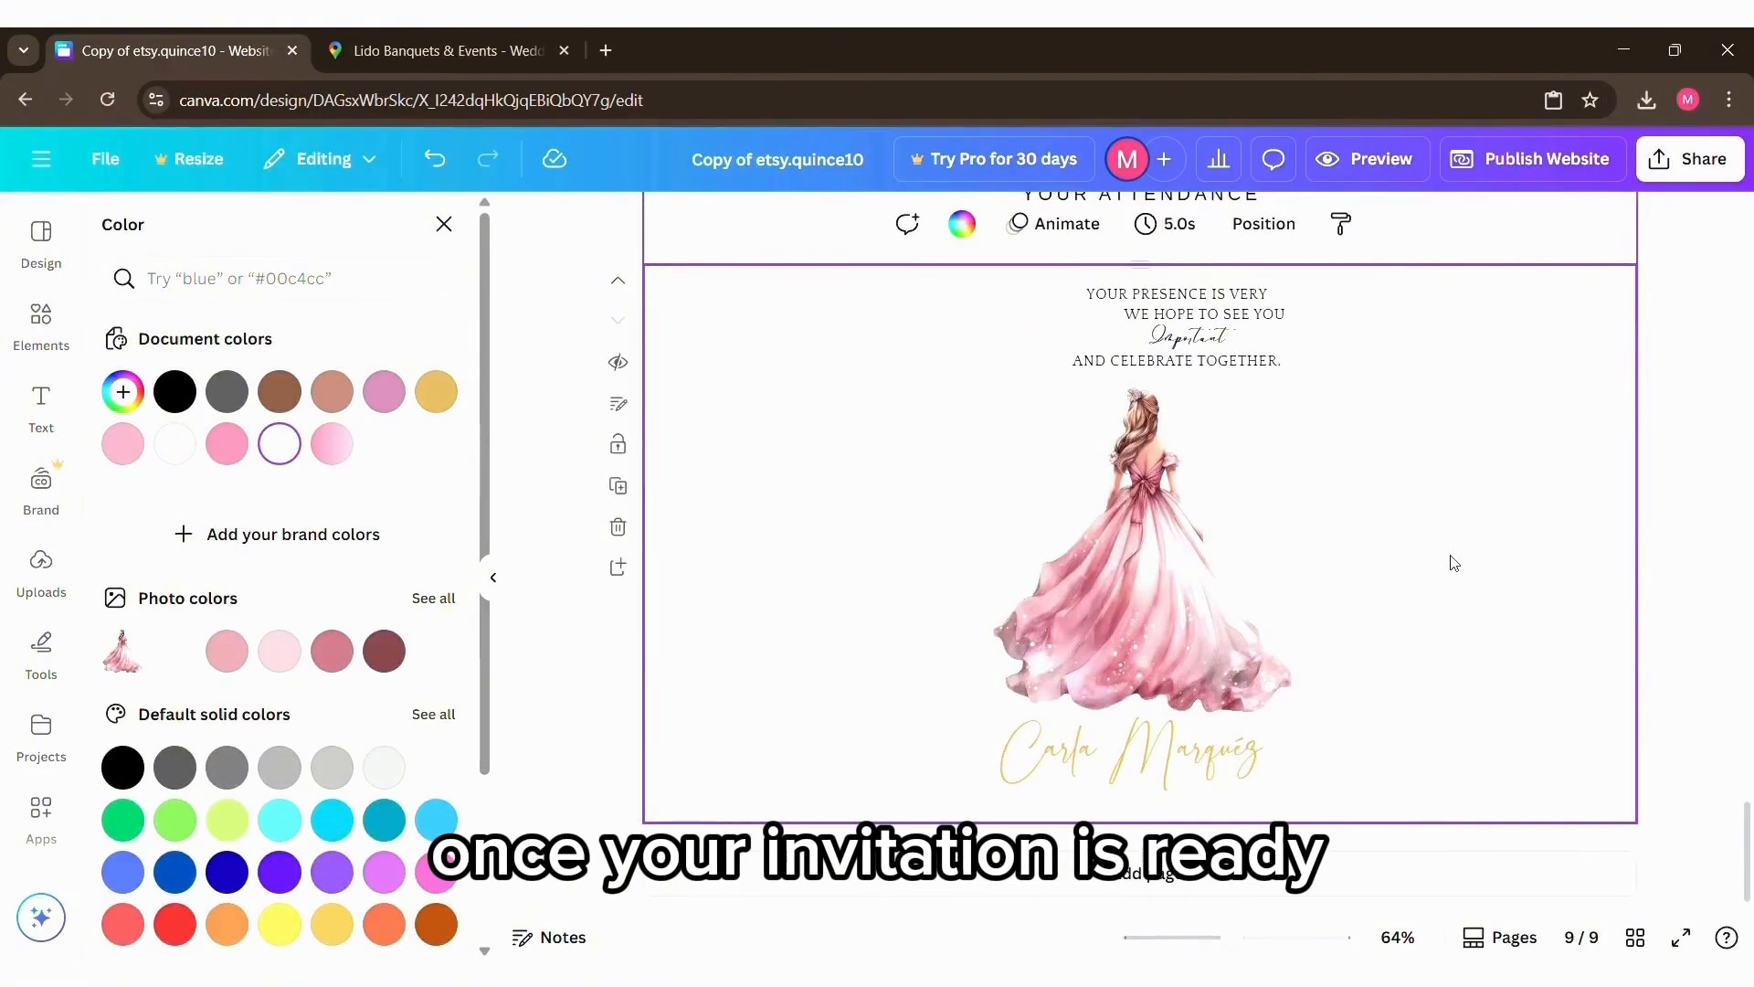
{"action": "scroll", "coordinate": [1452, 561], "scroll_direction": "up", "scroll_amount": 5}
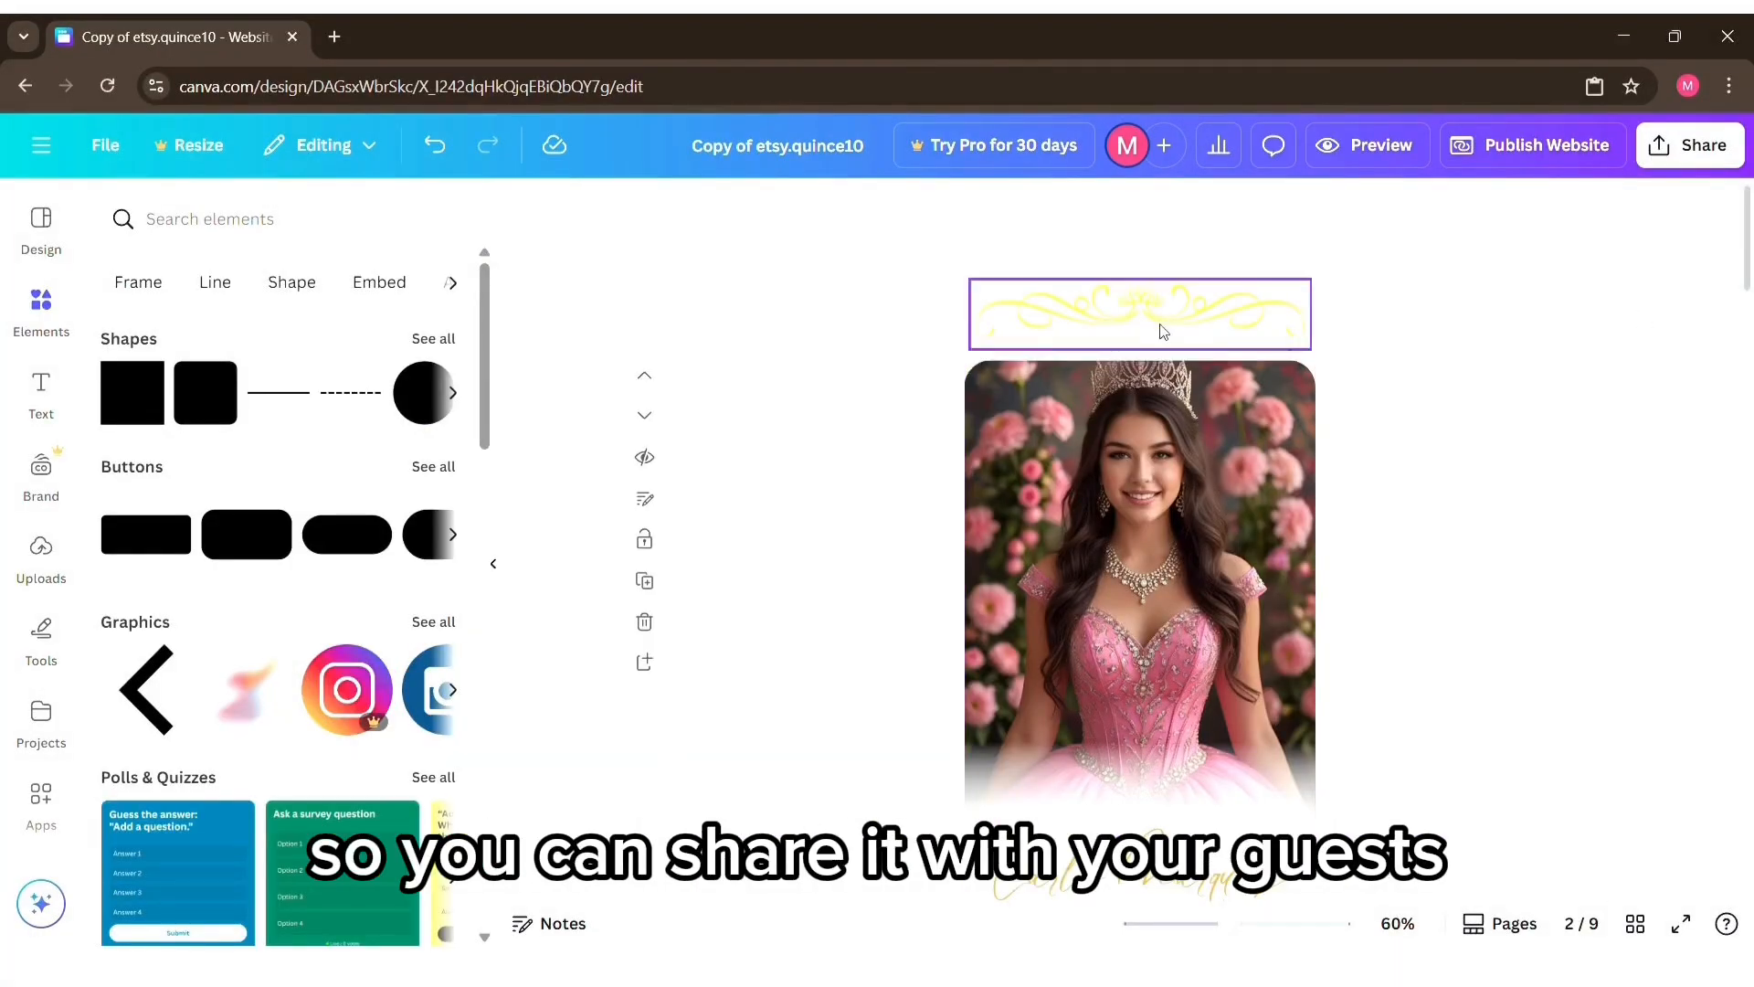
{"action": "left_click", "coordinate": [1448, 149]}
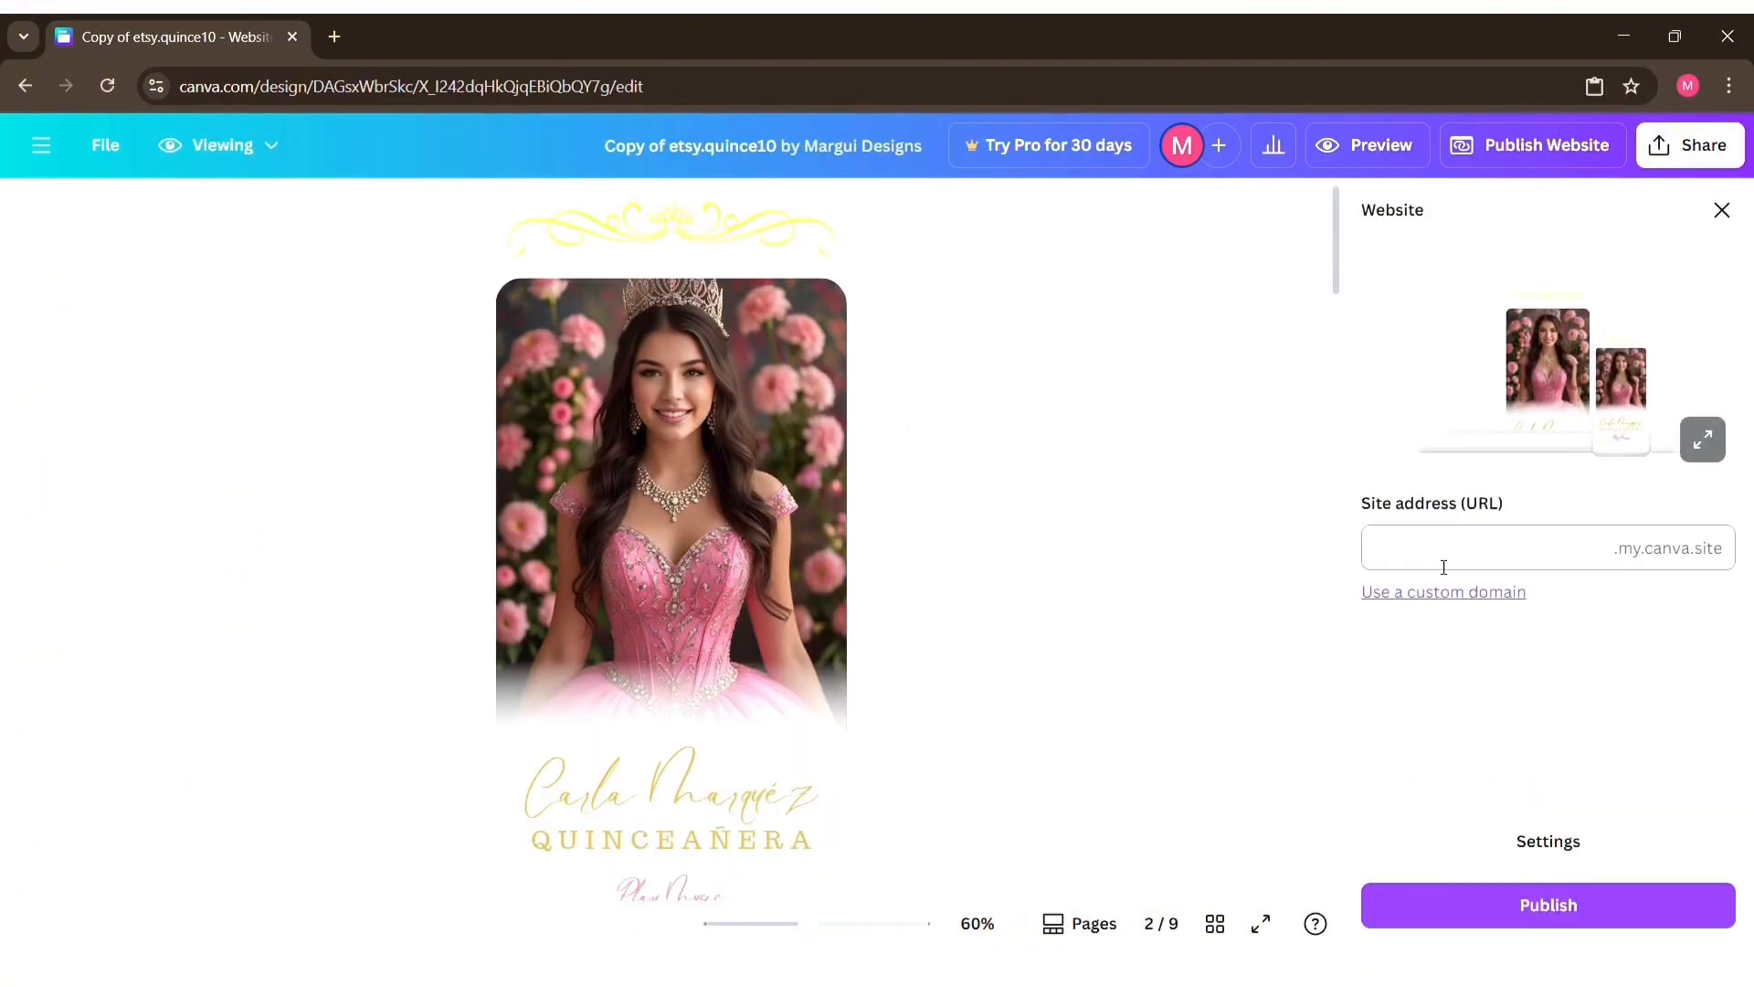
{"action": "left_click", "coordinate": [1443, 565]}
{"action": "type", "text": "ca"}
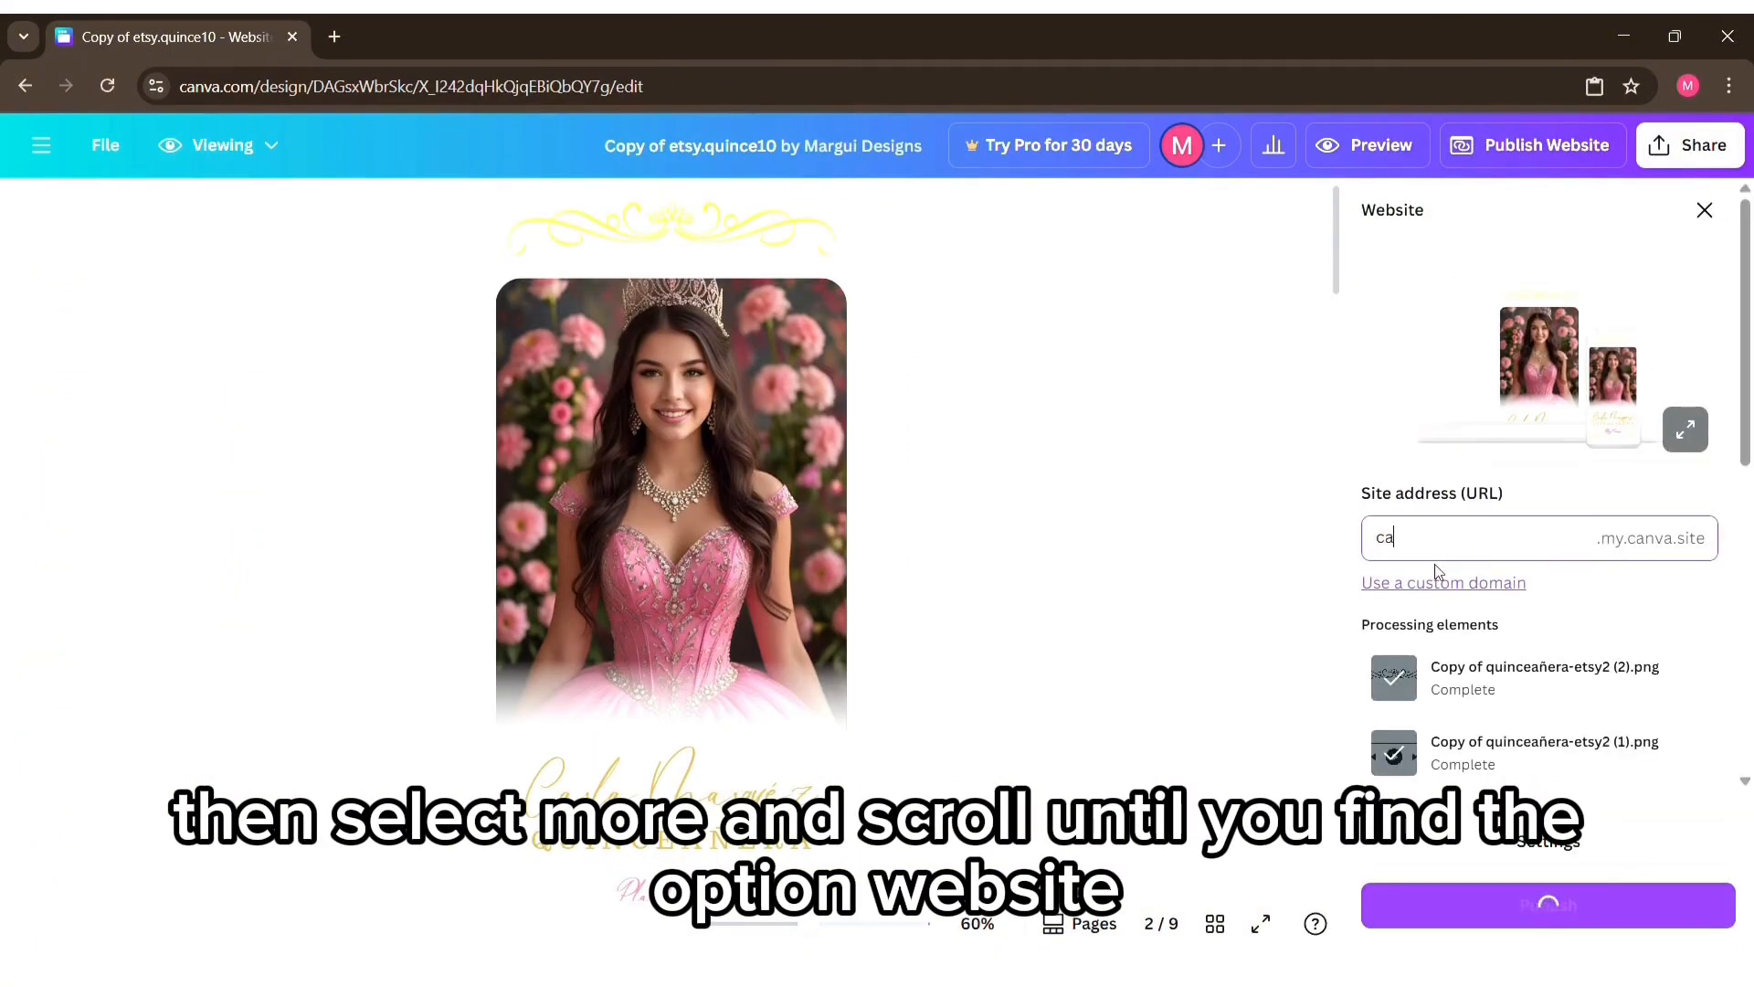
{"action": "type", "text": "rlaquinceañera"}
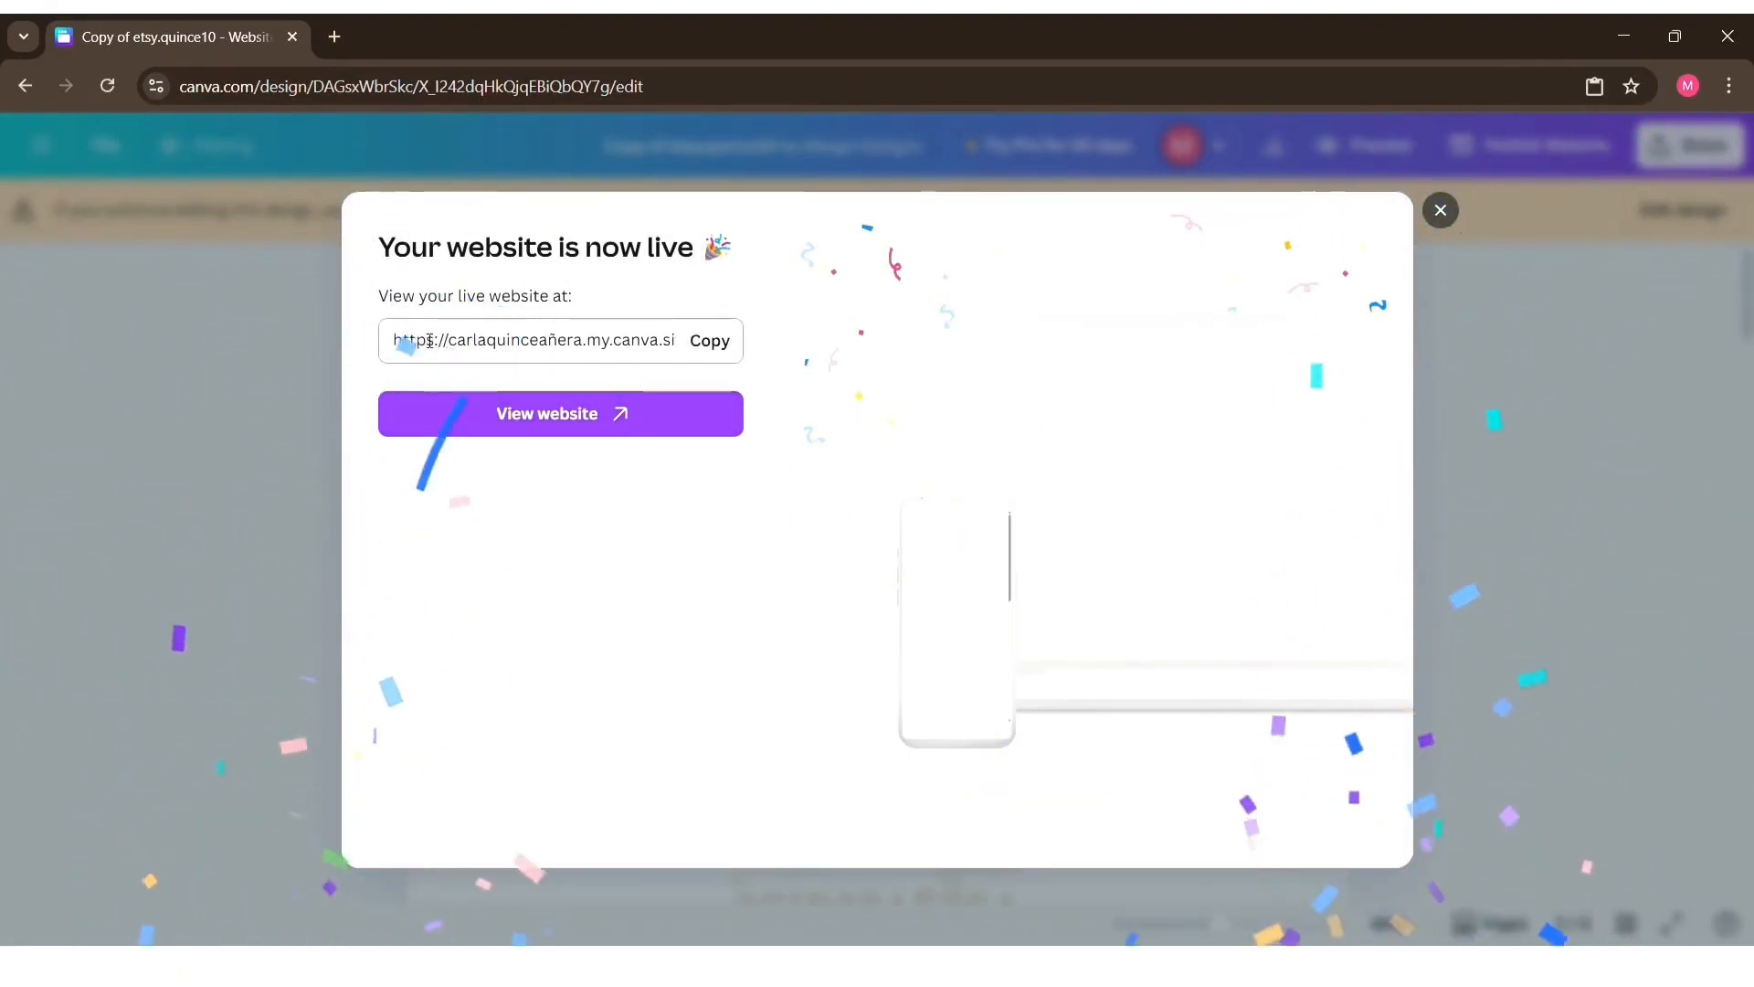
{"action": "left_click", "coordinate": [699, 351]}
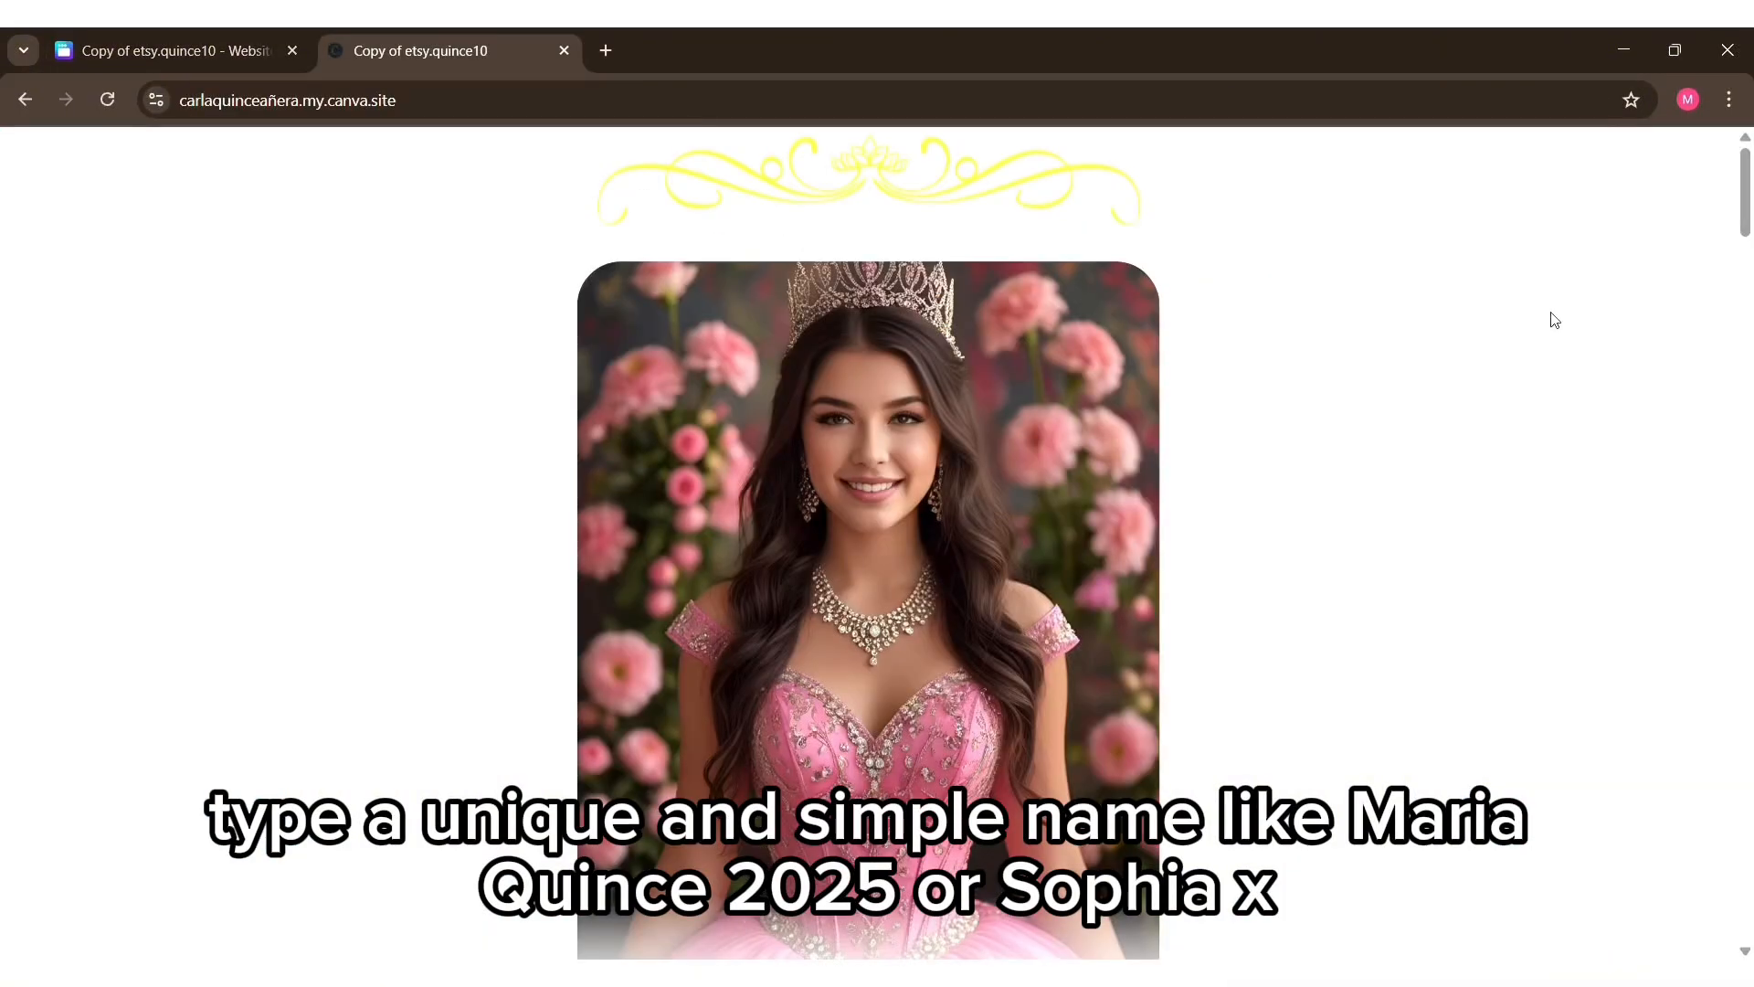
Step: Check the cover photo on the published invitation and test the song with the Play Music player
{"action": "scroll", "coordinate": [901, 380], "scroll_direction": "down", "scroll_amount": 8}
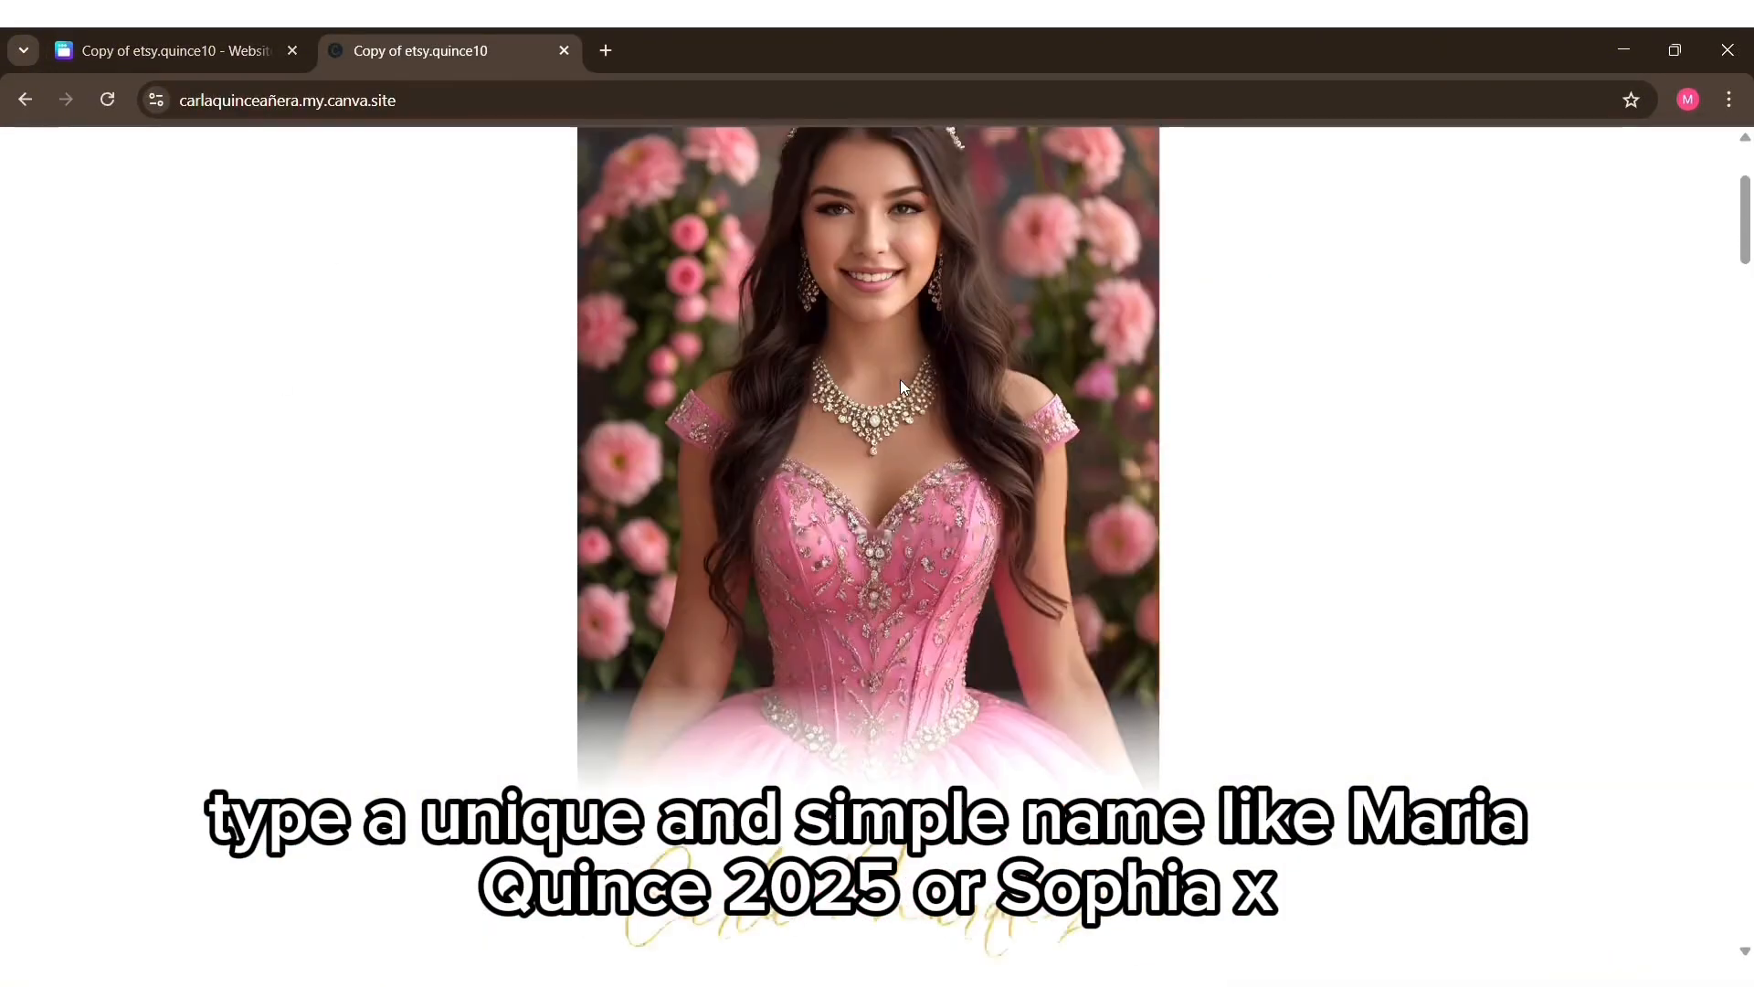
{"action": "scroll", "coordinate": [900, 380], "scroll_direction": "up", "scroll_amount": 5}
{"action": "scroll", "coordinate": [909, 388], "scroll_direction": "up", "scroll_amount": 2}
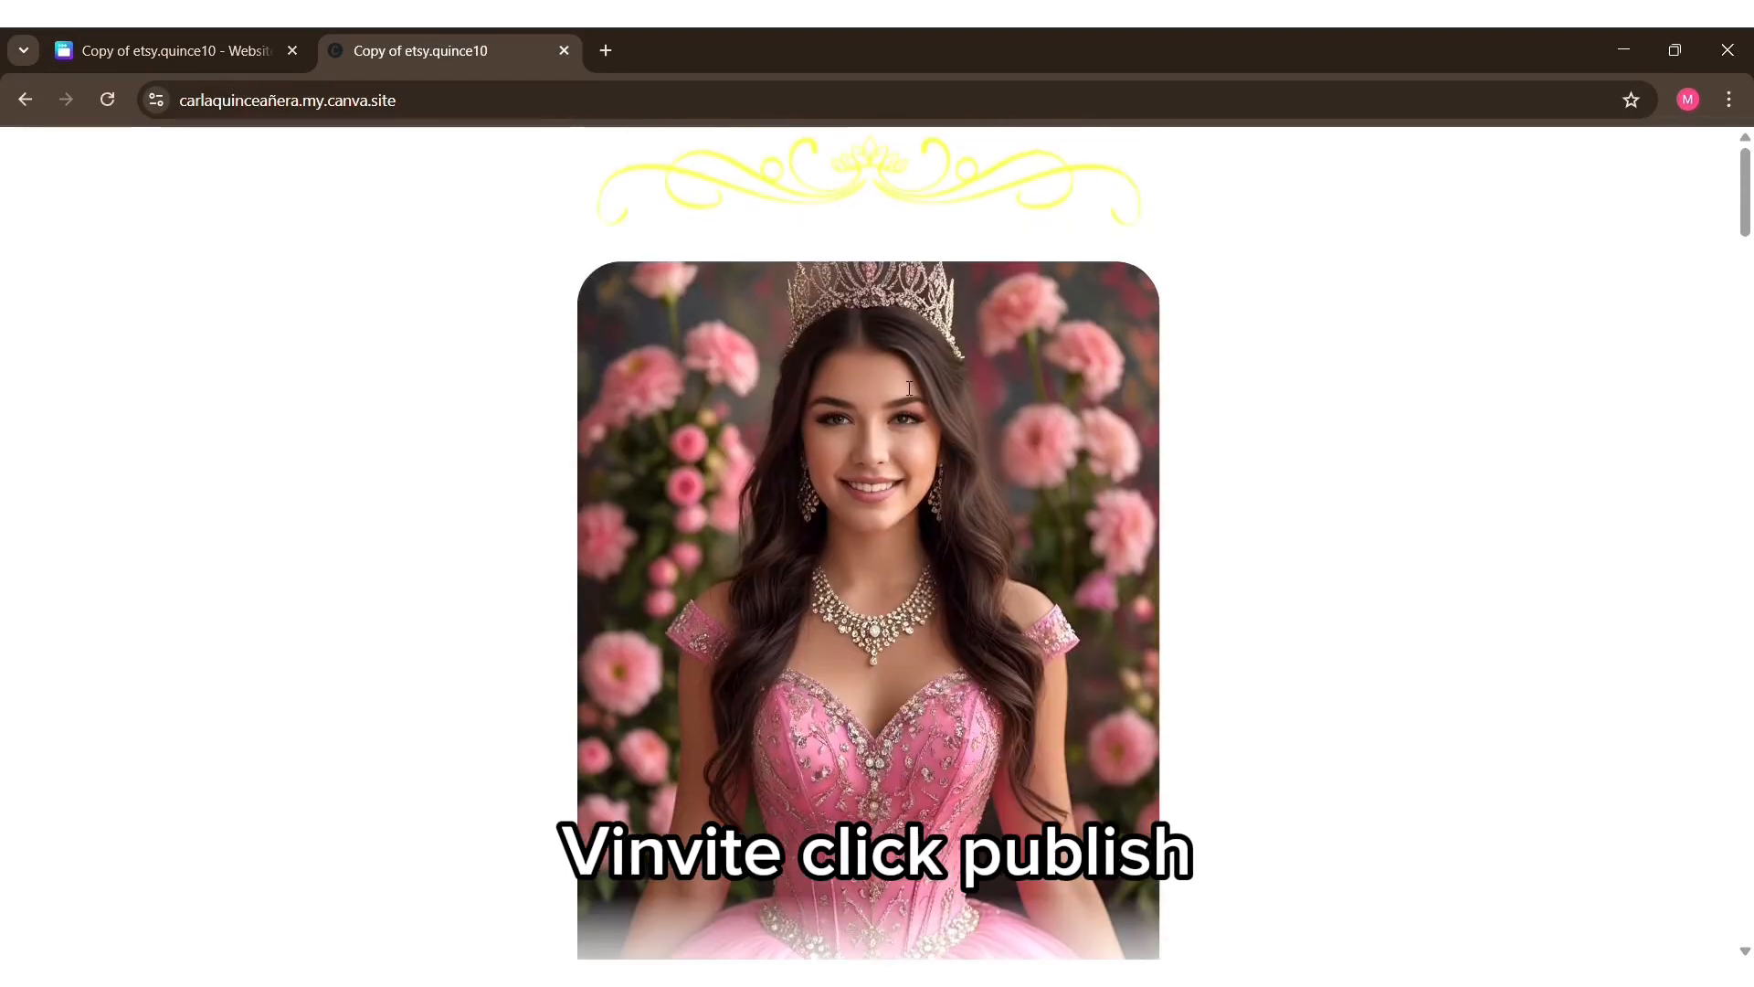
{"action": "scroll", "coordinate": [909, 388], "scroll_direction": "down", "scroll_amount": 8}
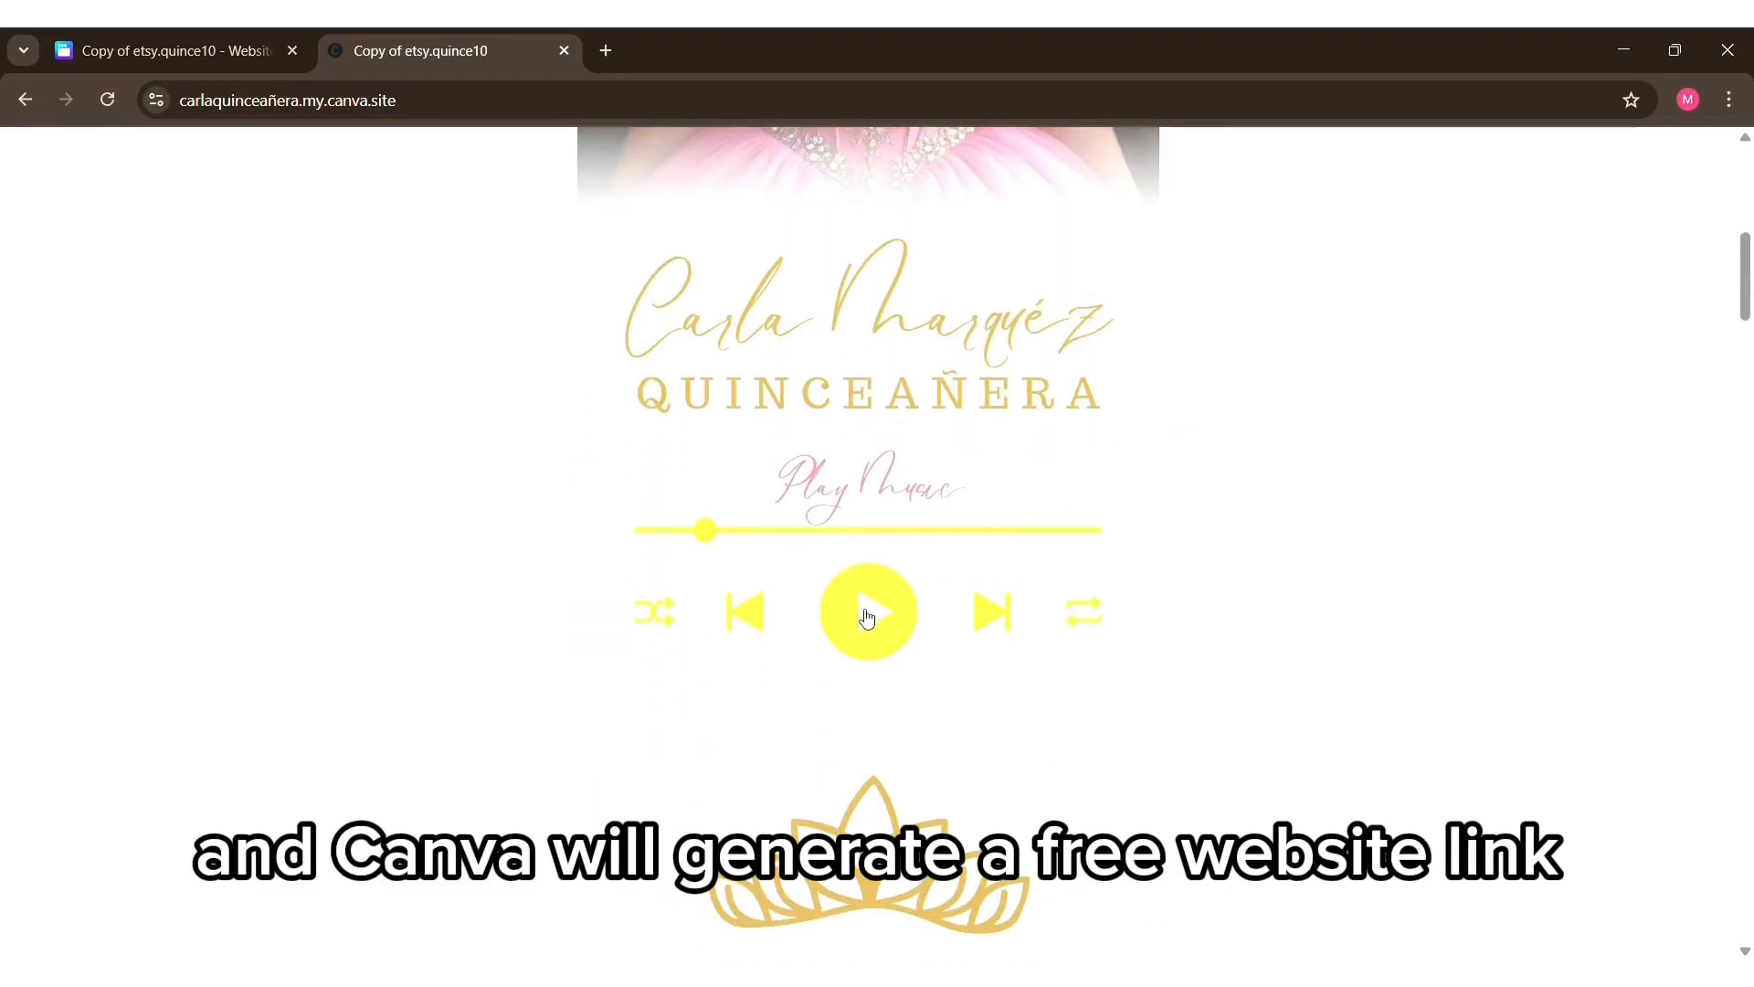
{"action": "left_click", "coordinate": [859, 615]}
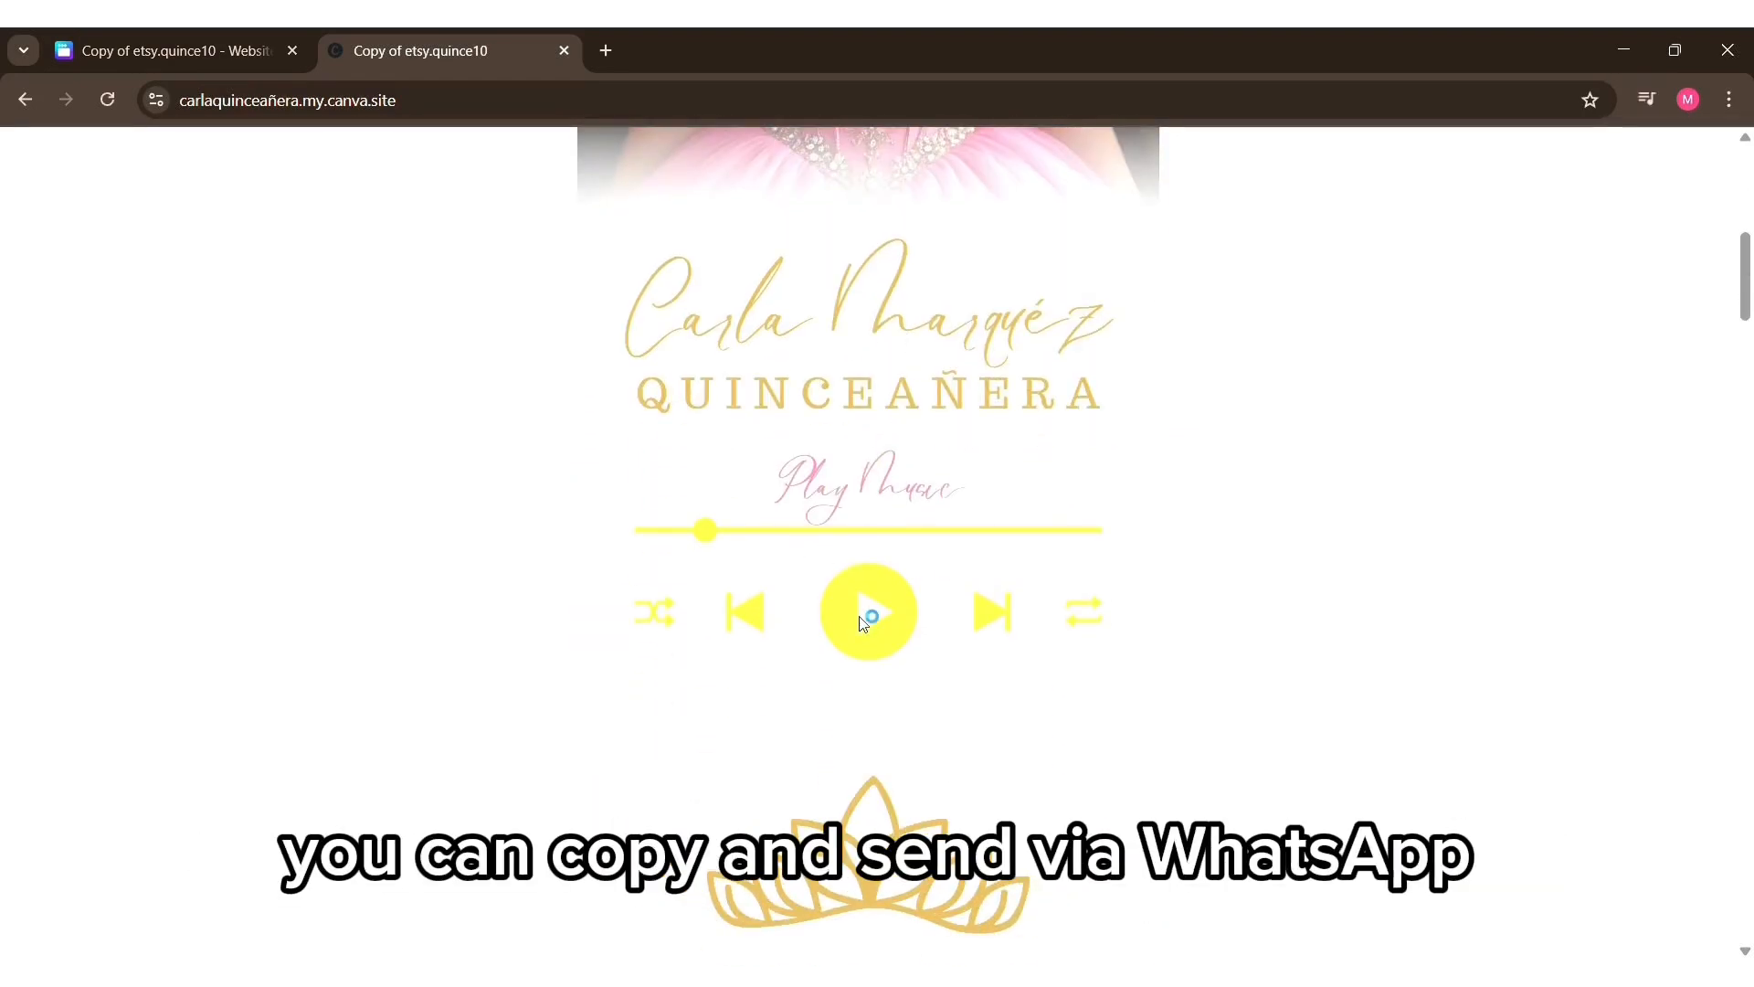
Step: Review the rest of the live invitation, from the quote and event schedule through the RSVP section to the closing illustration
{"action": "scroll", "coordinate": [639, 539], "scroll_direction": "down", "scroll_amount": 15}
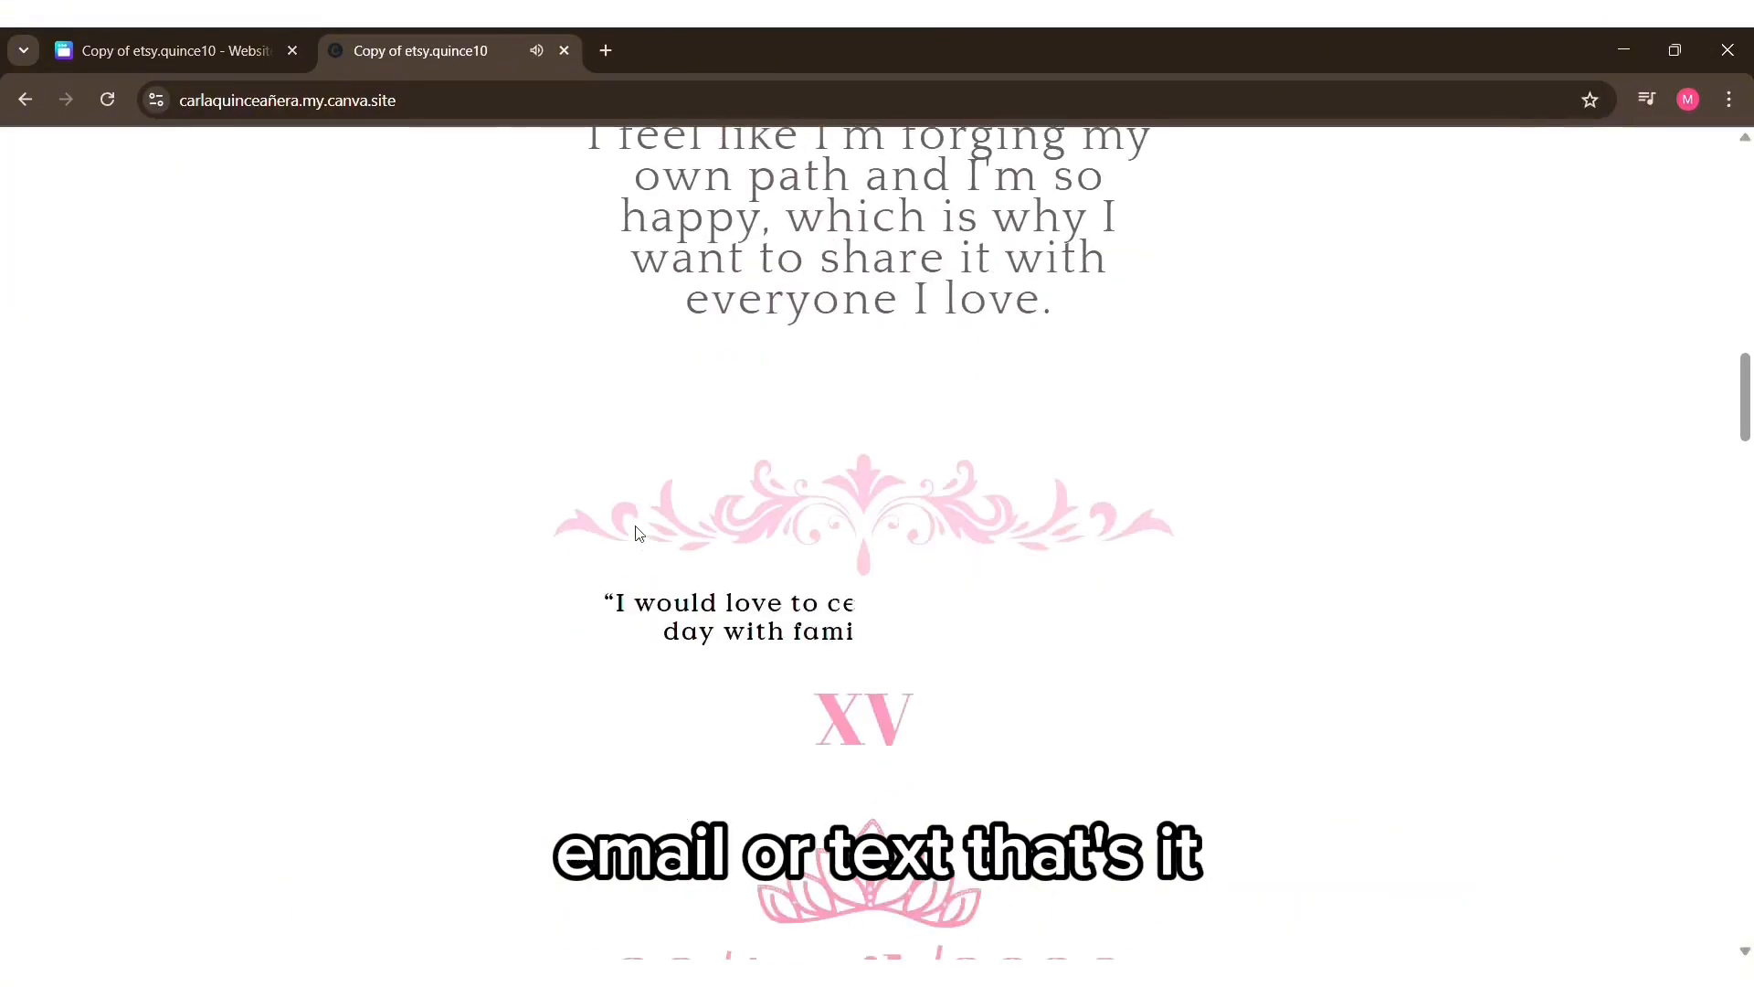
{"action": "scroll", "coordinate": [640, 537], "scroll_direction": "down", "scroll_amount": 15}
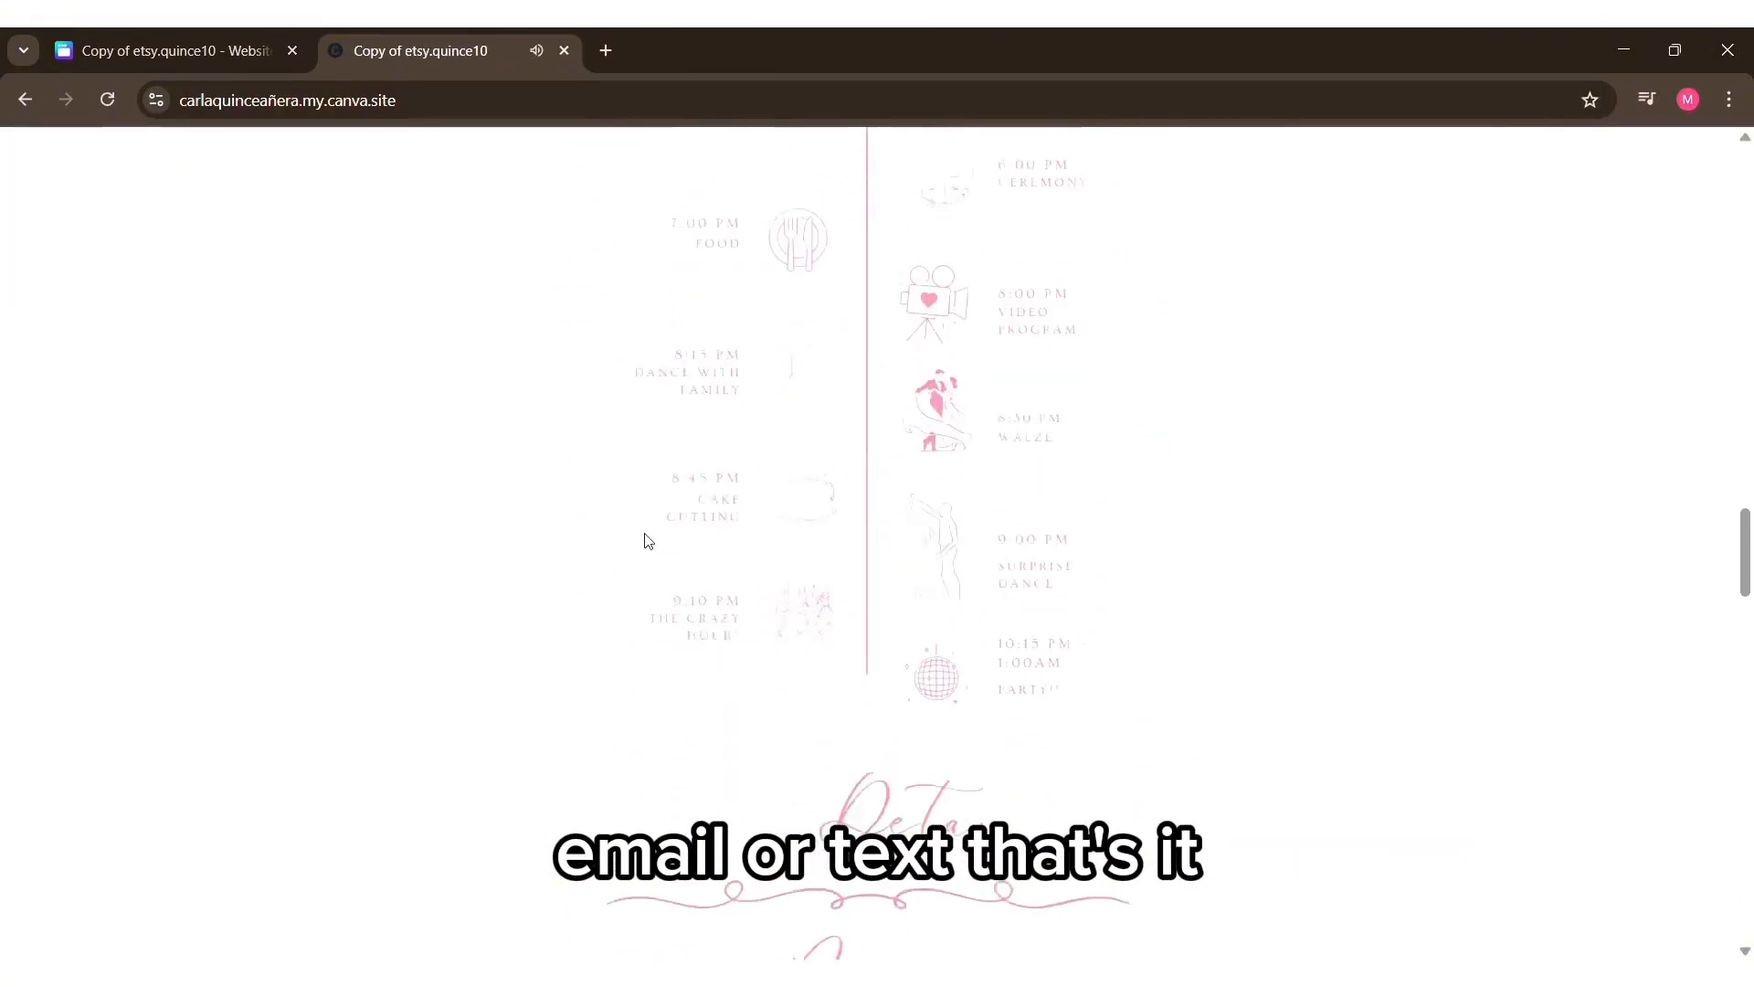
{"action": "scroll", "coordinate": [647, 541], "scroll_direction": "down", "scroll_amount": 15}
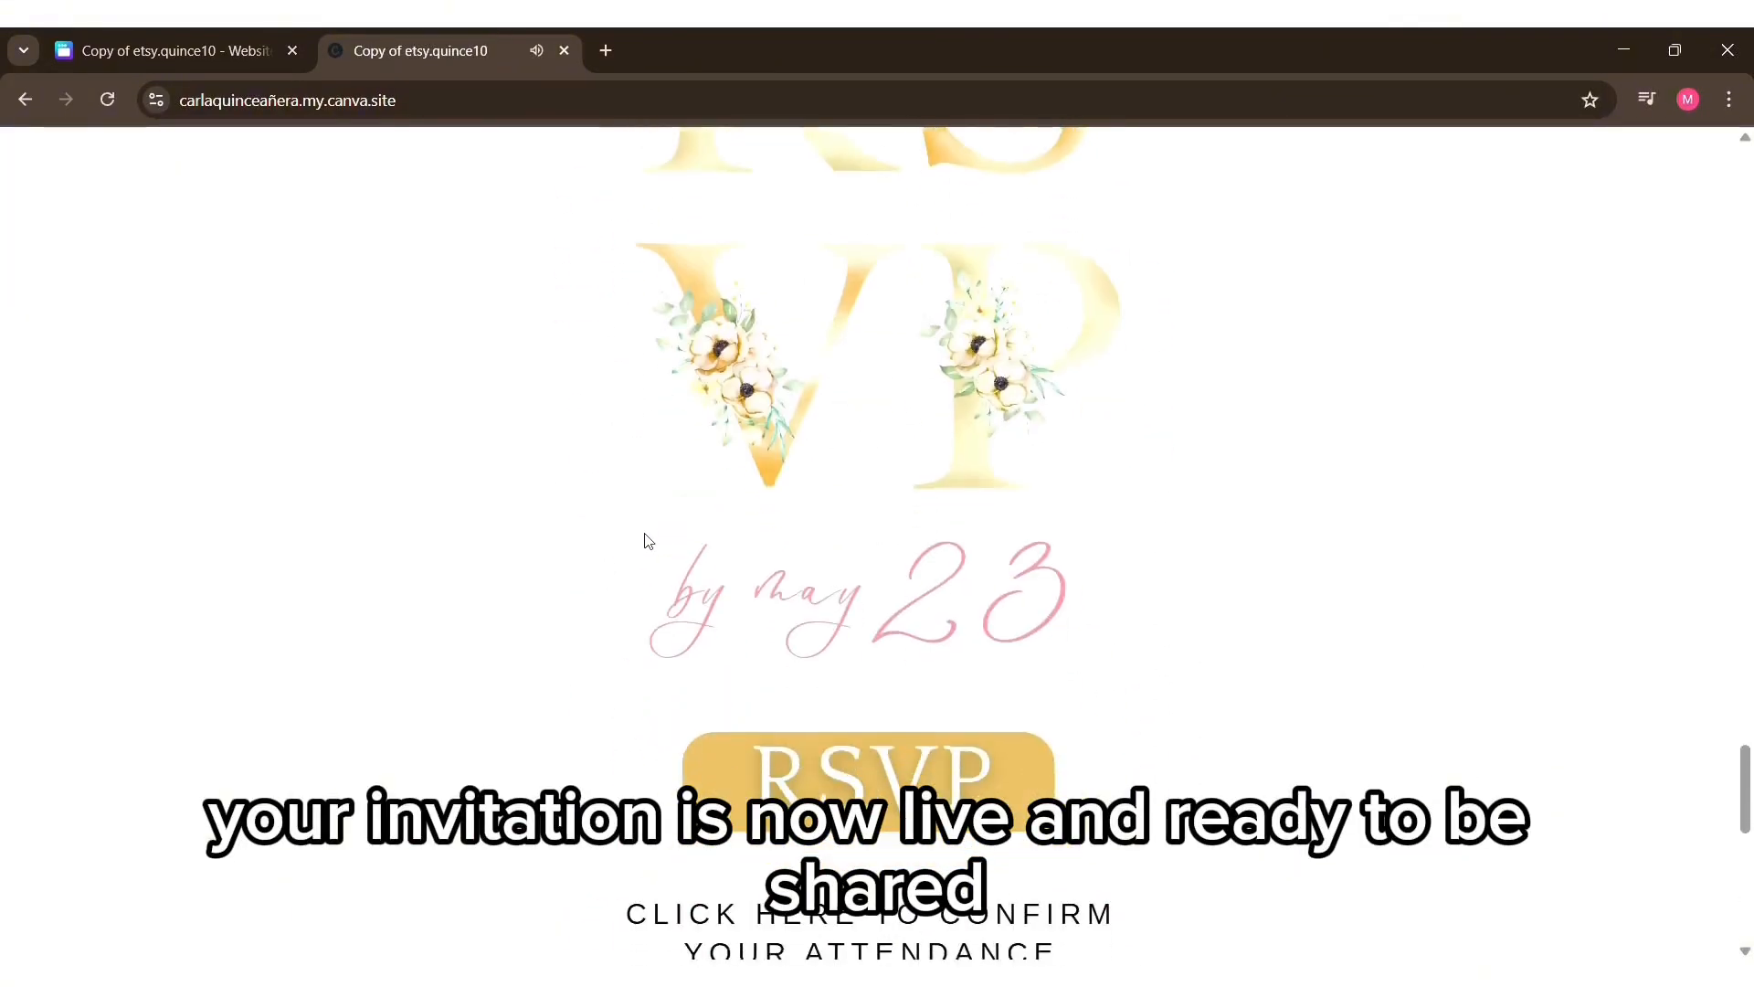
{"action": "scroll", "coordinate": [648, 541], "scroll_direction": "down", "scroll_amount": 4}
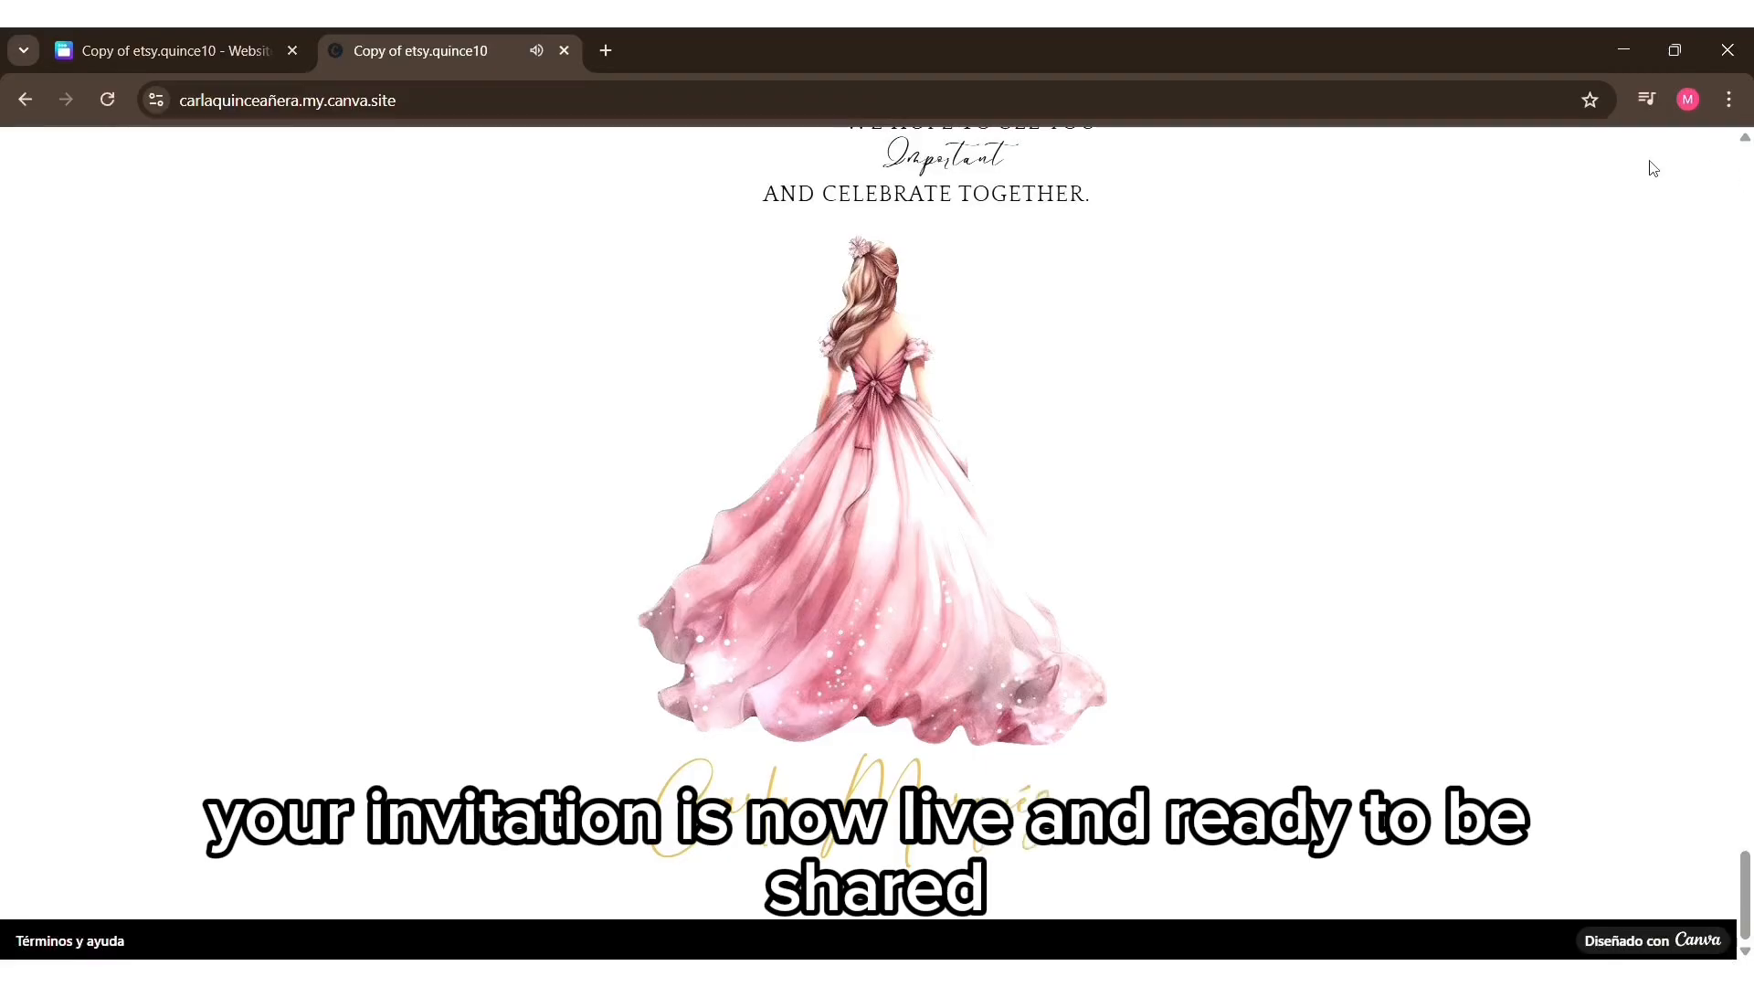